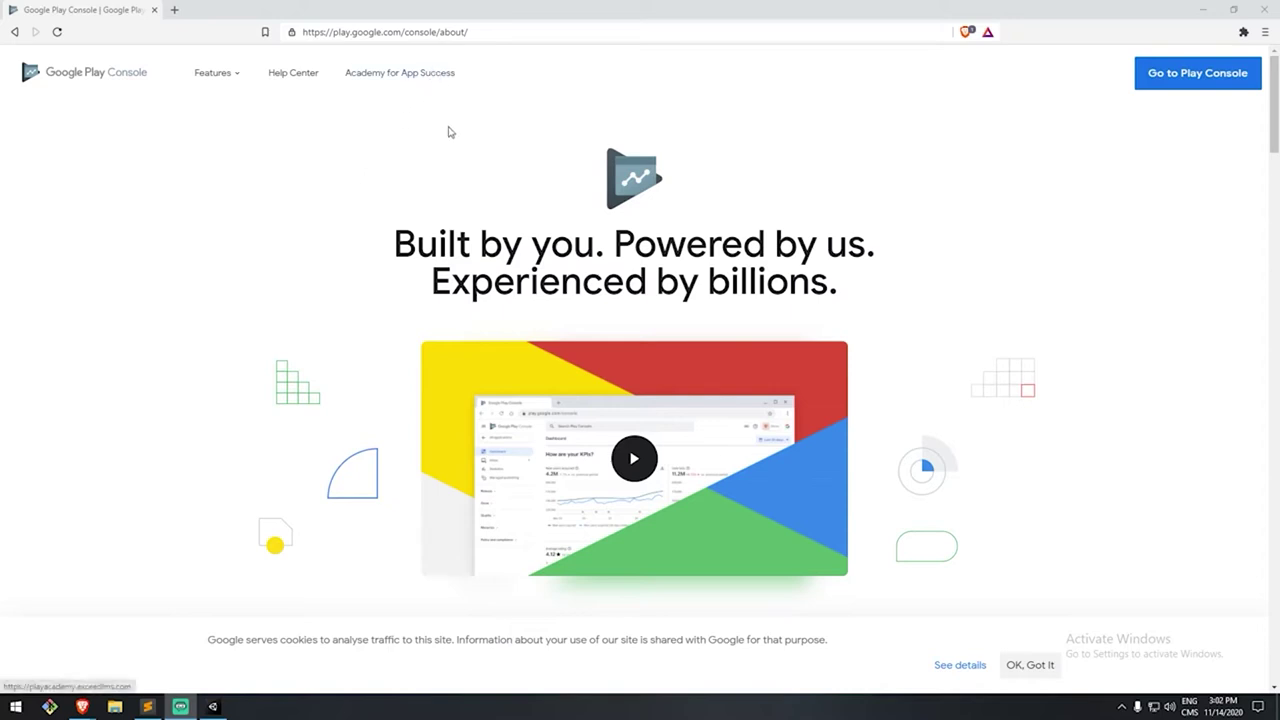
click(510, 31)
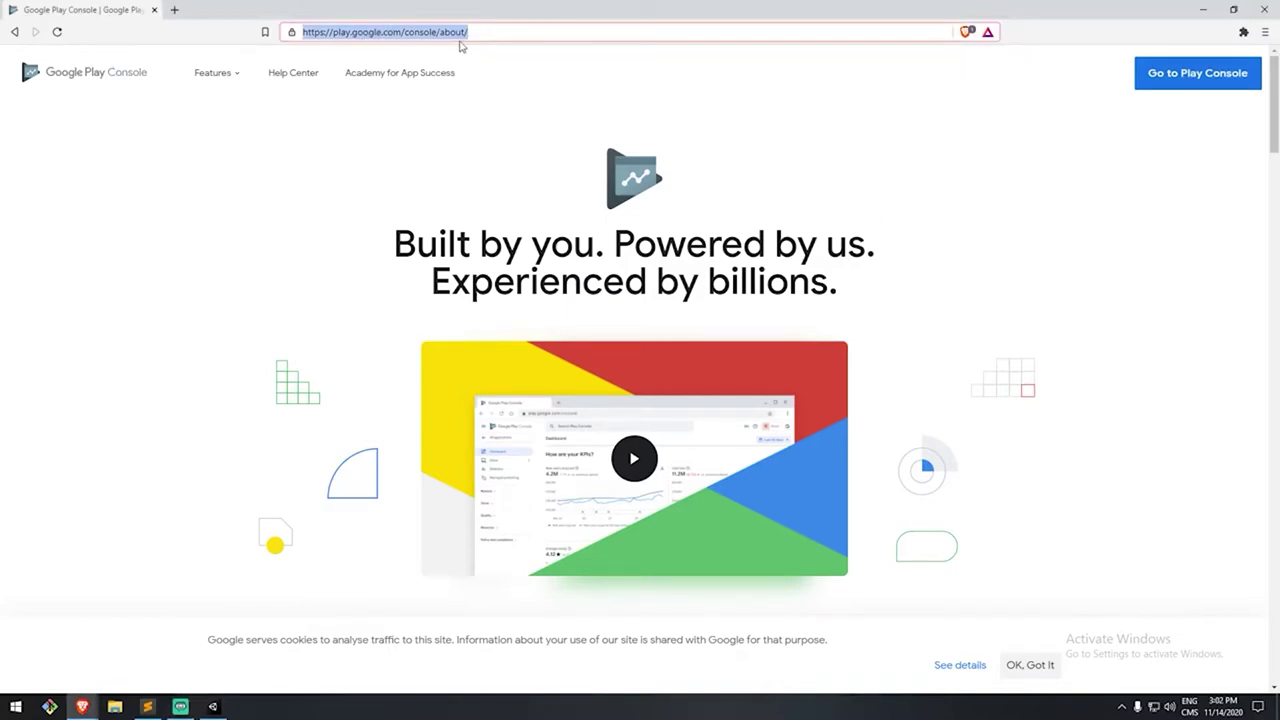
click(409, 32)
drag(424, 35, 437, 35)
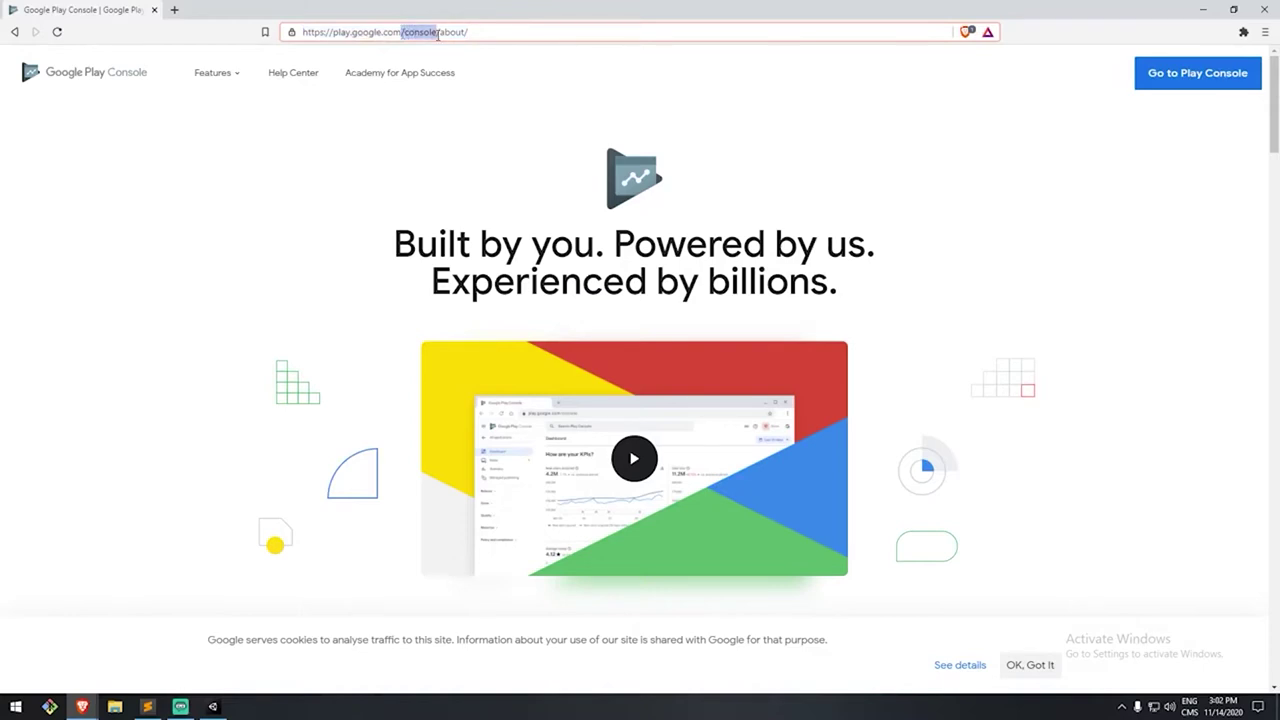
text(store)
key(Return)
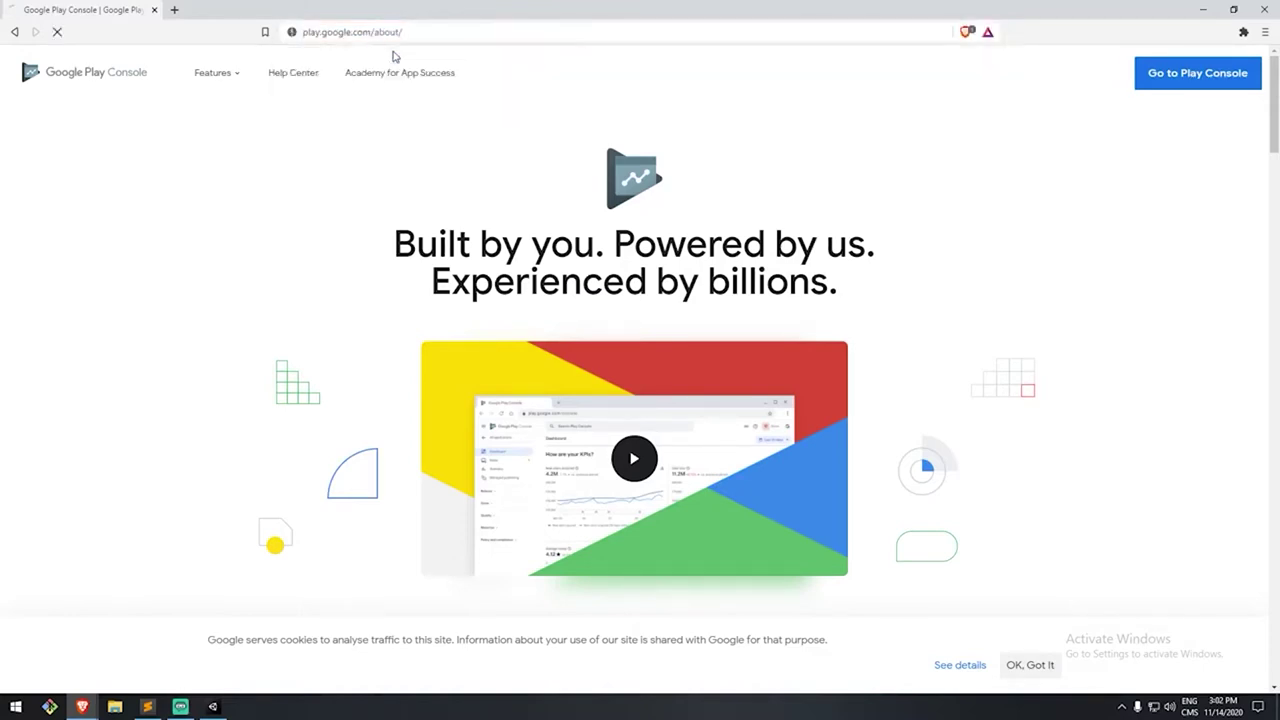
key(alt+Left)
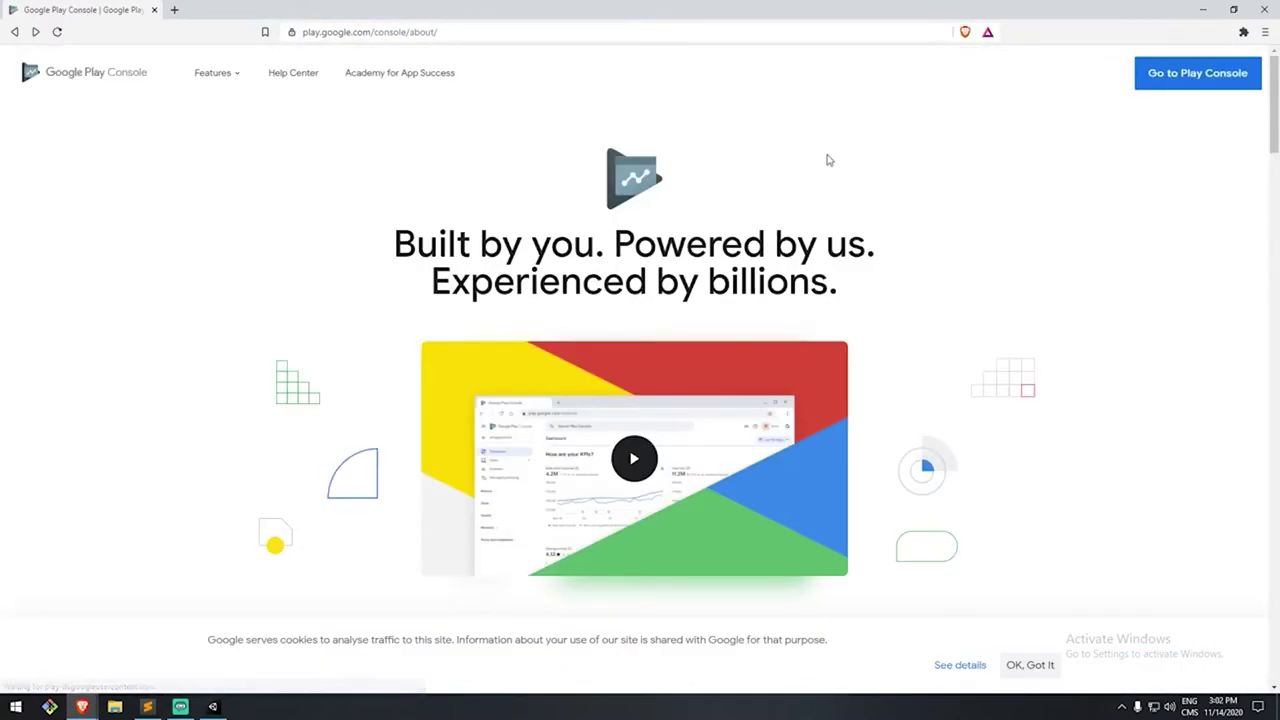
- Open the Play Console and create a free game named Subway Skater, with the Developer Program Policies and US export laws accepted
click(1175, 90)
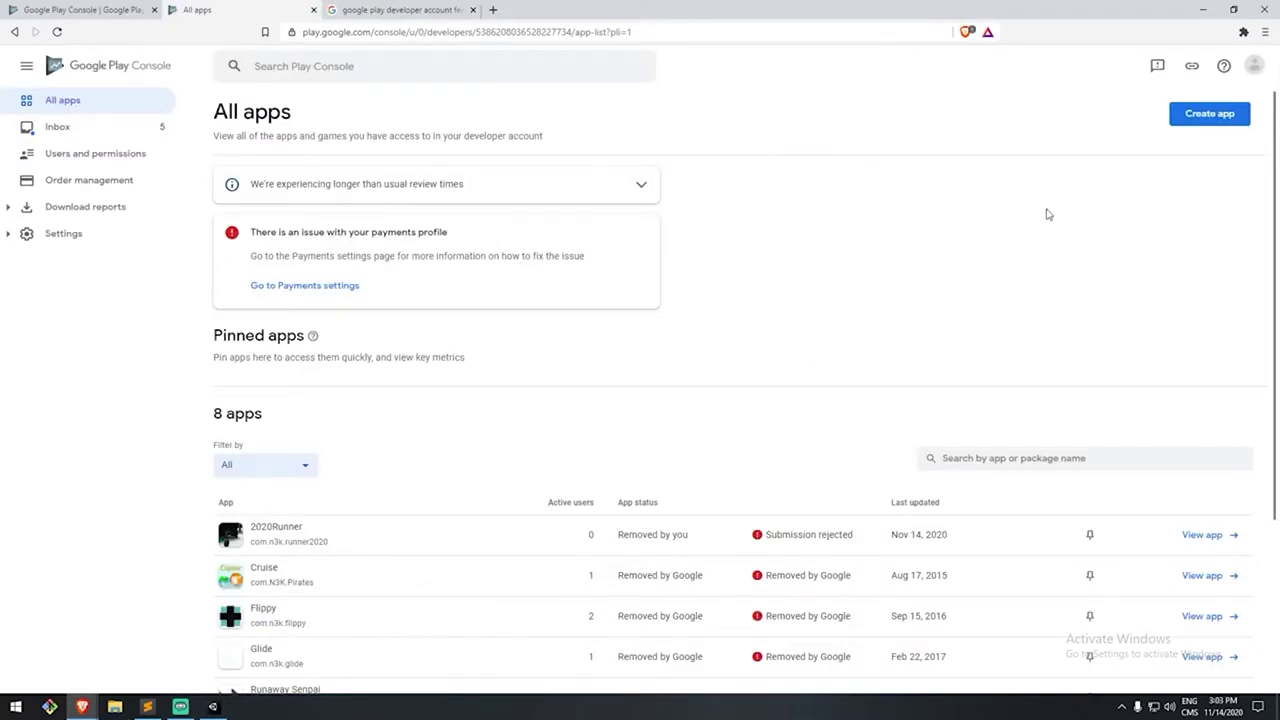
click(1236, 118)
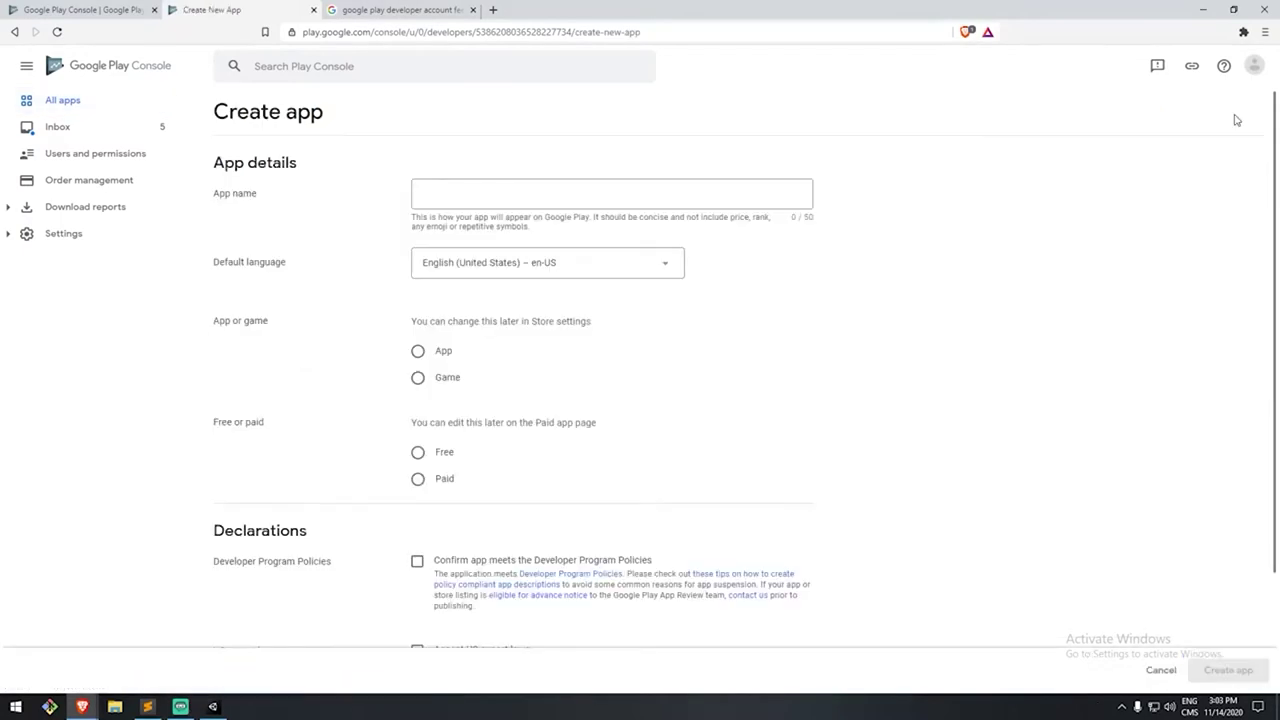
click(757, 193)
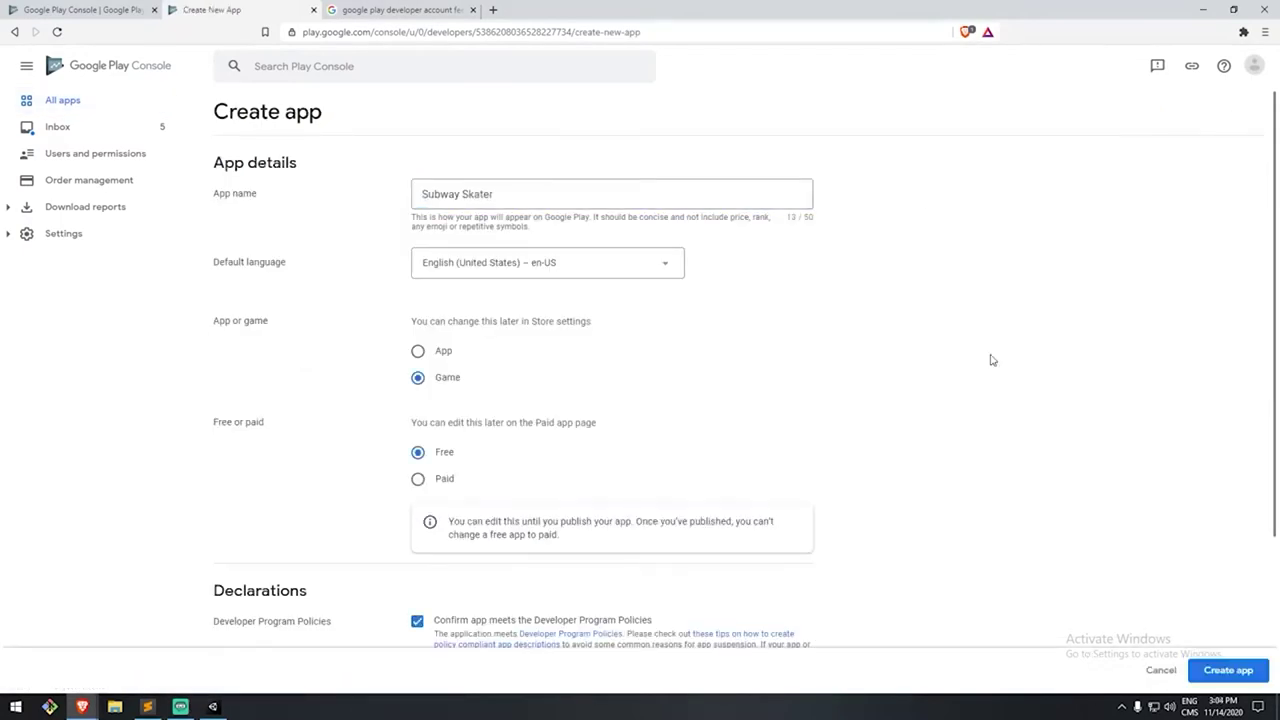
triple_click(557, 200)
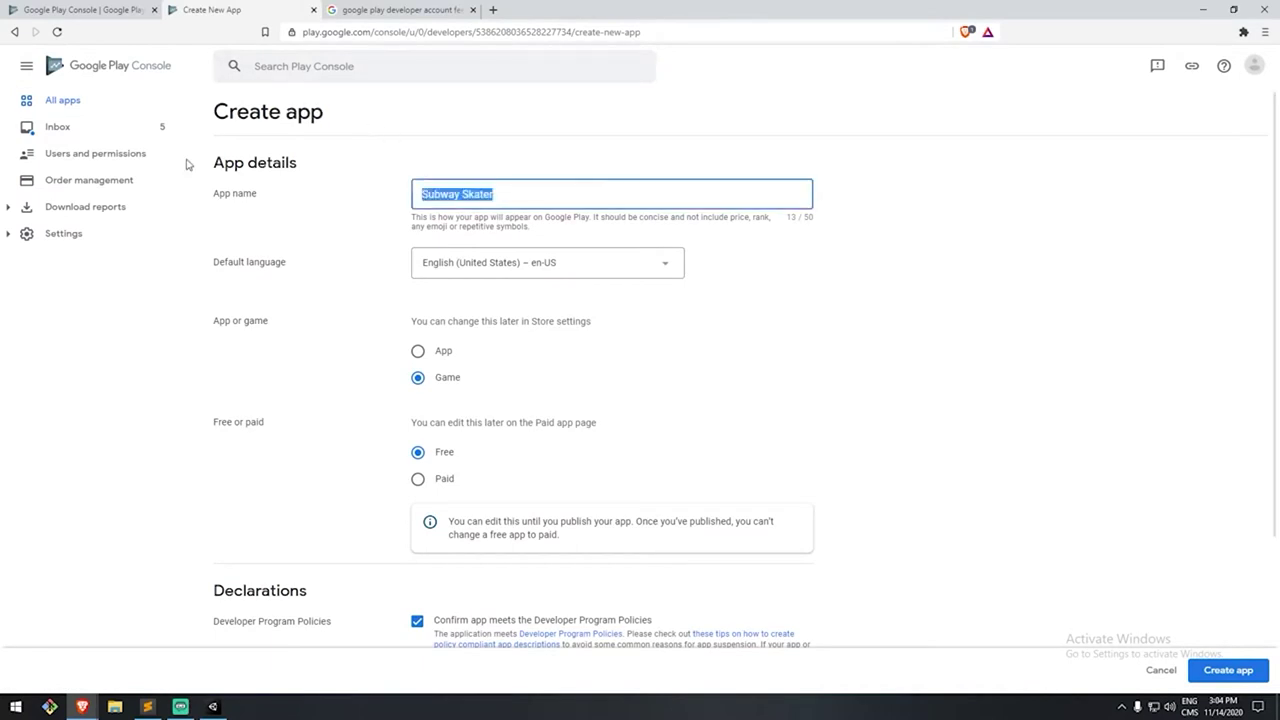
click(458, 382)
scroll(520, 411, down, 1)
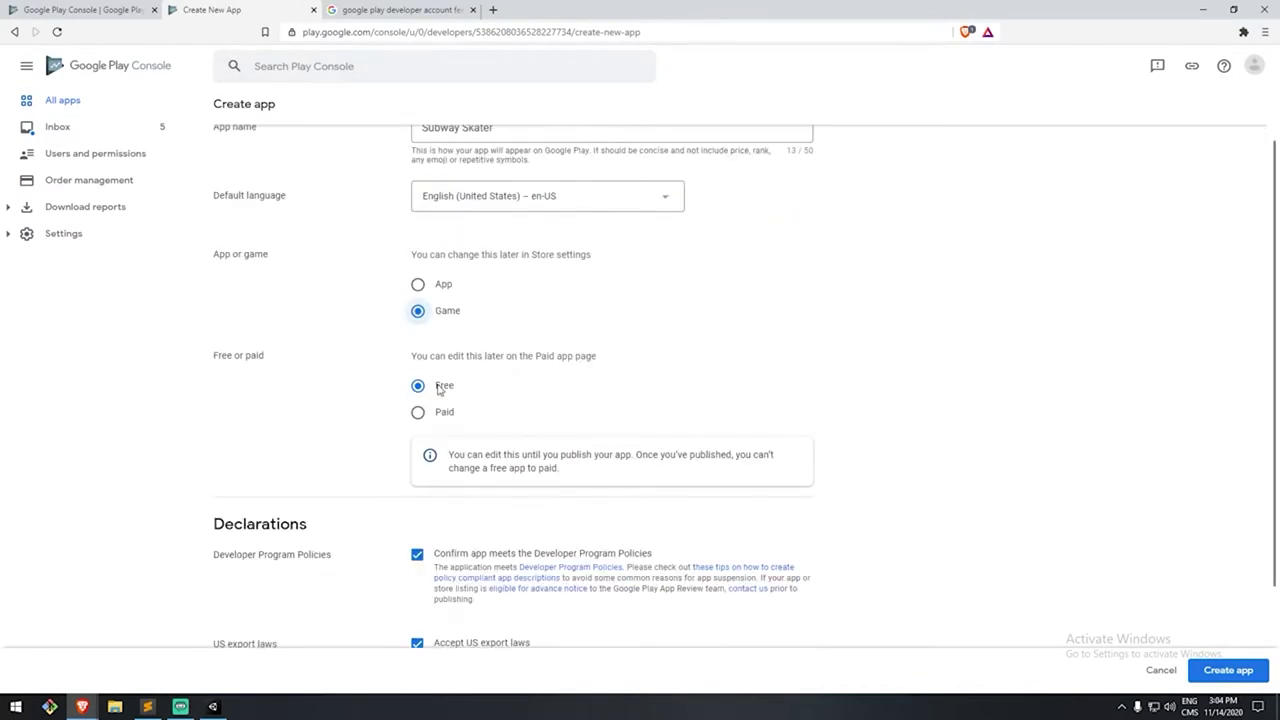
click(440, 388)
scroll(441, 393, down, 2)
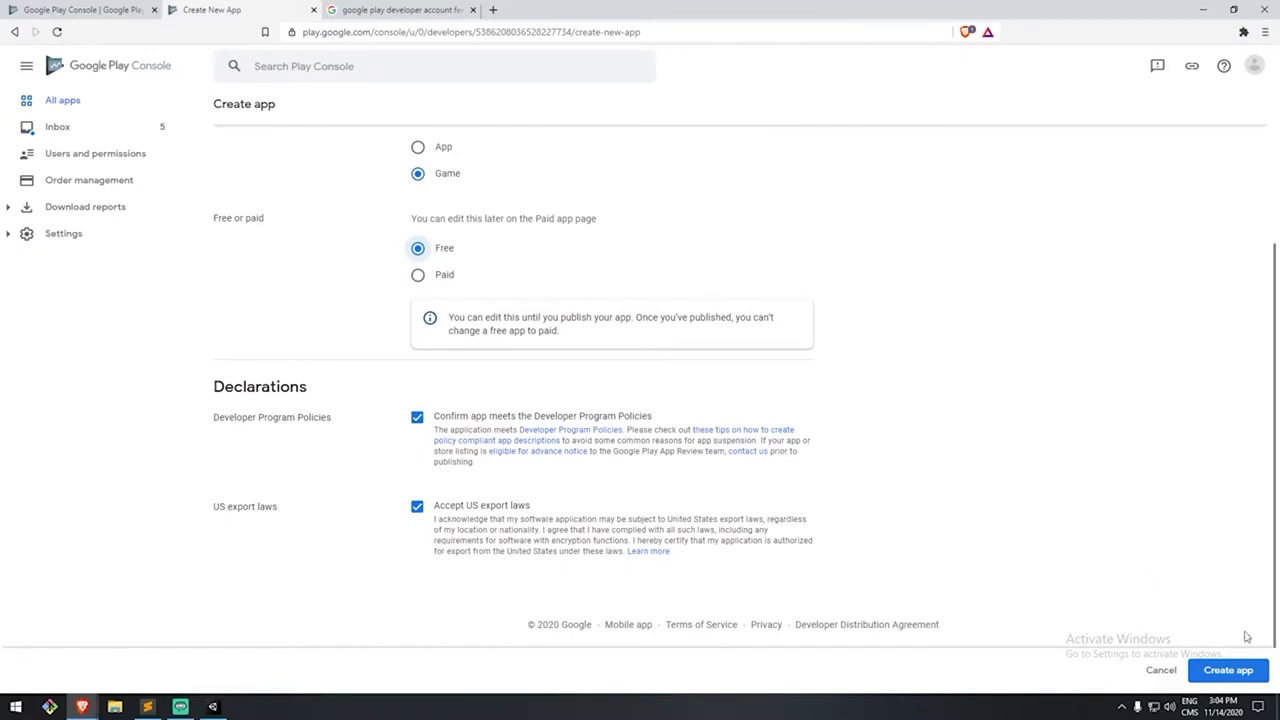
click(1228, 670)
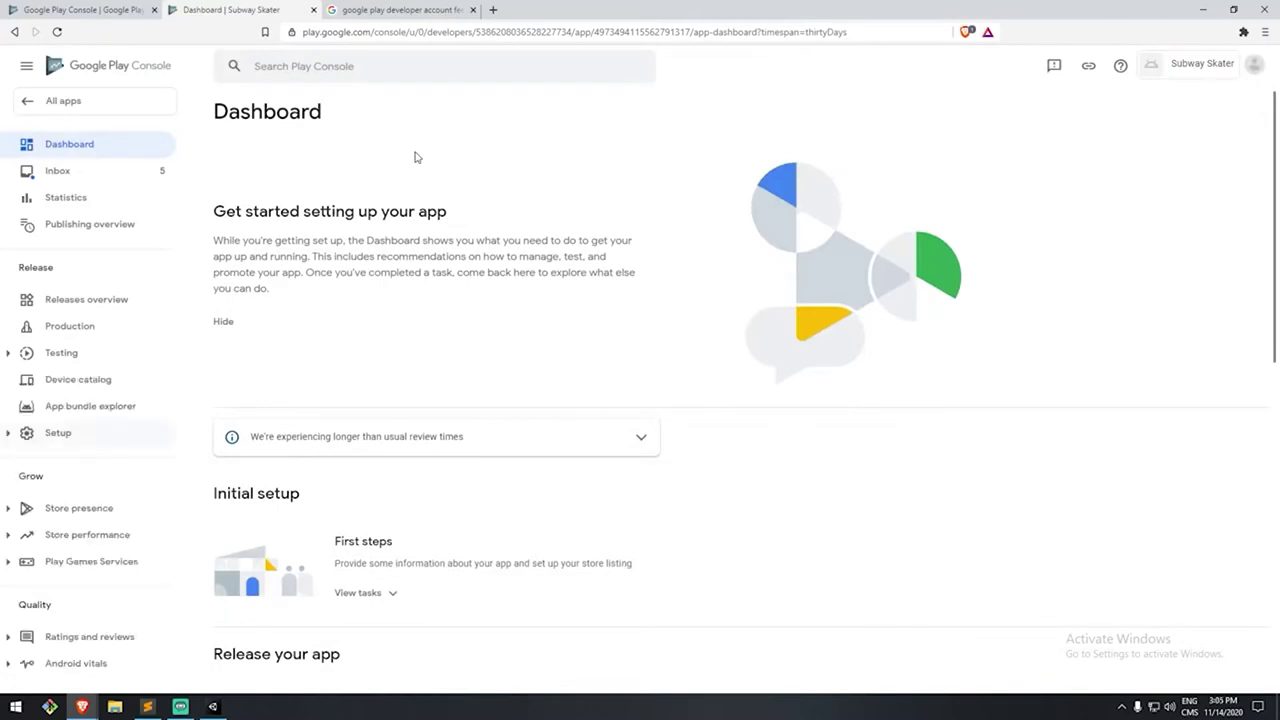
- Look through the new app's dashboard, the Android vitals and Financial reports sections, and the tasks for testing with a small group
double_click(267, 113)
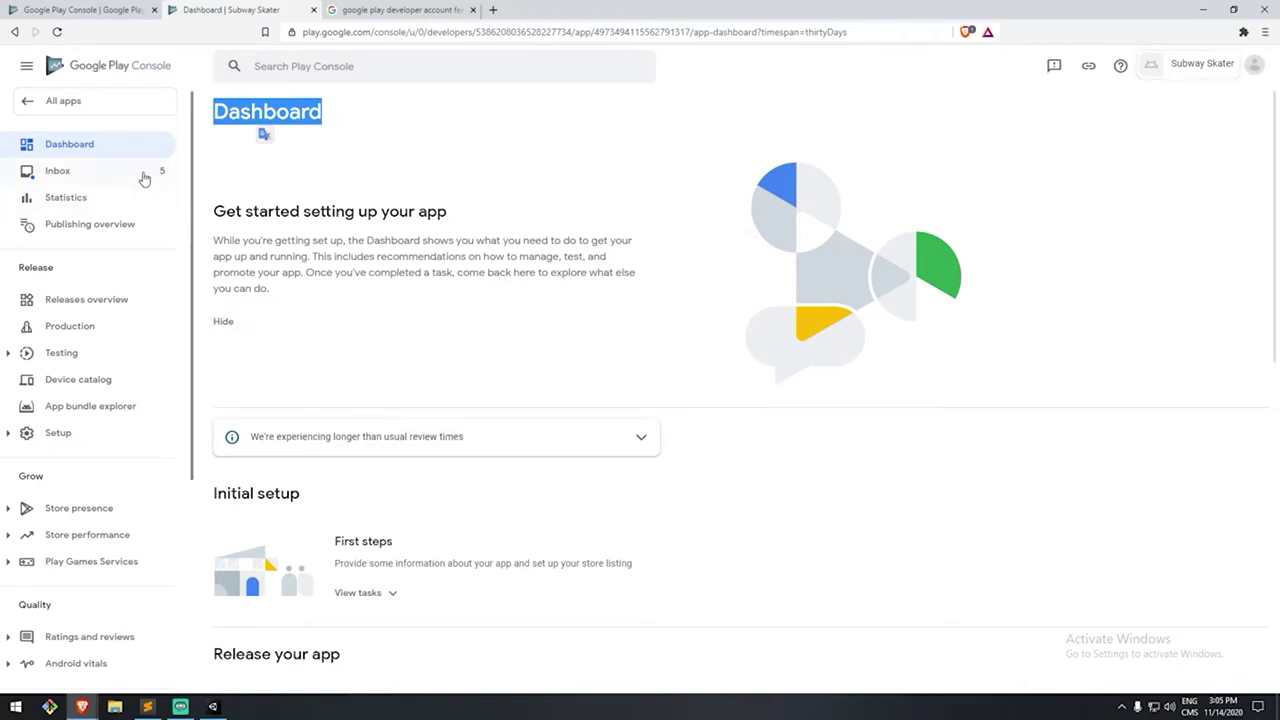
scroll(94, 277, down, 2)
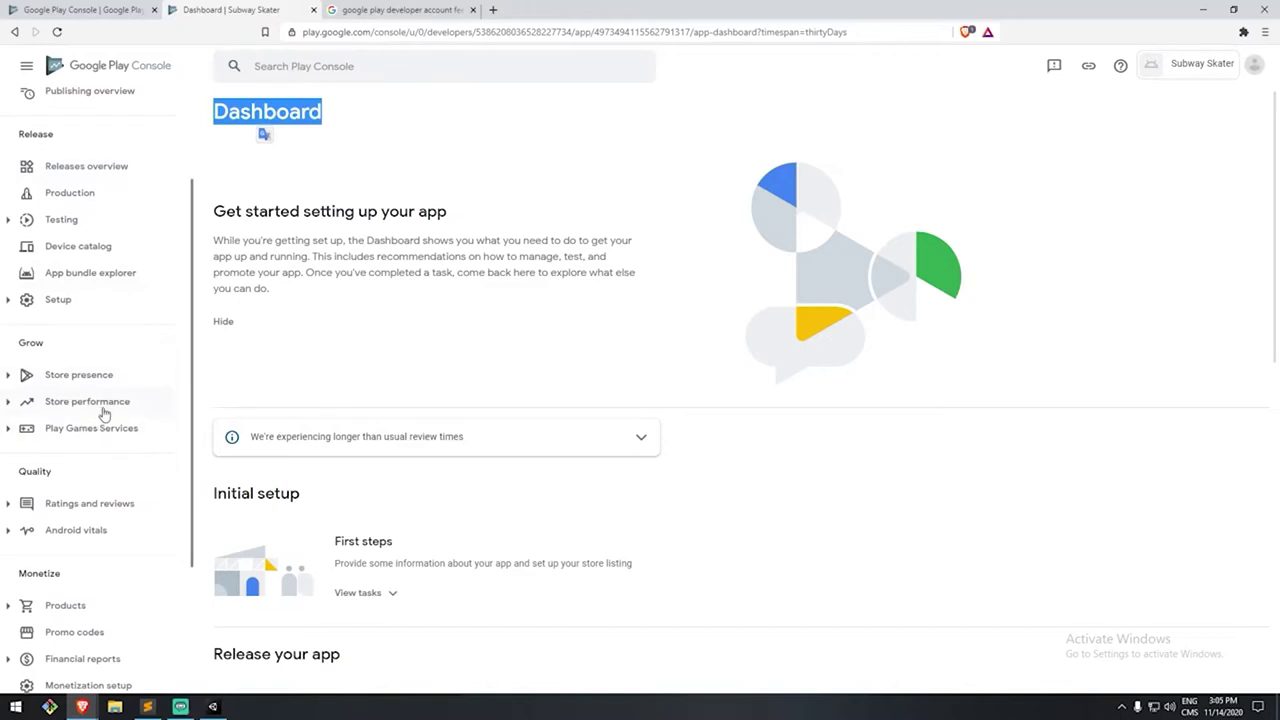
scroll(106, 460, down, 1)
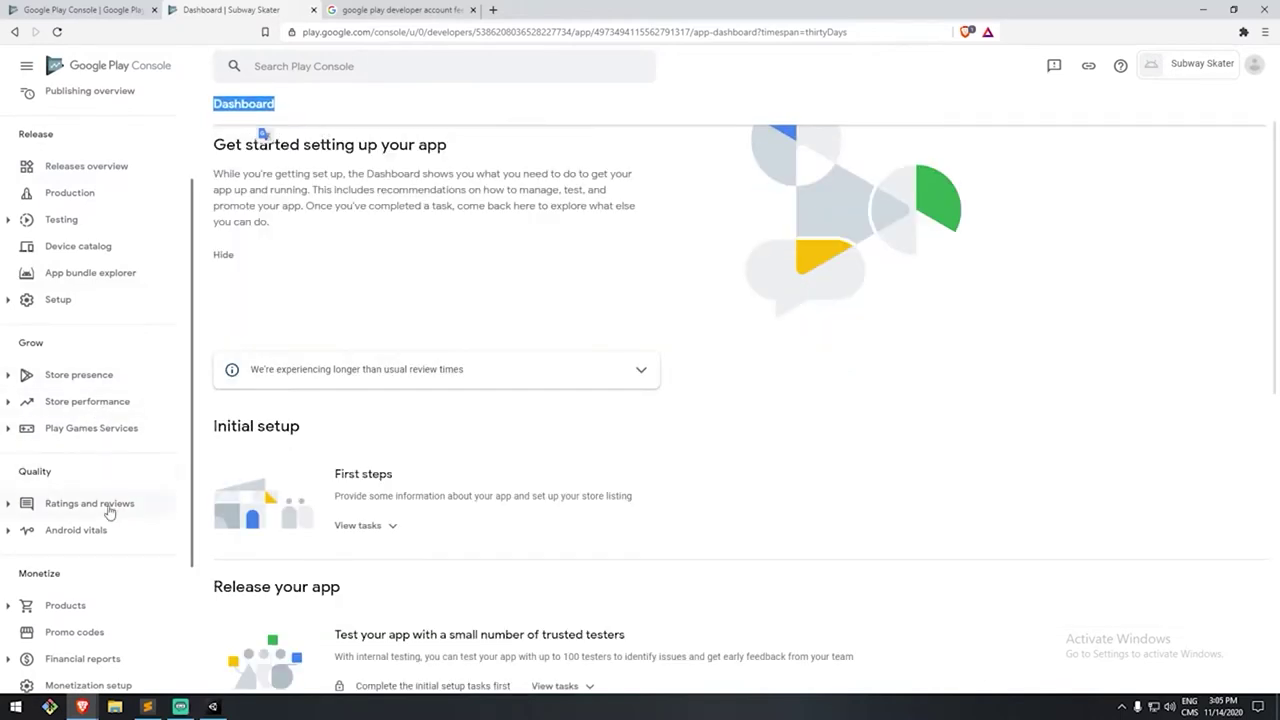
scroll(109, 511, down, 2)
click(72, 398)
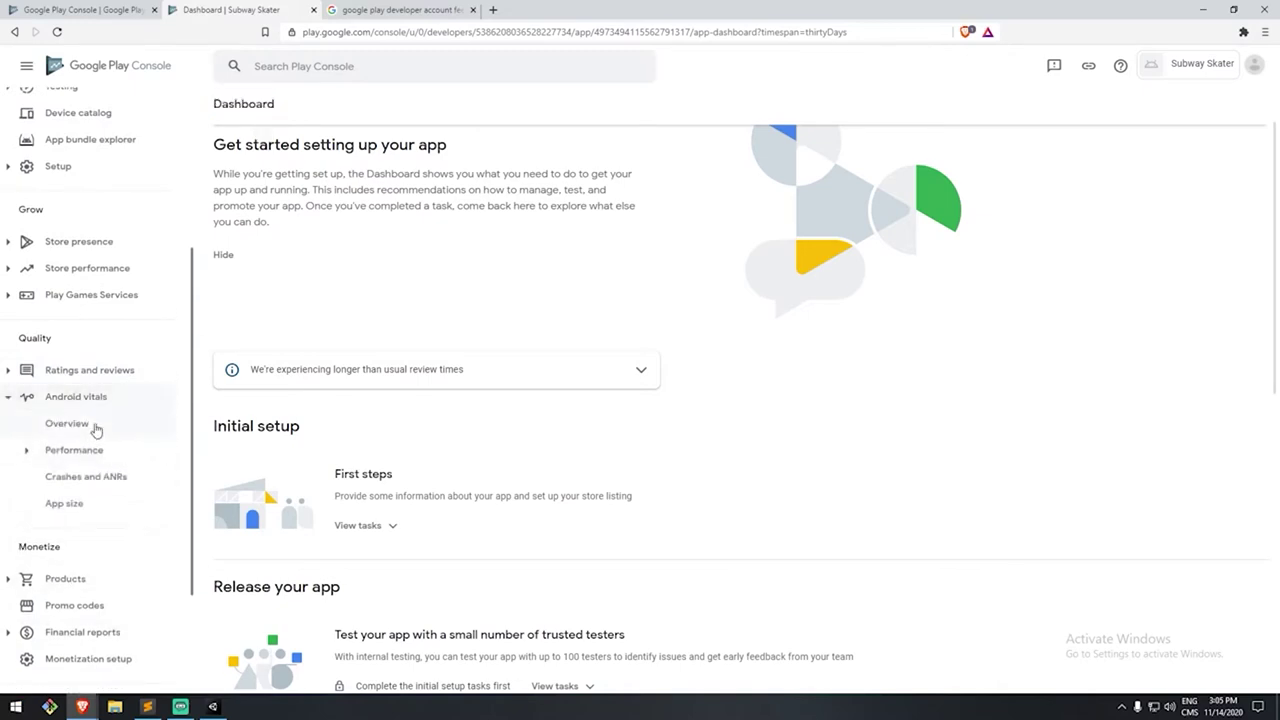
click(79, 404)
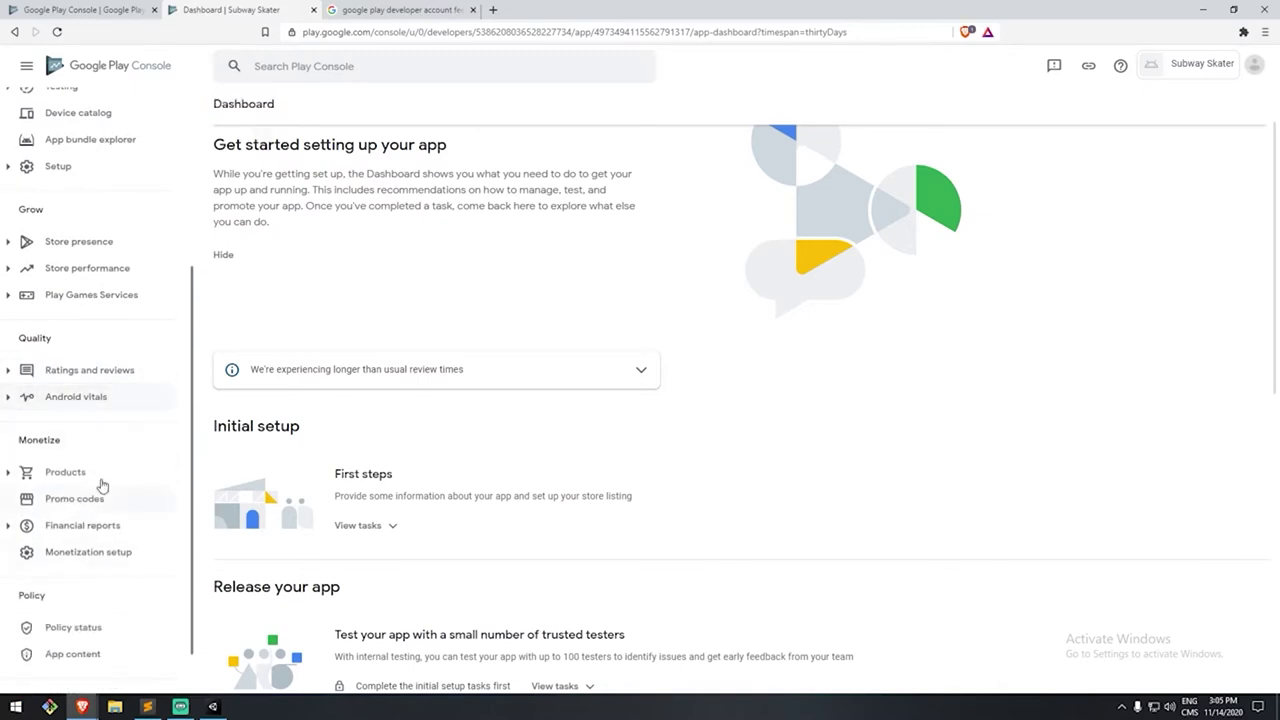
scroll(100, 480, down, 1)
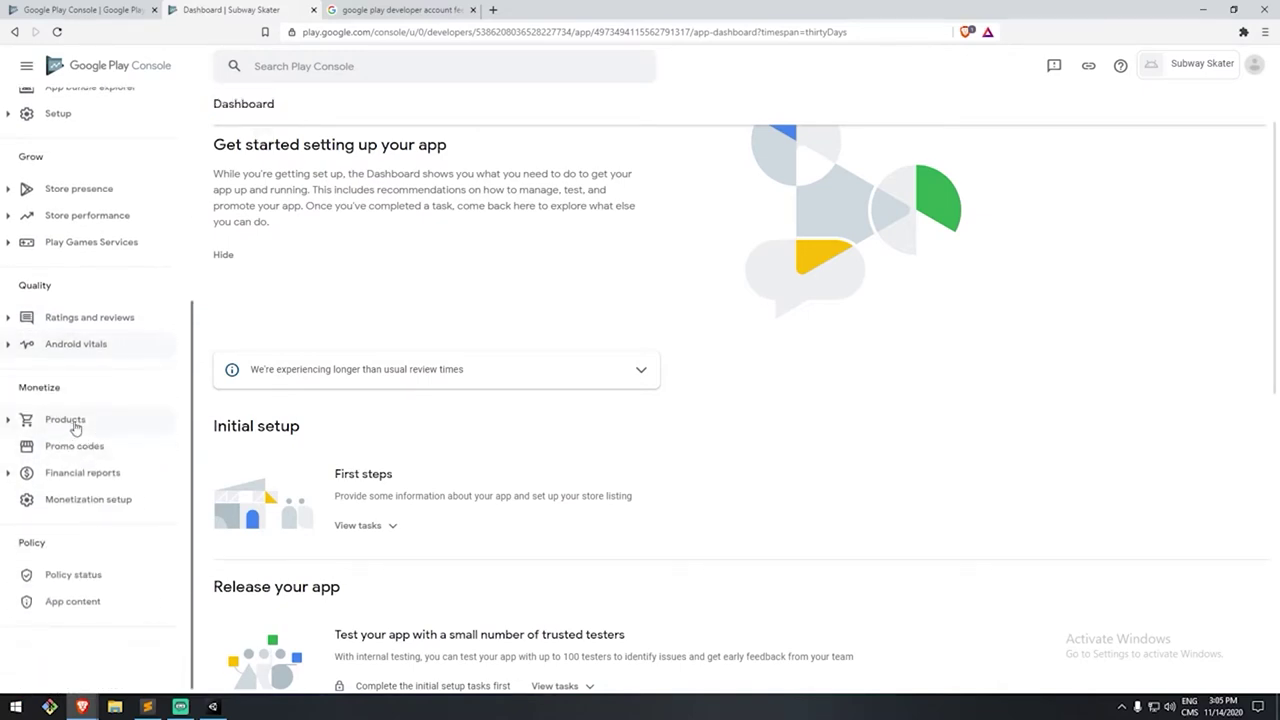
click(84, 480)
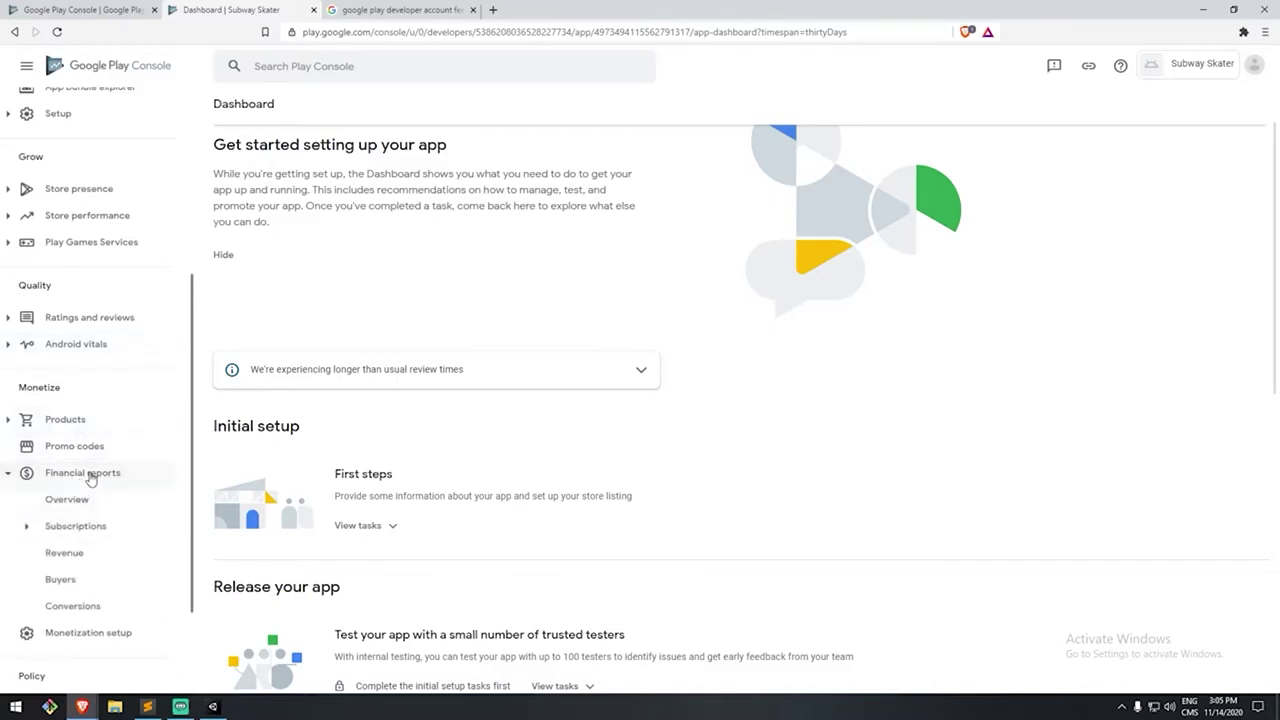
click(88, 478)
scroll(110, 340, up, 2)
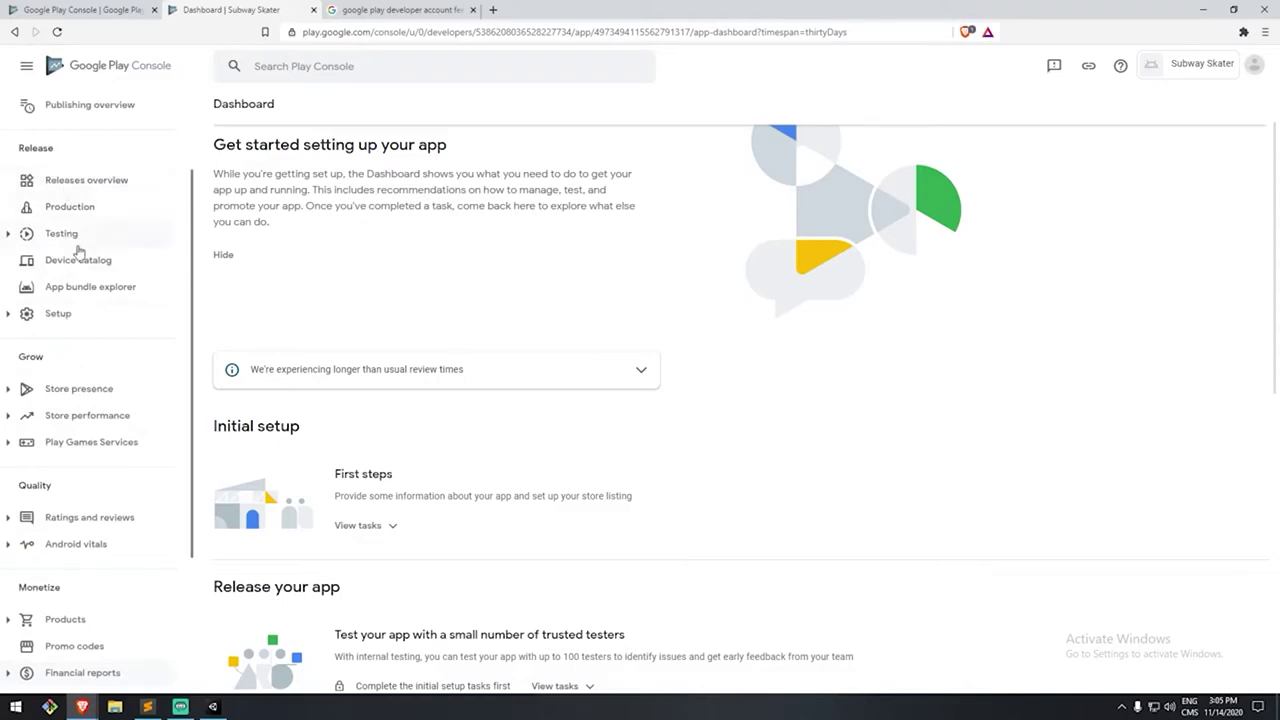
scroll(444, 354, up, 1)
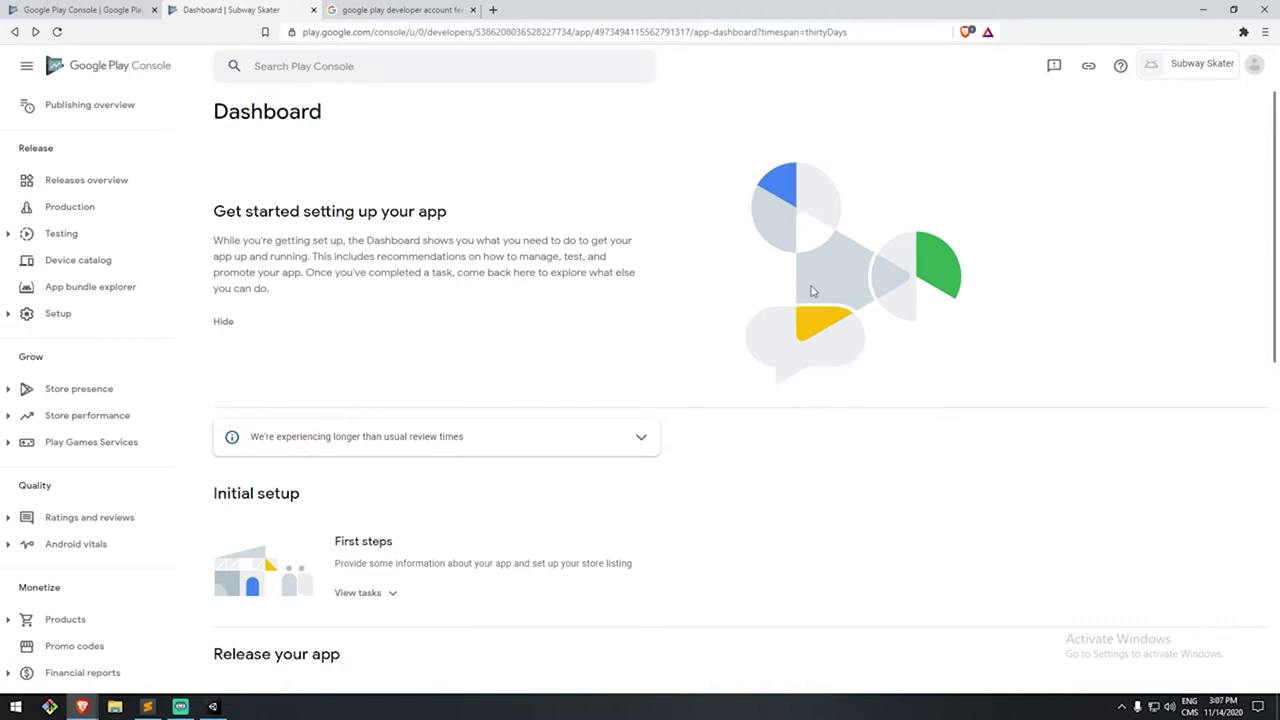
scroll(812, 291, down, 3)
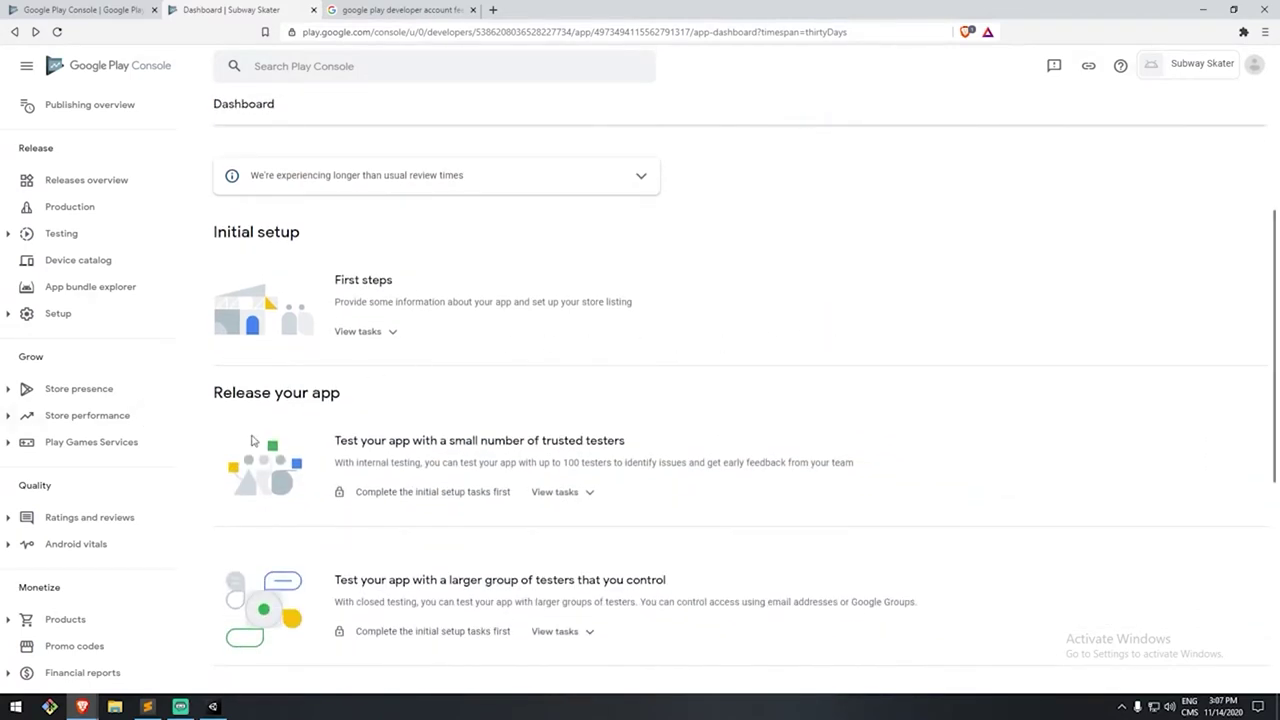
click(589, 492)
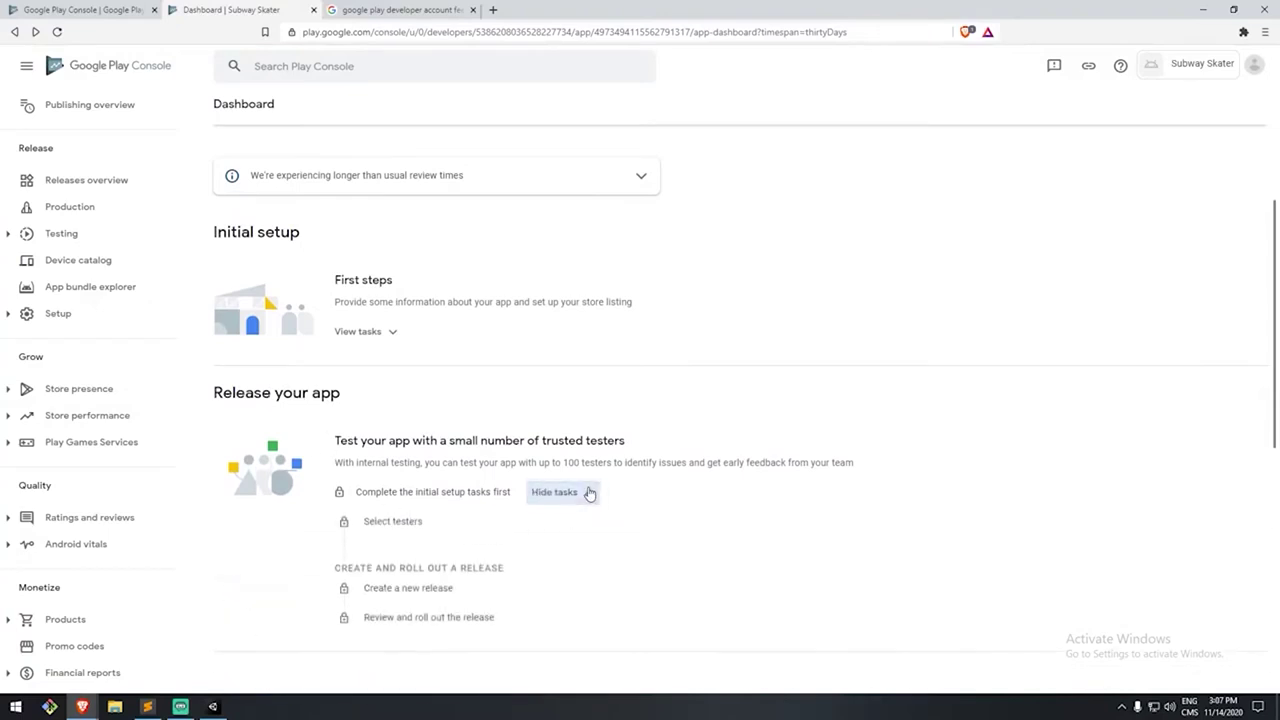
drag(347, 402, 228, 372)
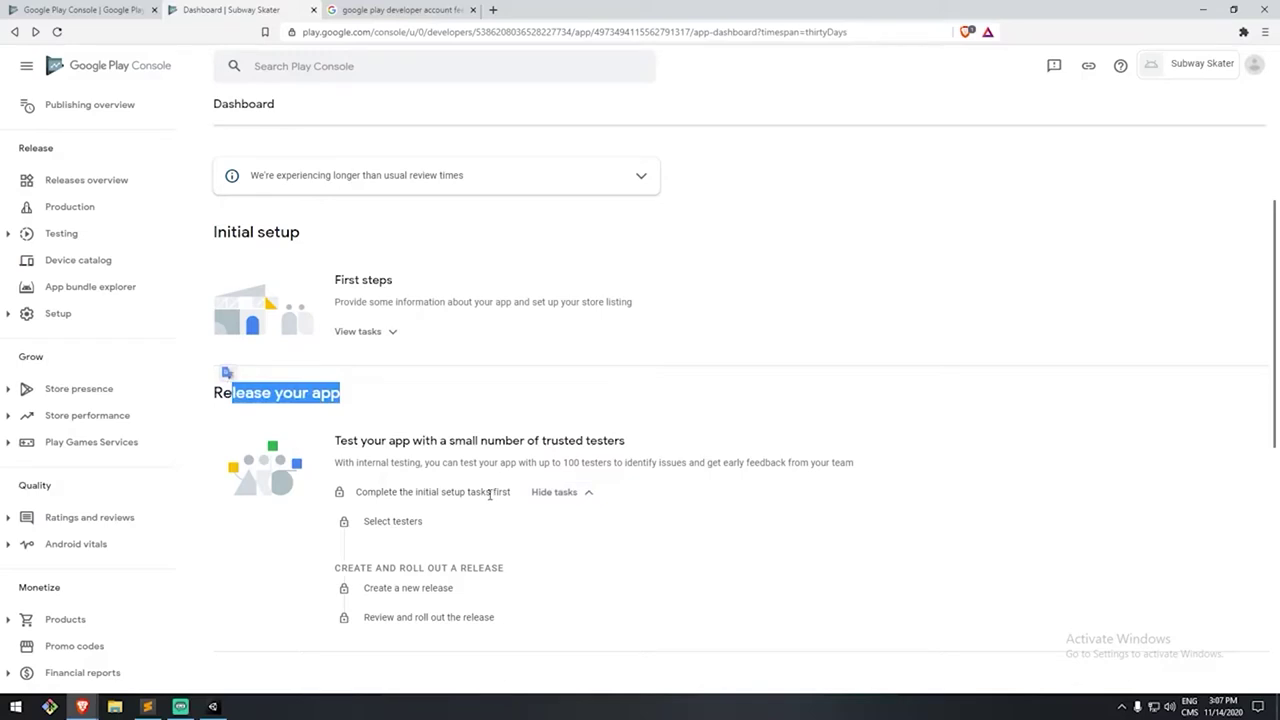
- From the First steps tasks, declare in App access that all functionality is available without special access, save, and return to the dashboard
click(384, 336)
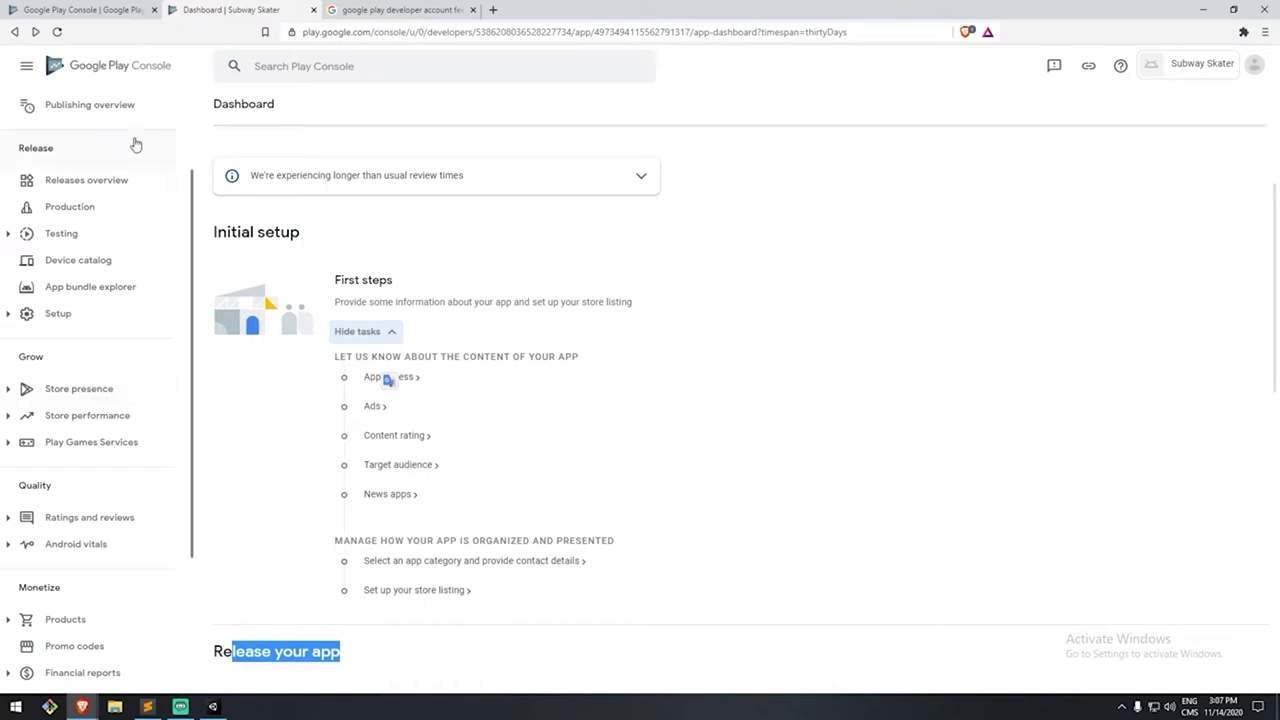
click(582, 361)
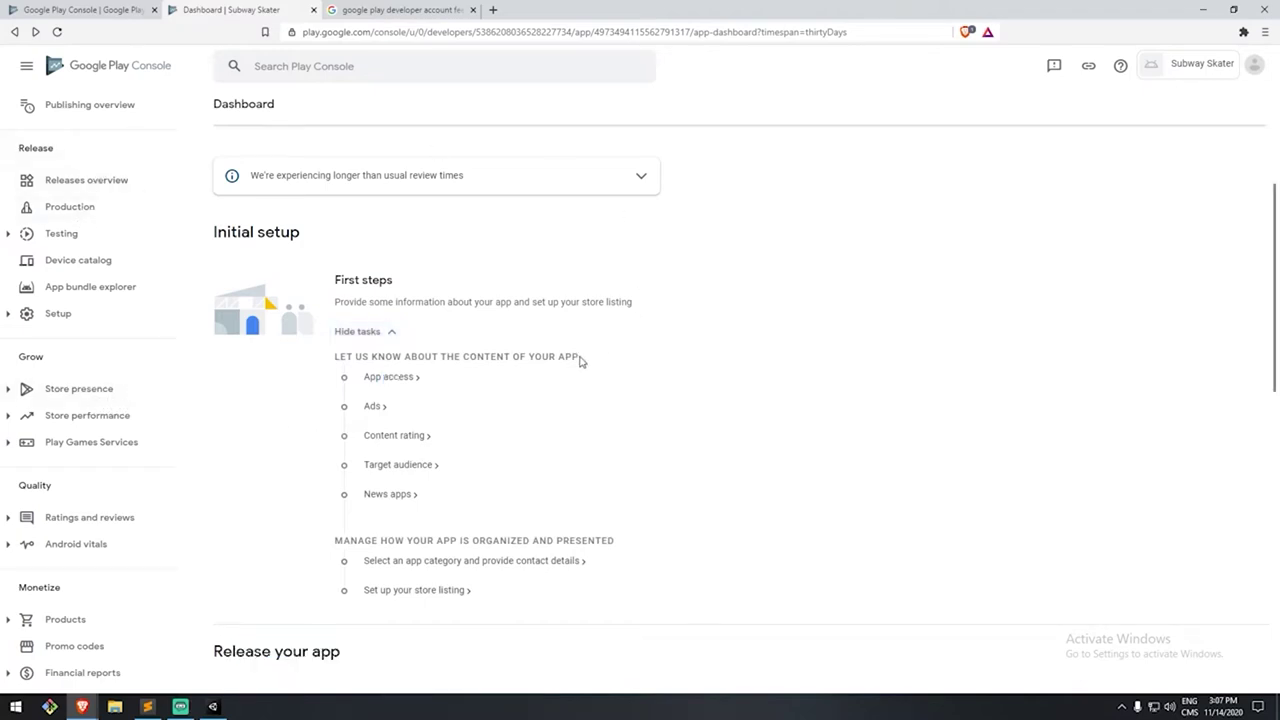
drag(330, 360, 606, 369)
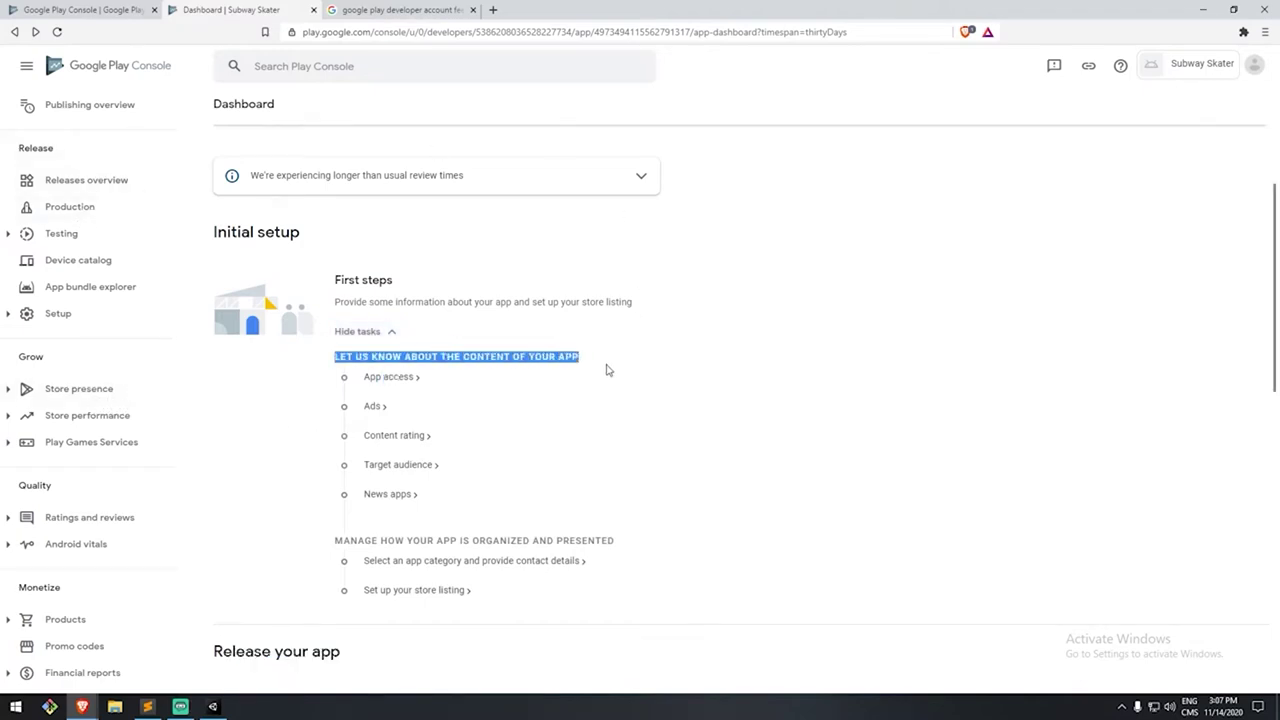
click(399, 381)
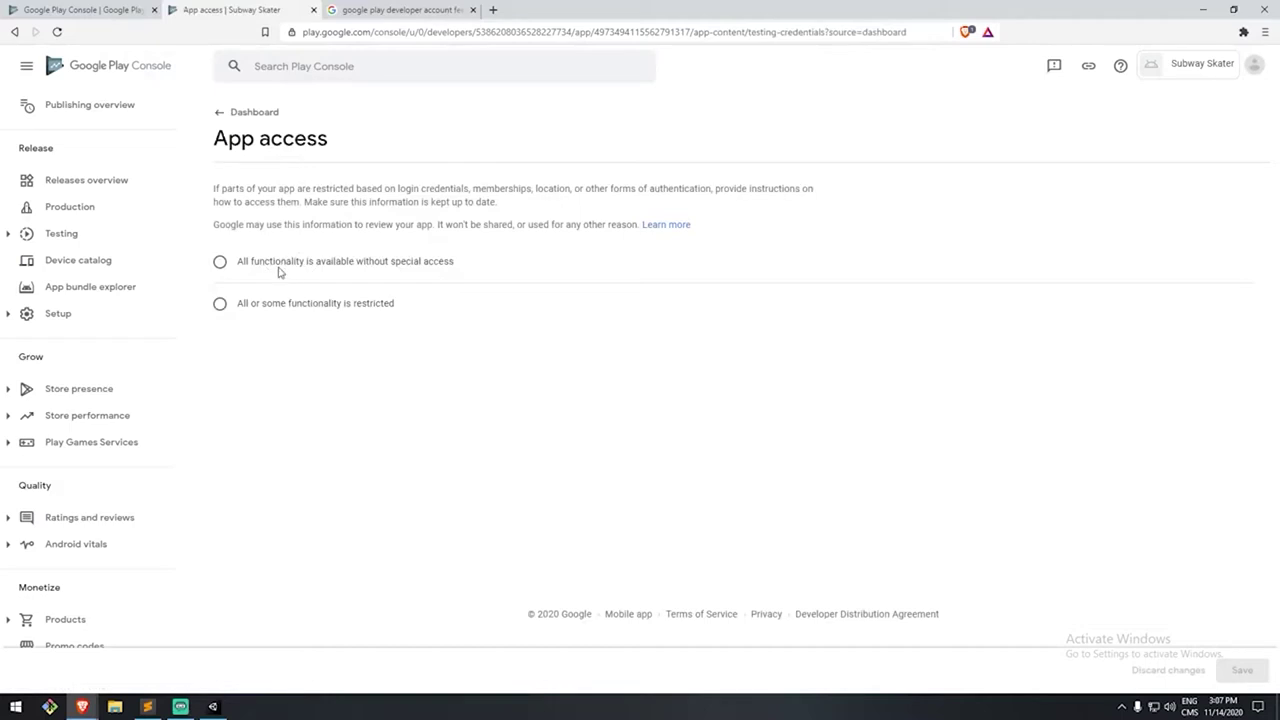
click(221, 264)
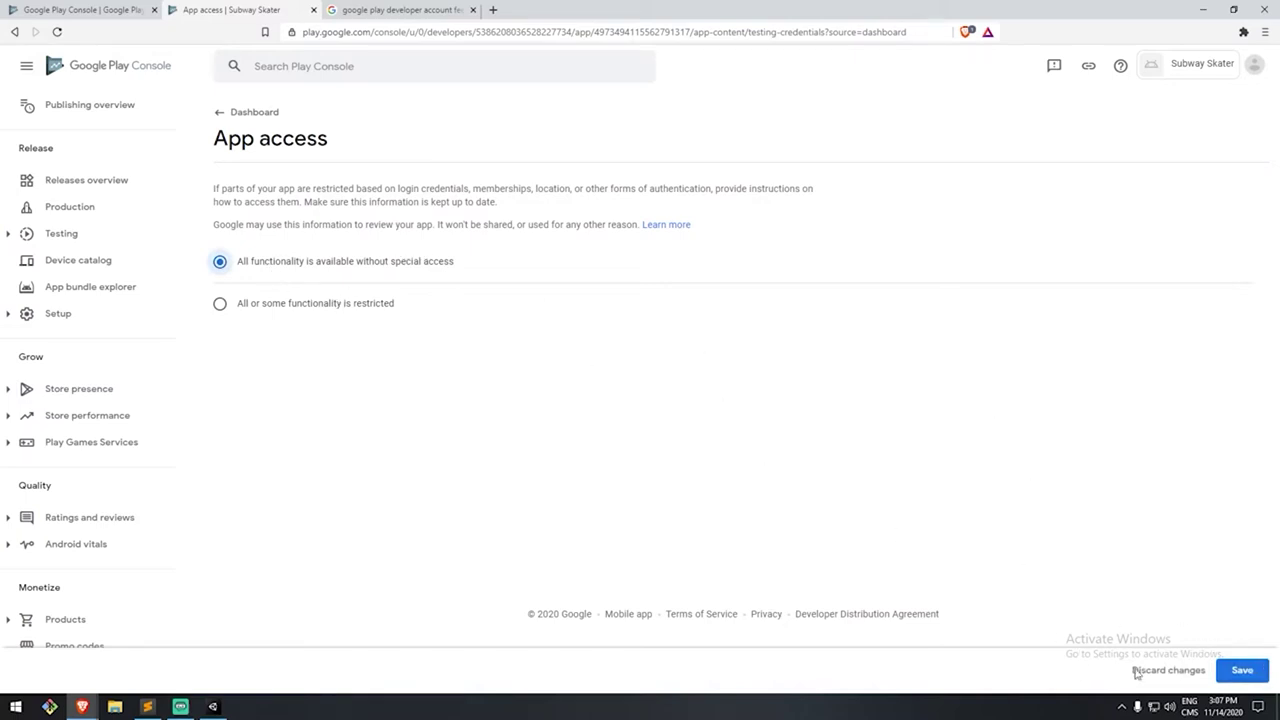
click(1240, 670)
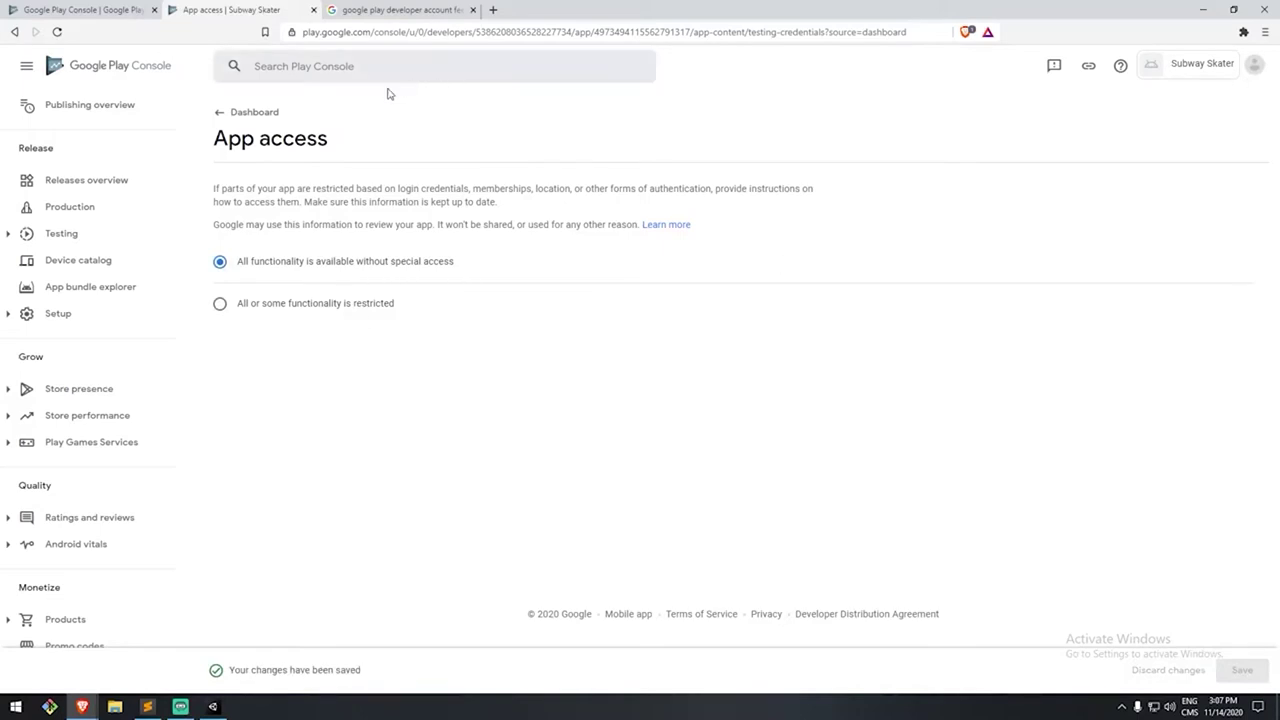
click(247, 113)
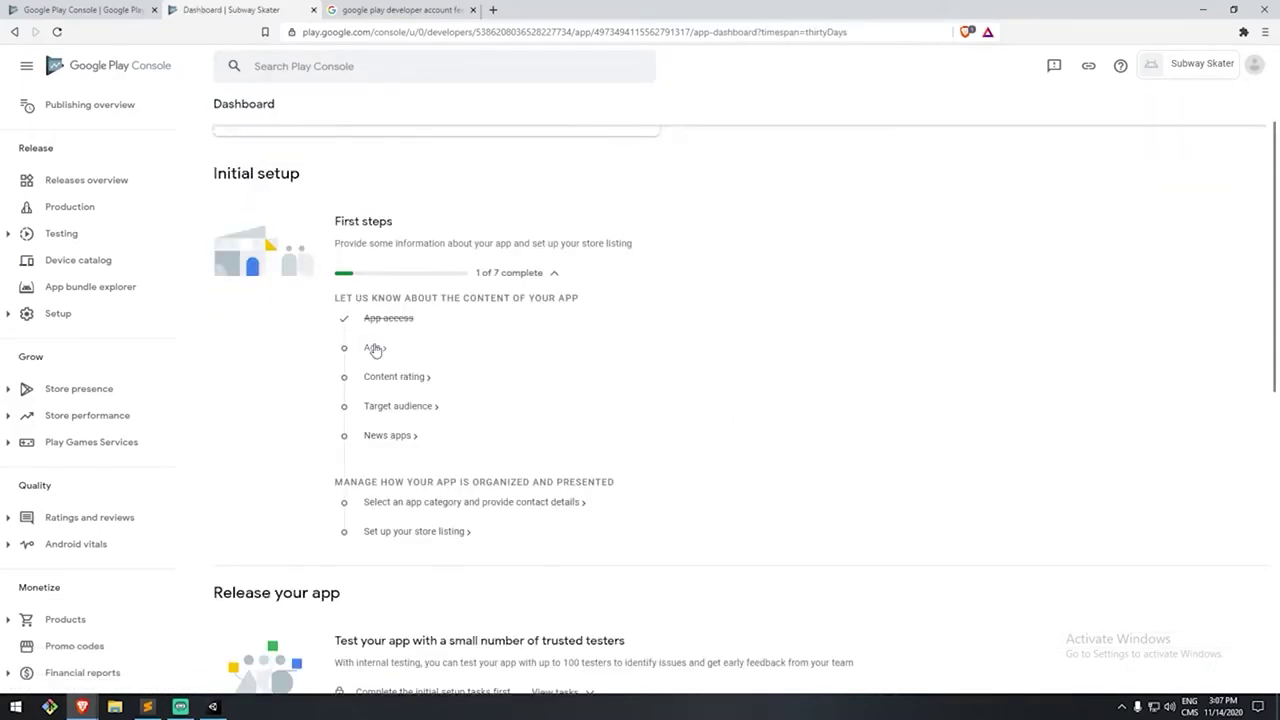
- Declare in the Ads task that the app contains ads, save, and return to the dashboard
click(375, 350)
click(418, 266)
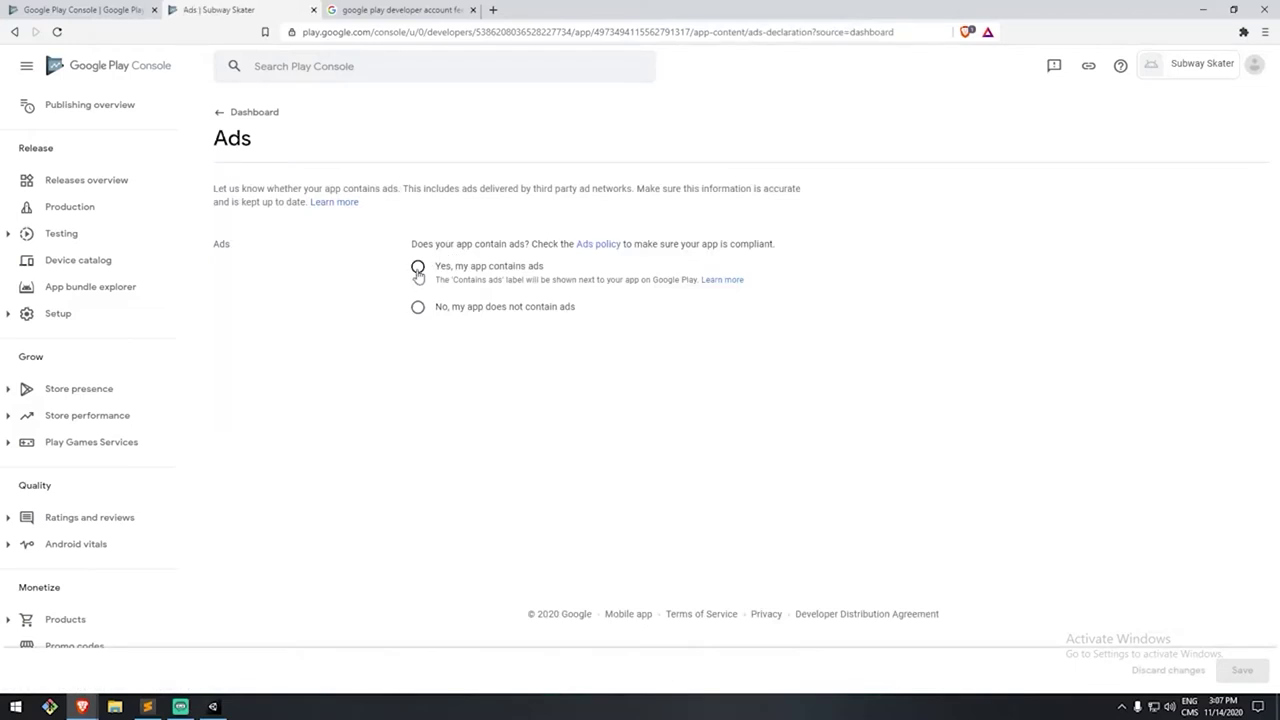
click(1232, 671)
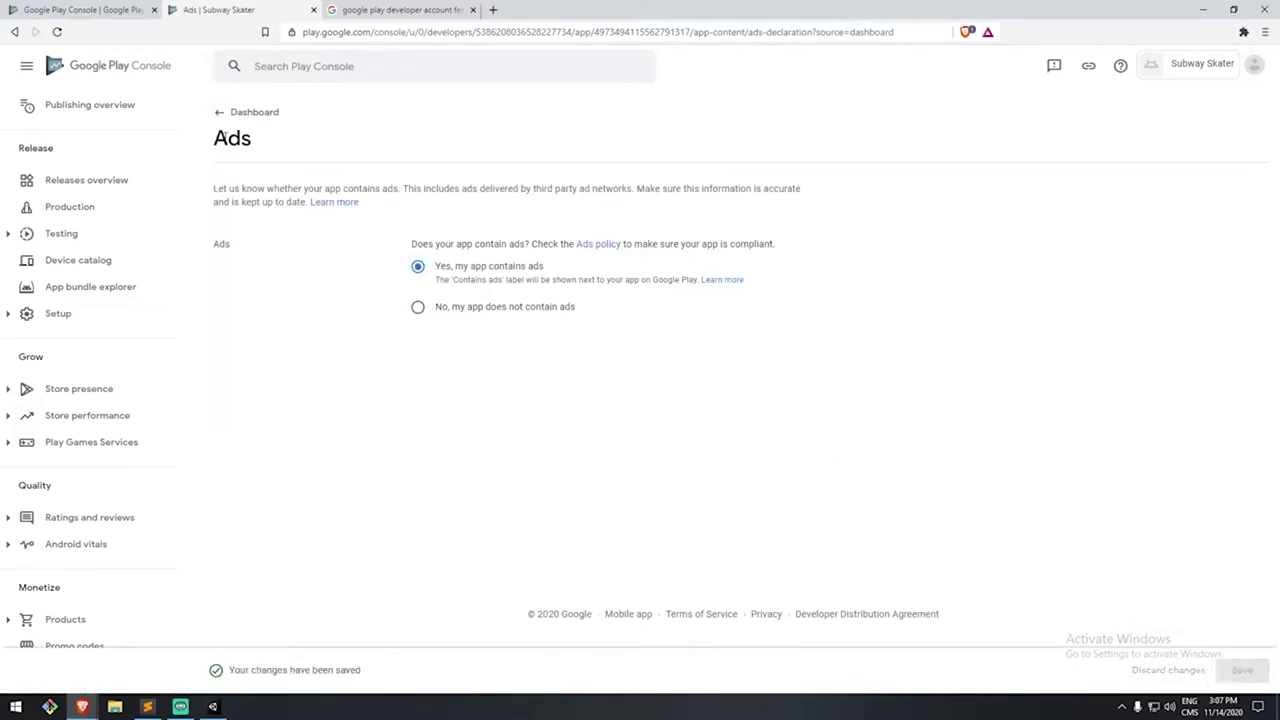
click(241, 113)
- Start the Content rating questionnaire, enter the contact e-mail address, choose the Game category, and continue to the questions
click(403, 450)
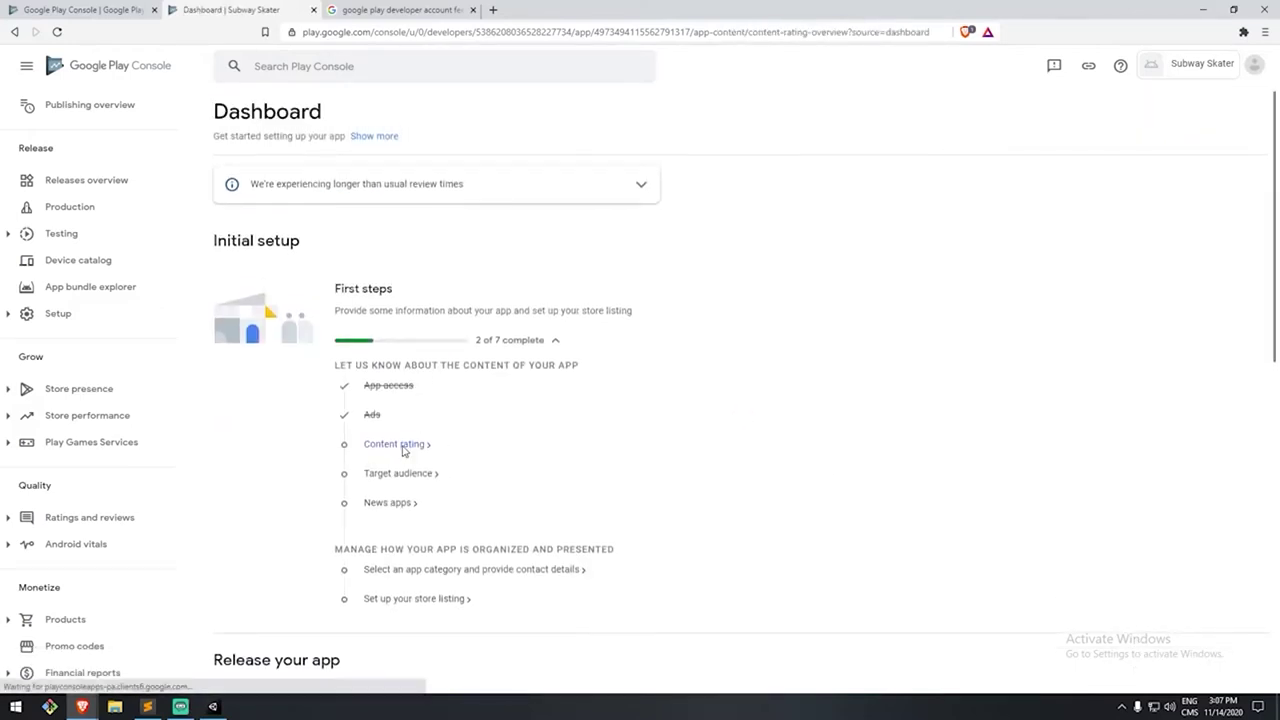
click(243, 357)
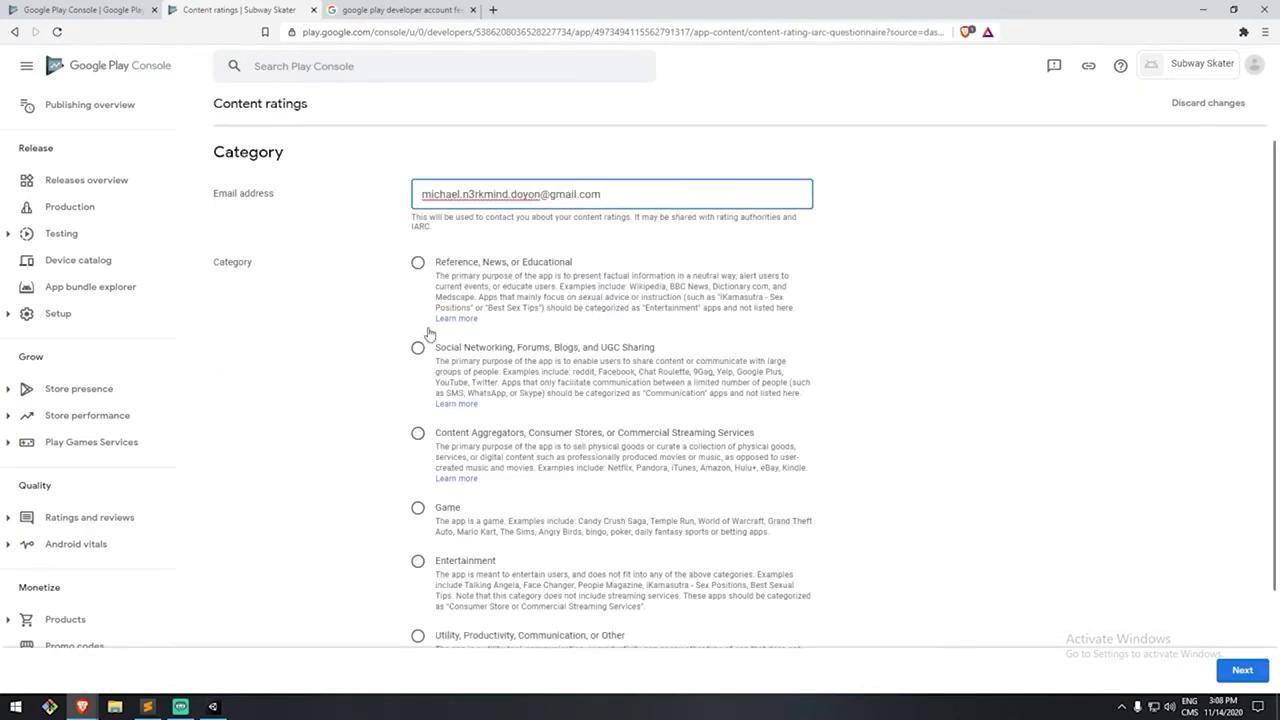
scroll(480, 350, down, 1)
click(417, 443)
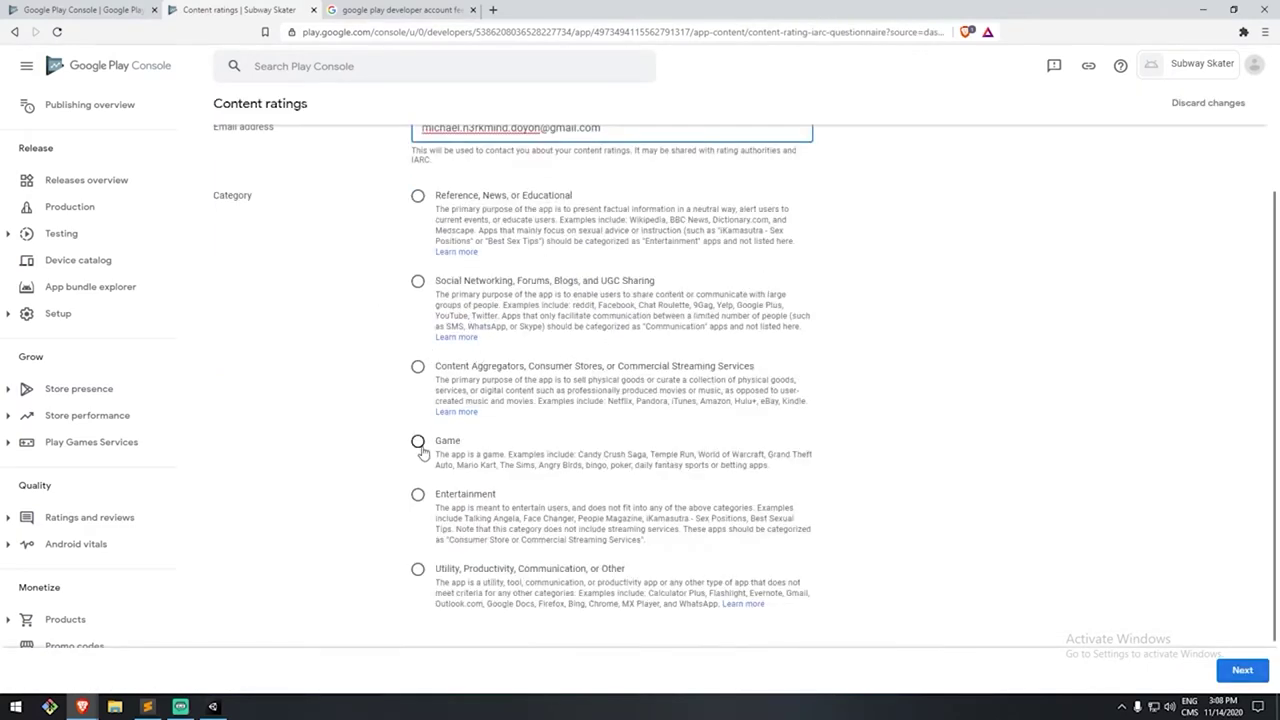
scroll(537, 473, down, 1)
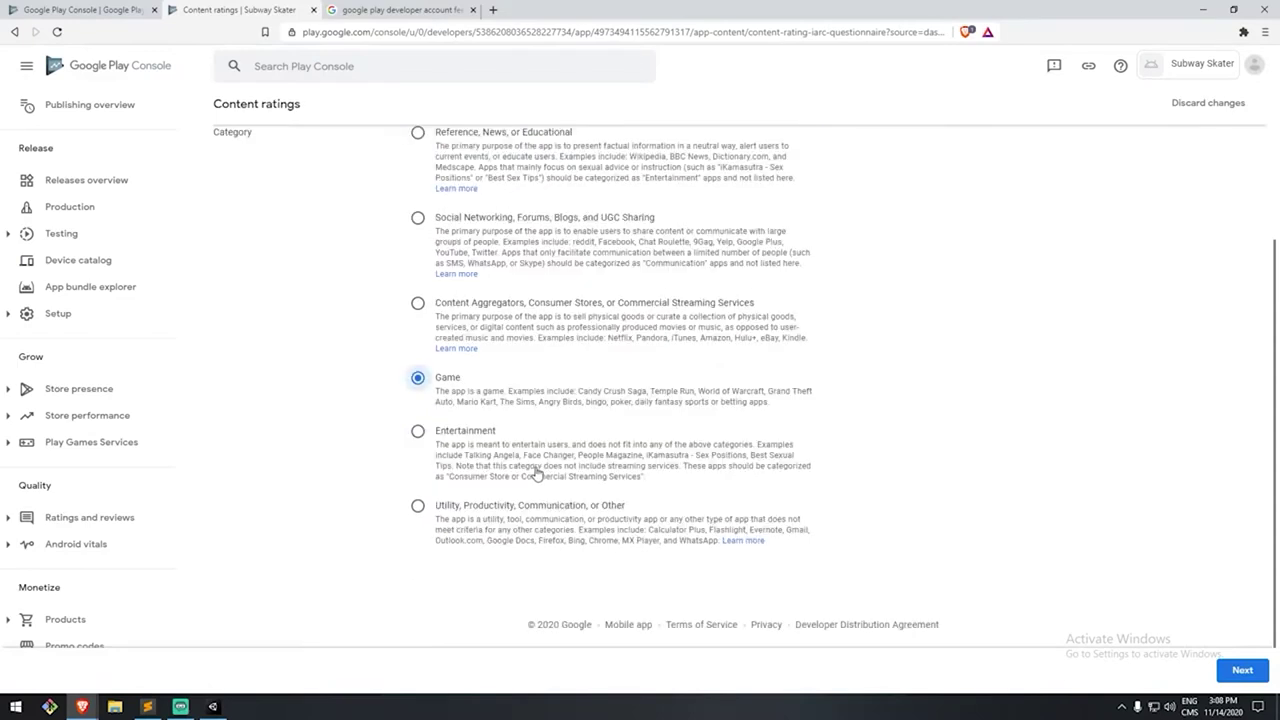
click(1226, 670)
- Answer No to the Violence, Fear, Sexuality, and Simulated Gambling, Real Gambling, Or Cash Payouts questions
click(273, 338)
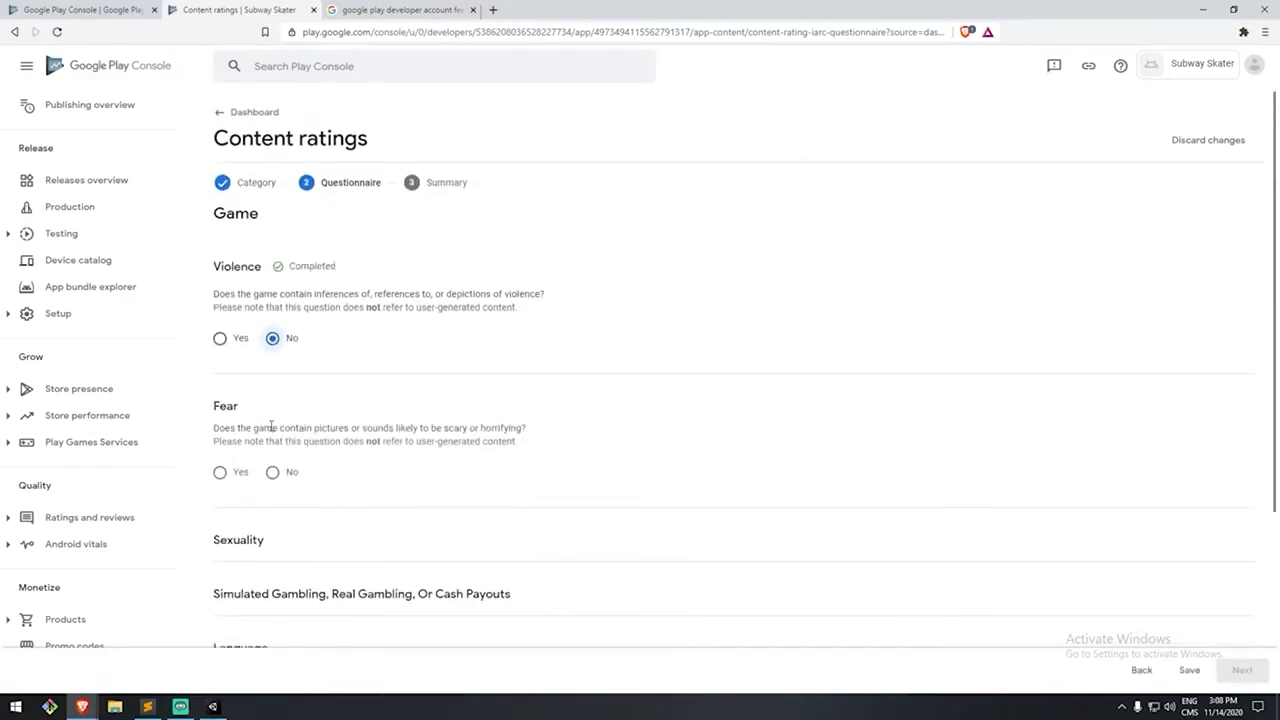
scroll(374, 451, down, 3)
click(273, 221)
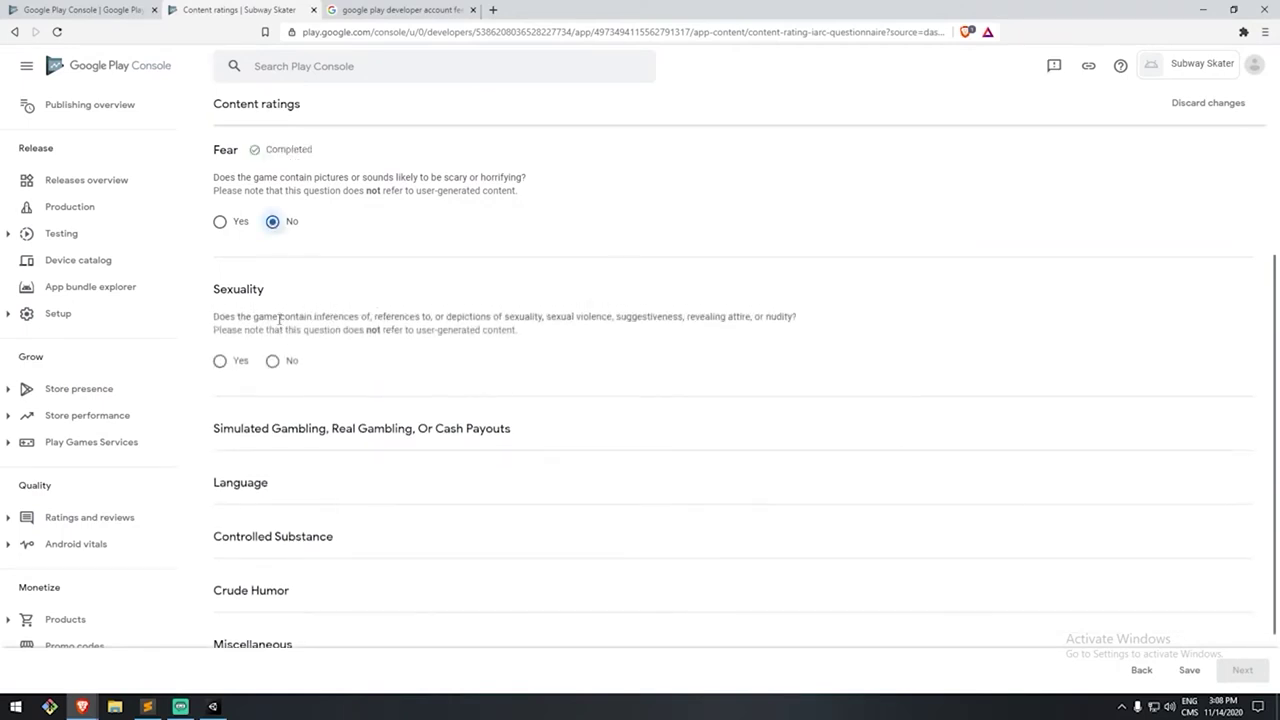
click(274, 361)
scroll(284, 370, down, 1)
click(274, 366)
- Answer No to the Language, Controlled Substance, and Crude Humor questions
scroll(297, 415, down, 1)
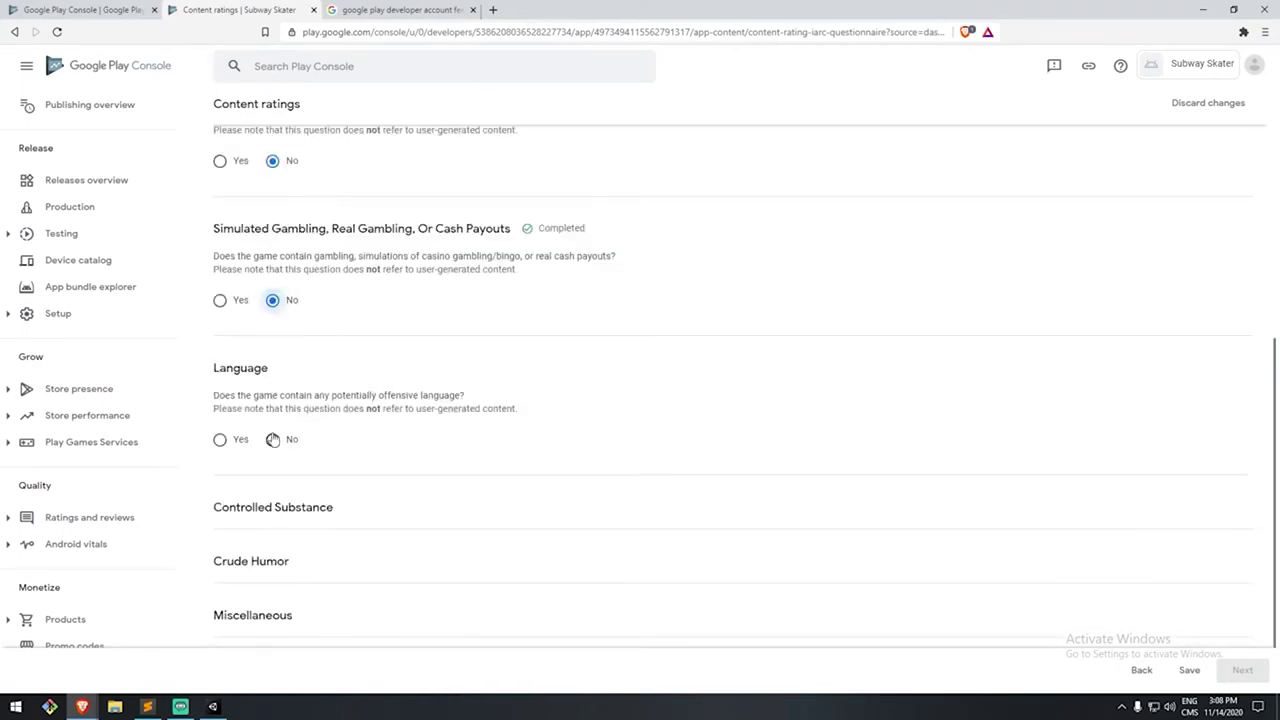
click(273, 439)
scroll(280, 443, down, 1)
click(274, 446)
scroll(278, 447, down, 1)
click(273, 491)
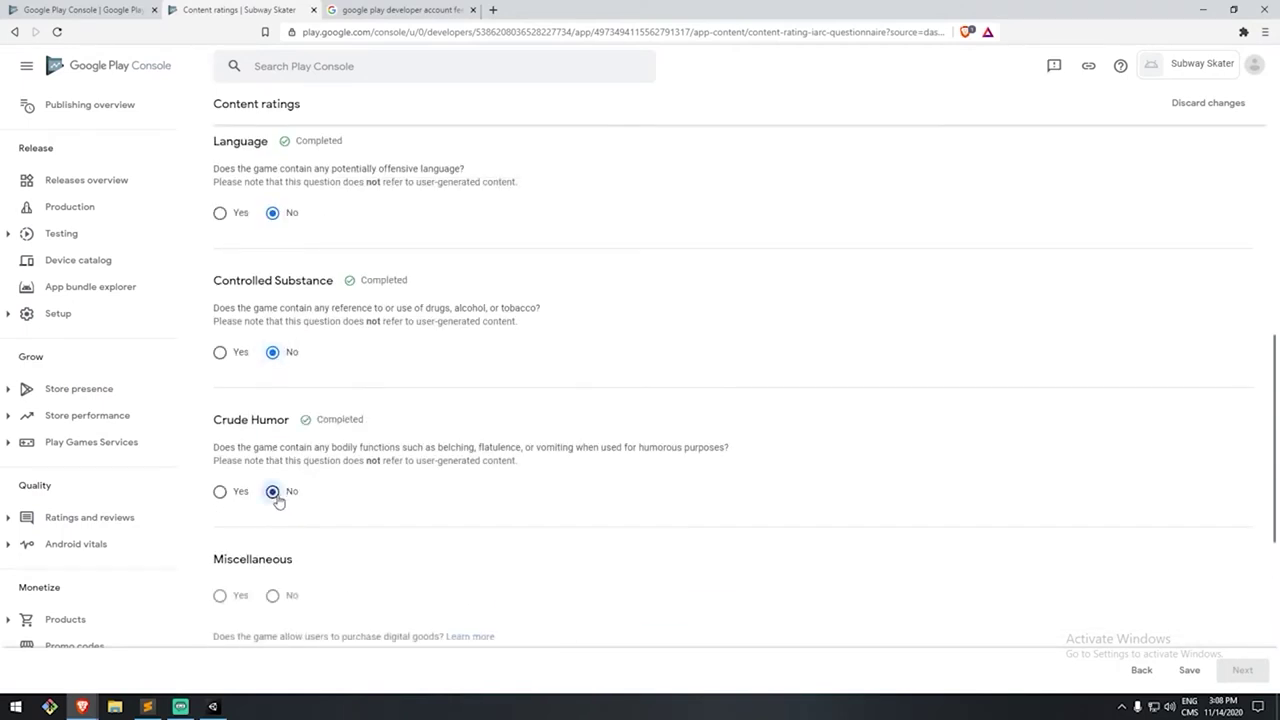
- Under Miscellaneous, answer No to users interacting or exchanging content, sharing the user's physical location, and purchasing digital goods
scroll(278, 495, down, 1)
click(273, 484)
scroll(274, 494, down, 2)
click(272, 356)
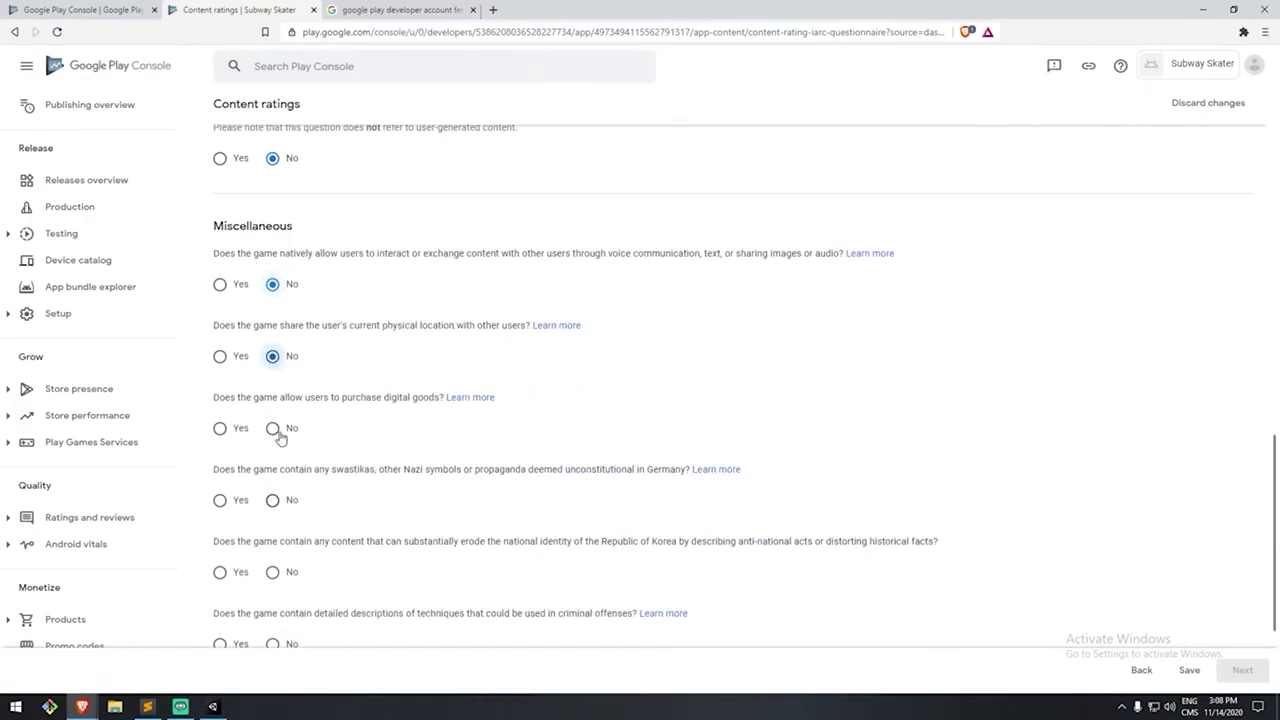
click(273, 428)
scroll(277, 437, down, 1)
drag(225, 192, 352, 192)
scroll(360, 300, up, 1)
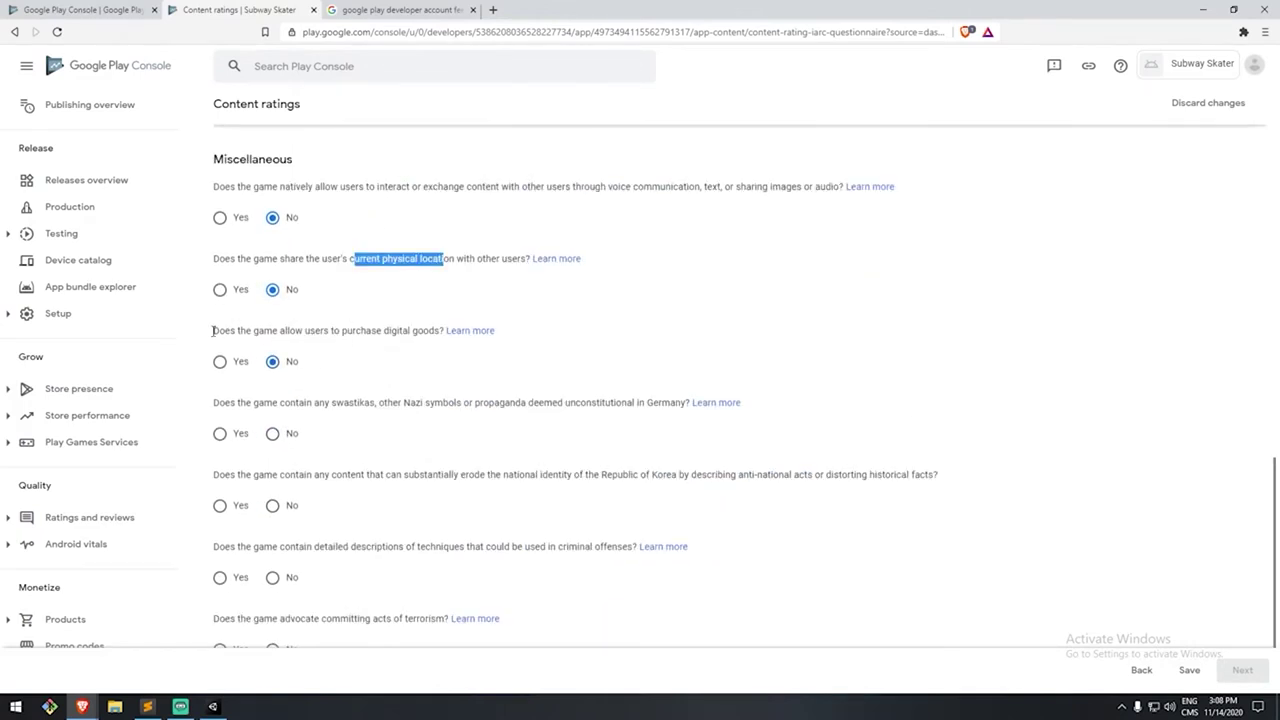
drag(429, 330, 226, 333)
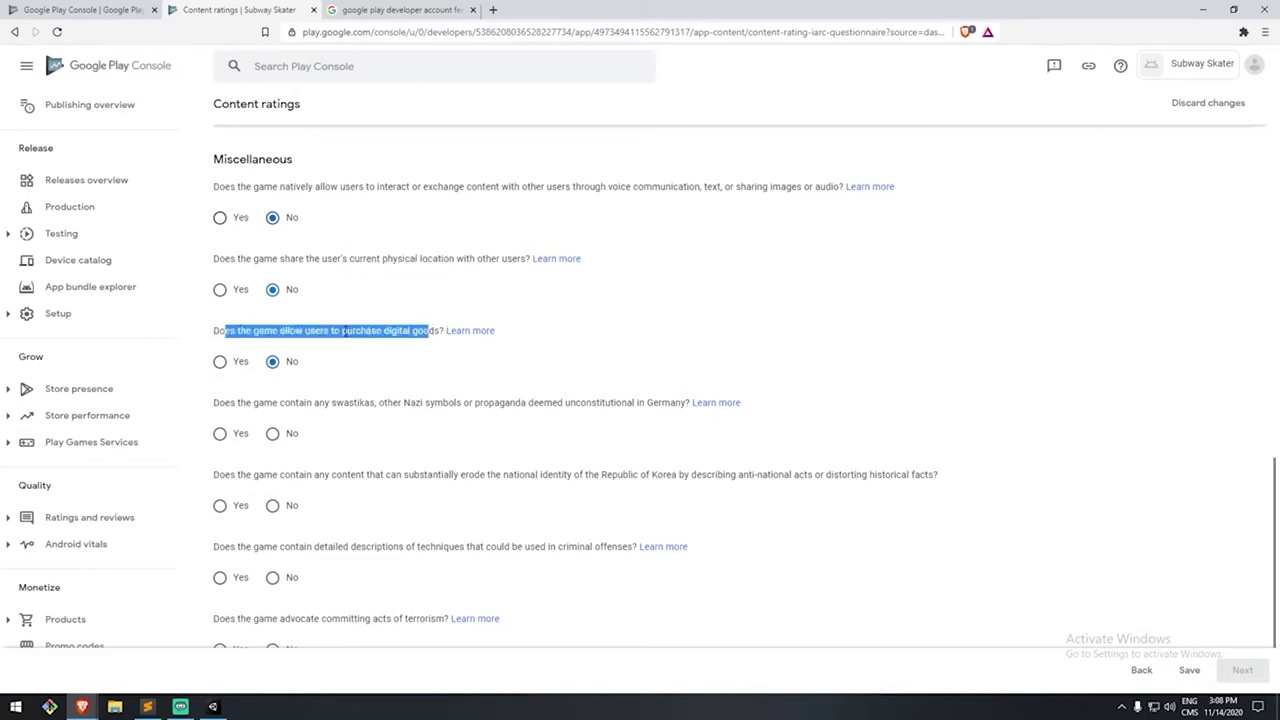
click(346, 333)
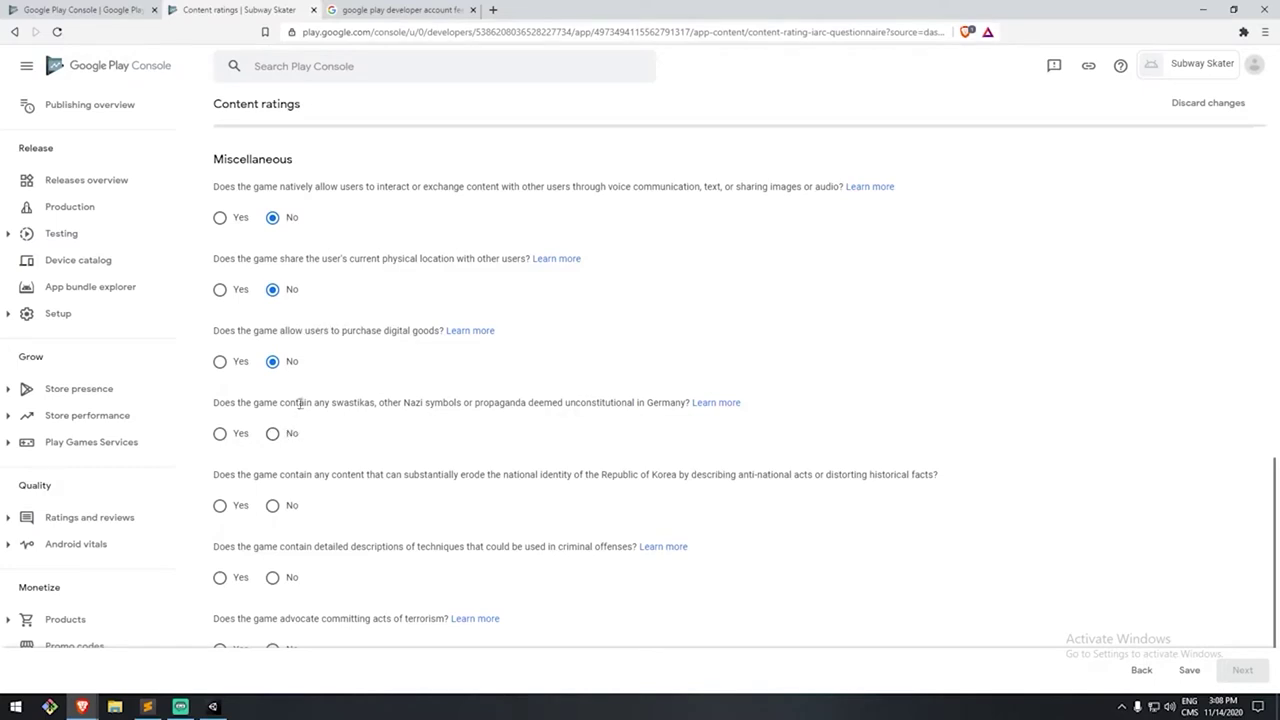
- Answer No to the remaining Miscellaneous questions on Nazi symbols, Korean national identity, criminal techniques, and advocating terrorism
drag(313, 403, 250, 404)
drag(350, 186, 424, 190)
click(272, 433)
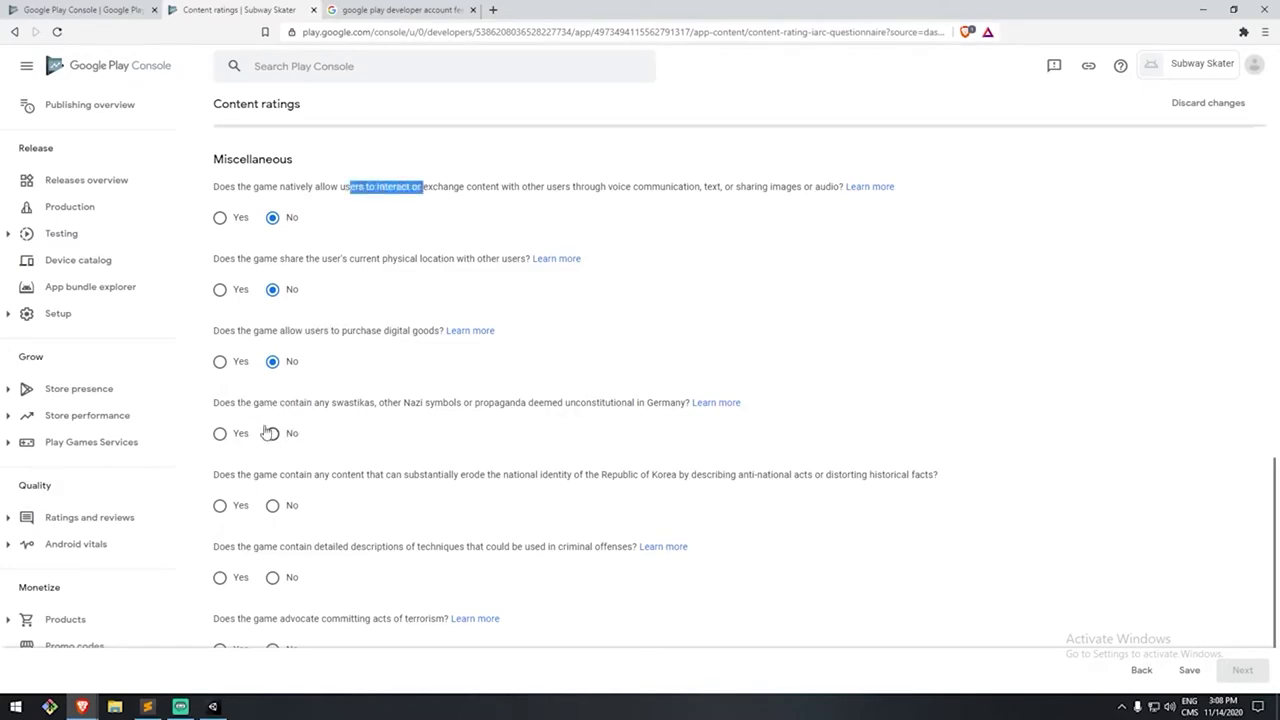
drag(517, 403, 457, 419)
scroll(300, 440, down, 1)
click(457, 419)
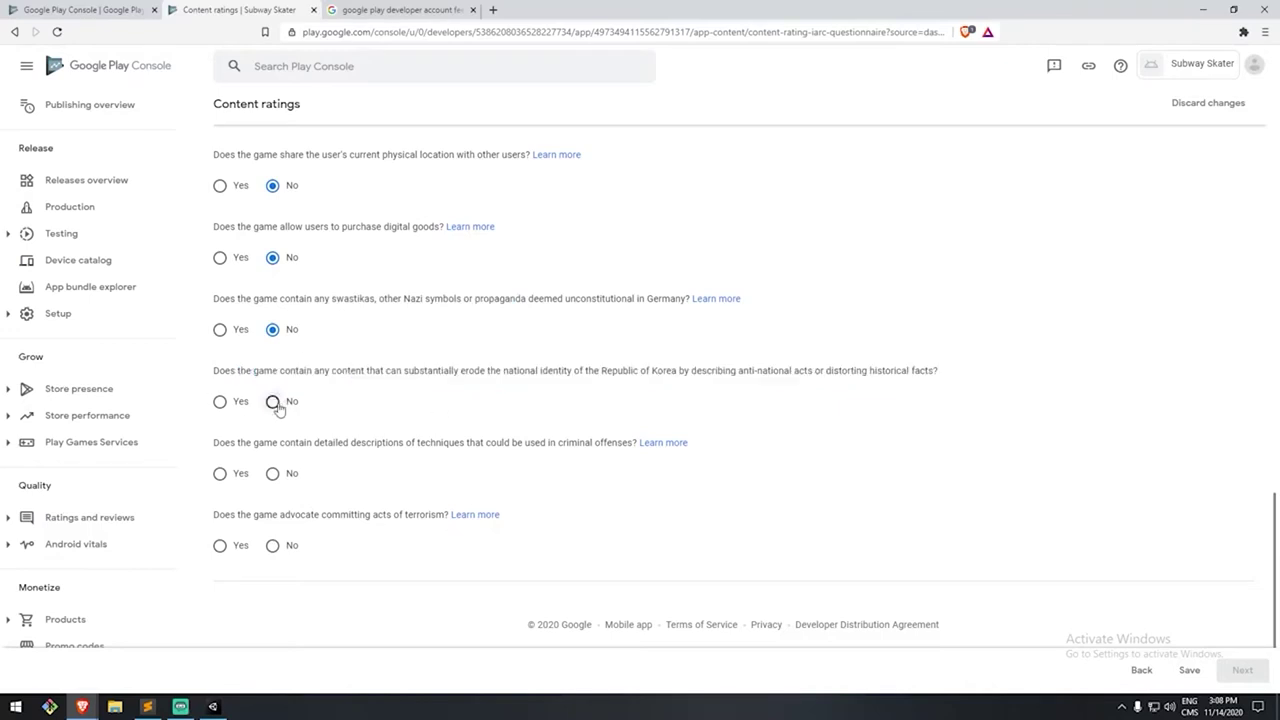
click(273, 401)
drag(738, 370, 938, 372)
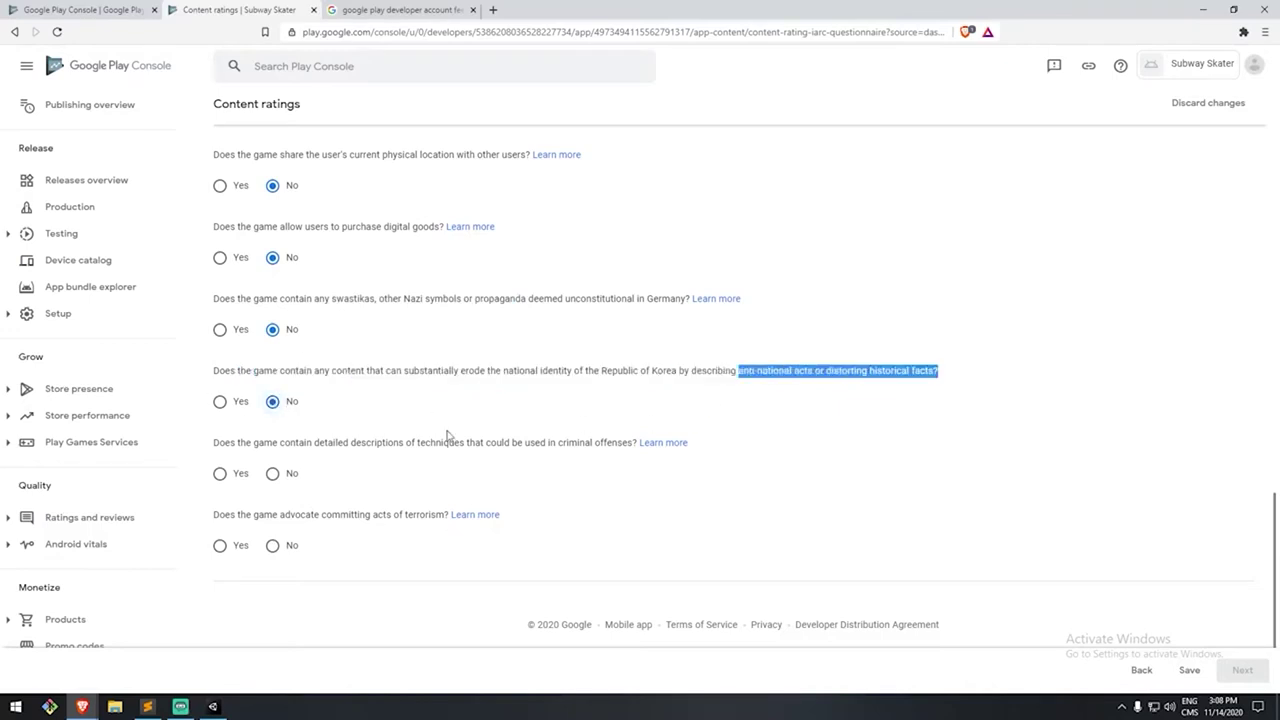
click(273, 473)
drag(264, 442, 457, 474)
click(273, 545)
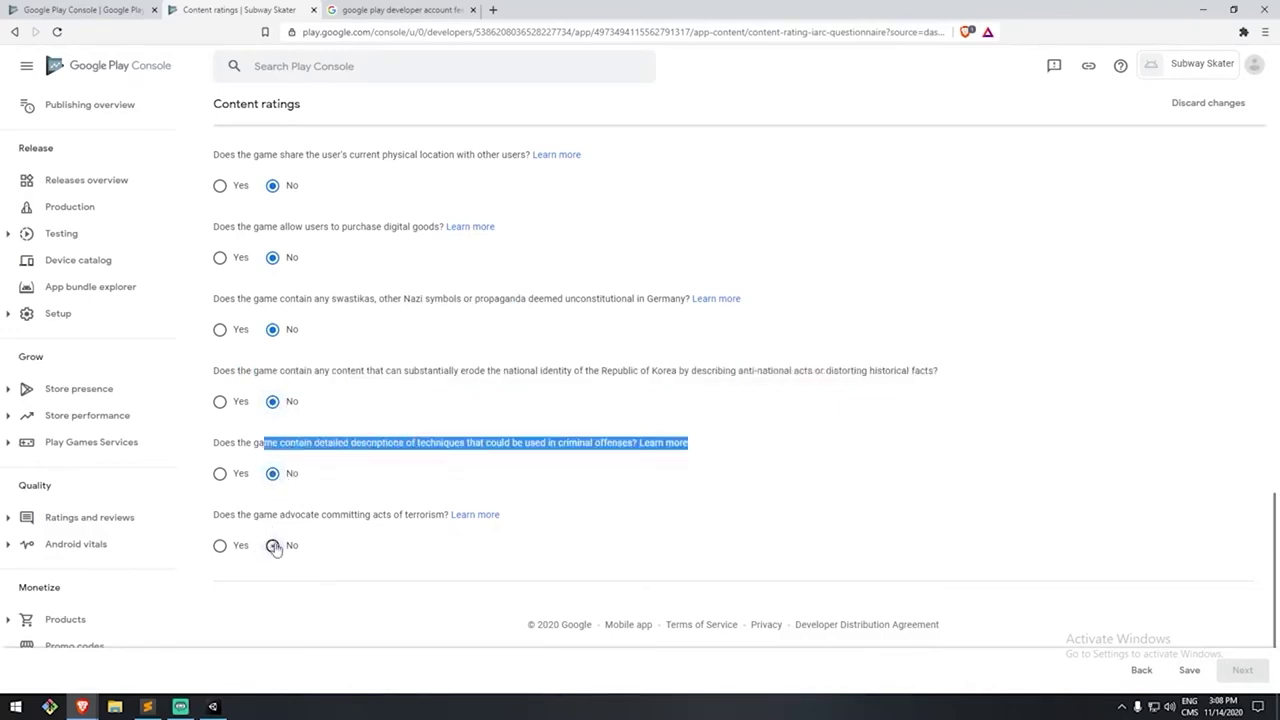
drag(623, 446, 308, 466)
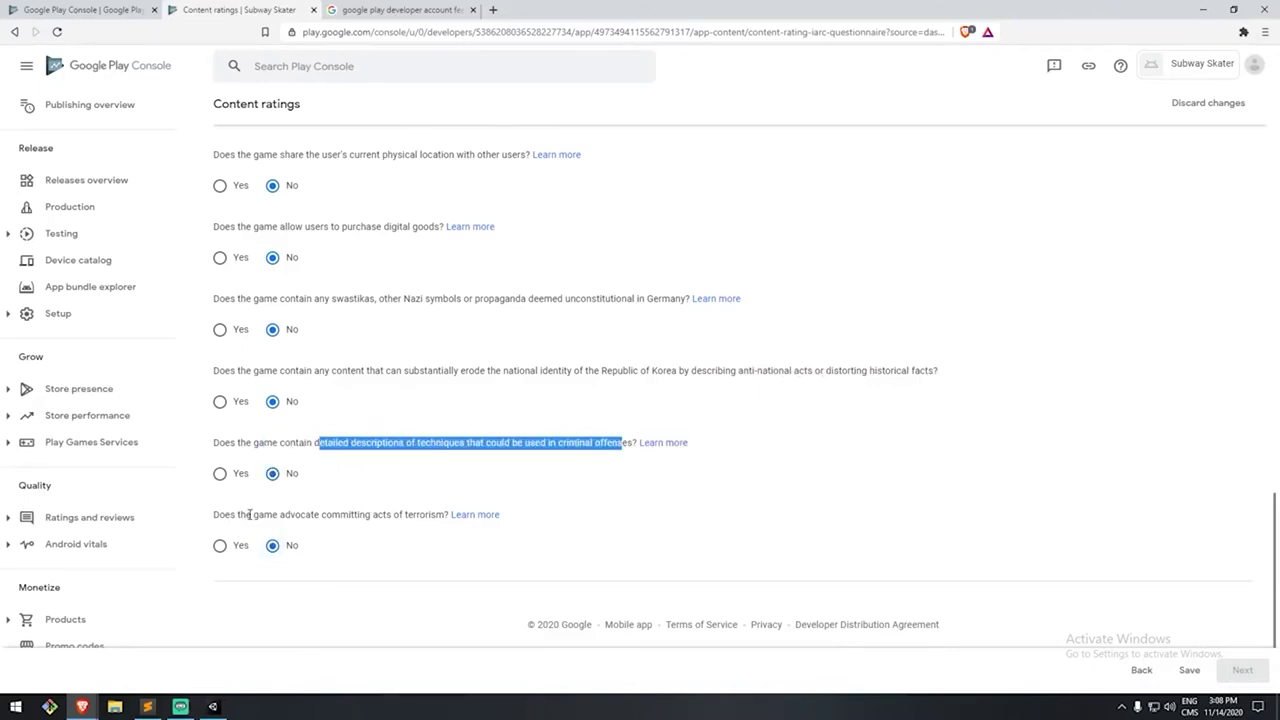
- Review the questionnaire answers, save them, and continue to the summary
scroll(589, 437, up, 20)
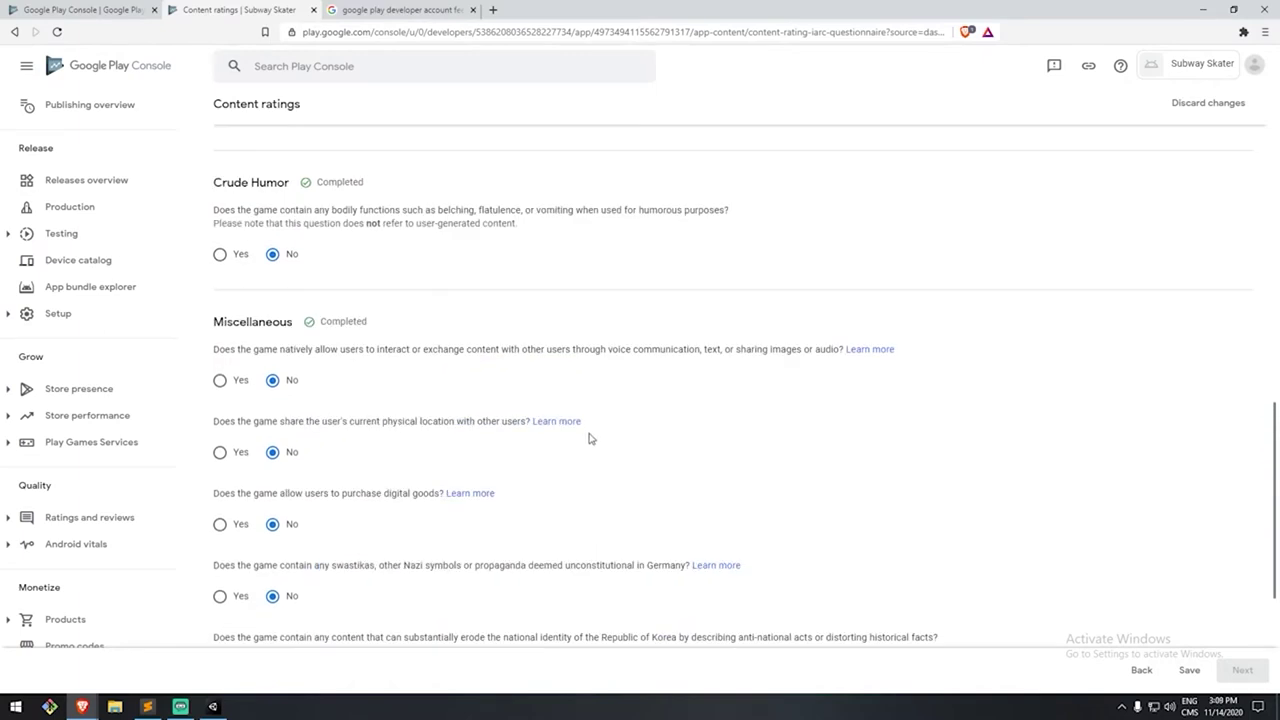
scroll(629, 377, down, 20)
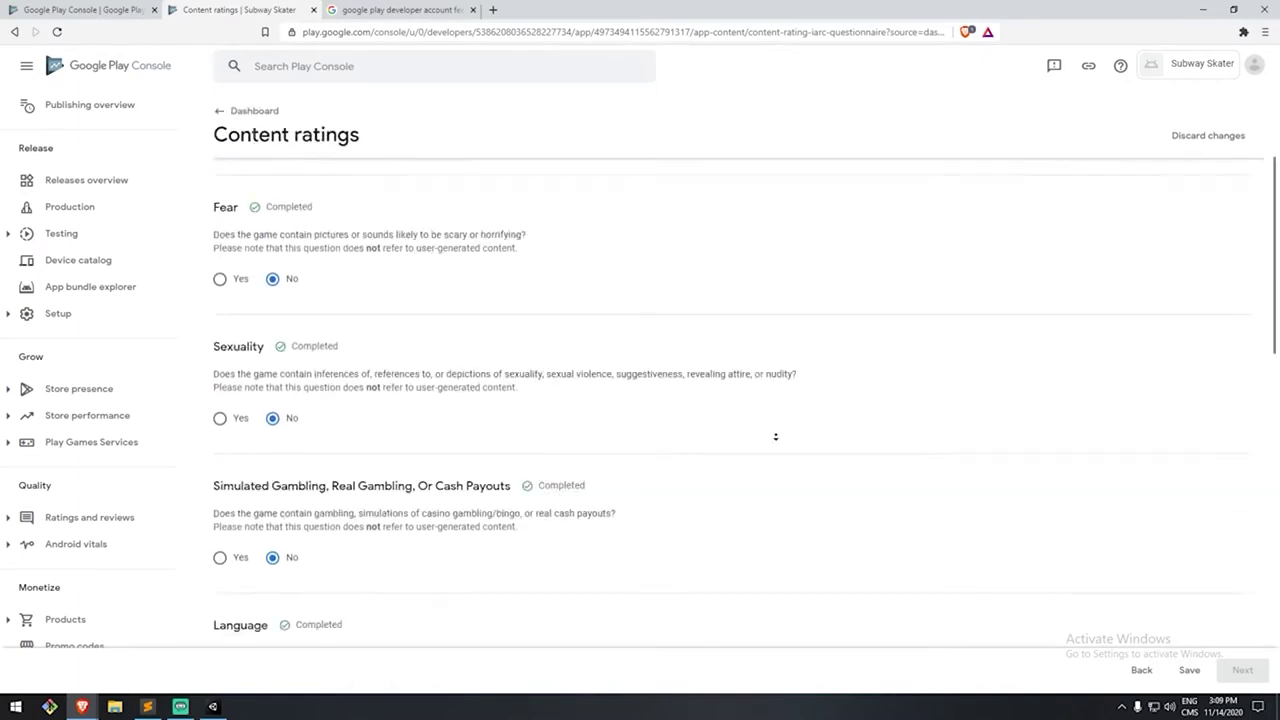
click(1188, 670)
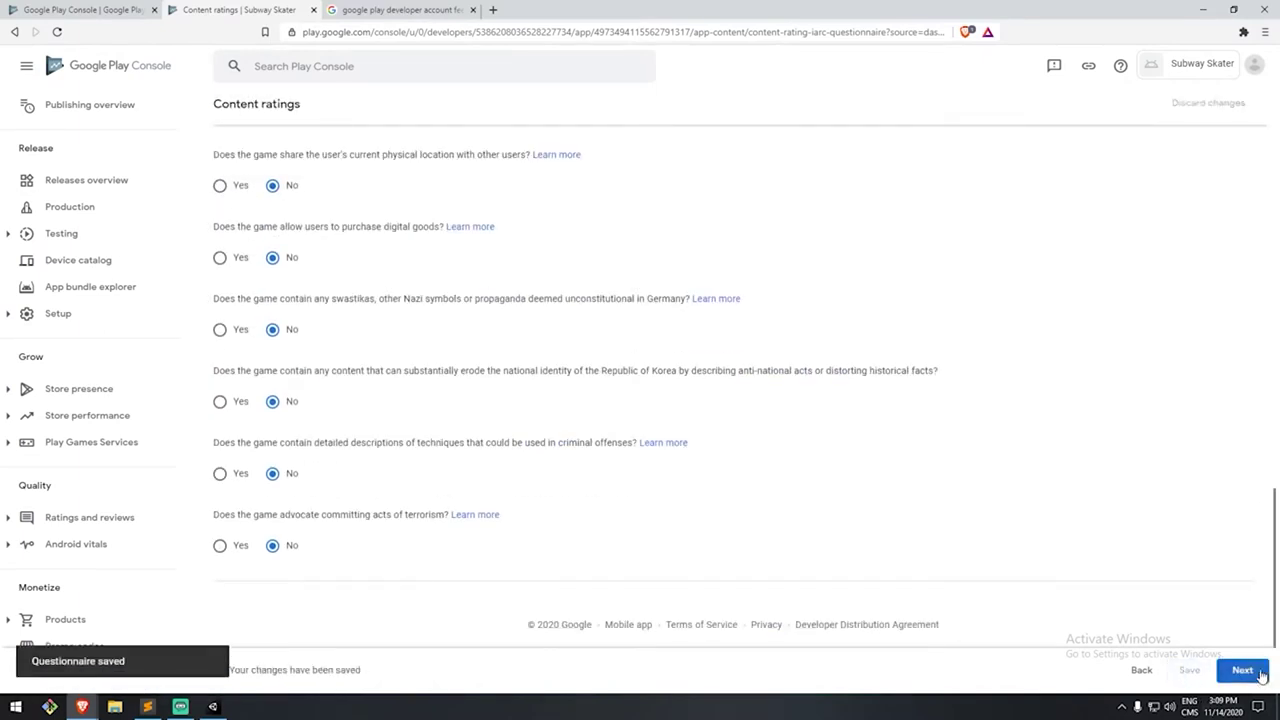
click(1242, 670)
- Review the ratings for each region in the summary and submit the content rating questionnaire
scroll(454, 280, up, 5)
scroll(458, 245, up, 7)
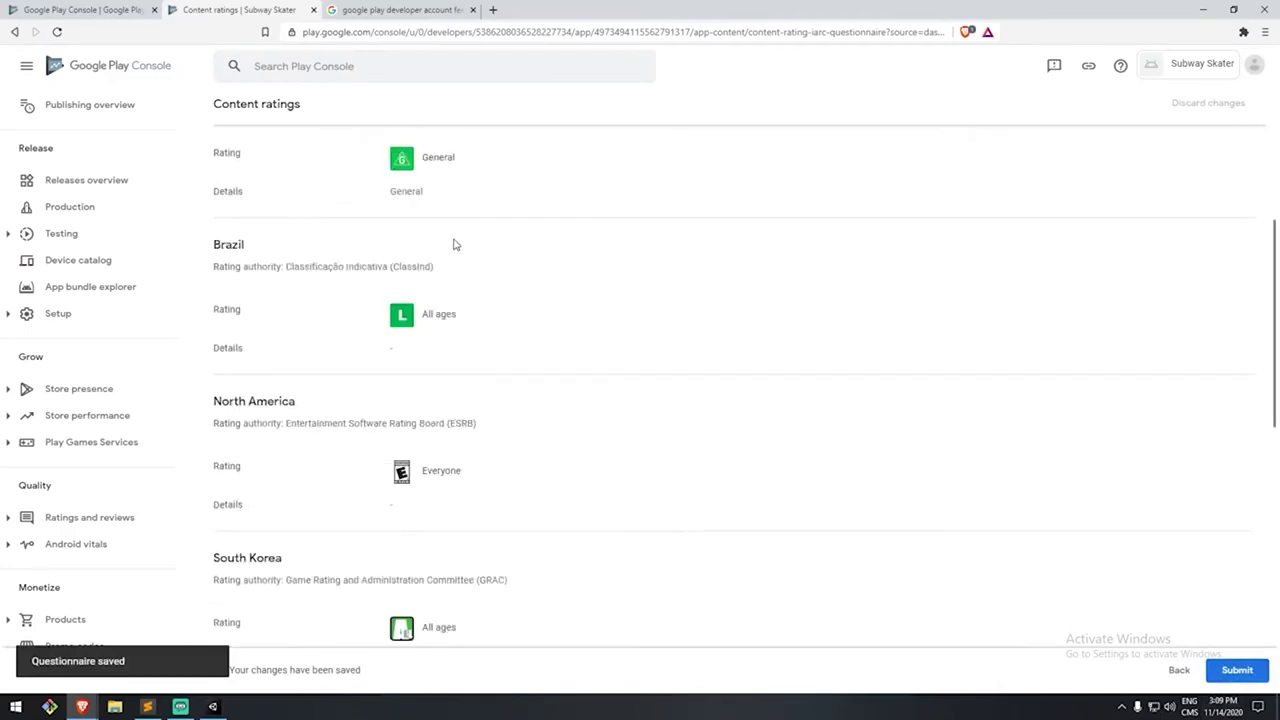
scroll(513, 250, down, 15)
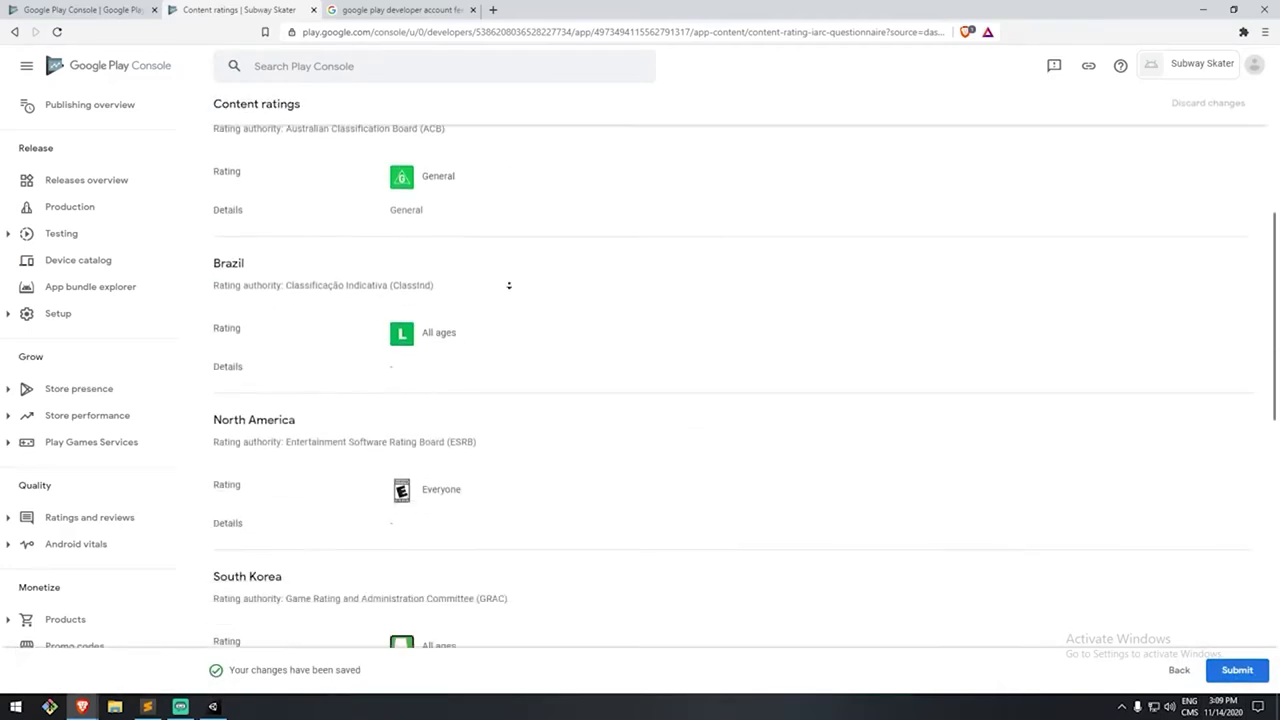
scroll(438, 464, up, 6)
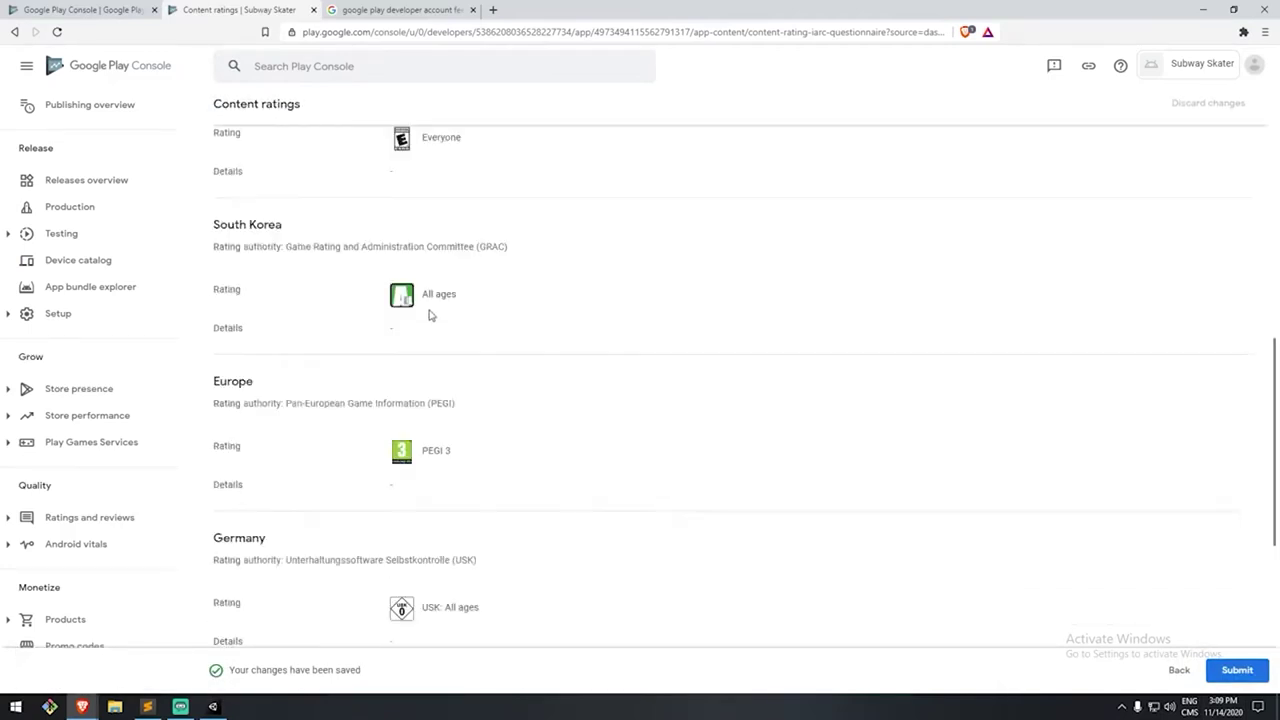
double_click(463, 349)
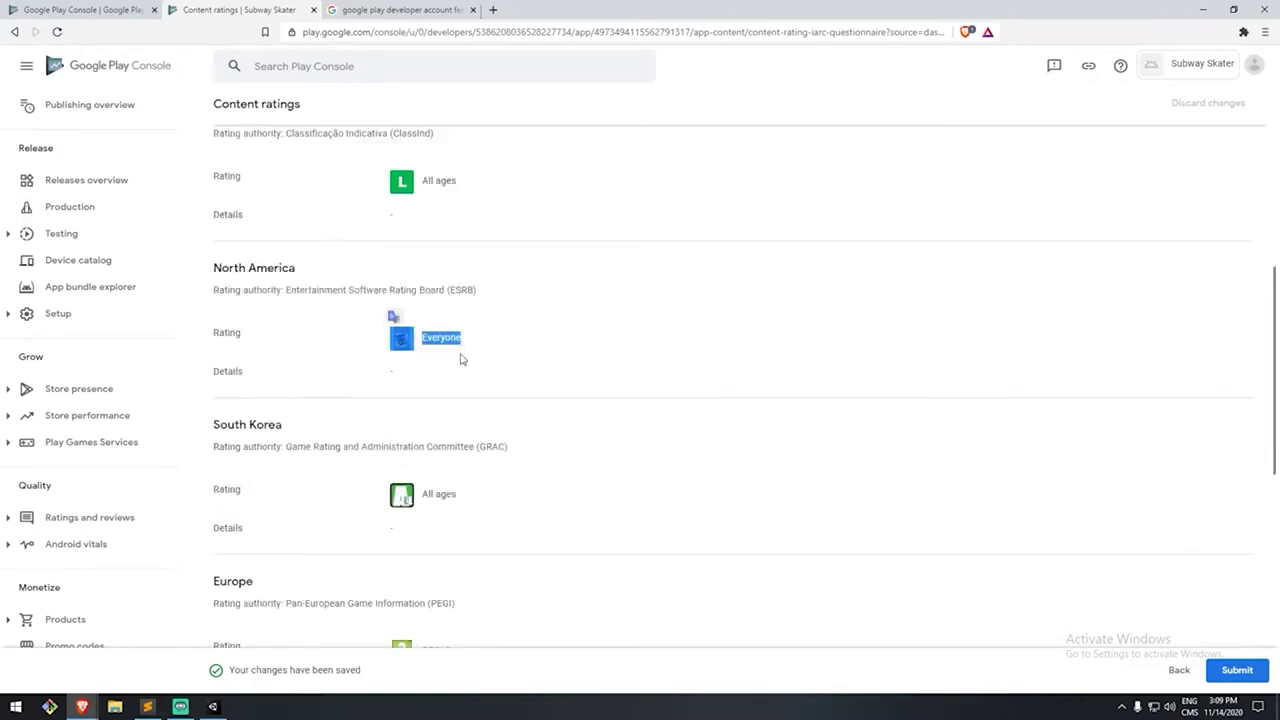
click(475, 350)
scroll(742, 285, down, 6)
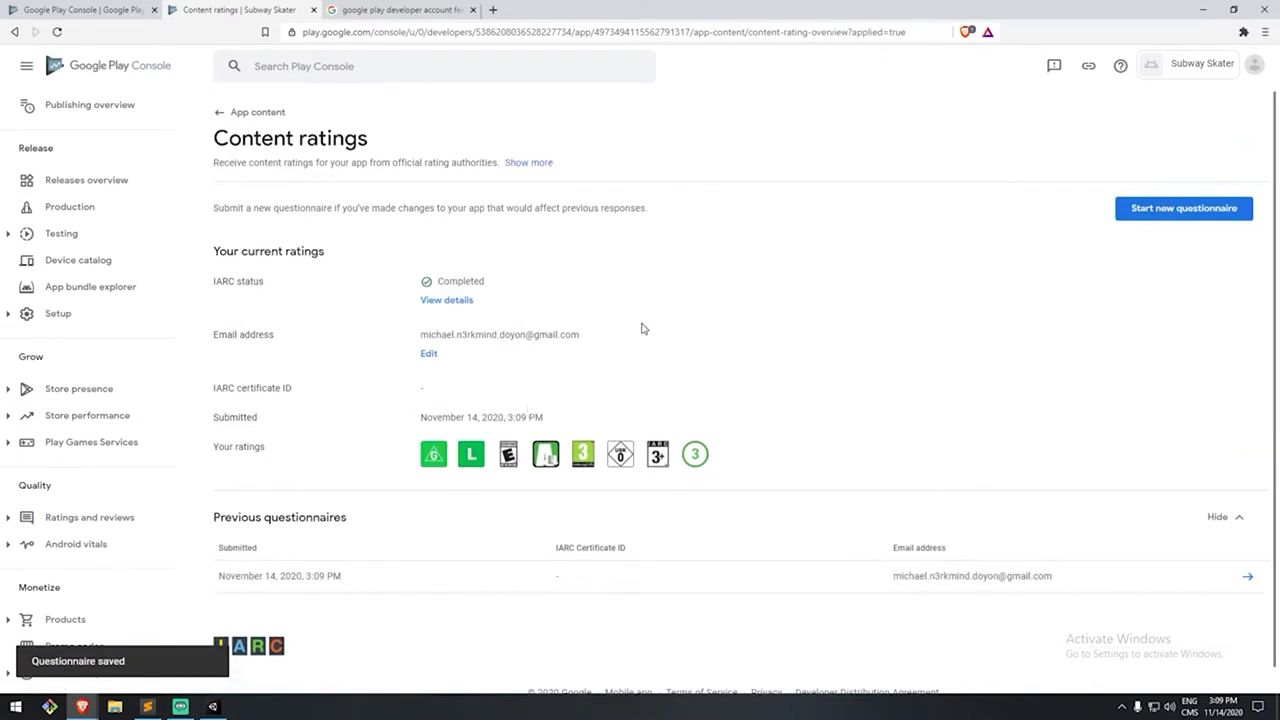
- Leave the Content ratings page and reopen the Subway Skater dashboard from the list of all apps
scroll(275, 206, down, 1)
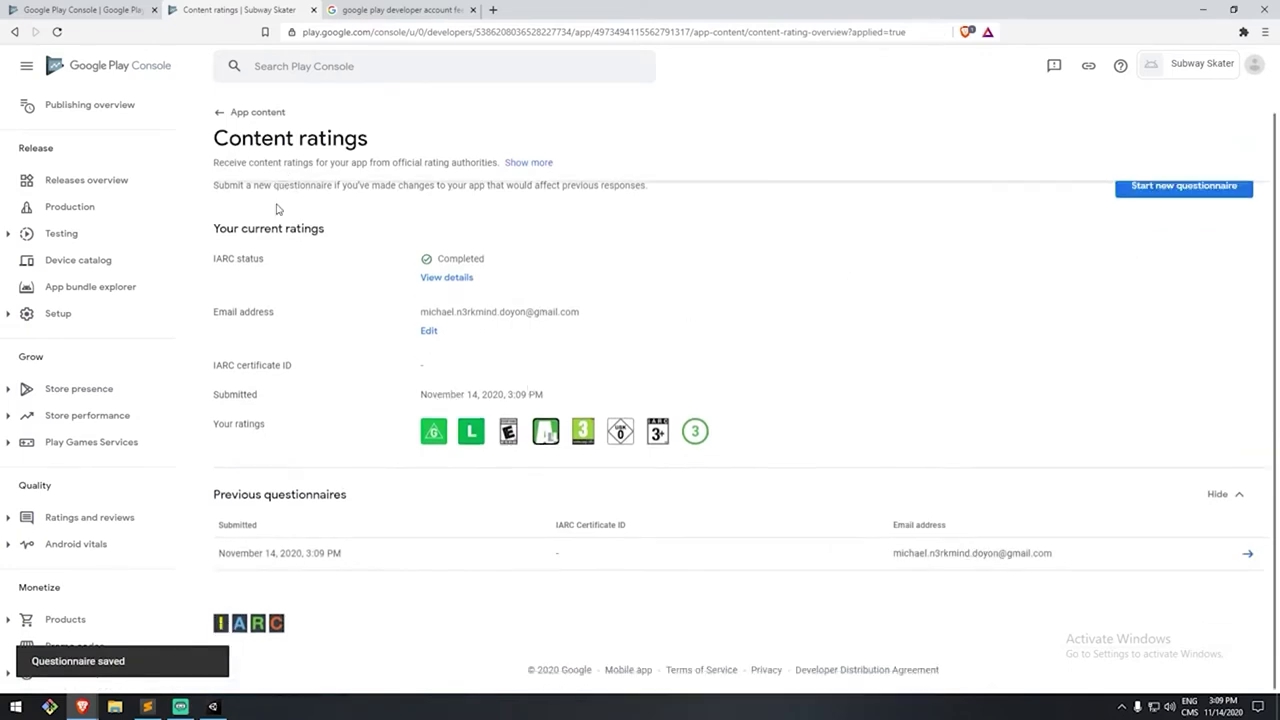
click(228, 110)
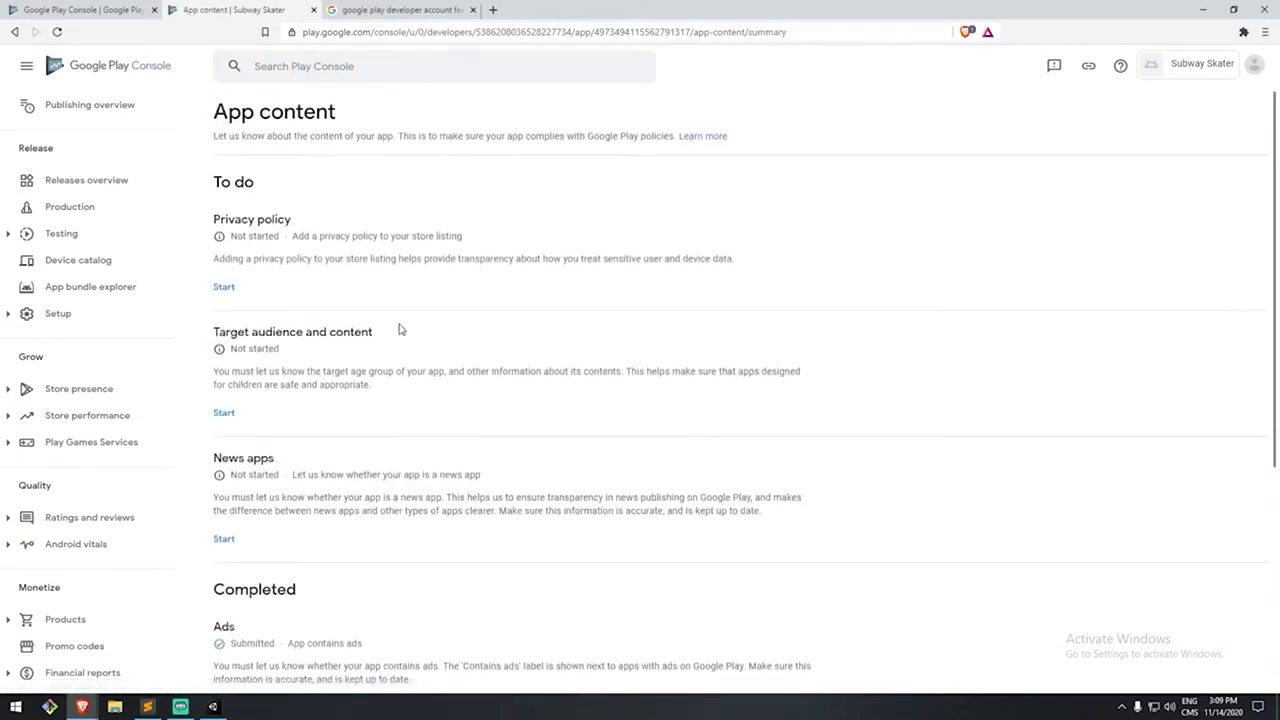
click(91, 105)
click(90, 72)
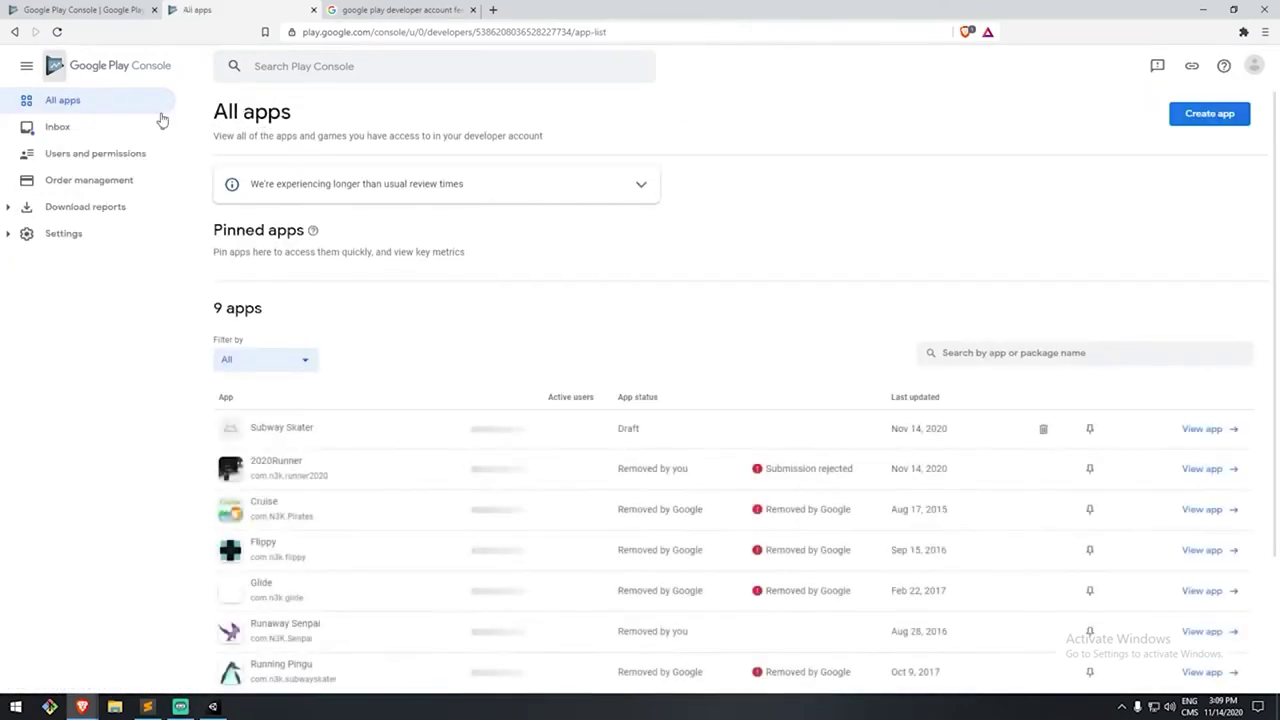
click(310, 532)
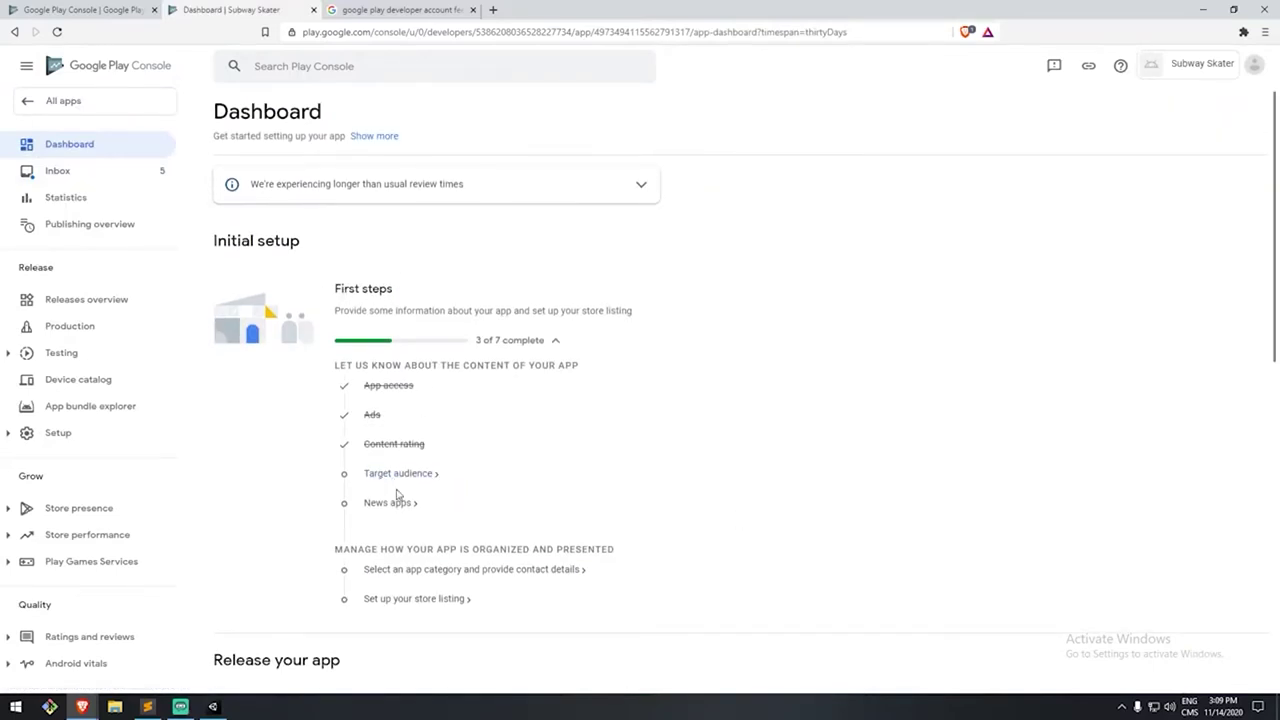
- In the Target audience task, select ages 13-15, 16-17, and 18 and over, and answer No to the listing unintentionally appealing to children
click(398, 476)
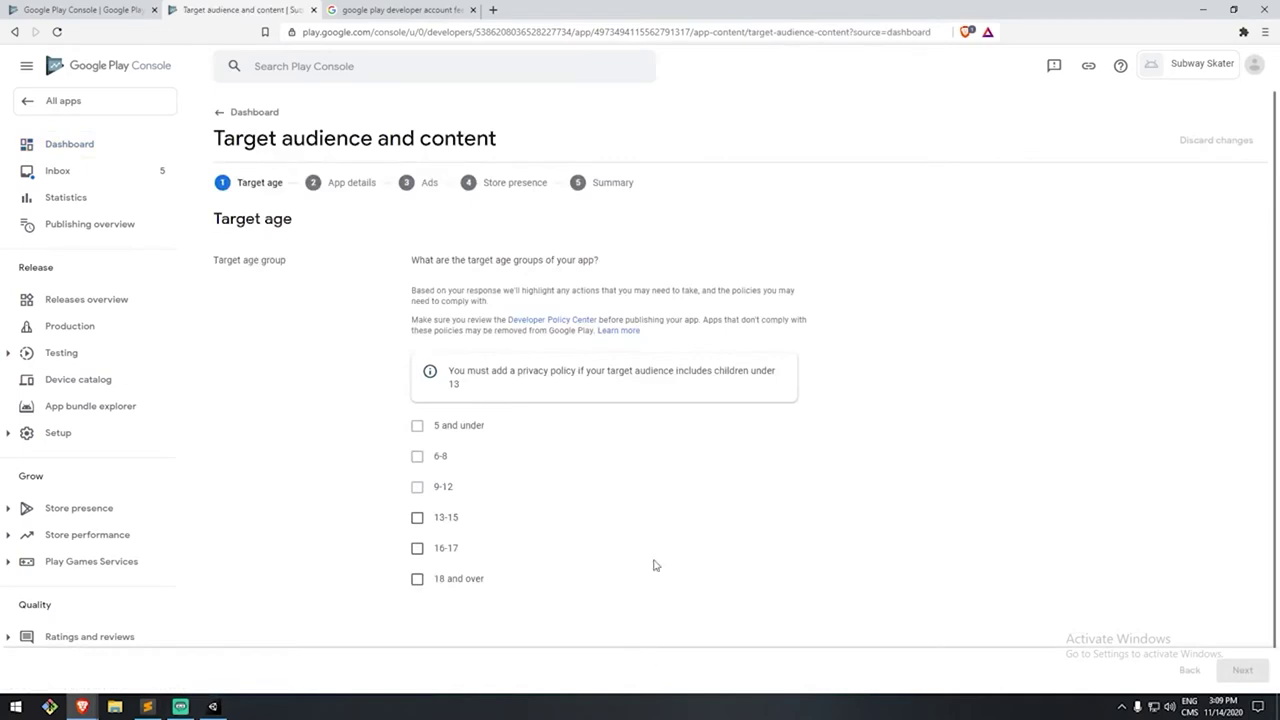
click(417, 486)
click(420, 517)
click(446, 548)
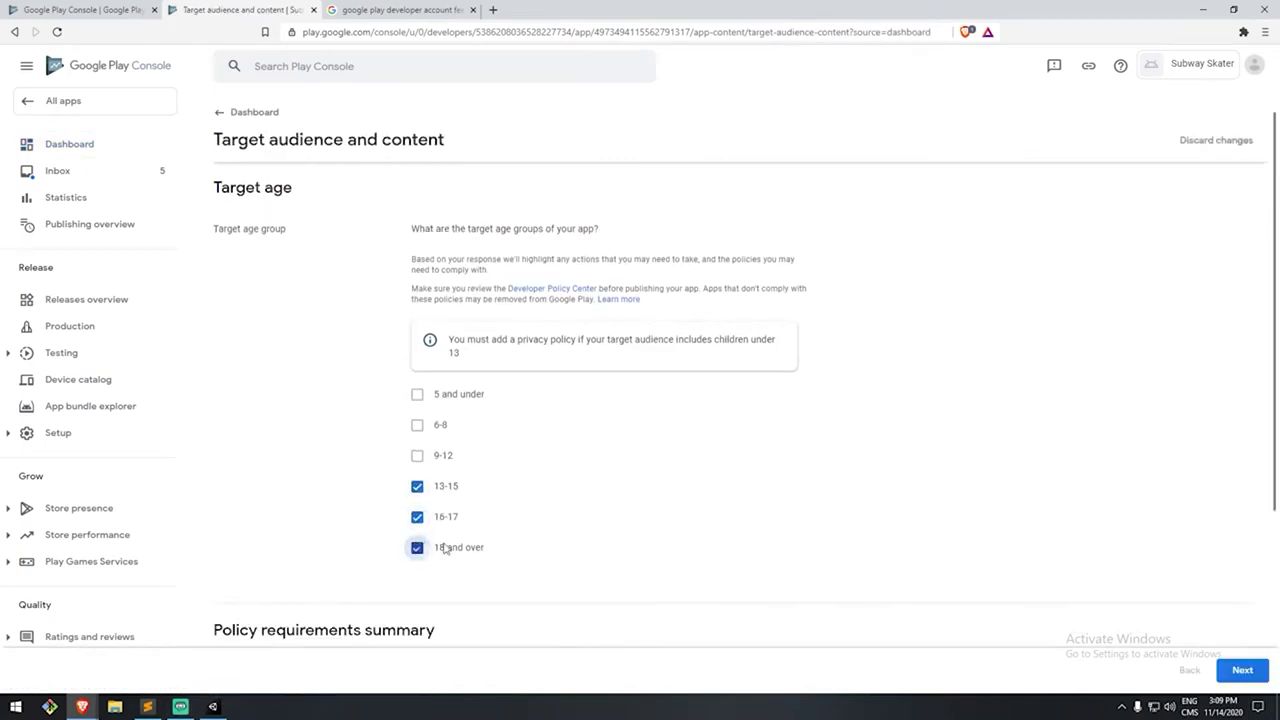
scroll(551, 511, down, 1)
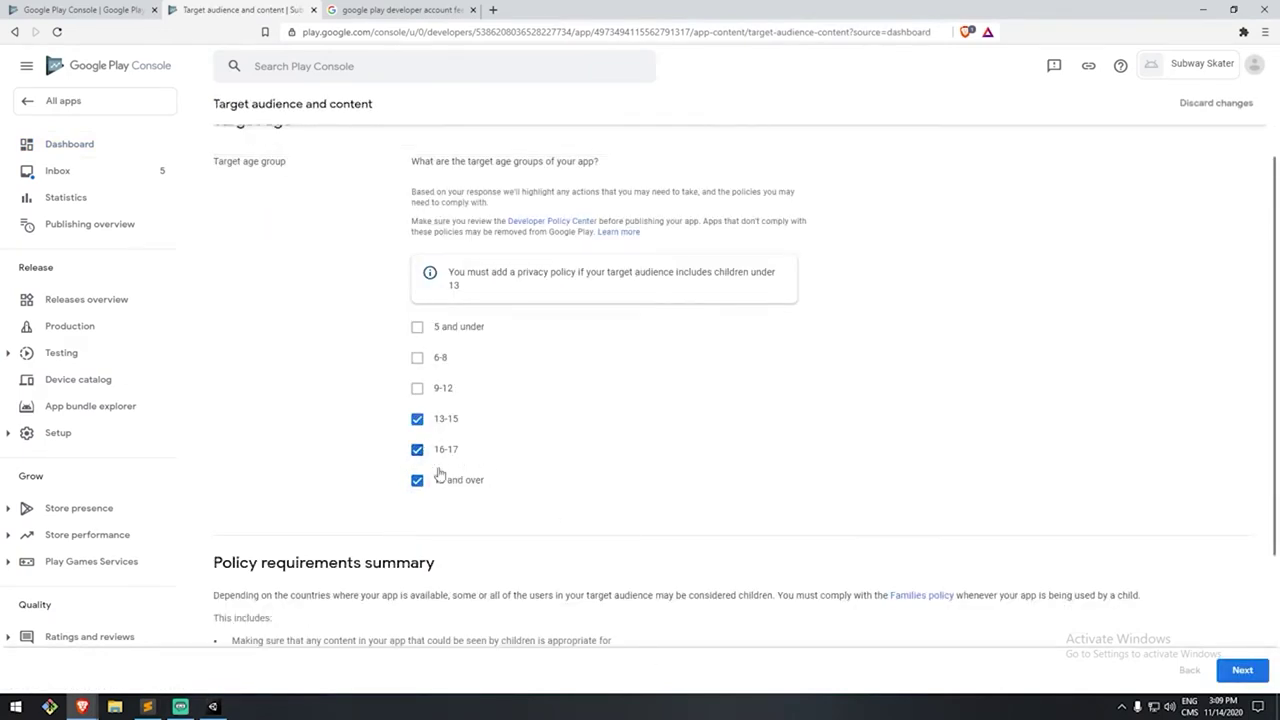
scroll(491, 474, down, 3)
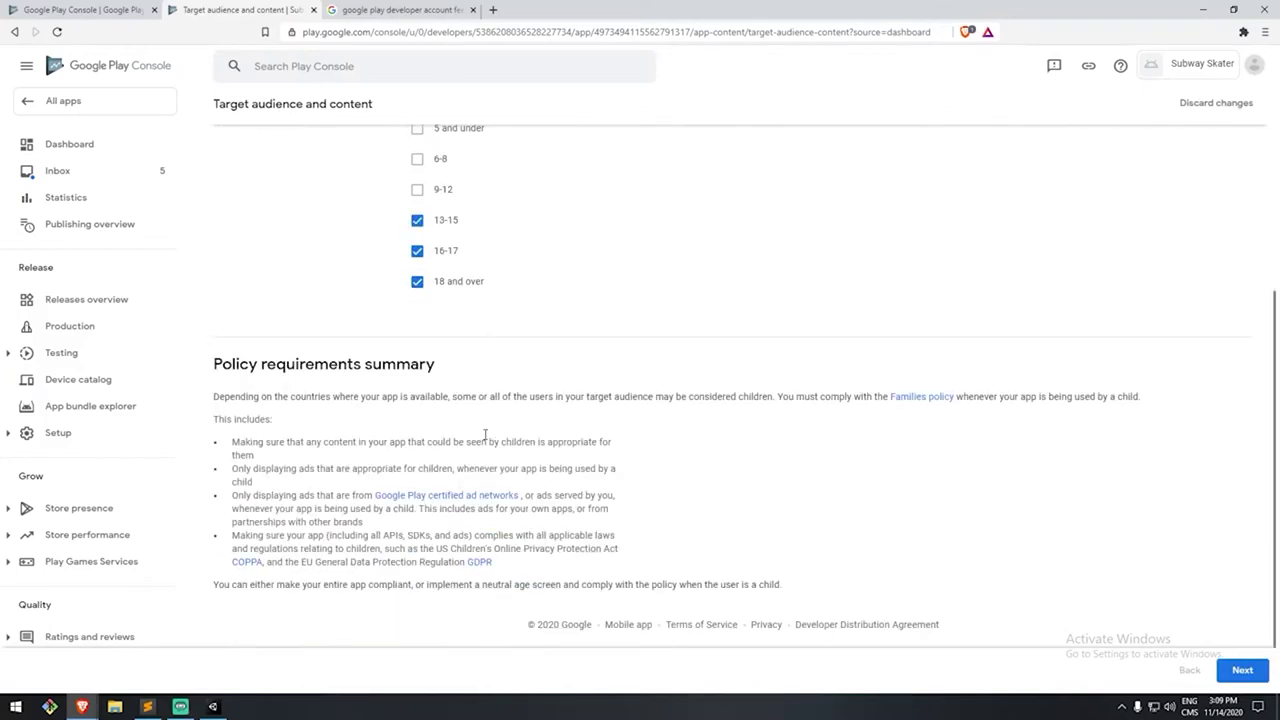
click(1242, 670)
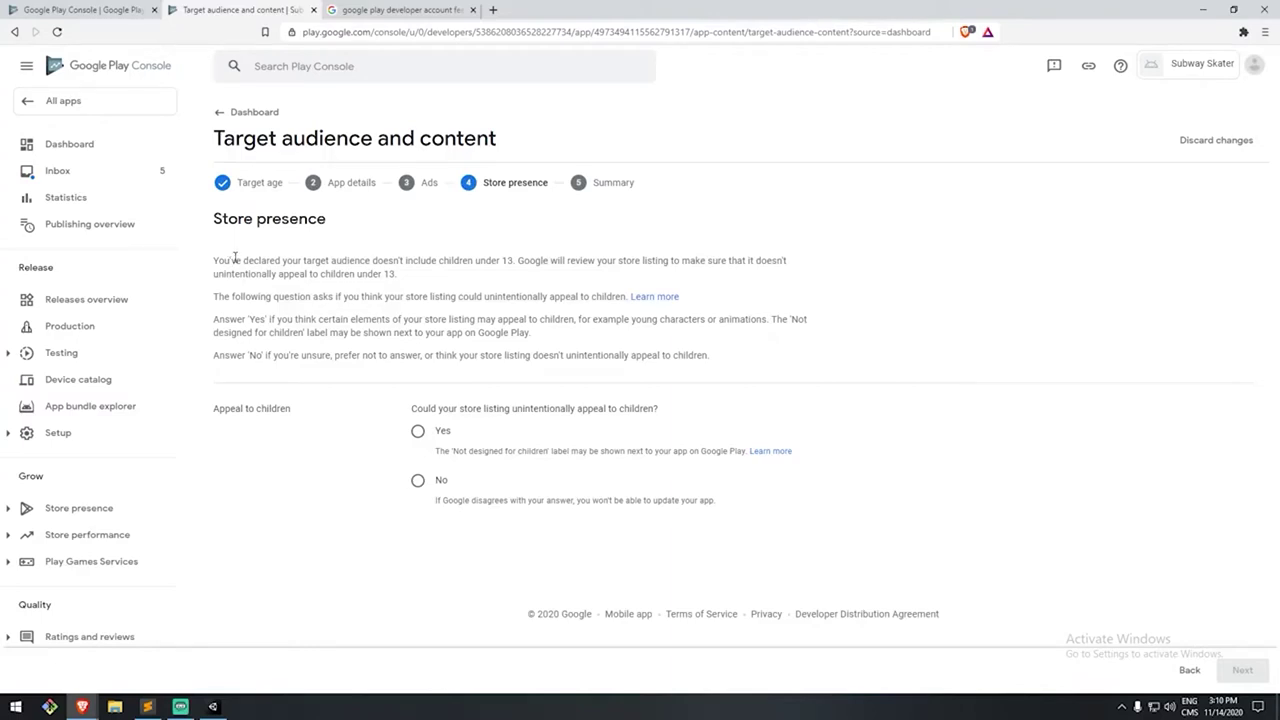
click(418, 480)
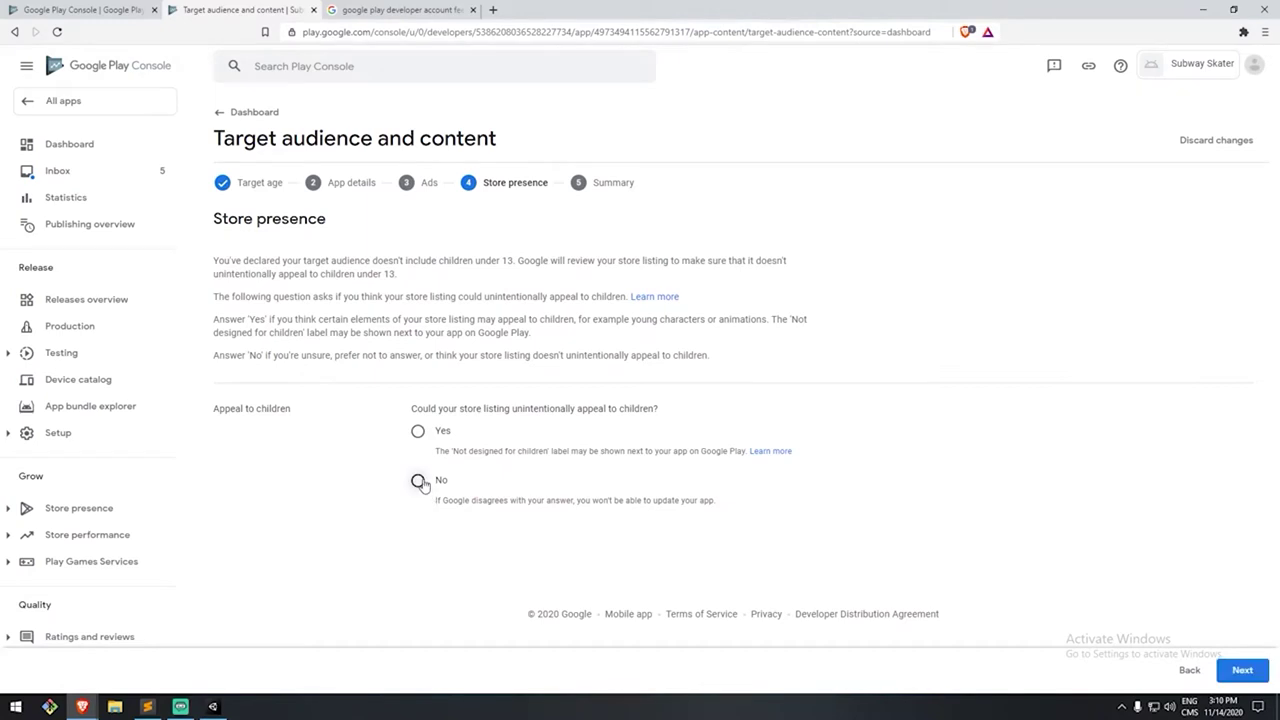
- Continue to the target audience summary, save the declaration, and return to the dashboard
click(1241, 670)
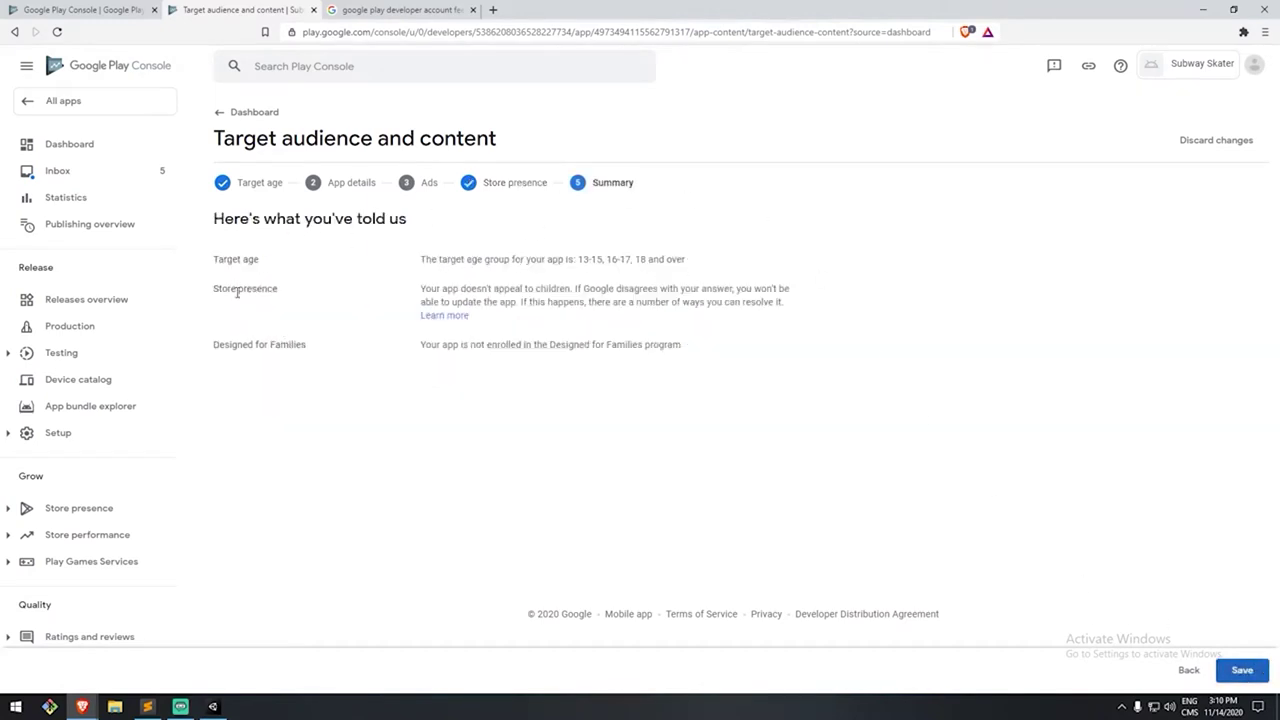
click(1243, 670)
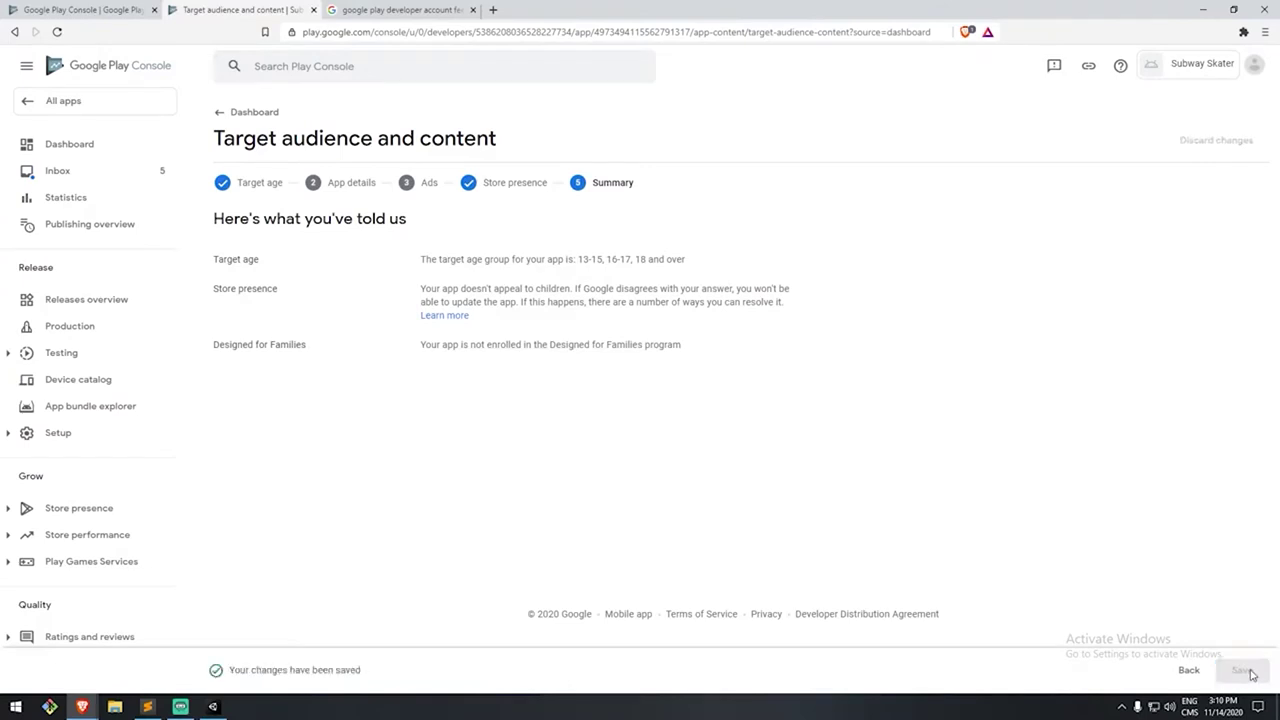
click(229, 108)
- In the News apps task, declare that the app is not a news app, save, and return to the dashboard
scroll(460, 430, down, 1)
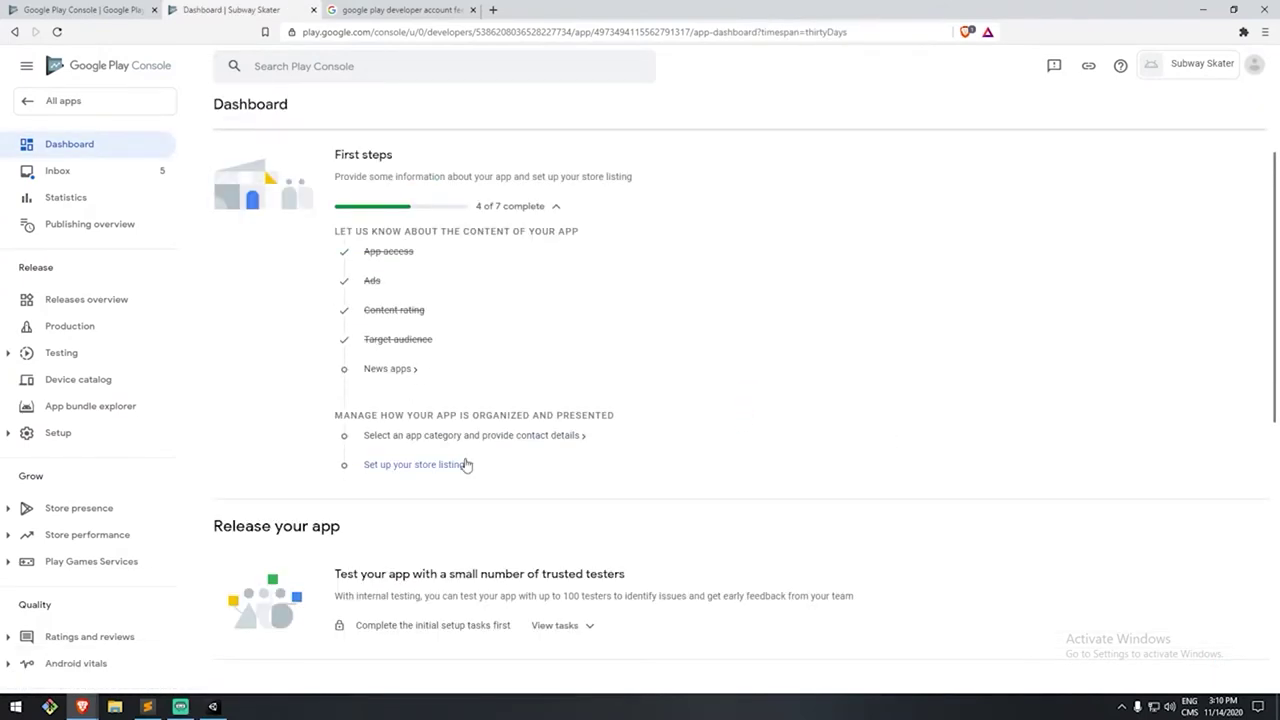
click(390, 370)
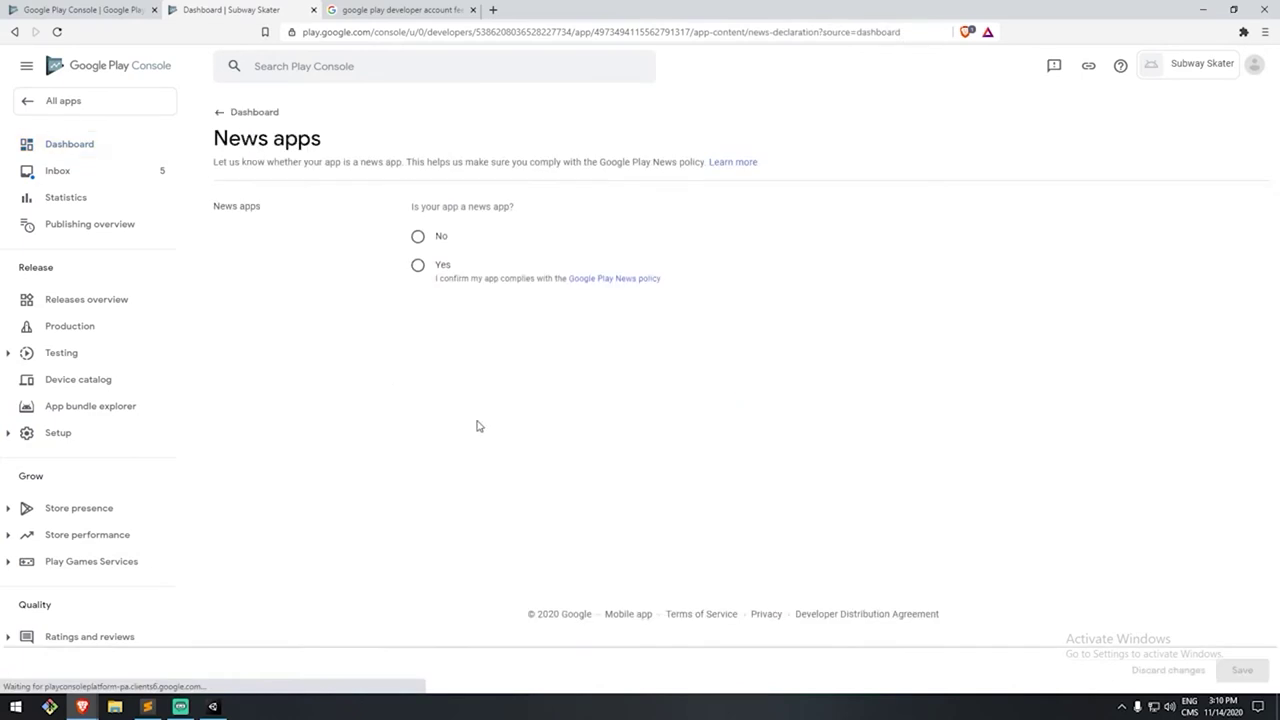
click(417, 237)
click(1242, 670)
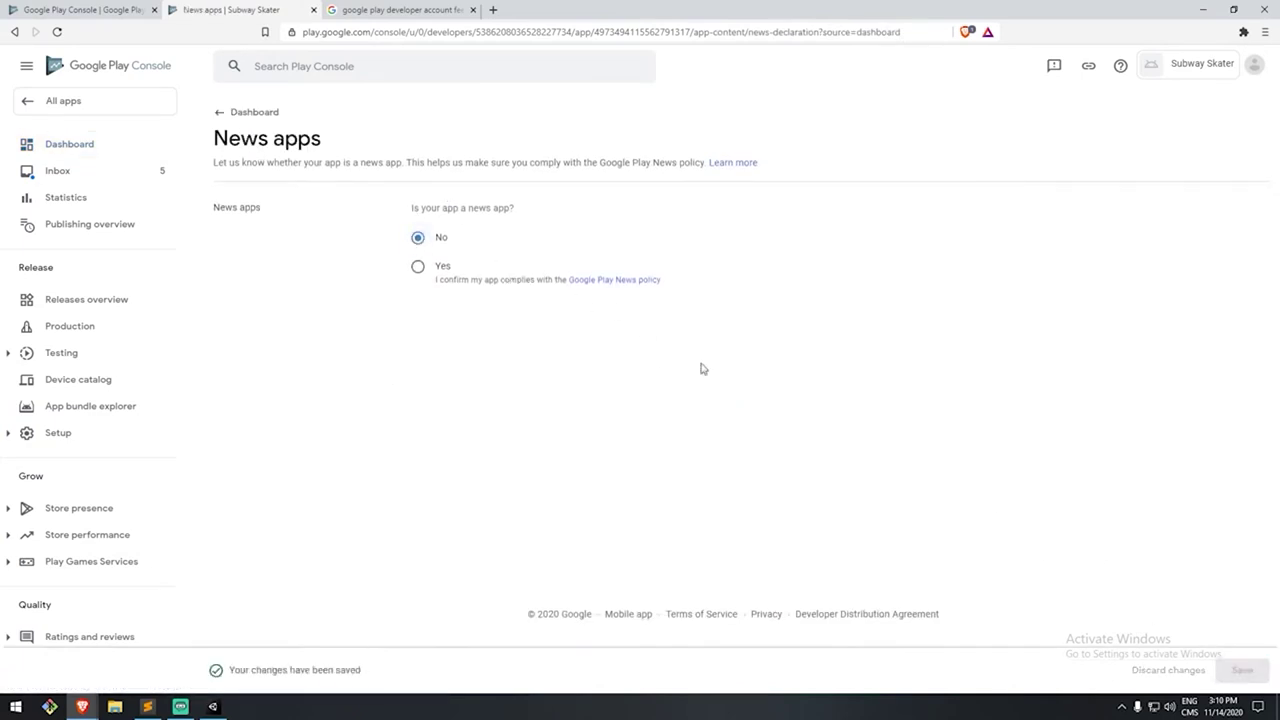
click(246, 114)
- Open the app category and contact details task and set the type to Game and the category to Arcade
scroll(396, 494, down, 1)
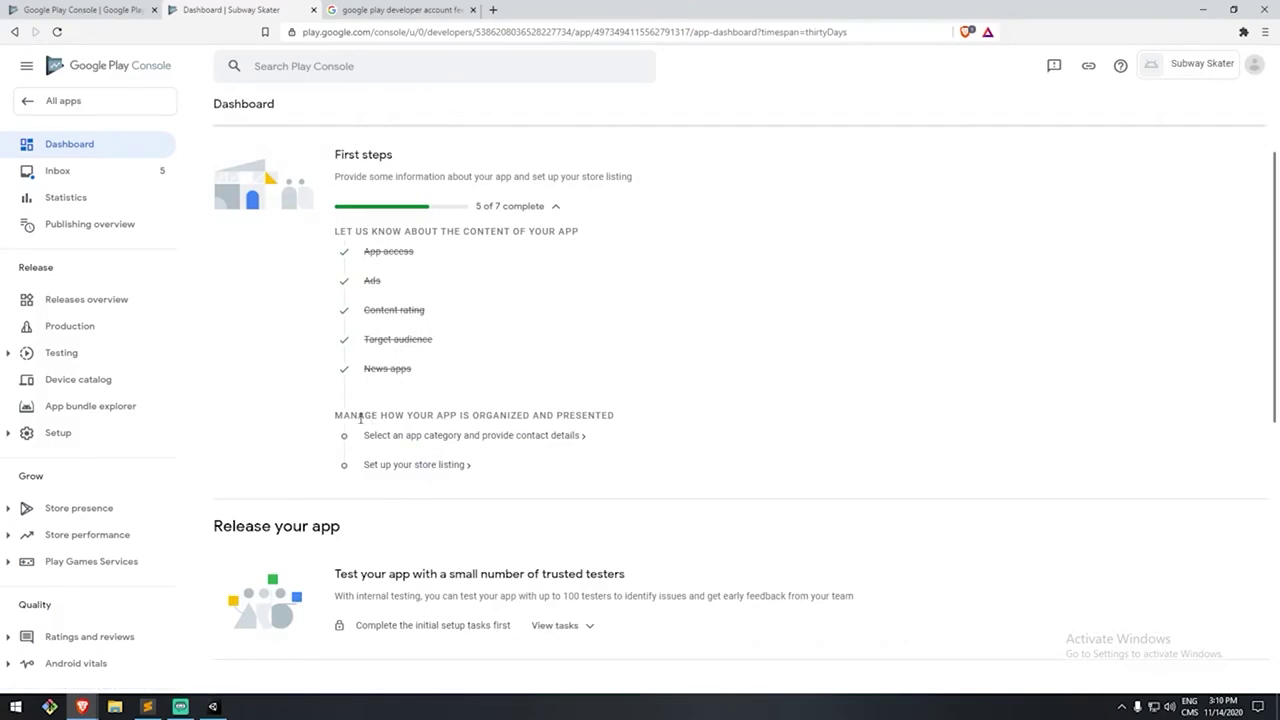
drag(631, 419, 343, 416)
click(414, 437)
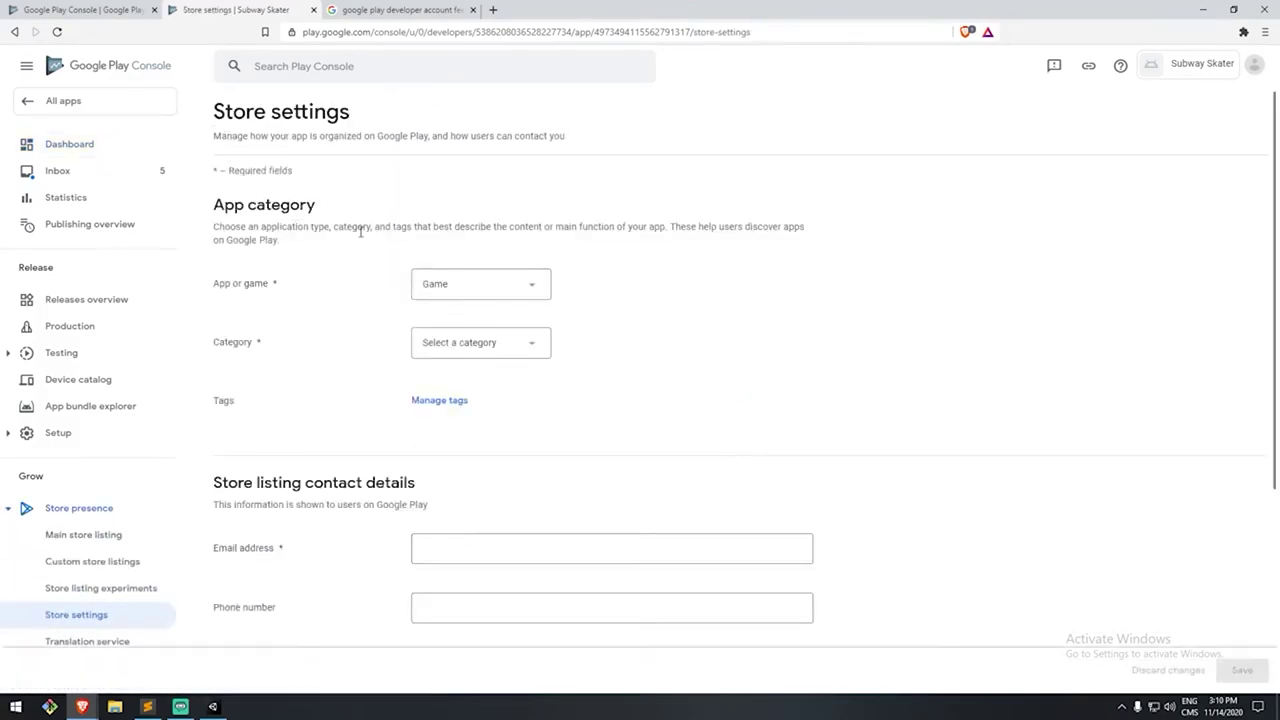
click(423, 294)
click(436, 314)
click(473, 345)
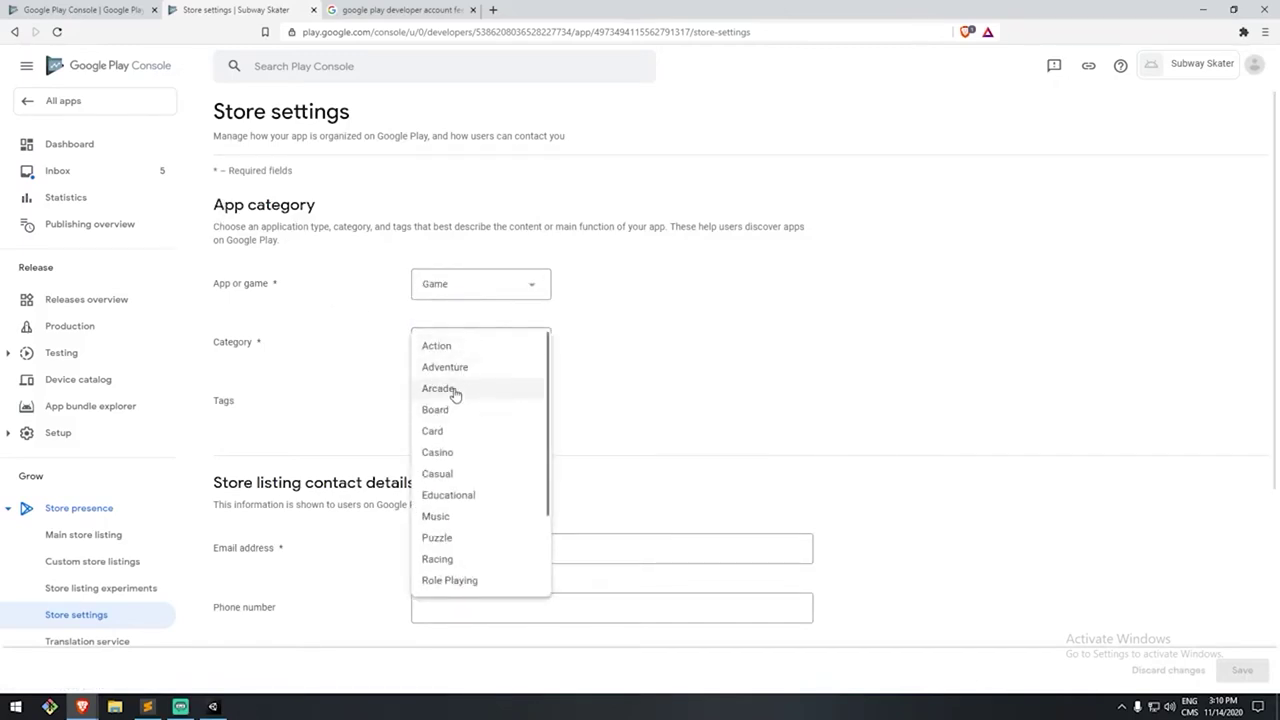
click(455, 390)
- Add the Action and Endless runner tags to the app and apply them
scroll(600, 400, down, 1)
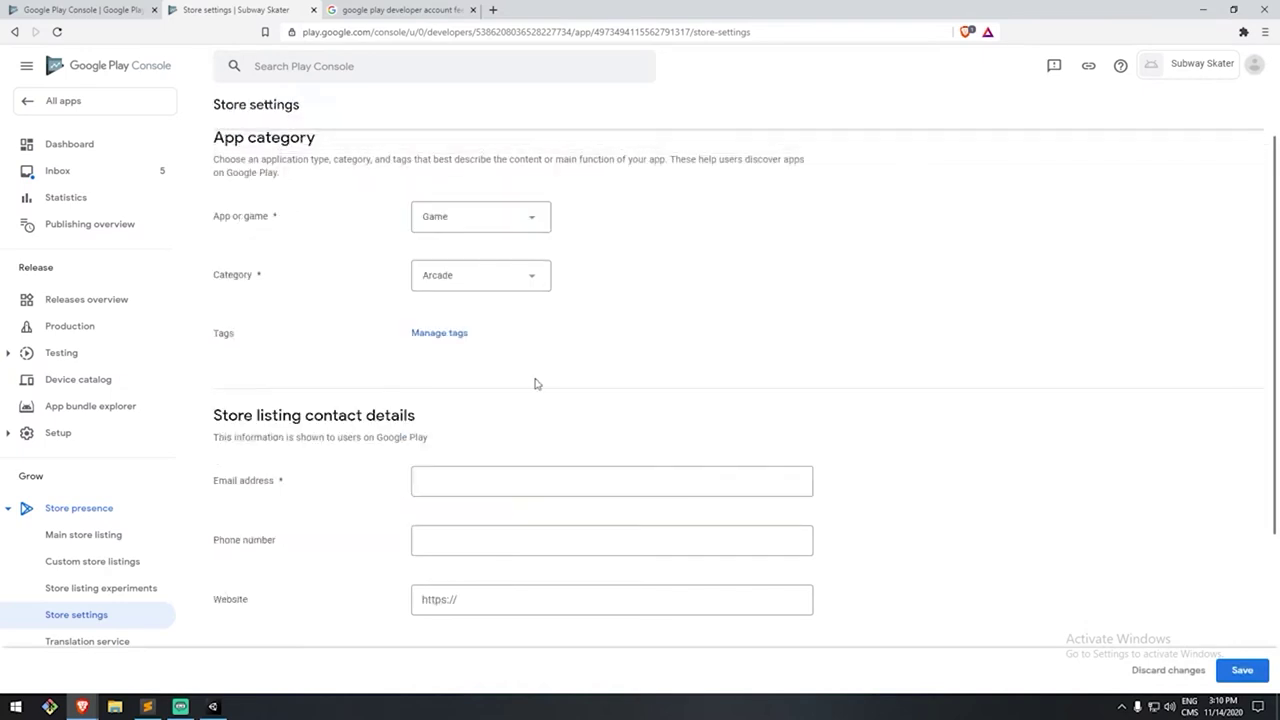
click(460, 336)
scroll(193, 263, down, 2)
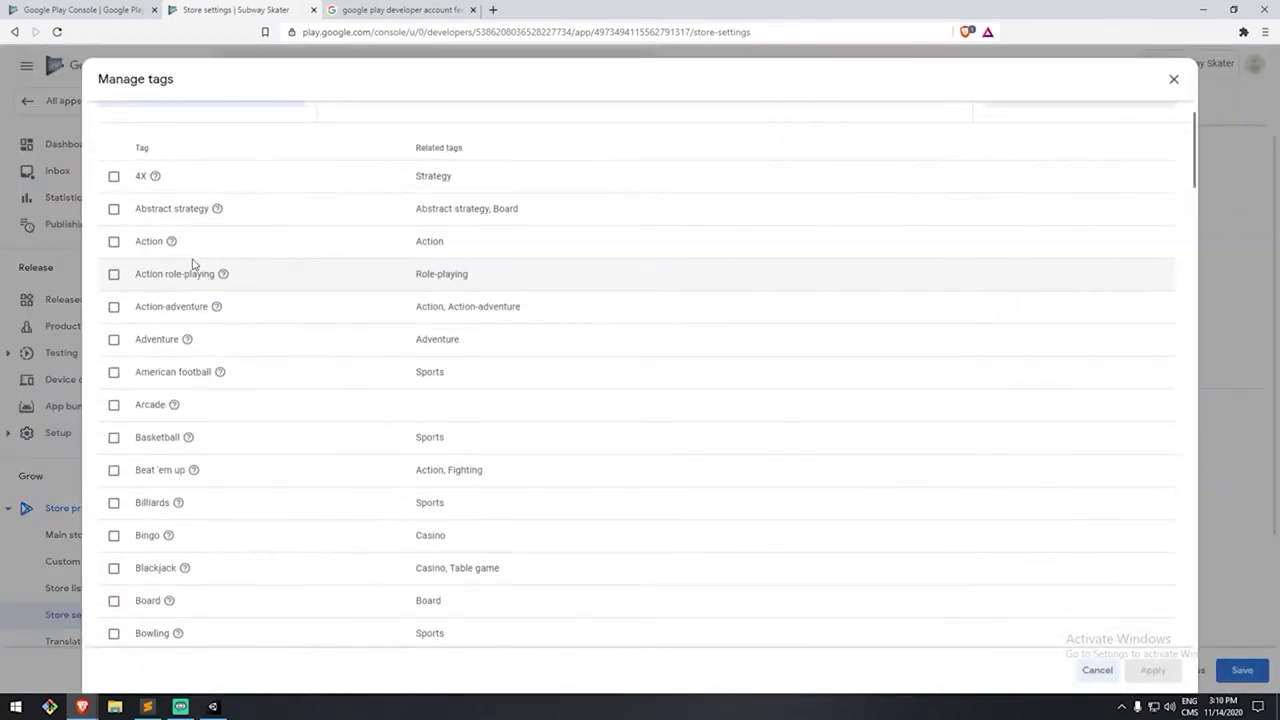
scroll(193, 263, up, 3)
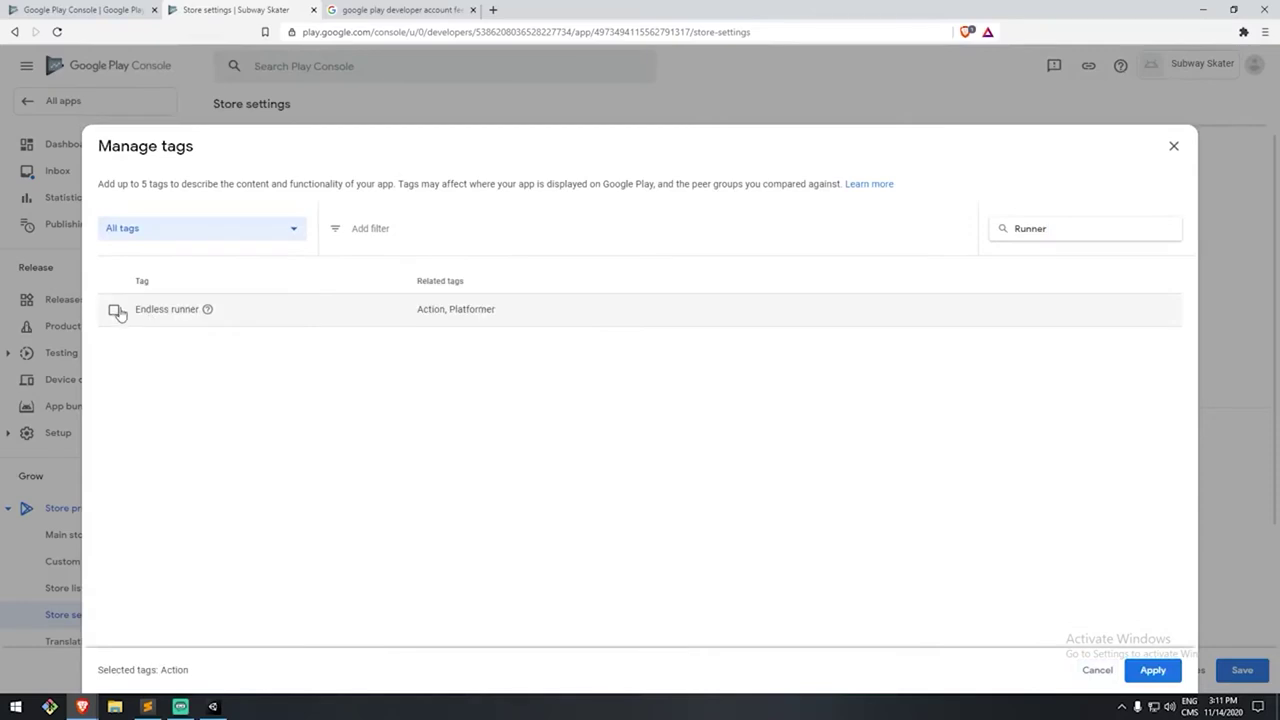
click(116, 310)
click(1147, 671)
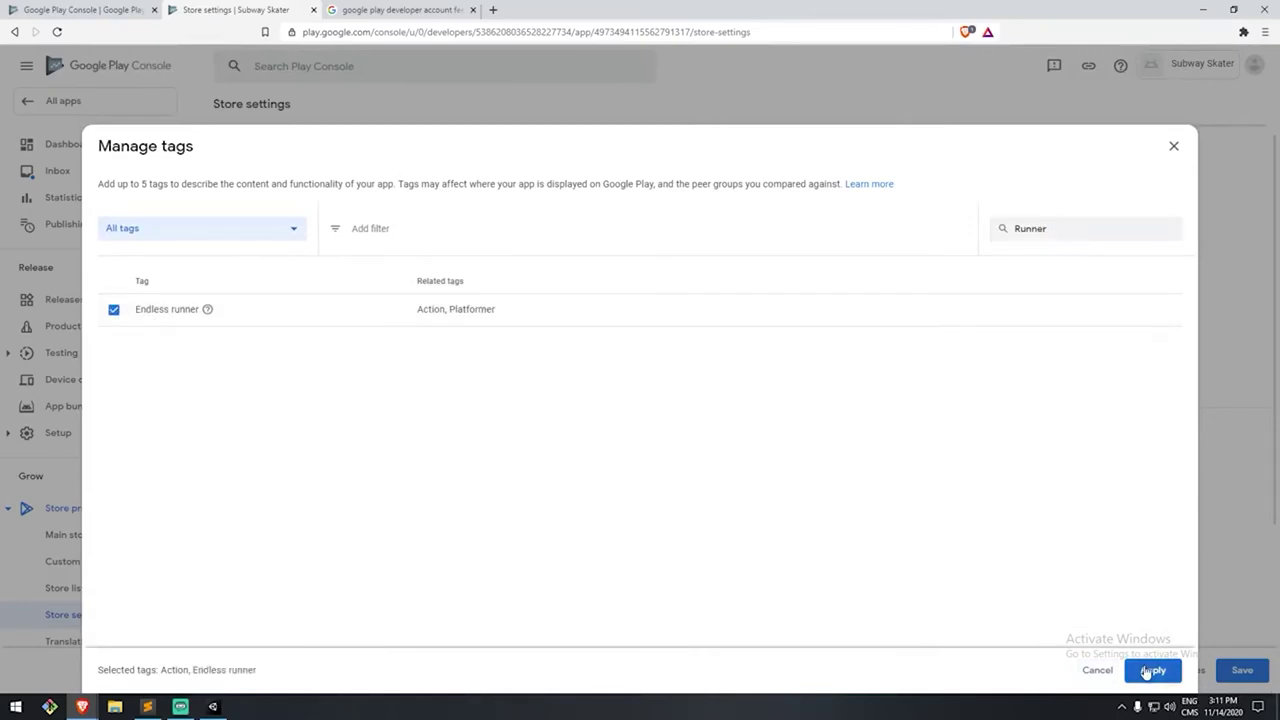
scroll(746, 534, down, 2)
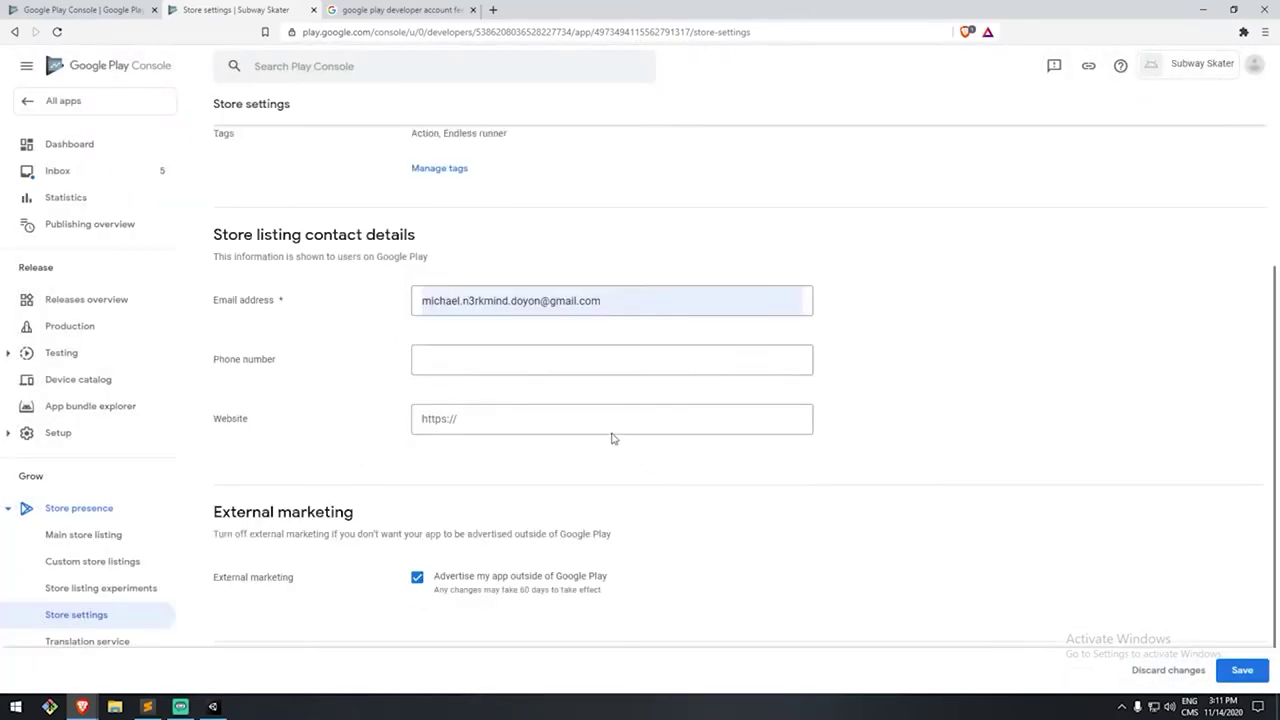
click(477, 410)
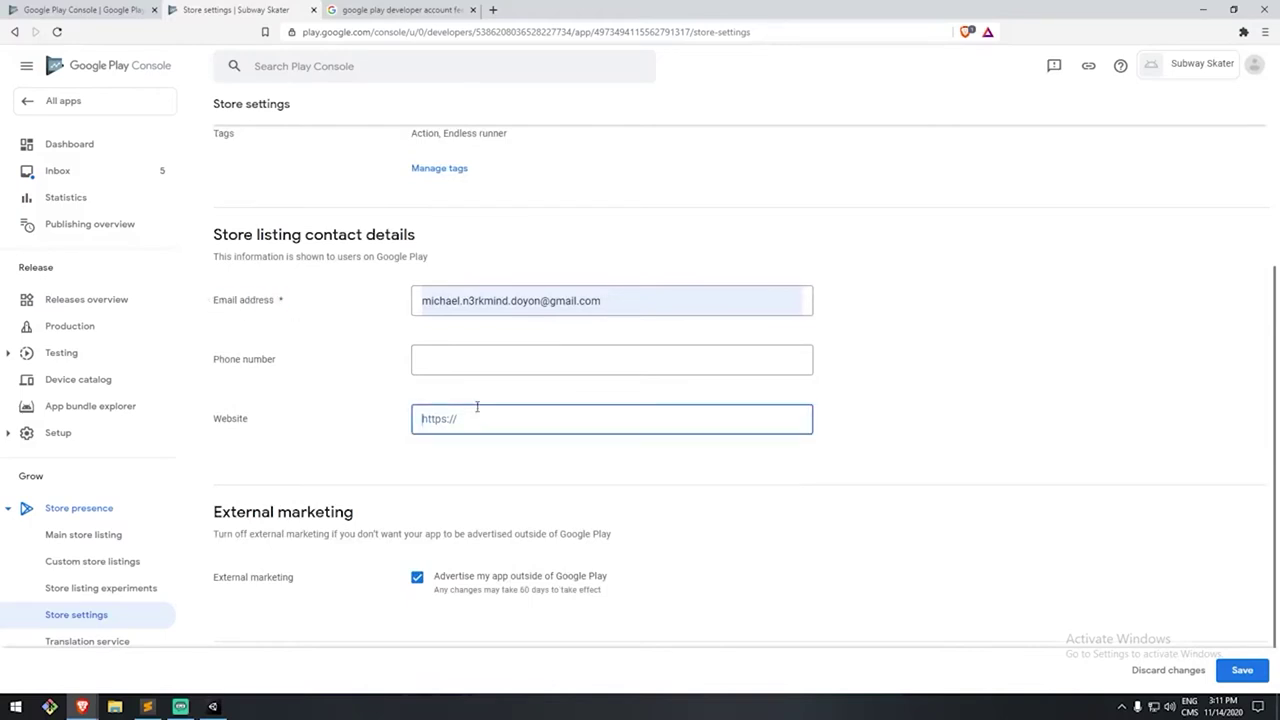
text(https://epitome.cc)
click(330, 400)
scroll(300, 415, down, 1)
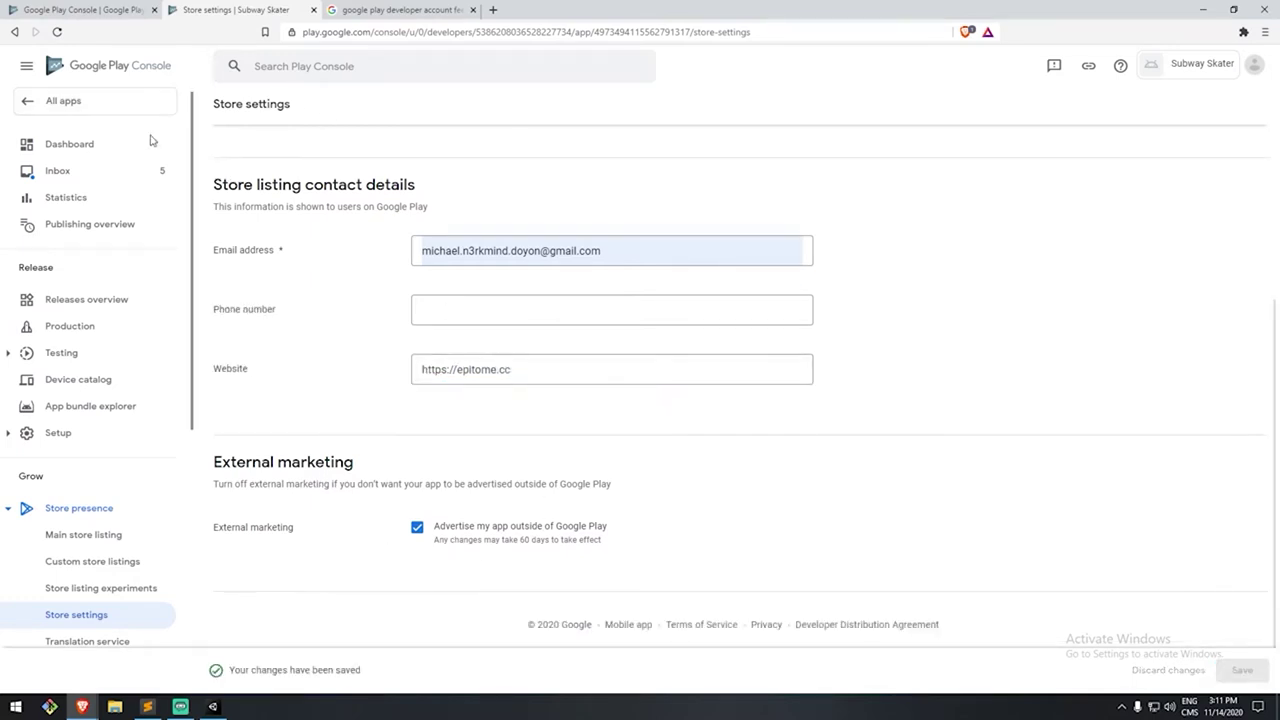
- Leave Store settings and reopen the Subway Skater dashboard from the list of all apps
scroll(267, 240, up, 2)
scroll(275, 245, up, 2)
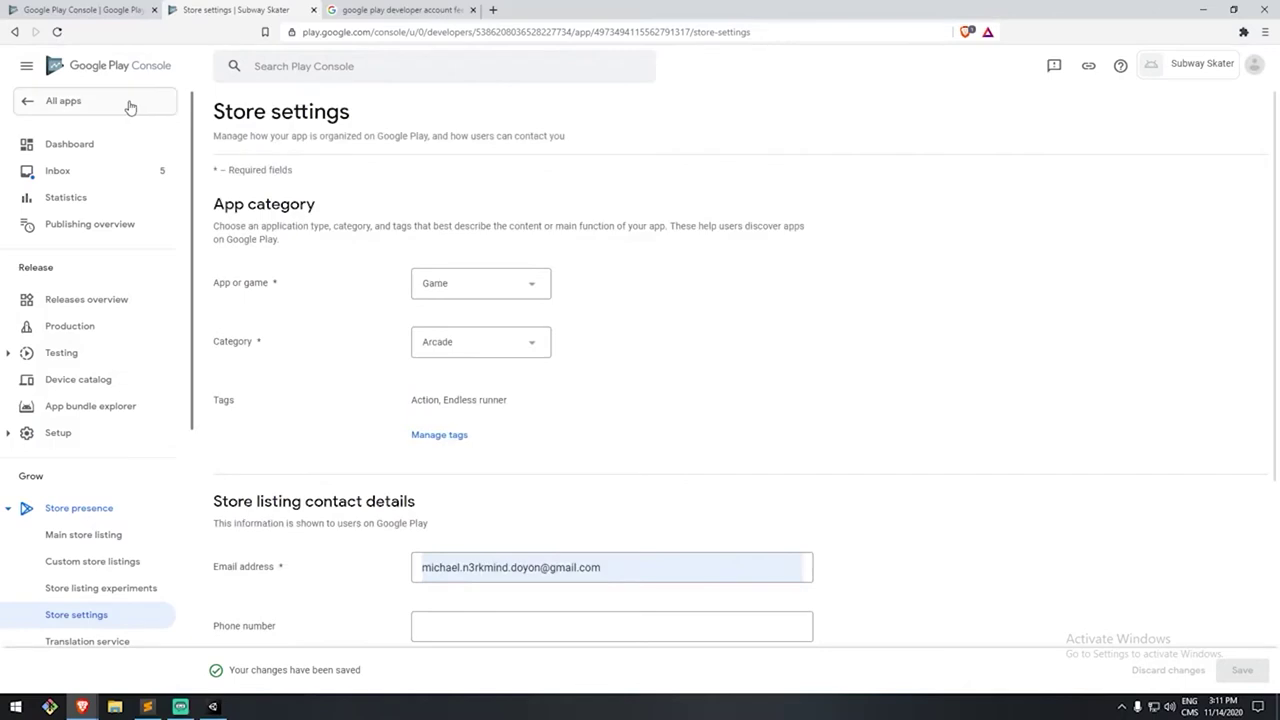
click(92, 104)
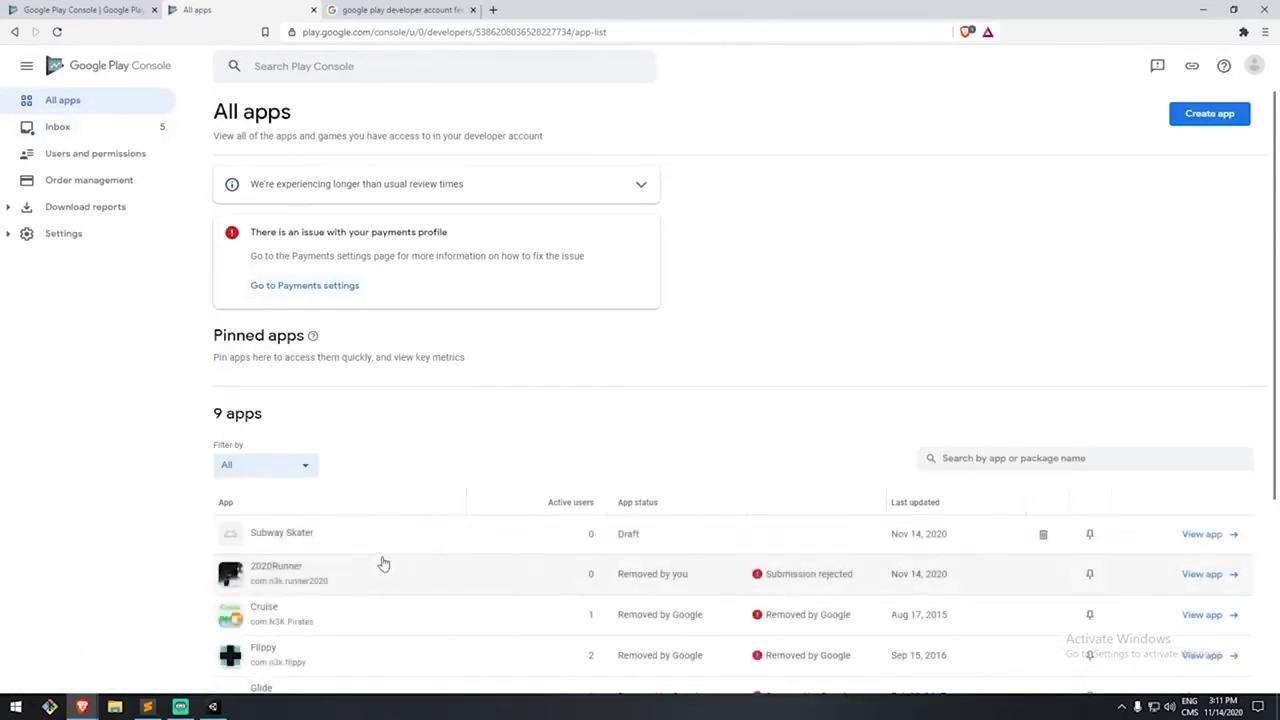
click(378, 540)
- Open the store listing setup and review its description, graphics, screenshot, and video fields
scroll(385, 380, down, 2)
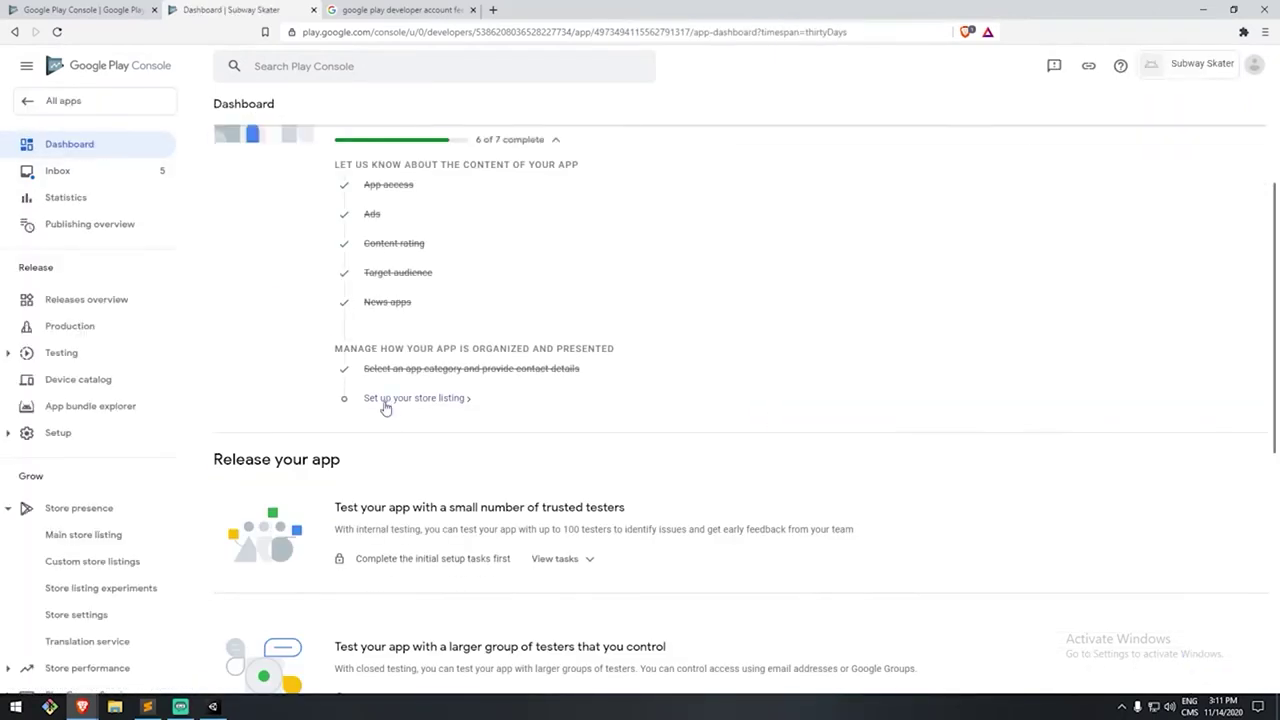
click(390, 400)
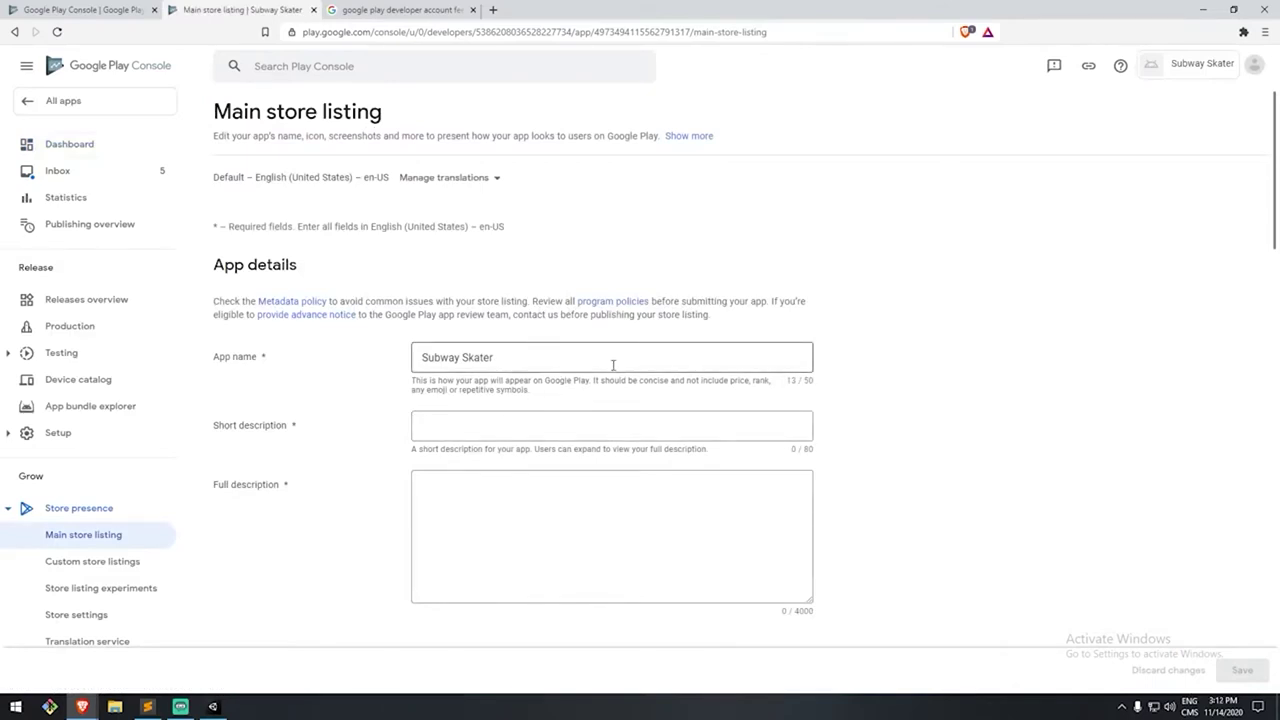
click(517, 428)
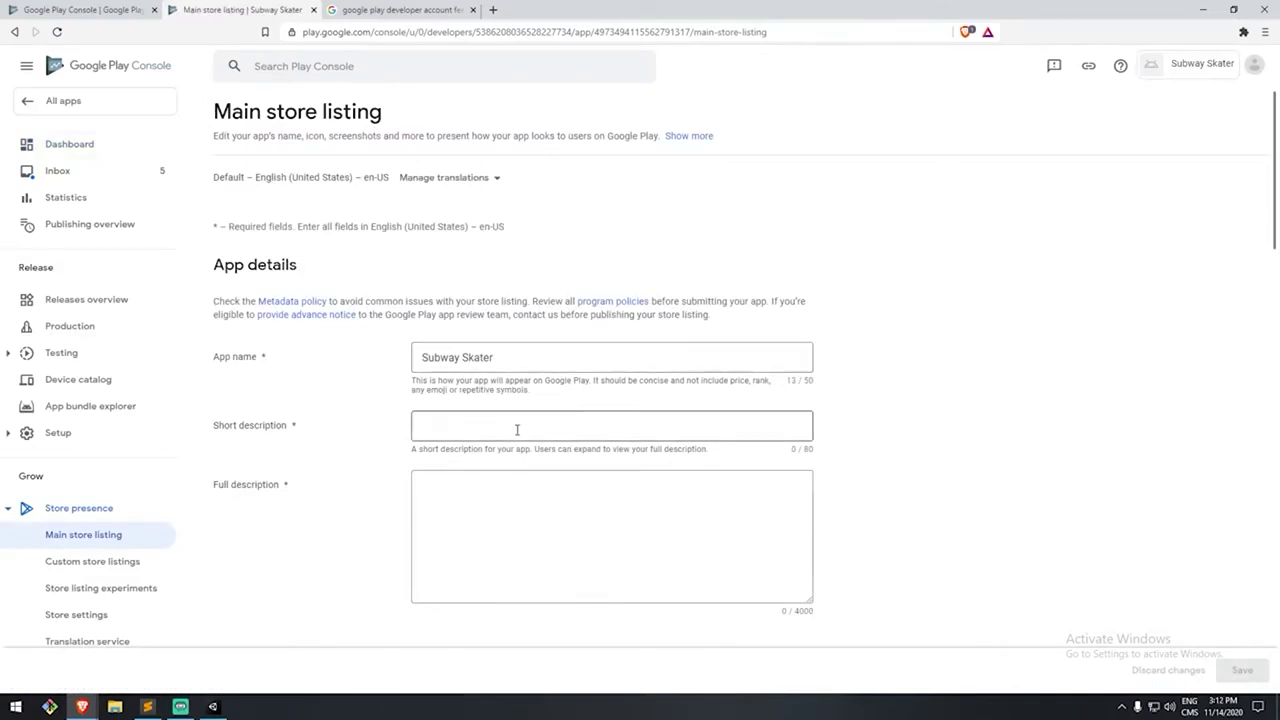
scroll(471, 463, down, 5)
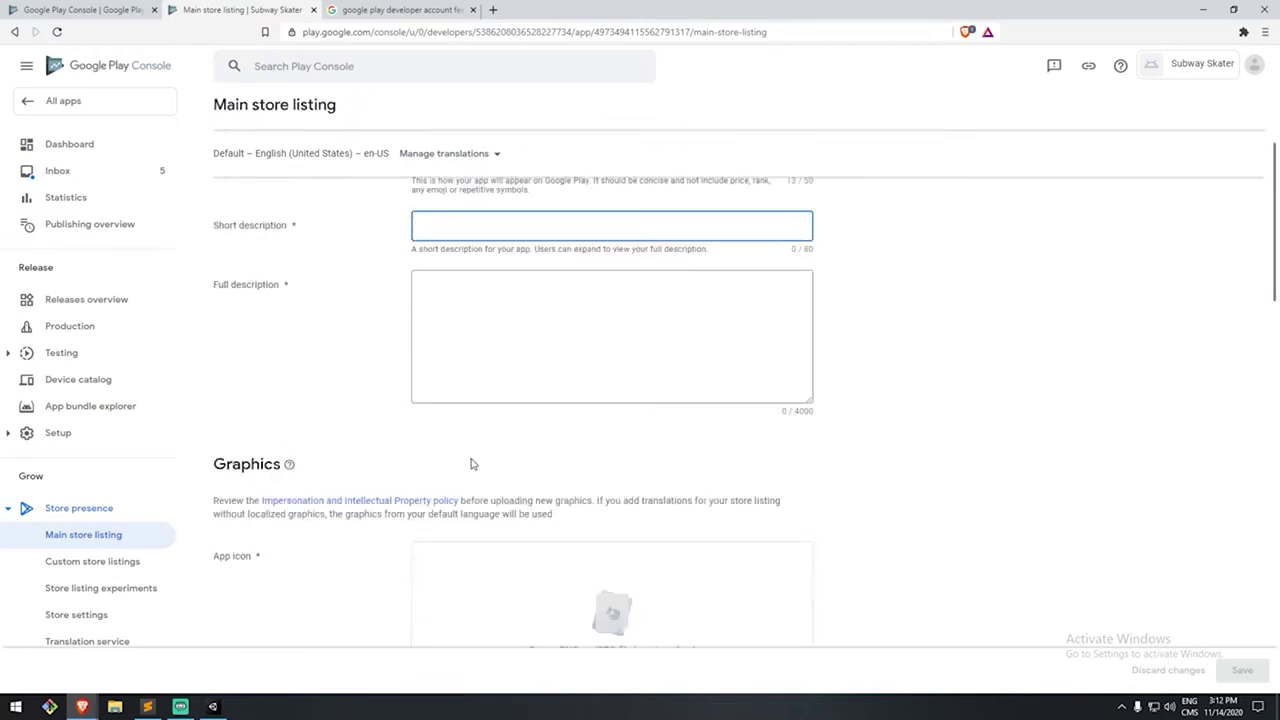
scroll(405, 430, down, 15)
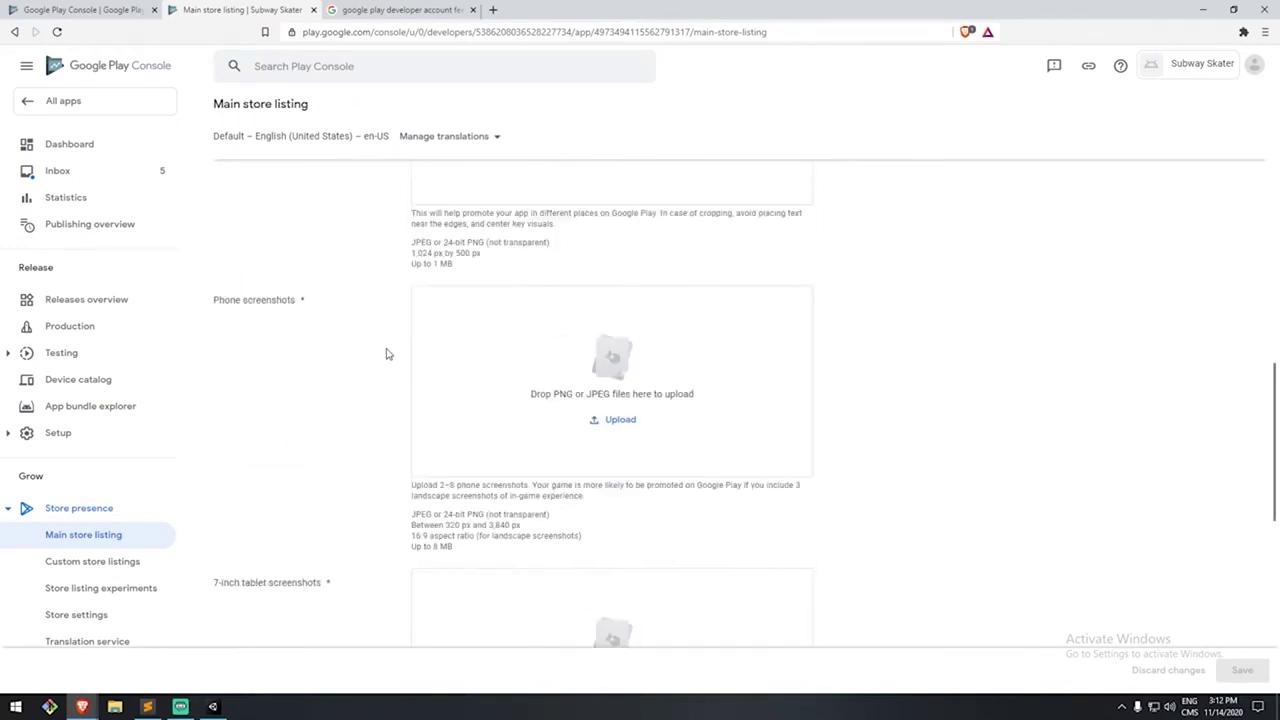
click(634, 519)
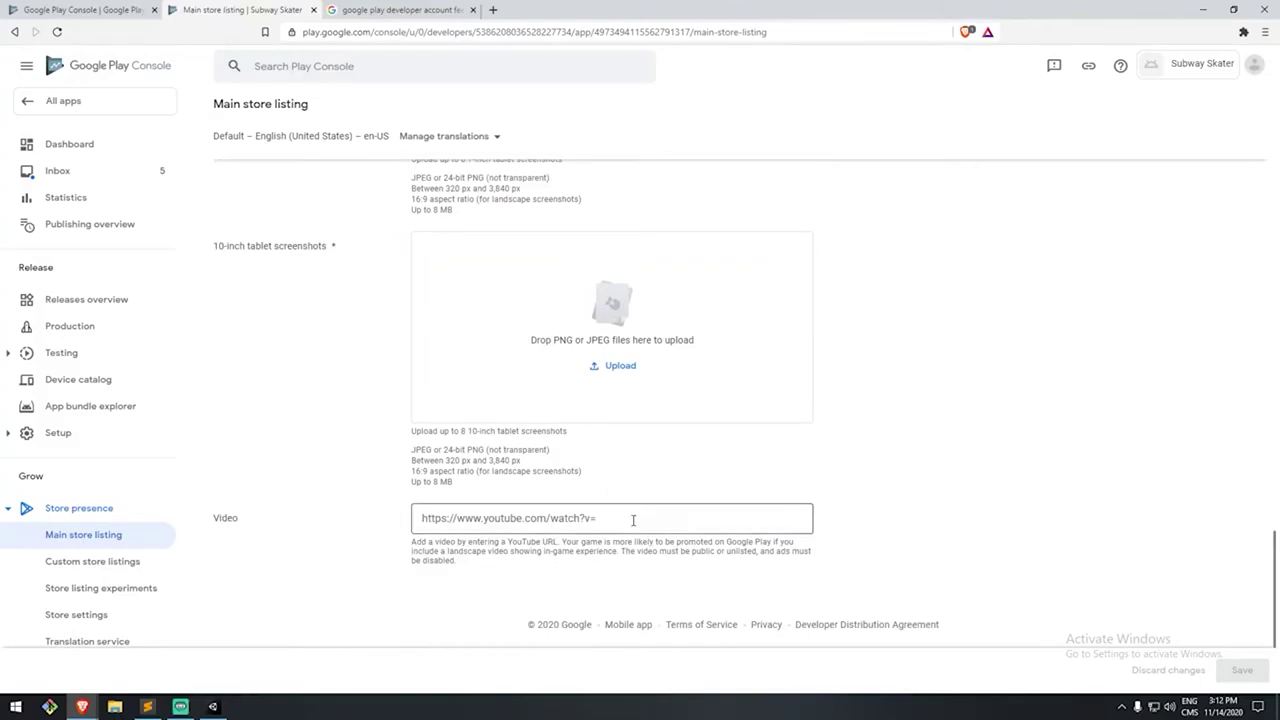
scroll(457, 451, up, 1)
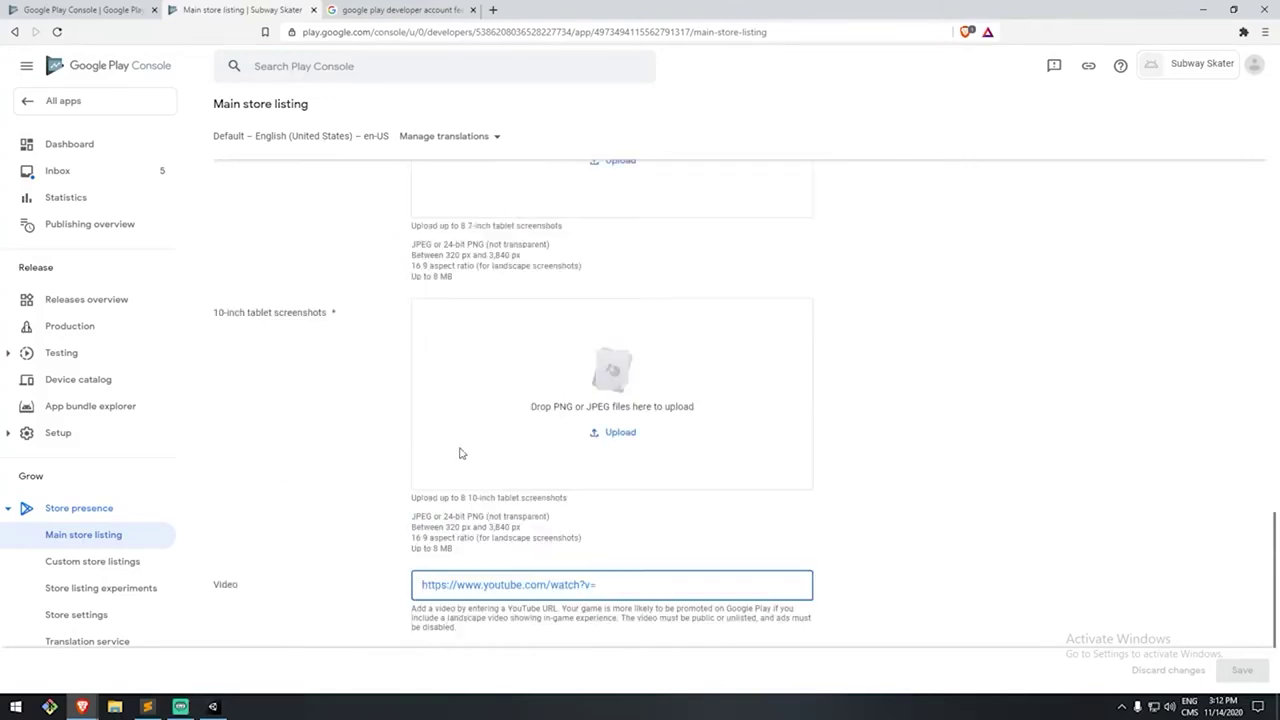
scroll(454, 449, down, 1)
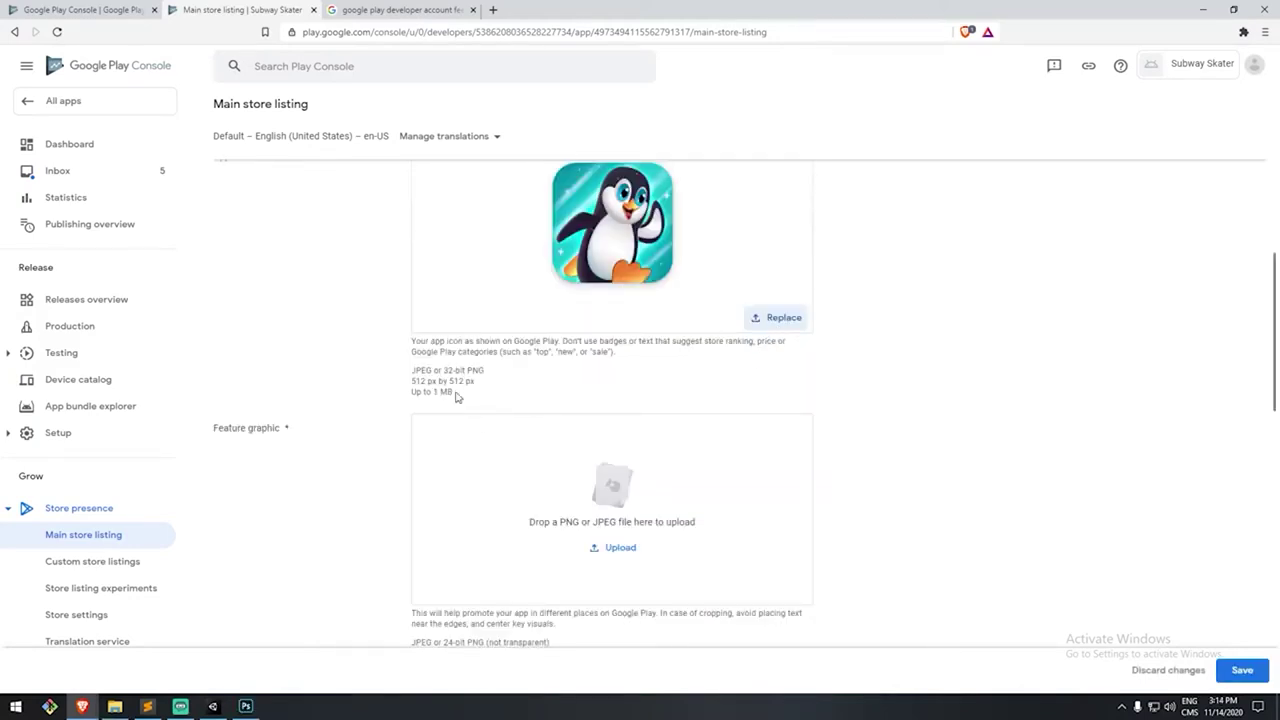
- Check the required pixel dimensions for the app icon and the feature graphic
triple_click(412, 386)
click(467, 382)
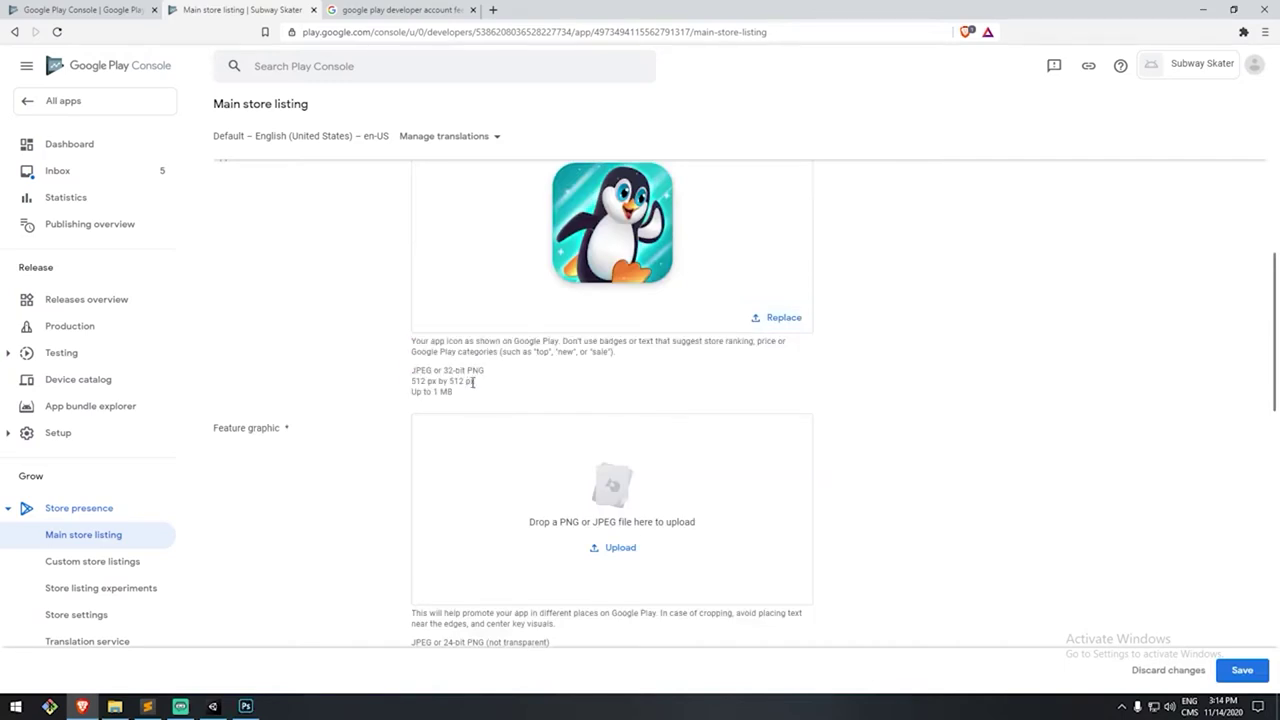
drag(473, 382, 419, 388)
scroll(417, 390, down, 2)
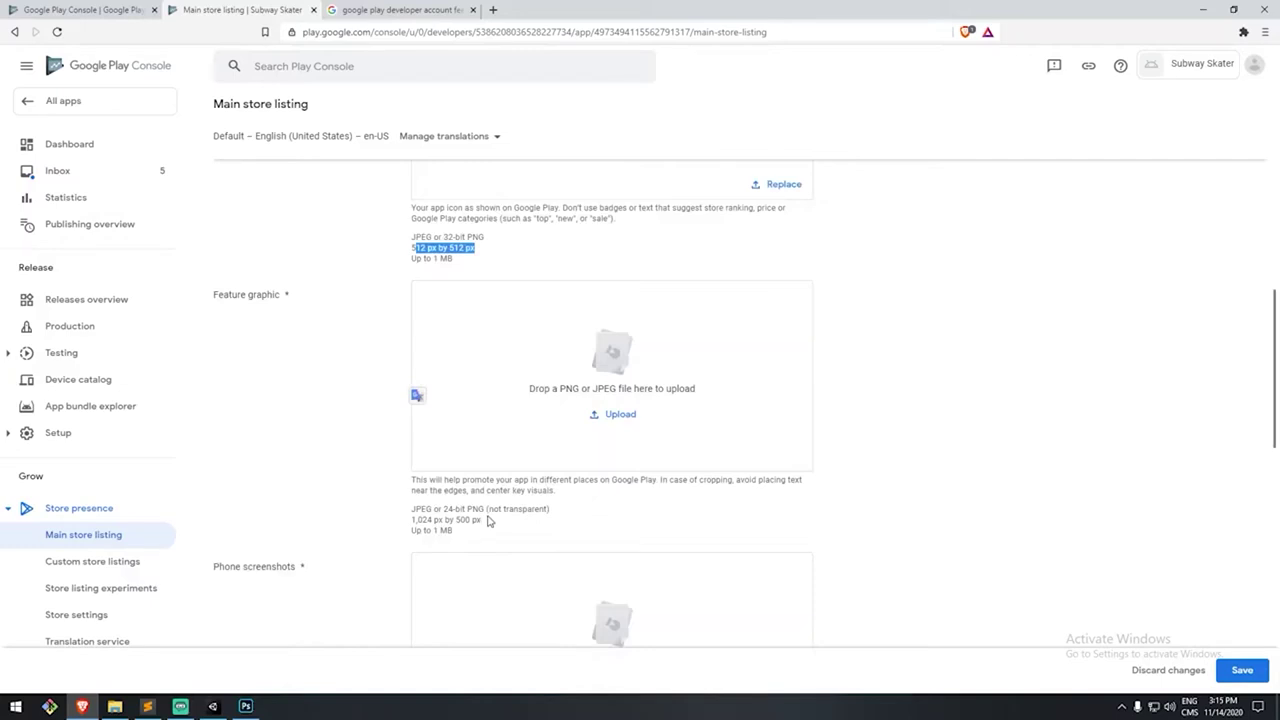
drag(483, 520, 411, 520)
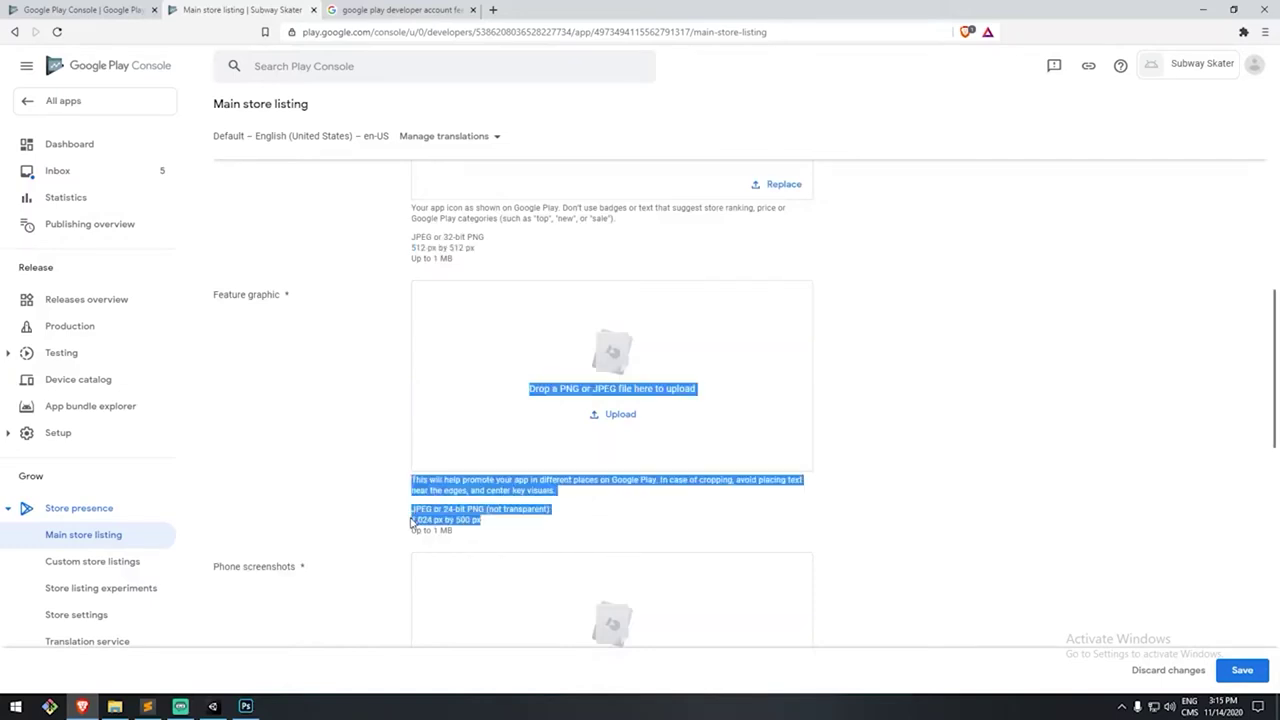
- Switch to Photoshop and create a new document 1024 px wide and 512 px high
click(247, 706)
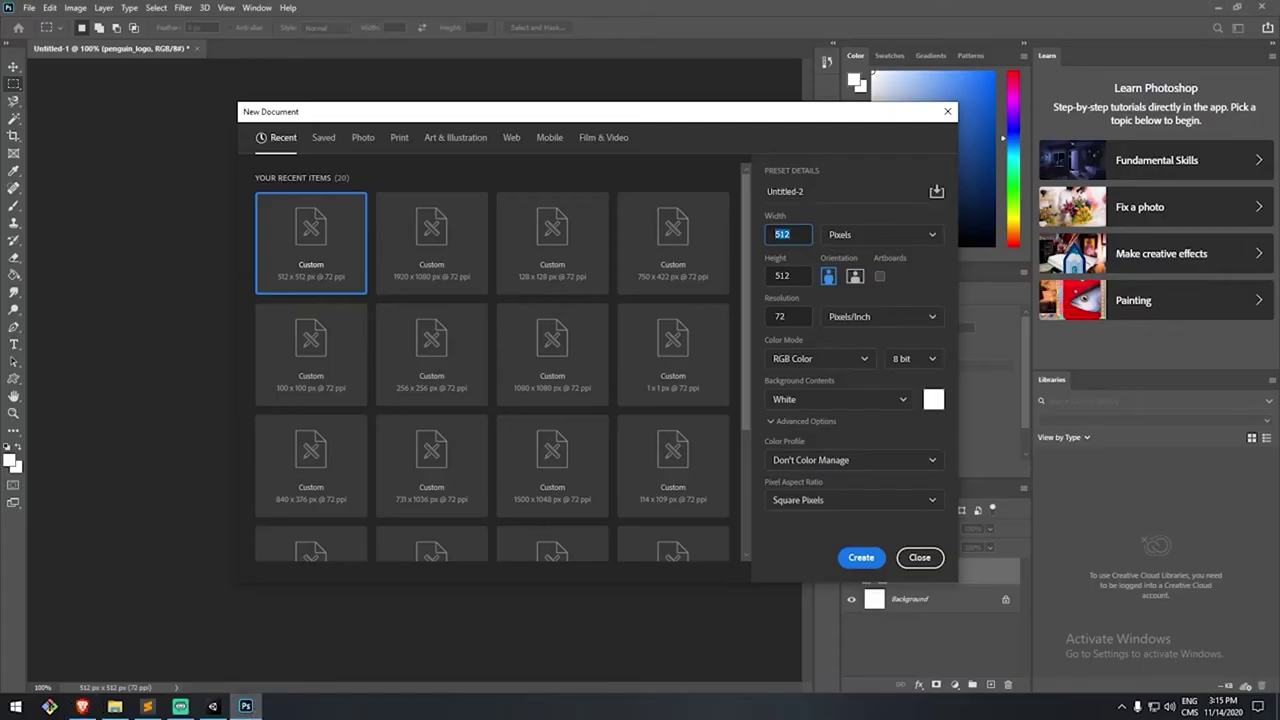
text(1024)
key(Tab)
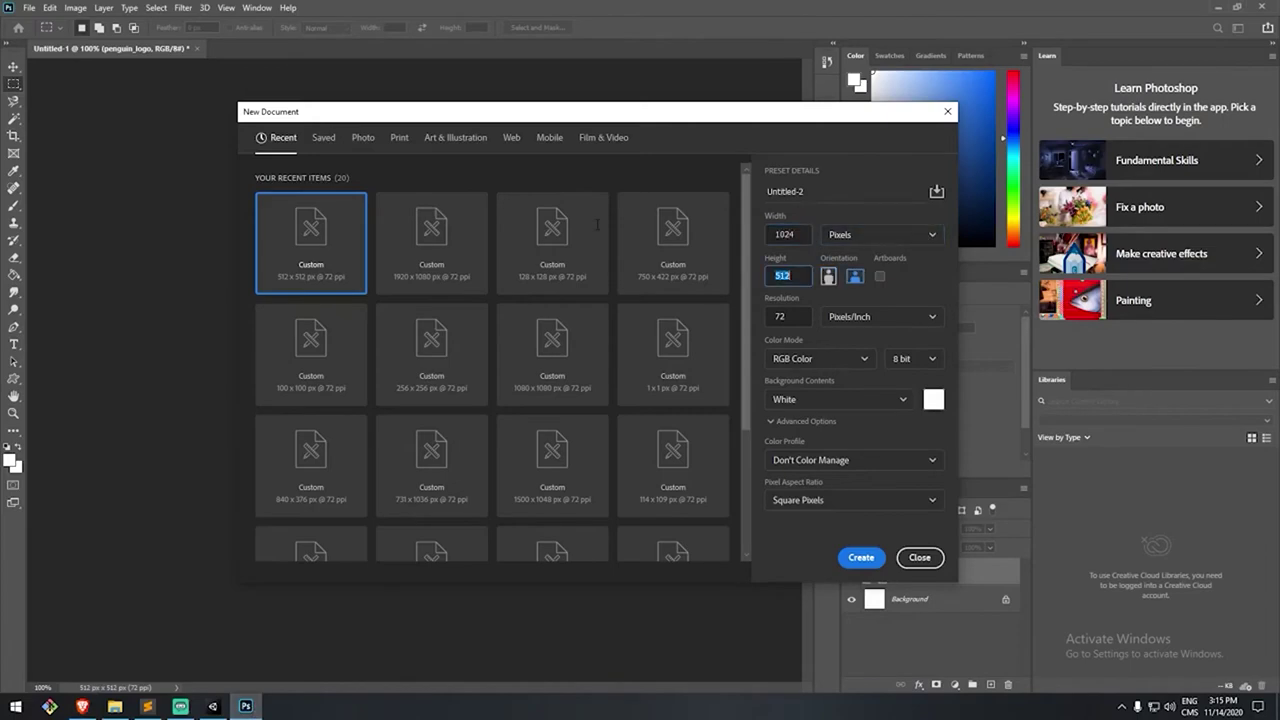
key(Return)
- Create another new document 1024 px wide for the feature graphic
click(28, 7)
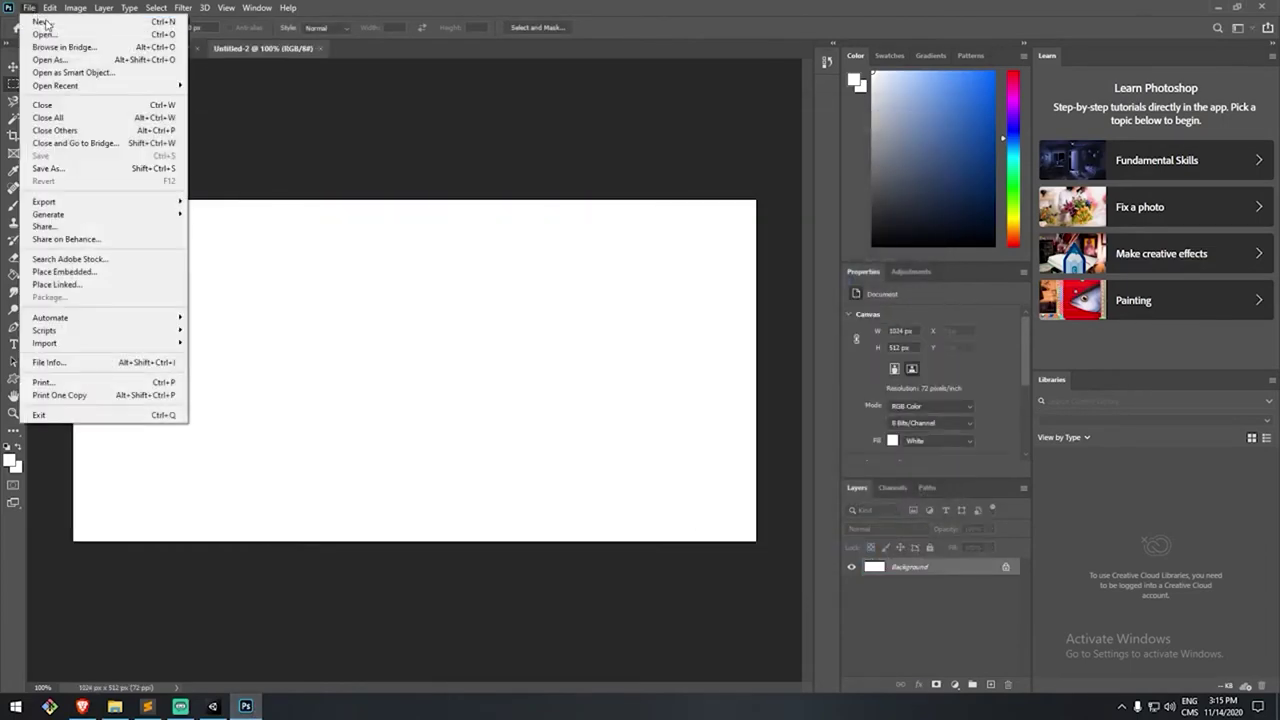
click(30, 22)
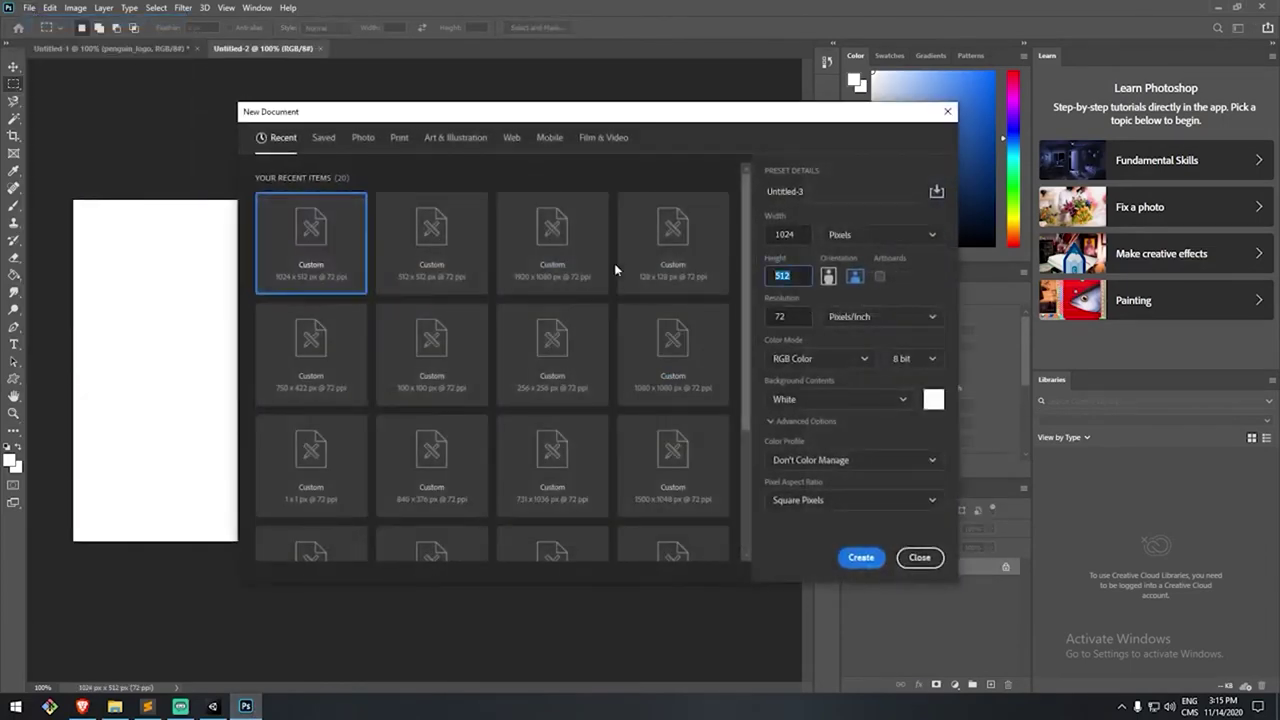
key(Return)
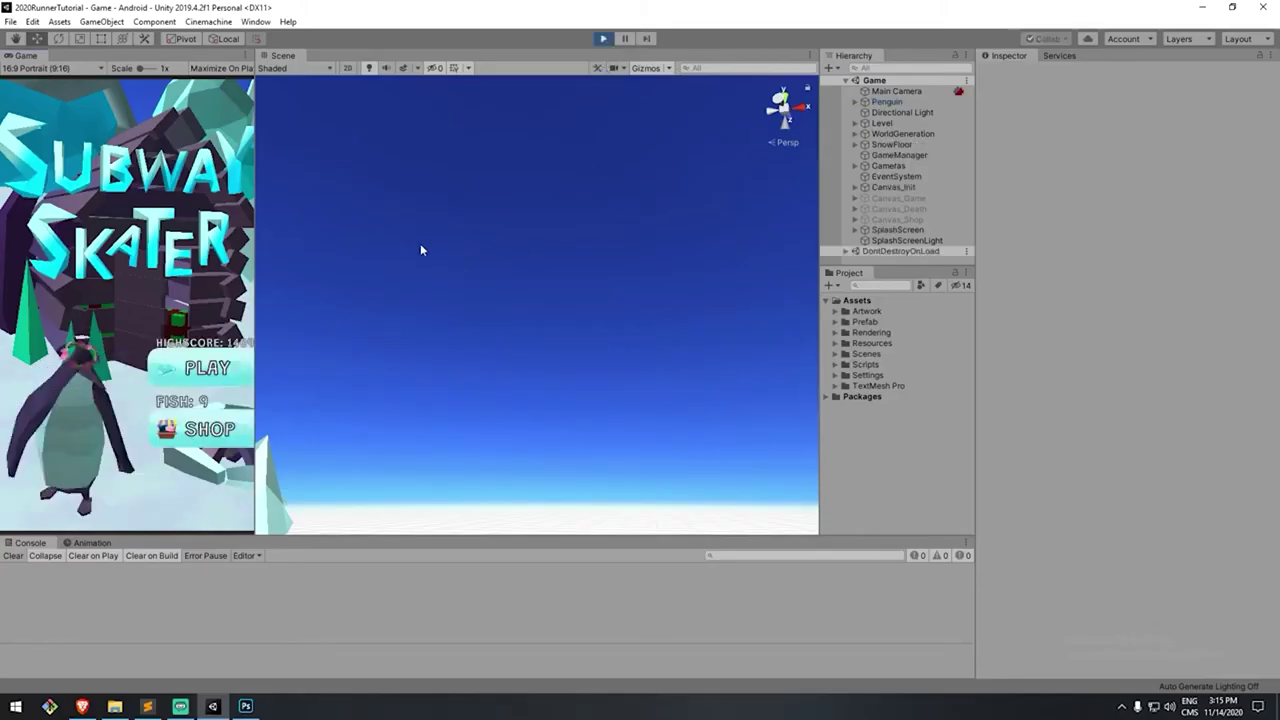
- Frame the Main Camera in the scene, set the Game view to Free Aspect, and dock the Scene view beside the Game view's tab
double_click(883, 92)
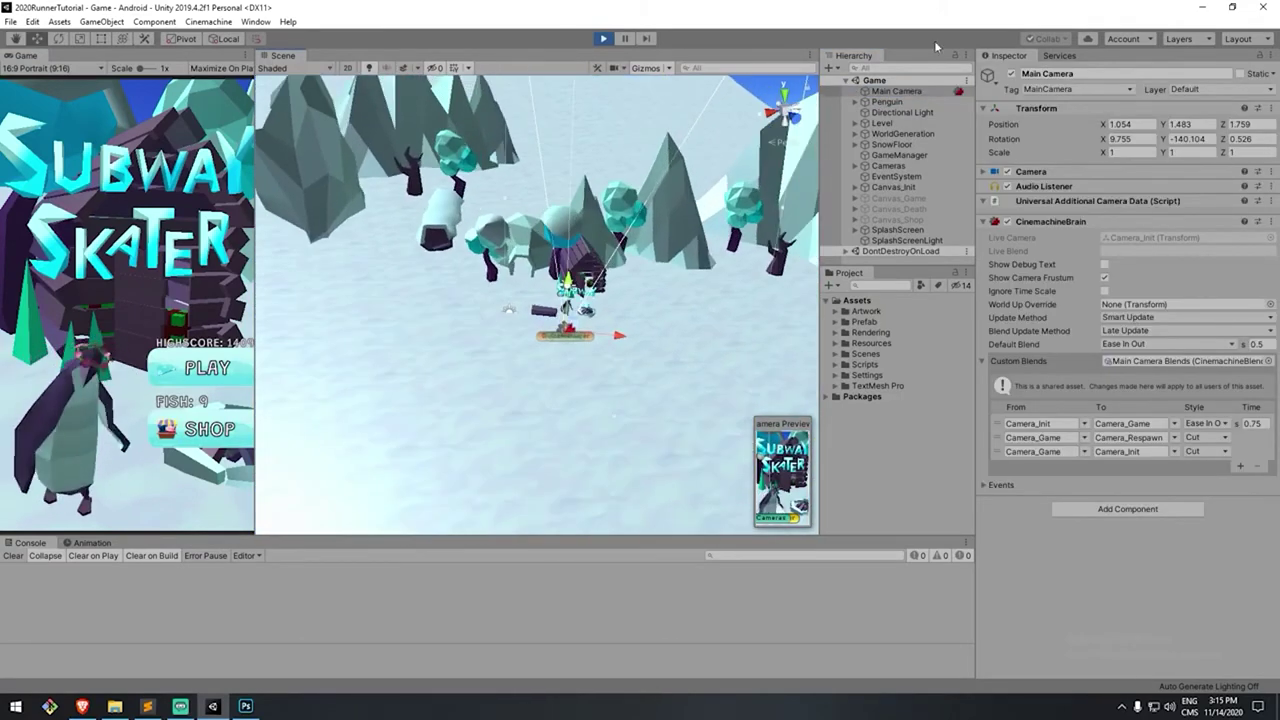
click(63, 69)
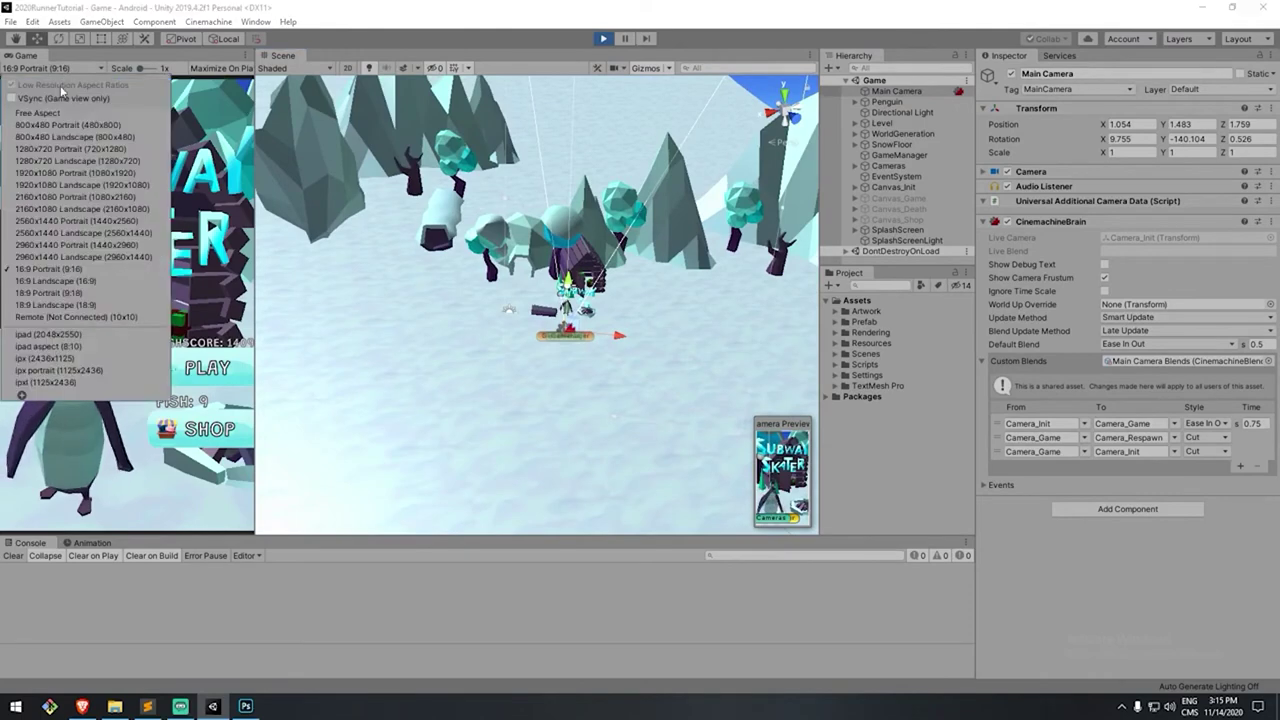
click(40, 119)
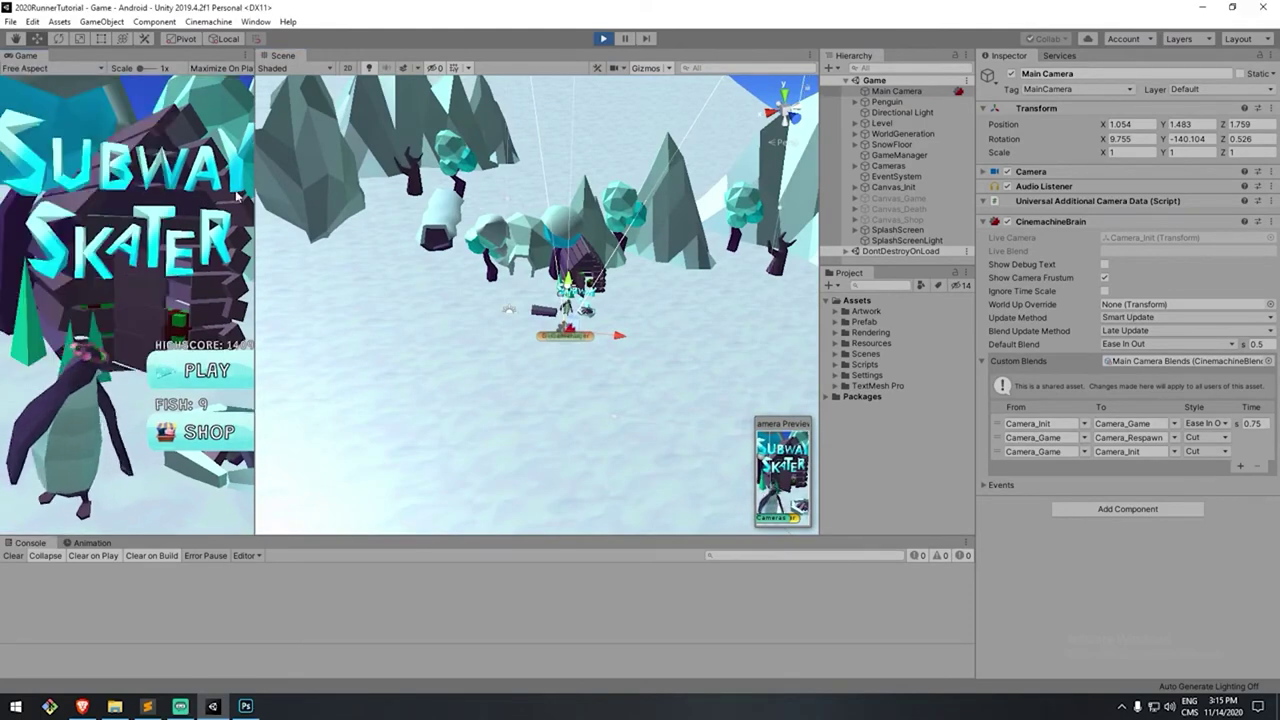
drag(281, 55, 86, 62)
click(77, 55)
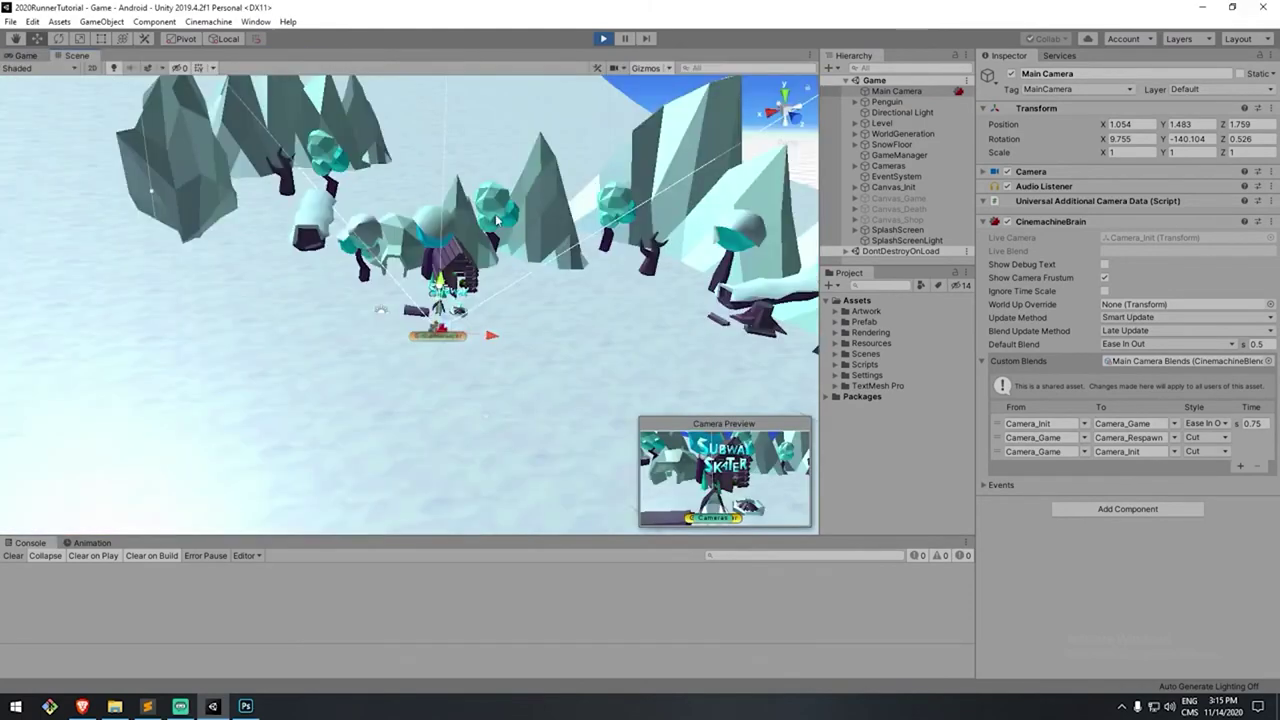
- Disable the Main Camera's CinemachineBrain component and reposition the camera for a wide shot of the Subway Skater title and penguin
drag(499, 221, 519, 248)
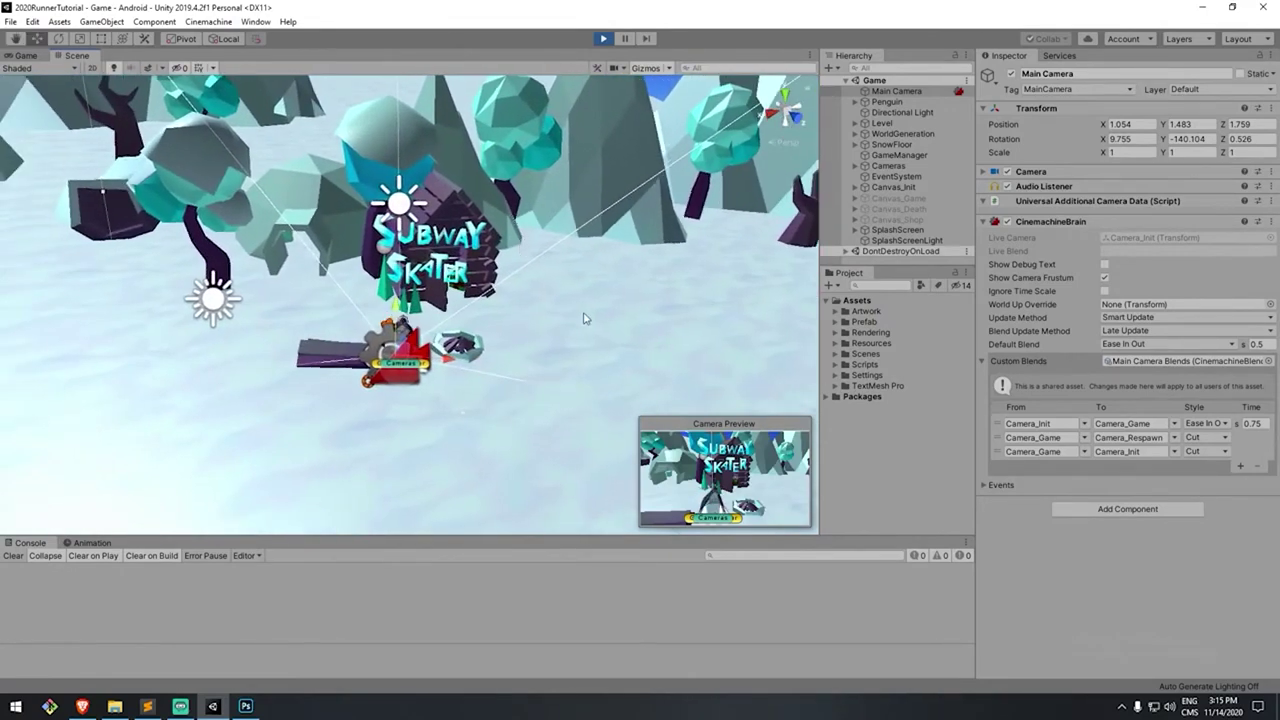
click(875, 80)
click(895, 91)
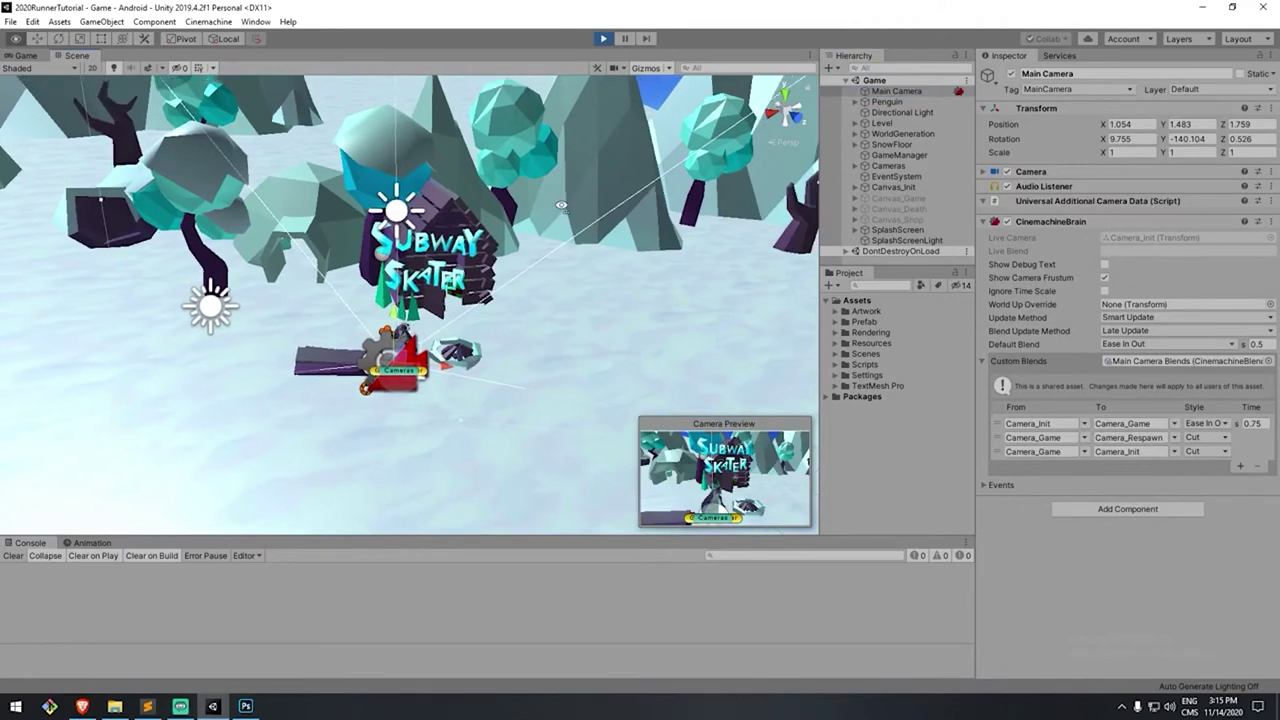
click(1007, 222)
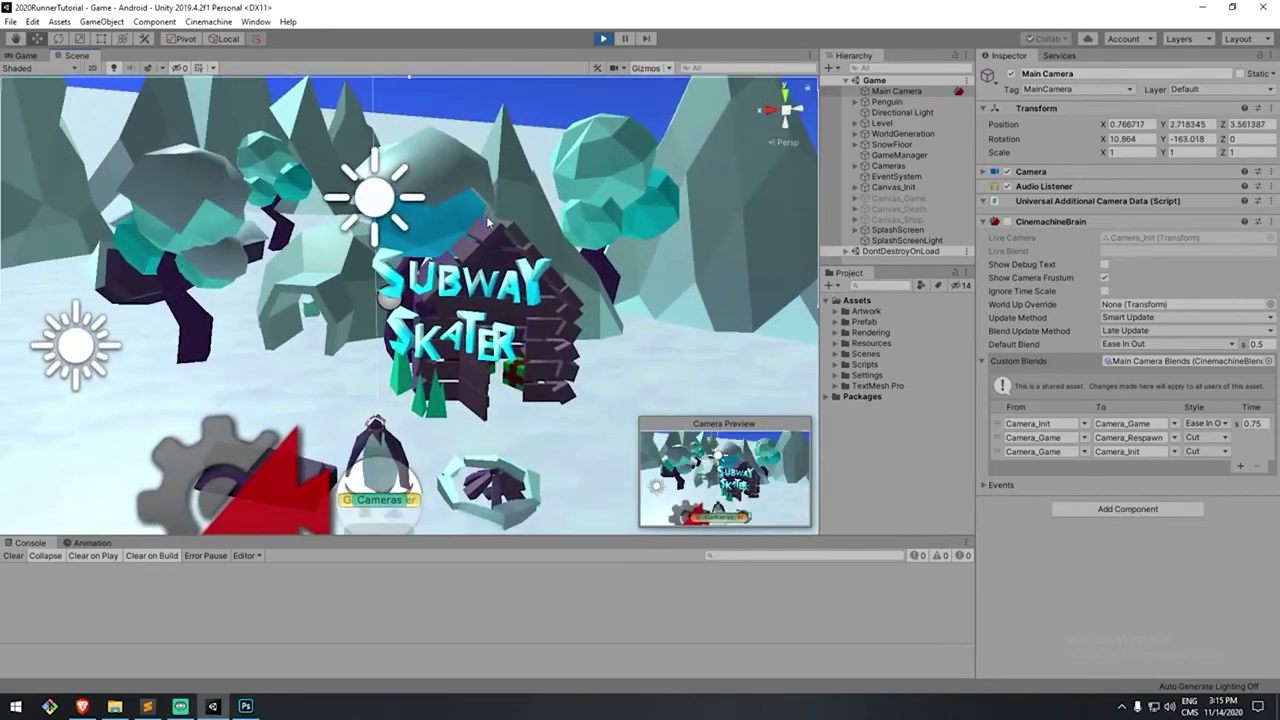
drag(497, 220, 543, 191)
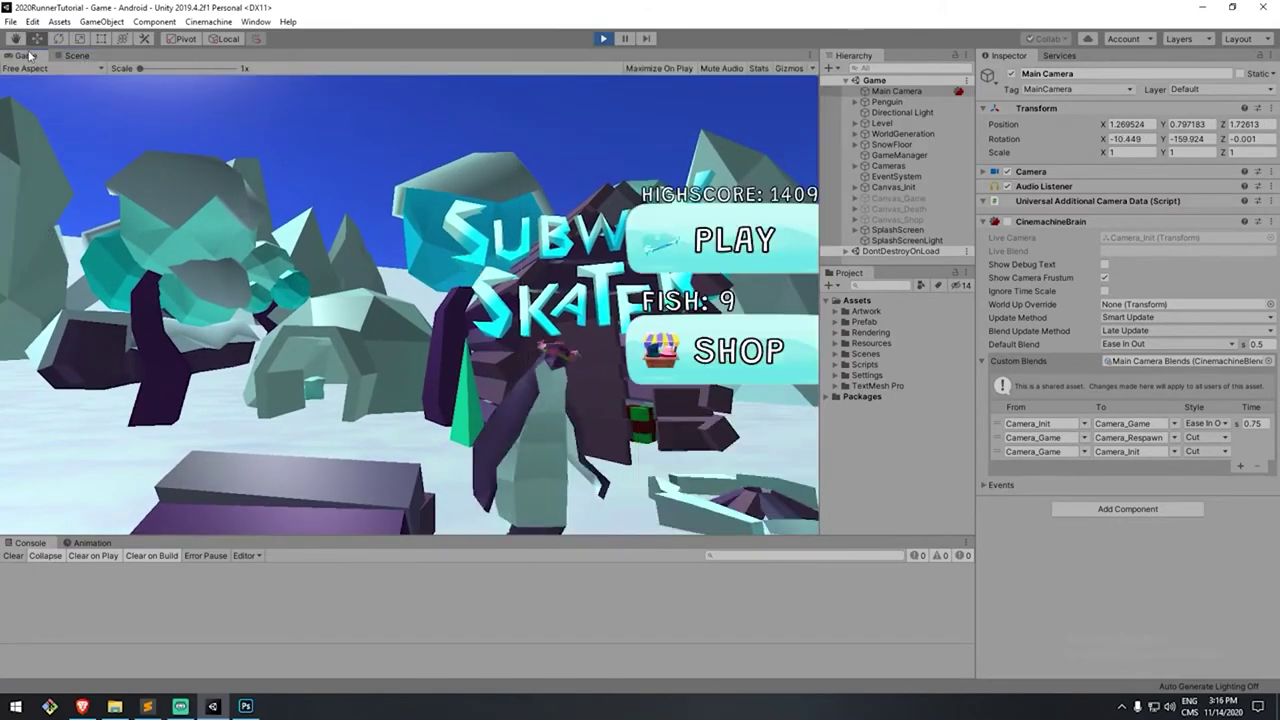
- Delete the Canvas_Init object to remove the menu interface from the Game view
click(886, 123)
click(893, 187)
key(Delete)
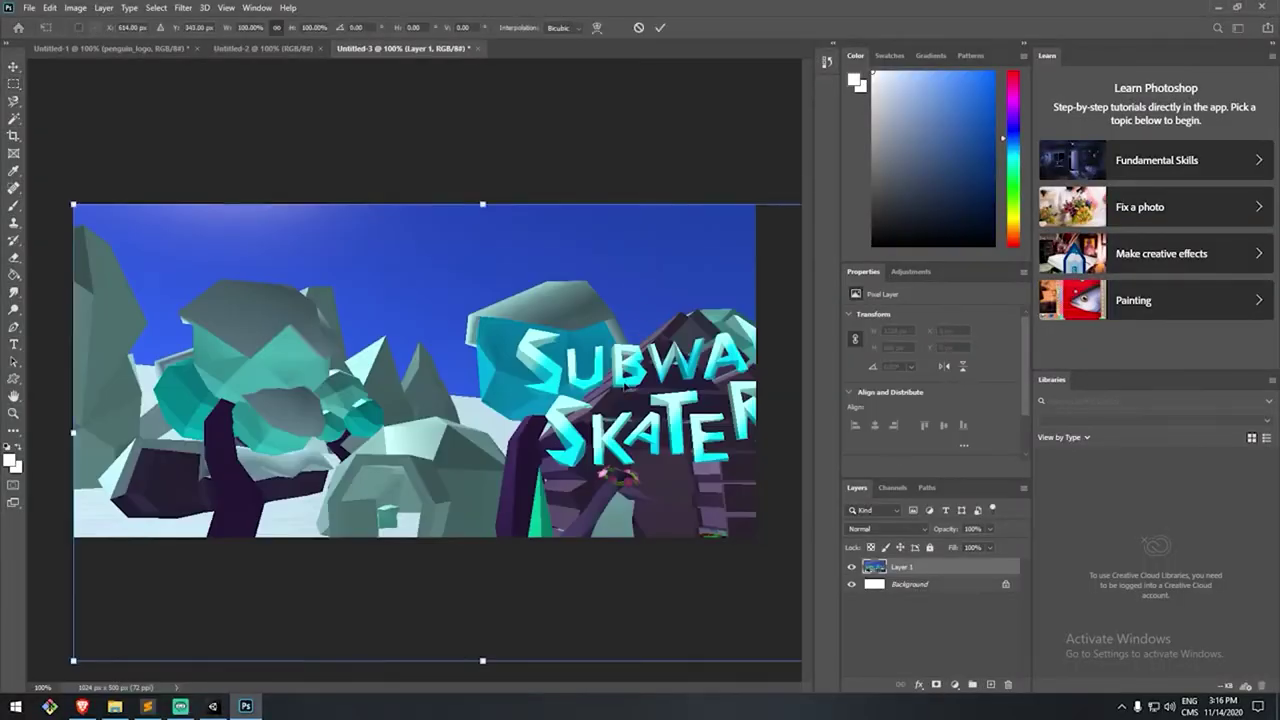
- Position the pasted game capture so the full title fits the feature graphic, and save it as a PNG in the StoreListing folder
drag(623, 383, 541, 310)
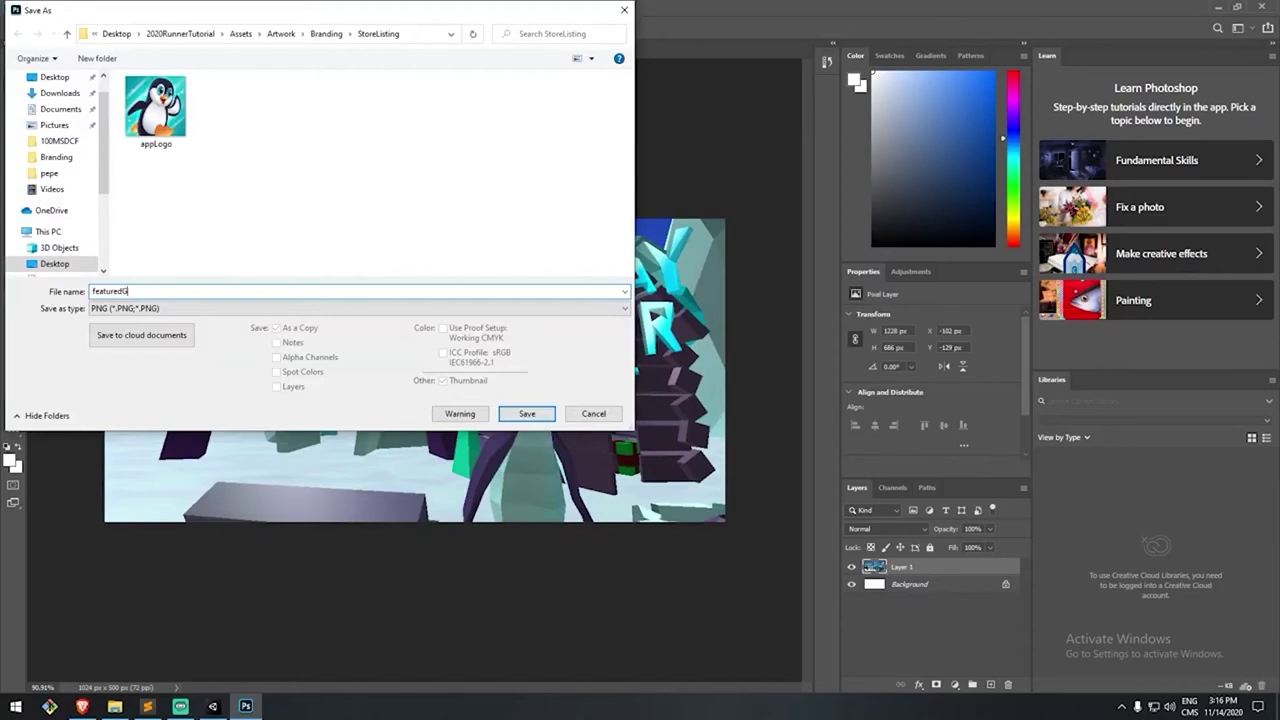
key(Return)
key(Return)
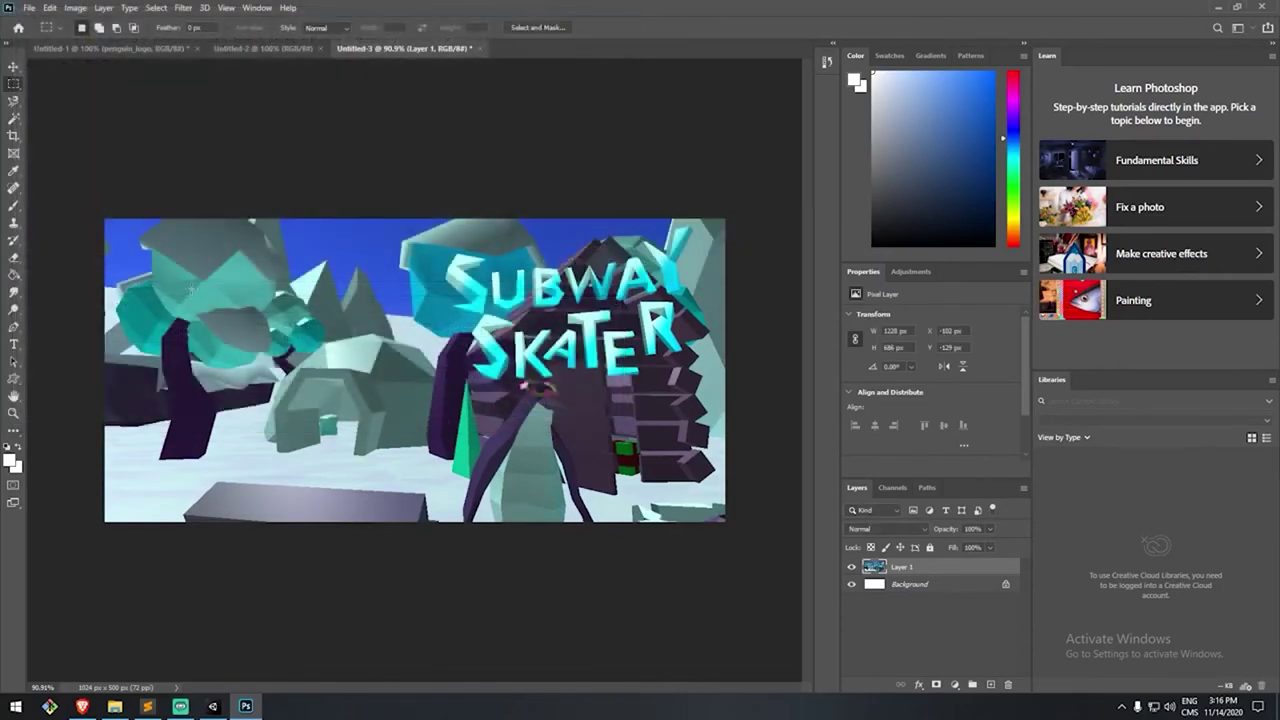
- Switch to the main store listing in the browser and upload the feature graphic
click(212, 706)
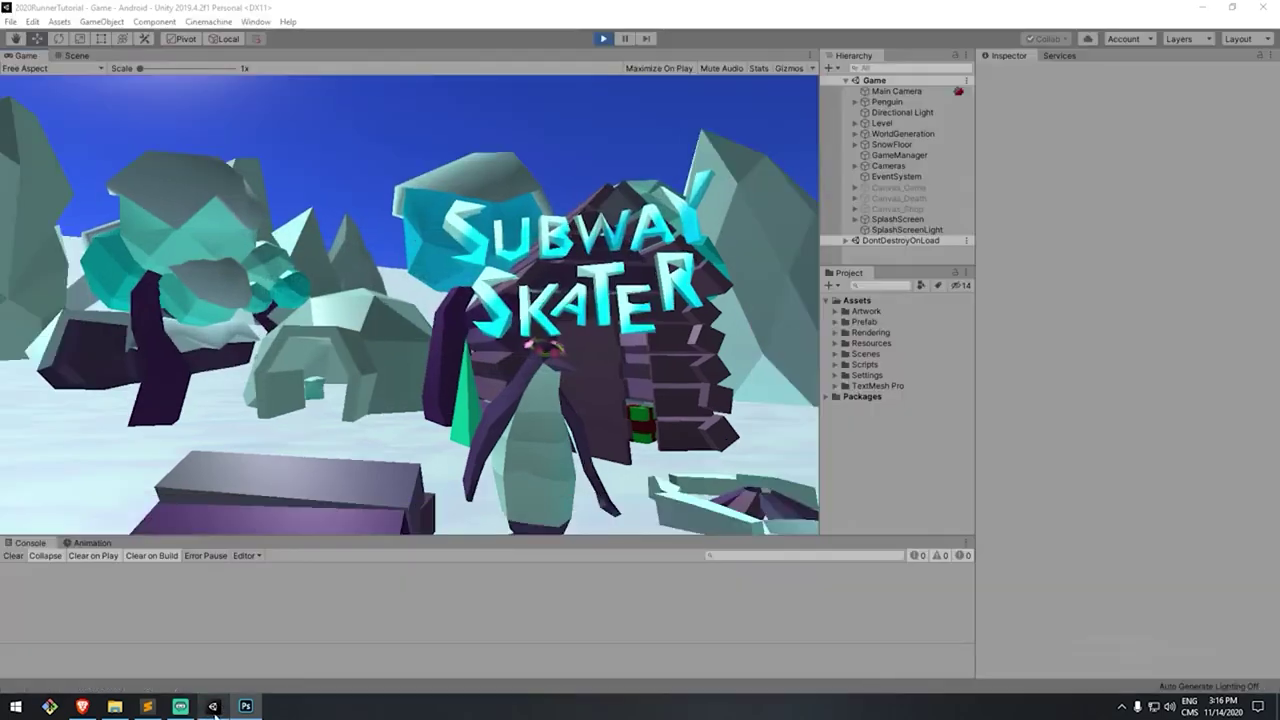
click(82, 706)
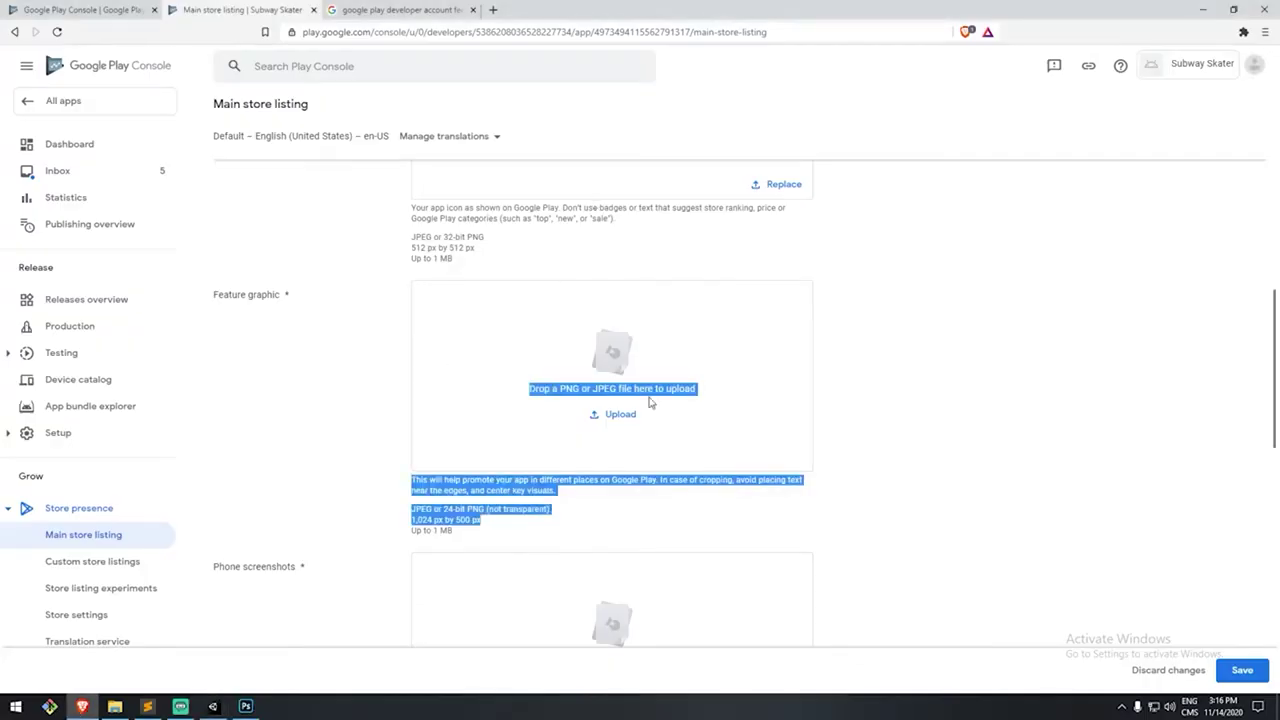
click(619, 413)
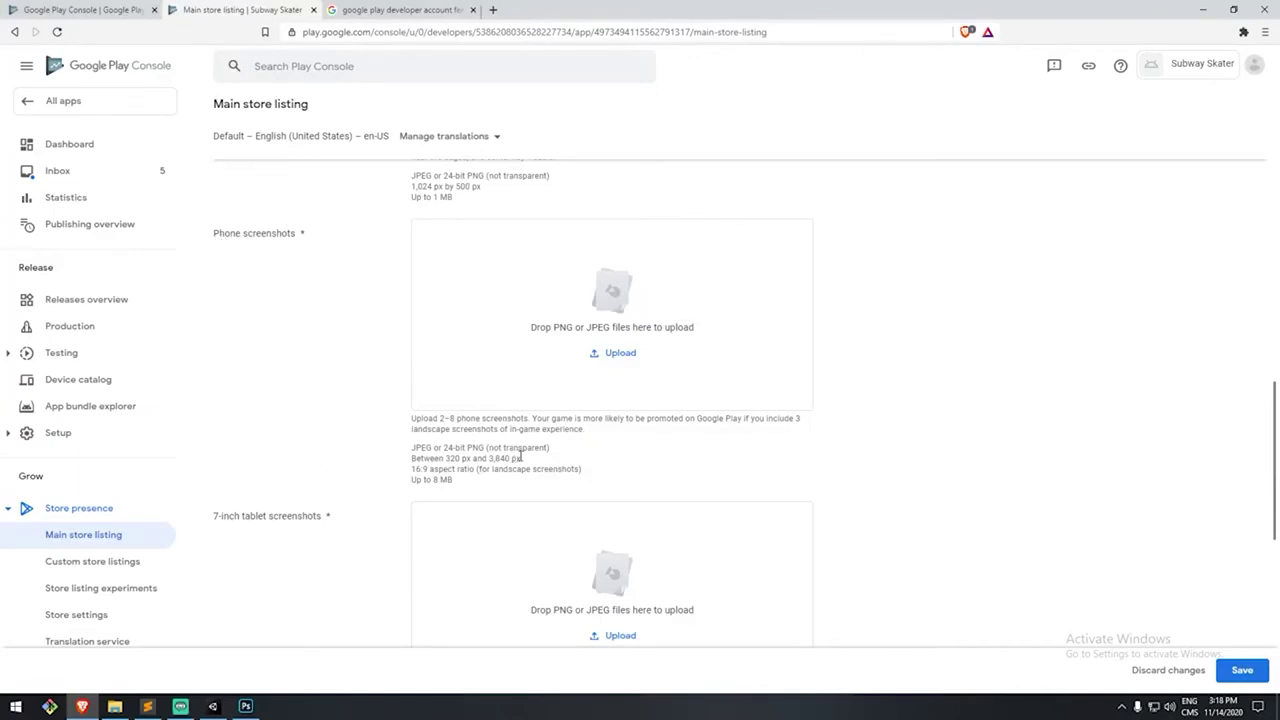
- Check the phone screenshots' pixel limits, and set Unity's Game view to 1920x1080 Portrait
drag(531, 463, 412, 460)
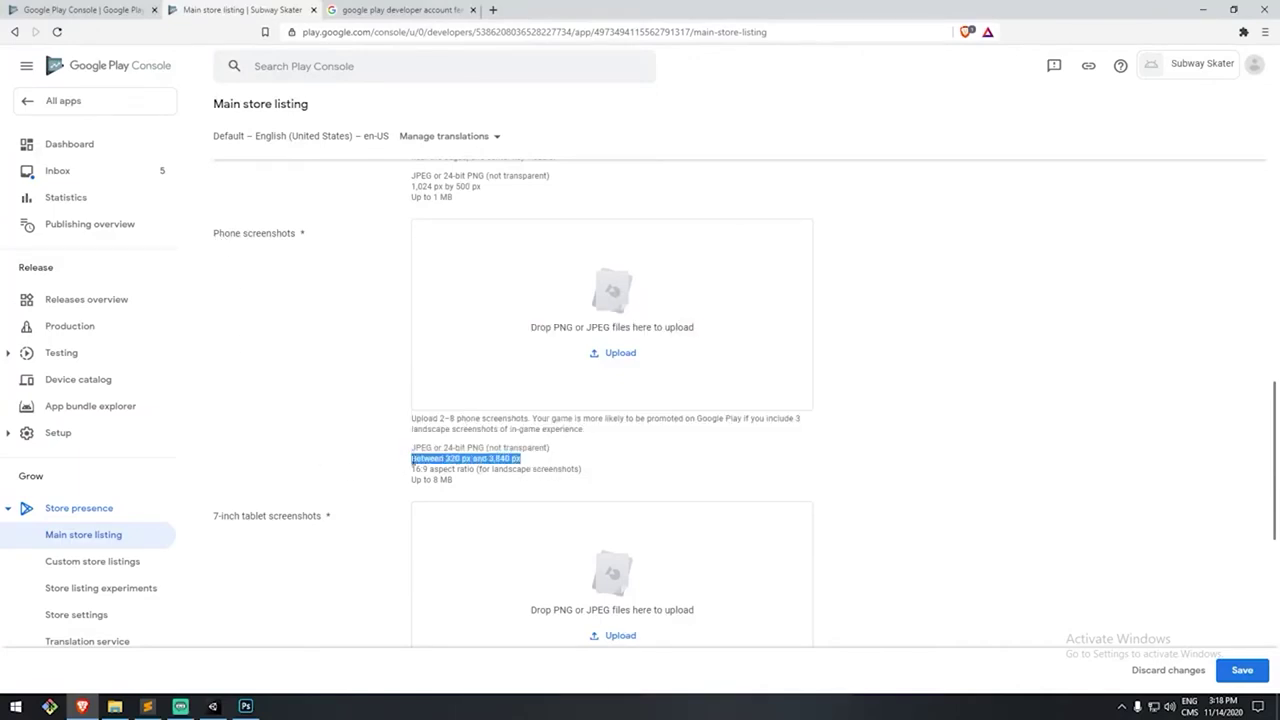
click(505, 461)
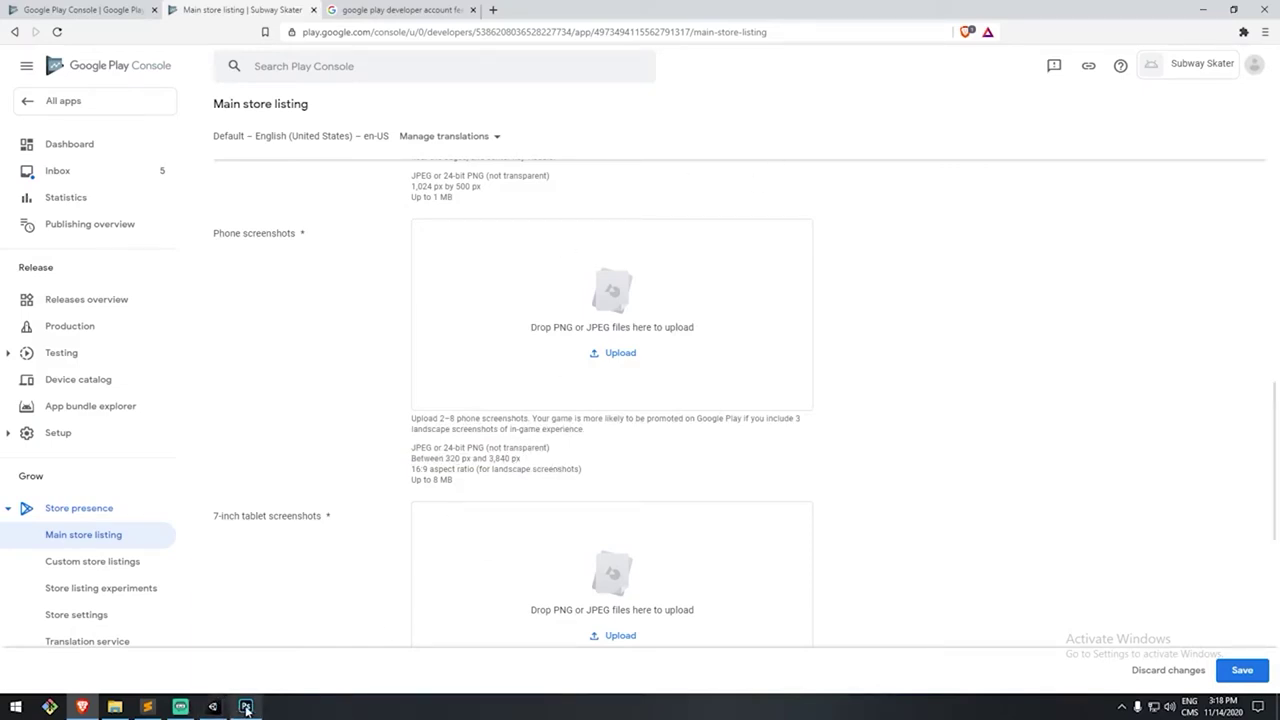
click(212, 706)
click(25, 56)
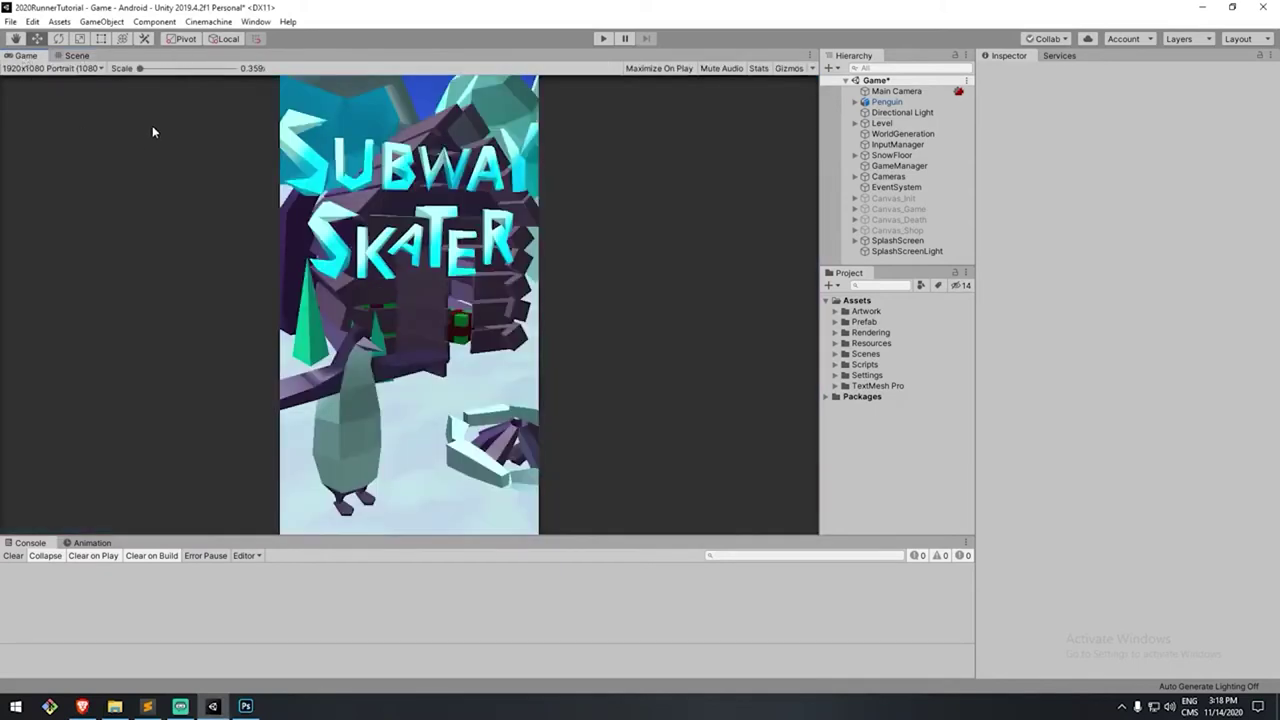
click(81, 72)
click(100, 175)
- Switch to Photoshop and open the new document setup
click(245, 706)
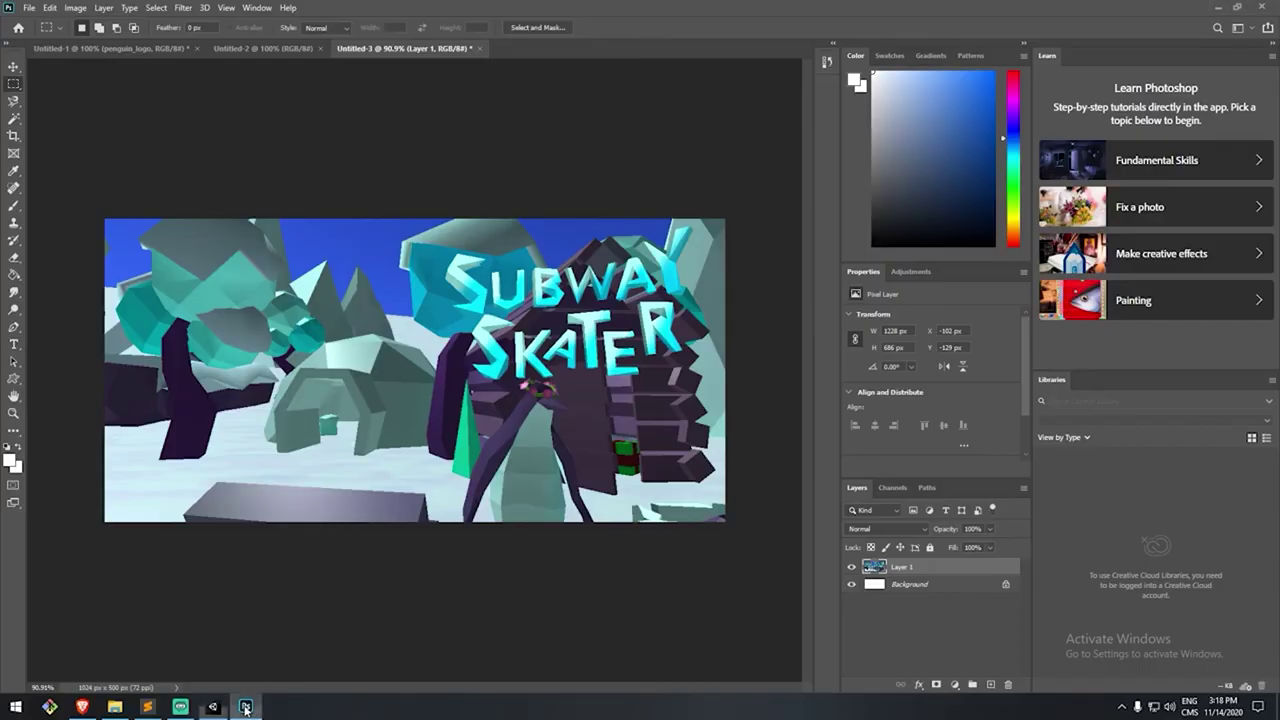
click(30, 8)
click(40, 22)
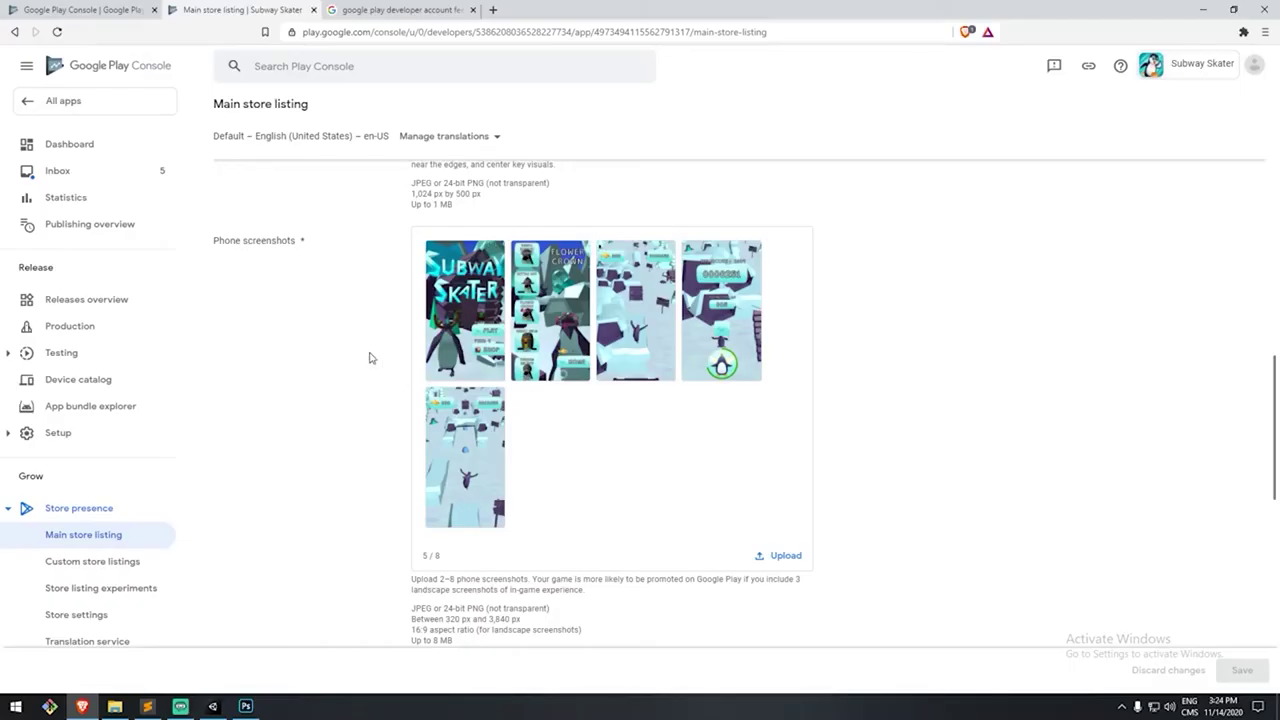
- Review the phone, 7-inch tablet, and 10-inch tablet screenshot sections of the main store listing
scroll(356, 343, down, 3)
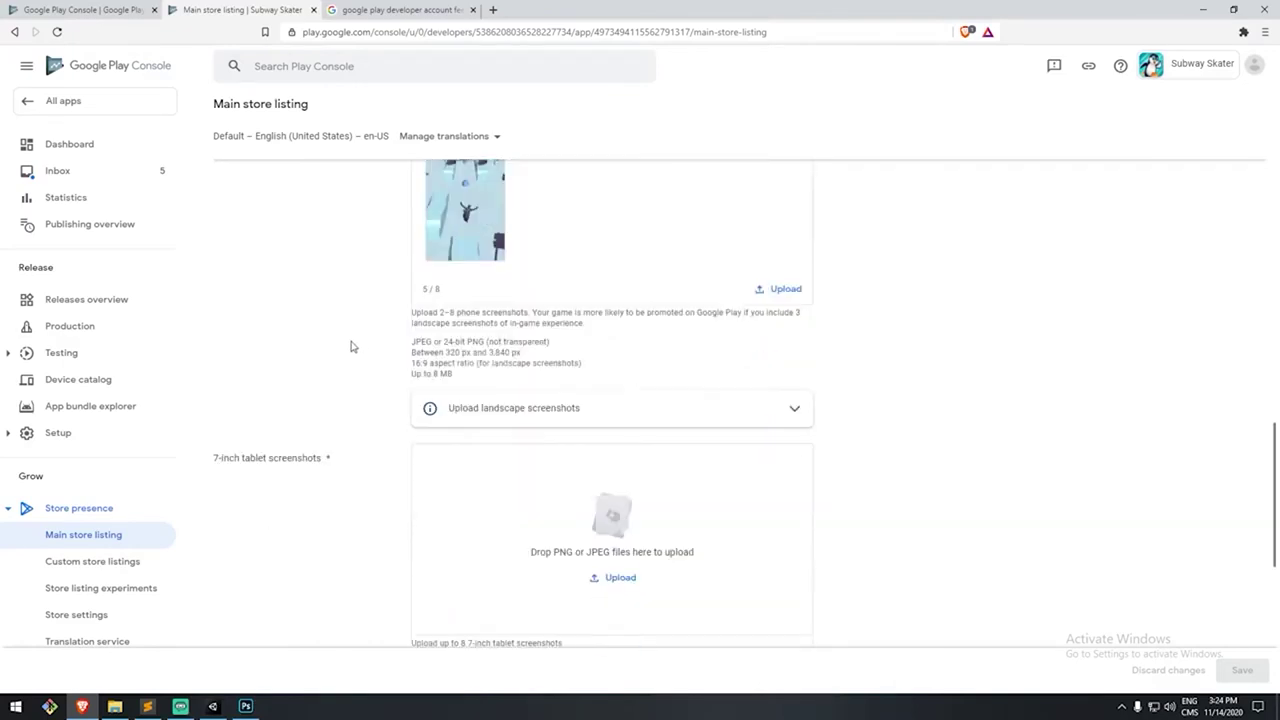
scroll(410, 430, down, 3)
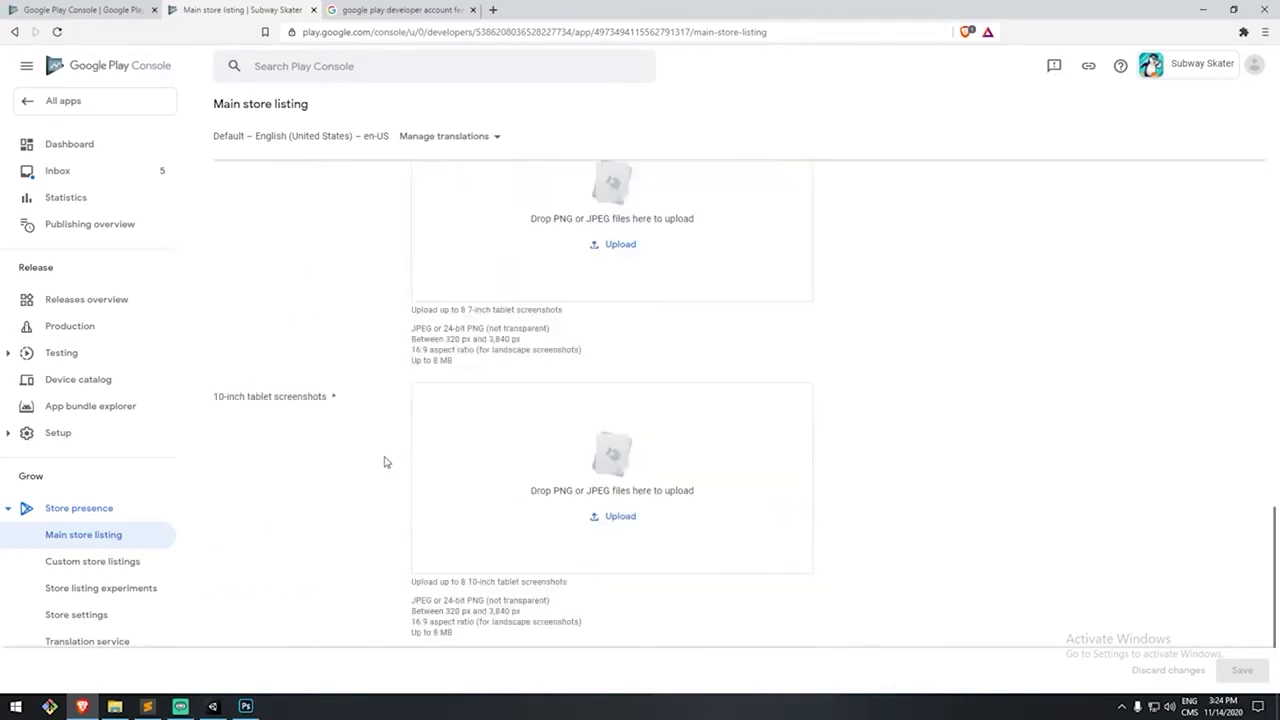
drag(340, 399, 218, 397)
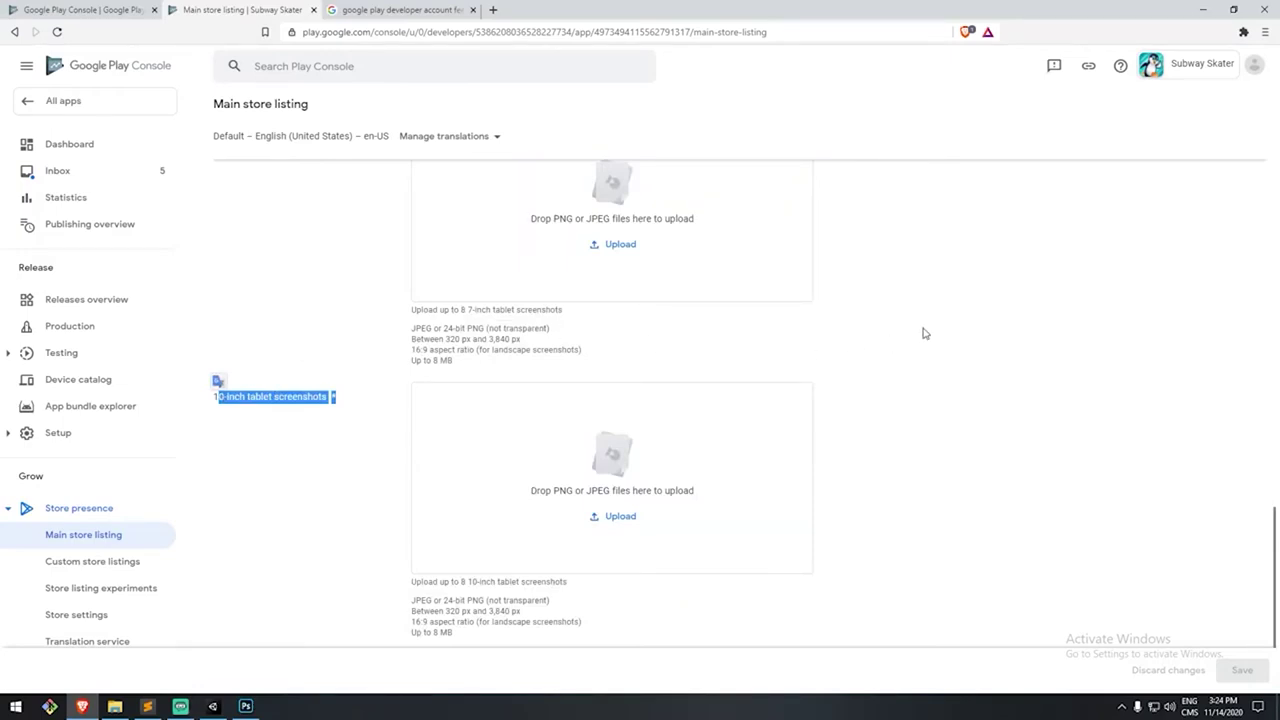
scroll(925, 333, up, 2)
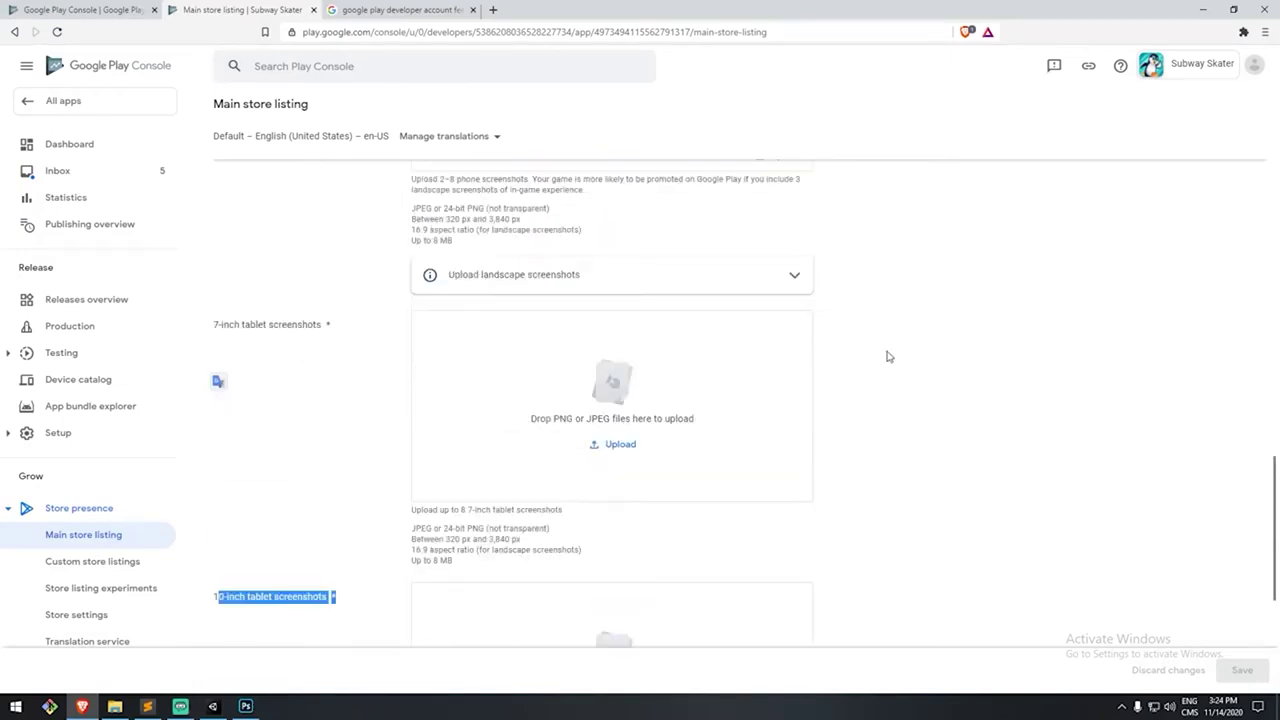
scroll(423, 420, up, 5)
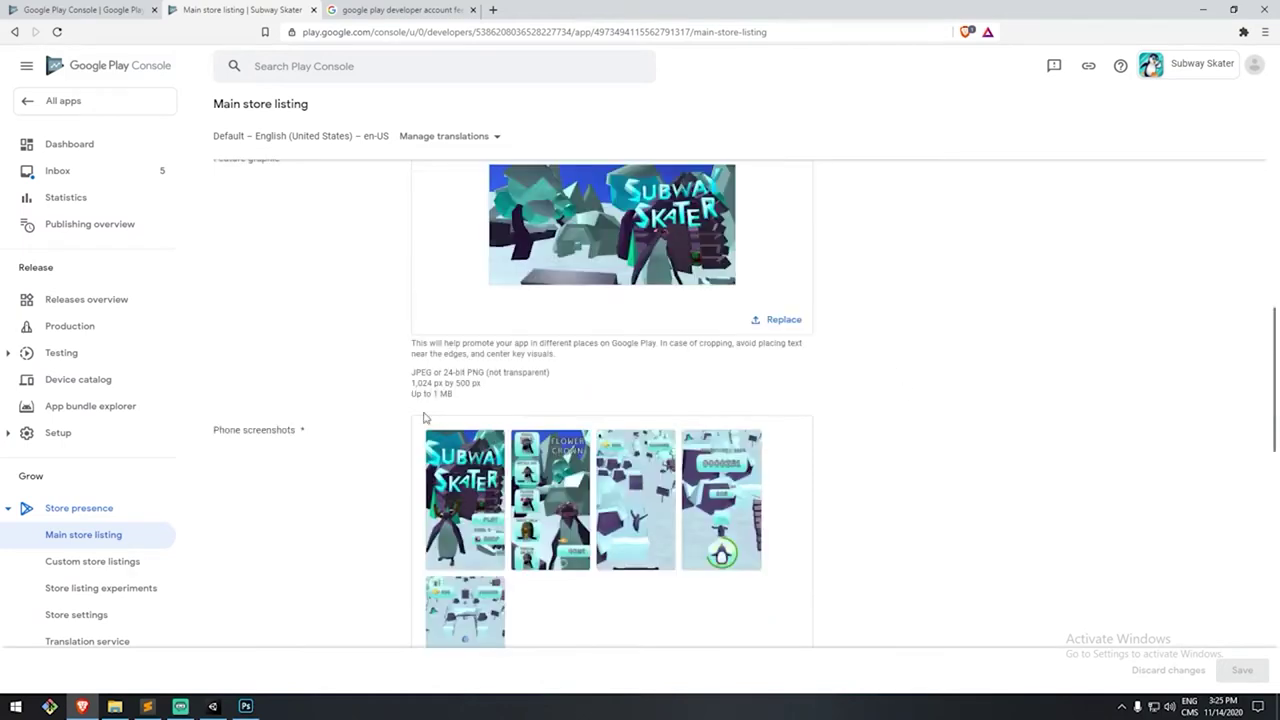
scroll(351, 423, down, 4)
drag(335, 449, 325, 452)
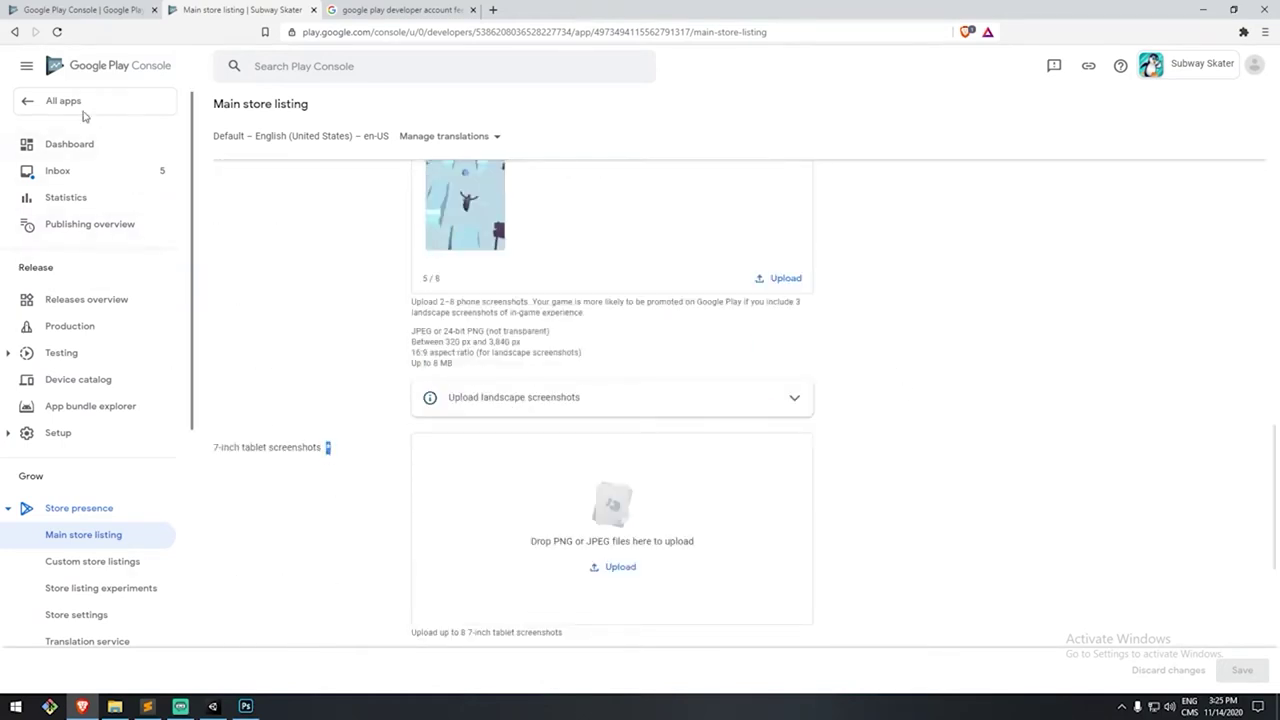
- Open the app's dashboard and inspect the tasks for testing with trusted testers and with a larger controlled group
click(87, 148)
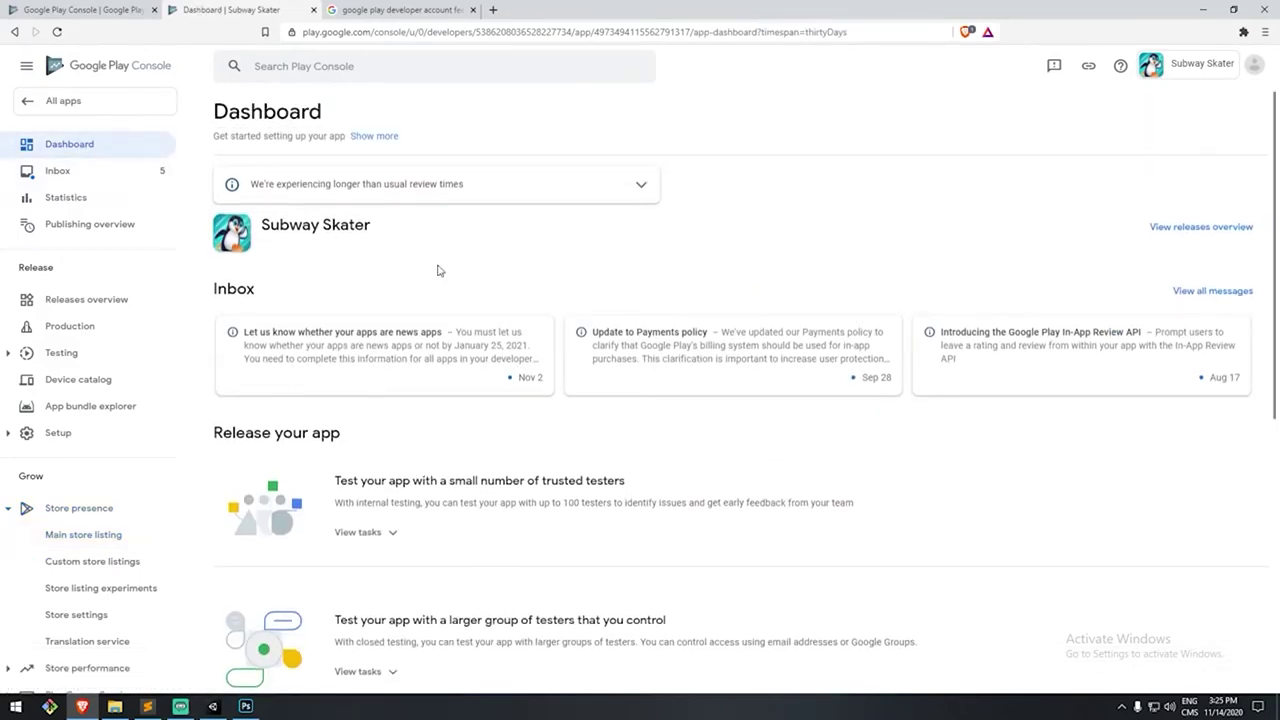
scroll(371, 313, down, 2)
click(388, 402)
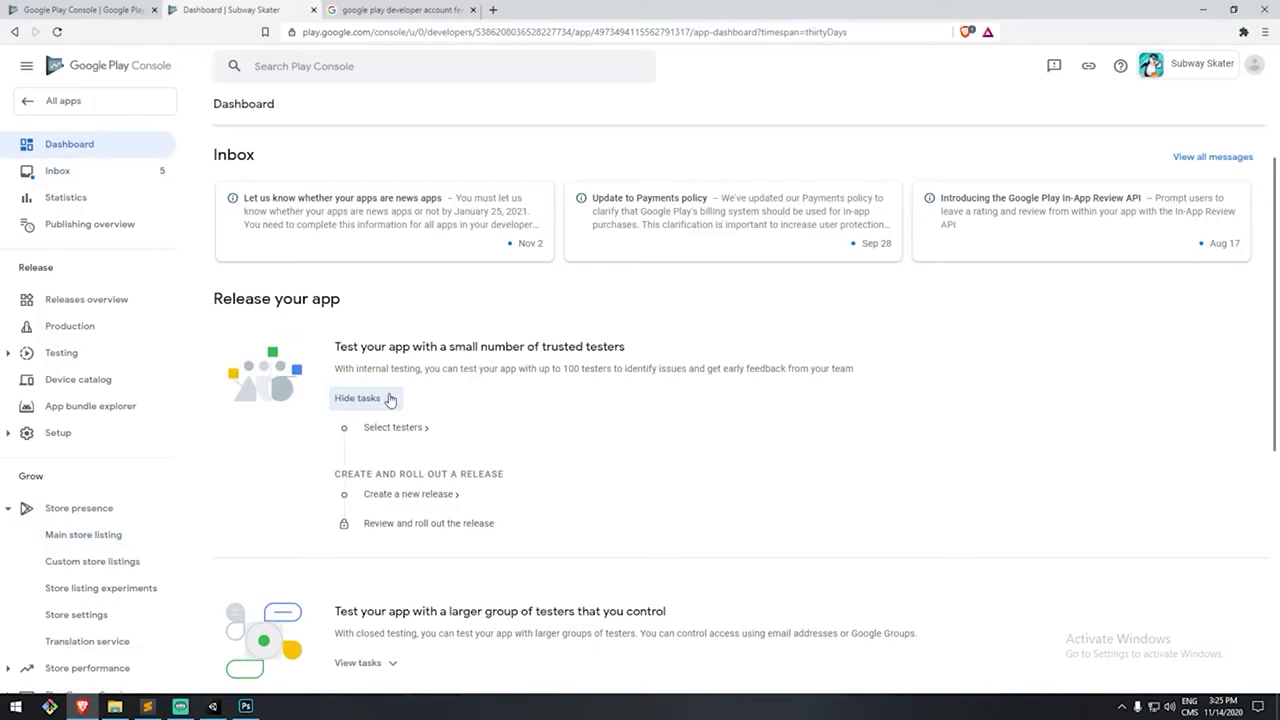
click(391, 398)
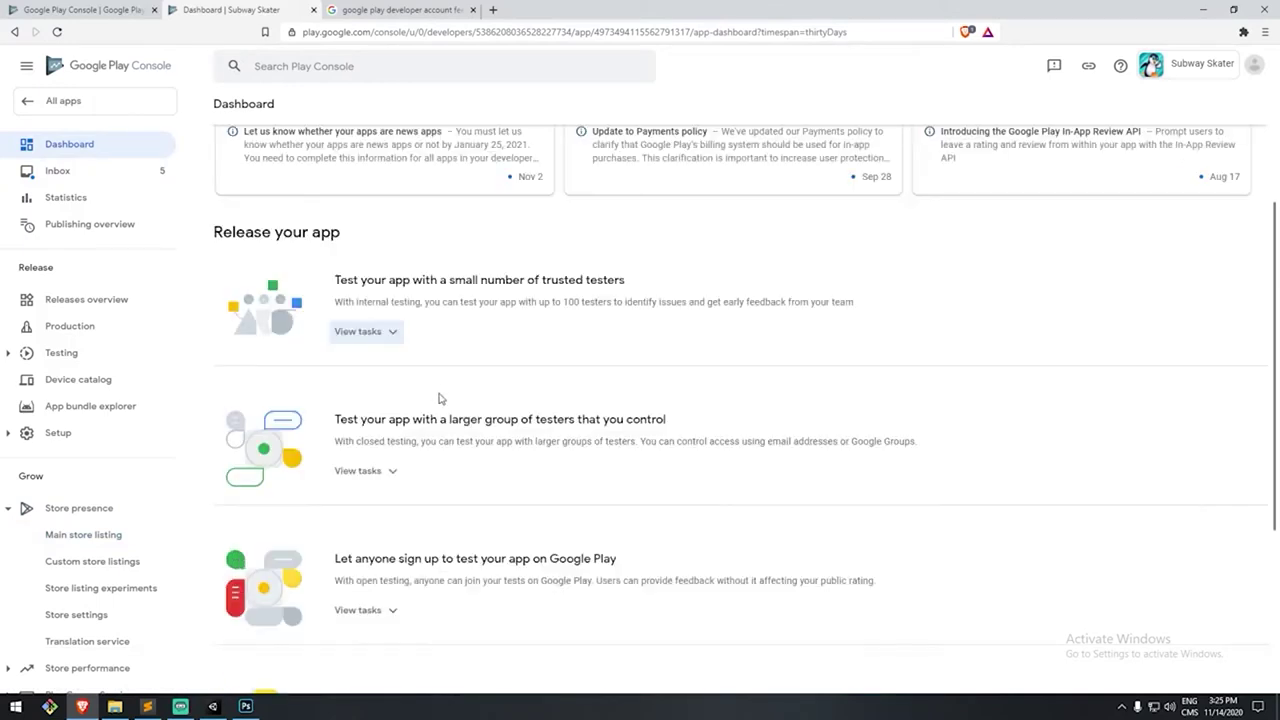
click(394, 477)
click(391, 406)
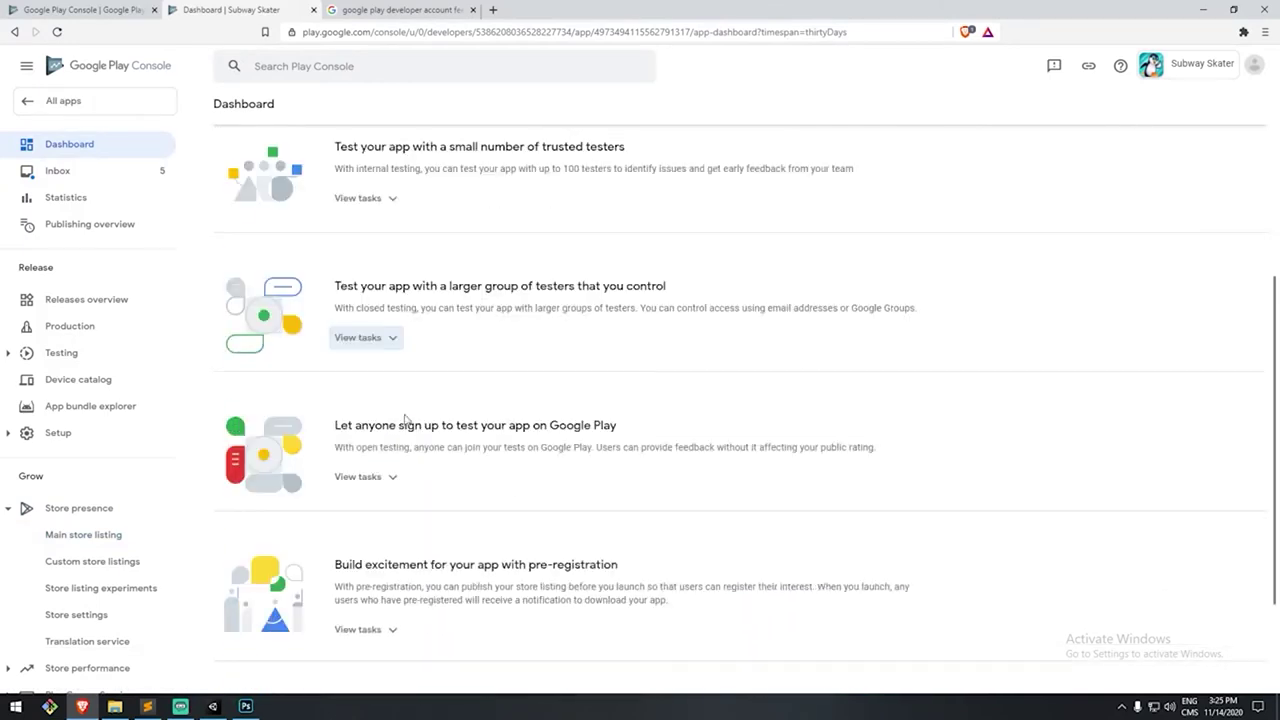
- Examine the dashboard's remaining release options, including open testing, pre-registration, and publishing on Google Play
scroll(466, 390, down, 2)
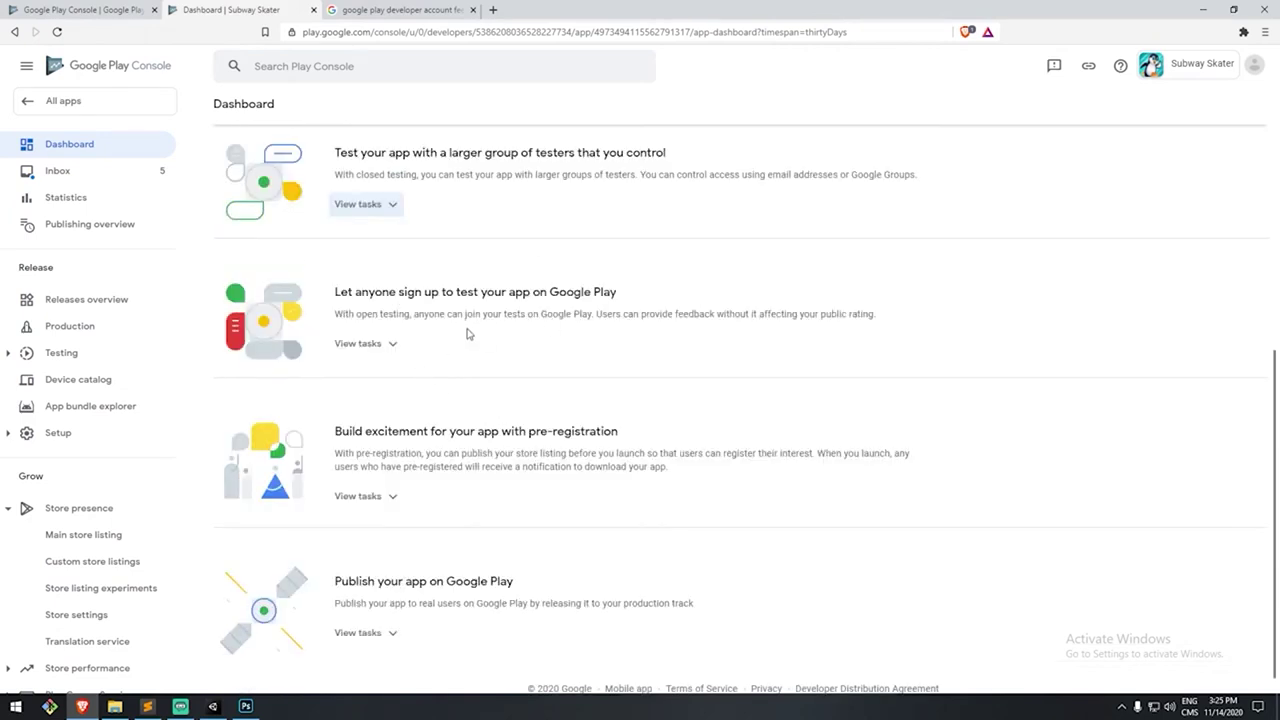
scroll(440, 320, up, 3)
drag(511, 235, 588, 492)
scroll(586, 430, down, 2)
click(576, 534)
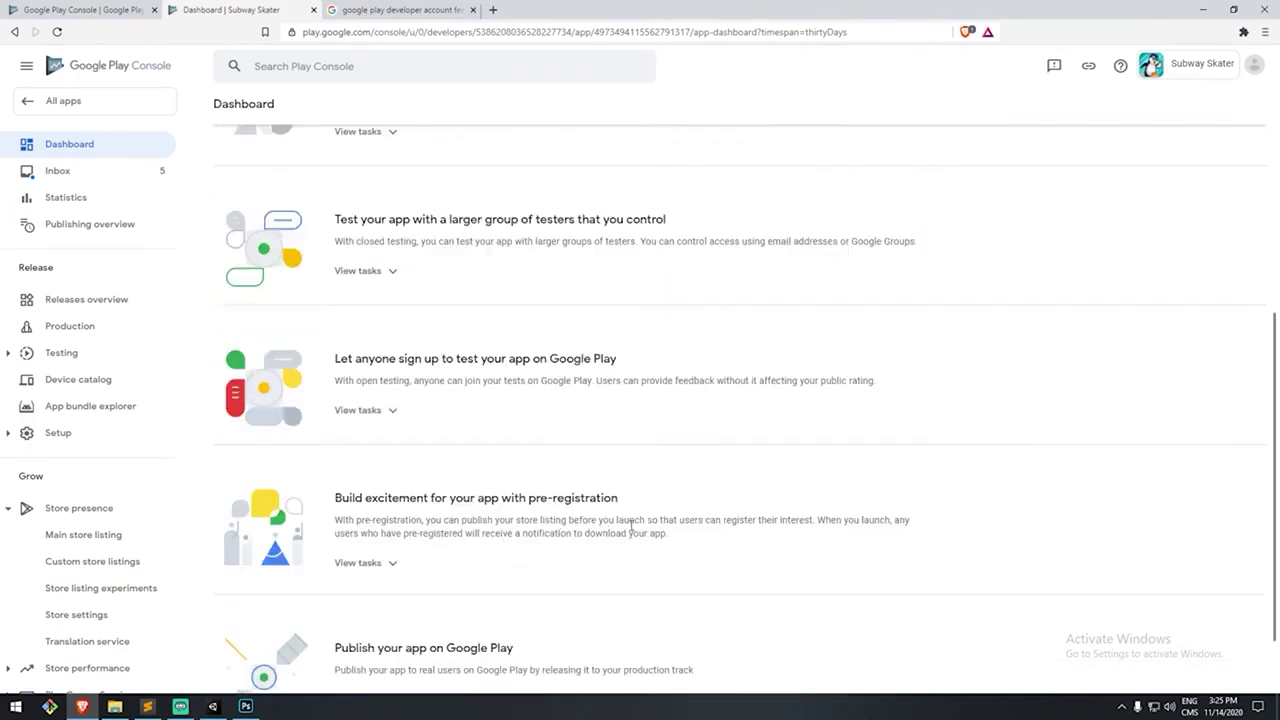
scroll(630, 523, down, 2)
drag(681, 452, 382, 414)
click(604, 433)
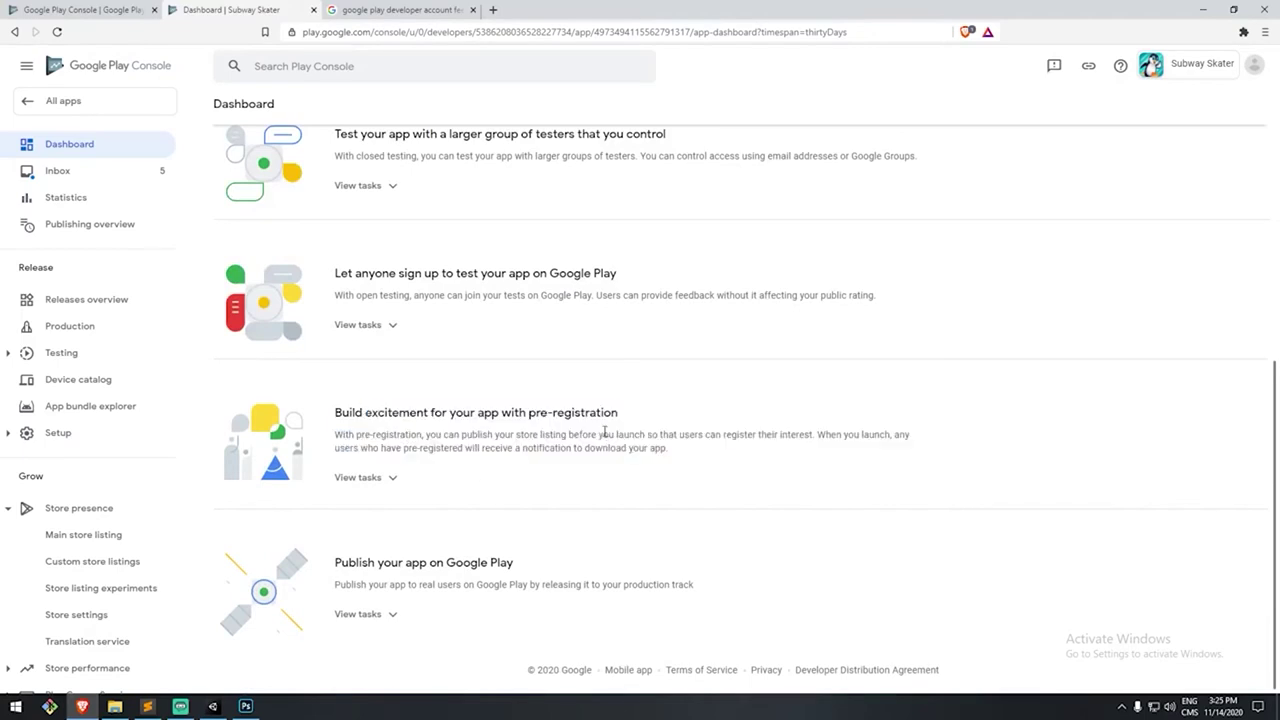
- Open the countries and regions task for publishing on Google Play, and start a new production release
click(392, 614)
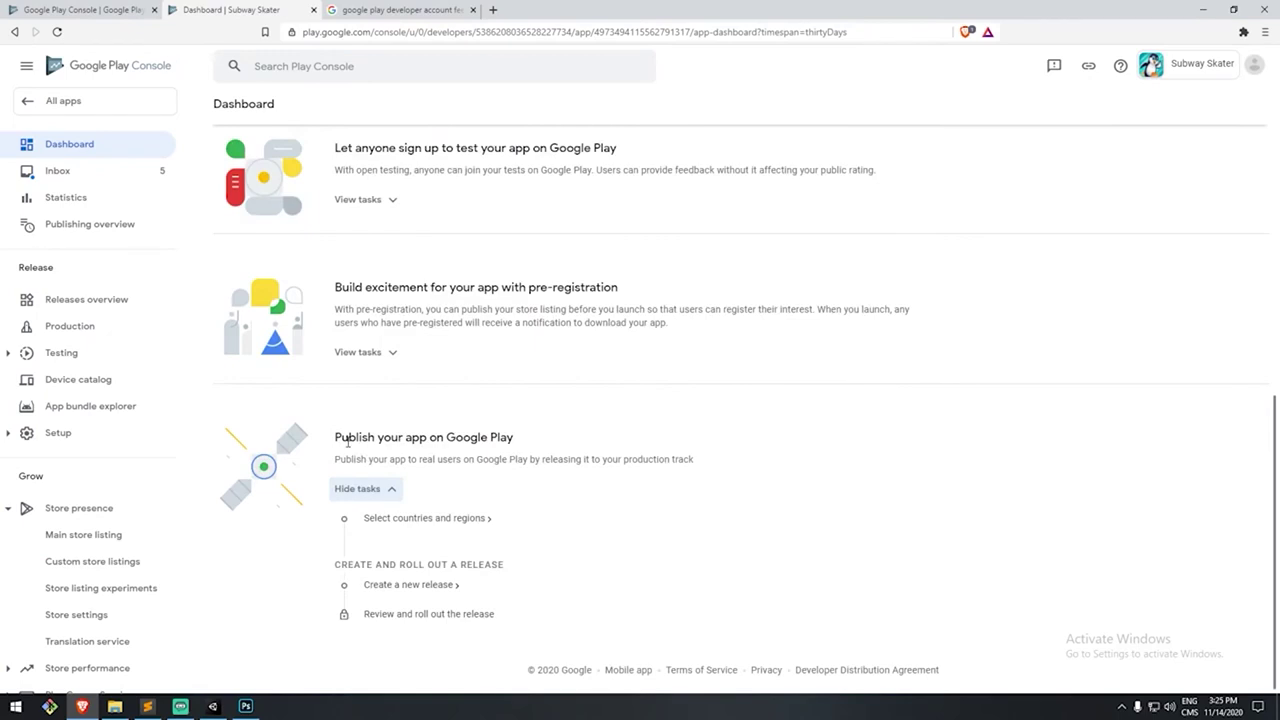
click(443, 529)
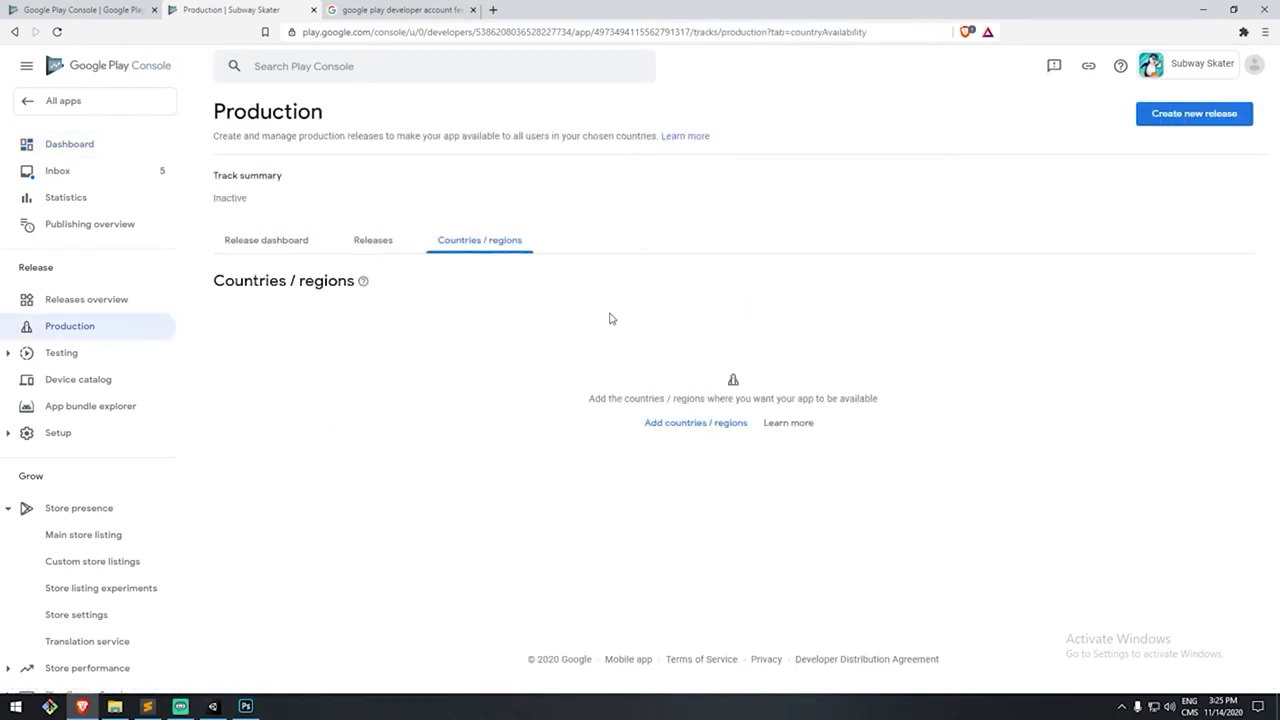
click(1182, 121)
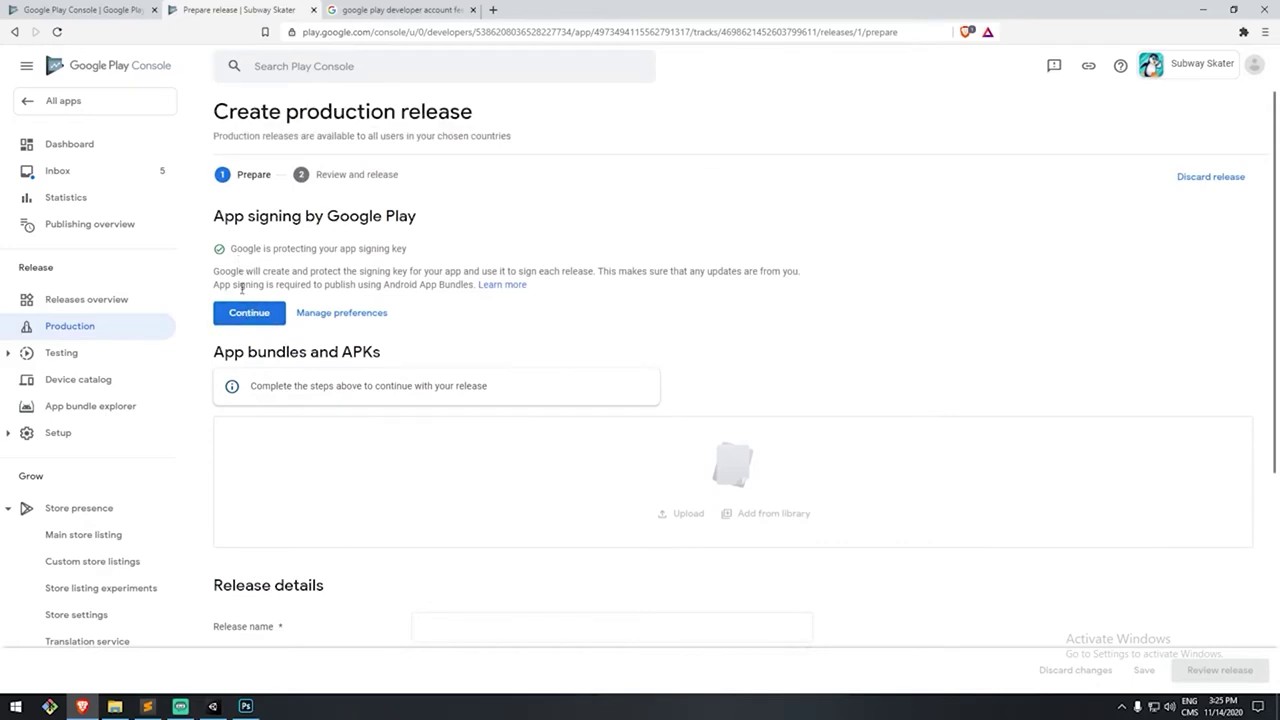
- Continue with Google-managed app signing for the production release and review the App bundles and APKs section
drag(229, 215, 423, 229)
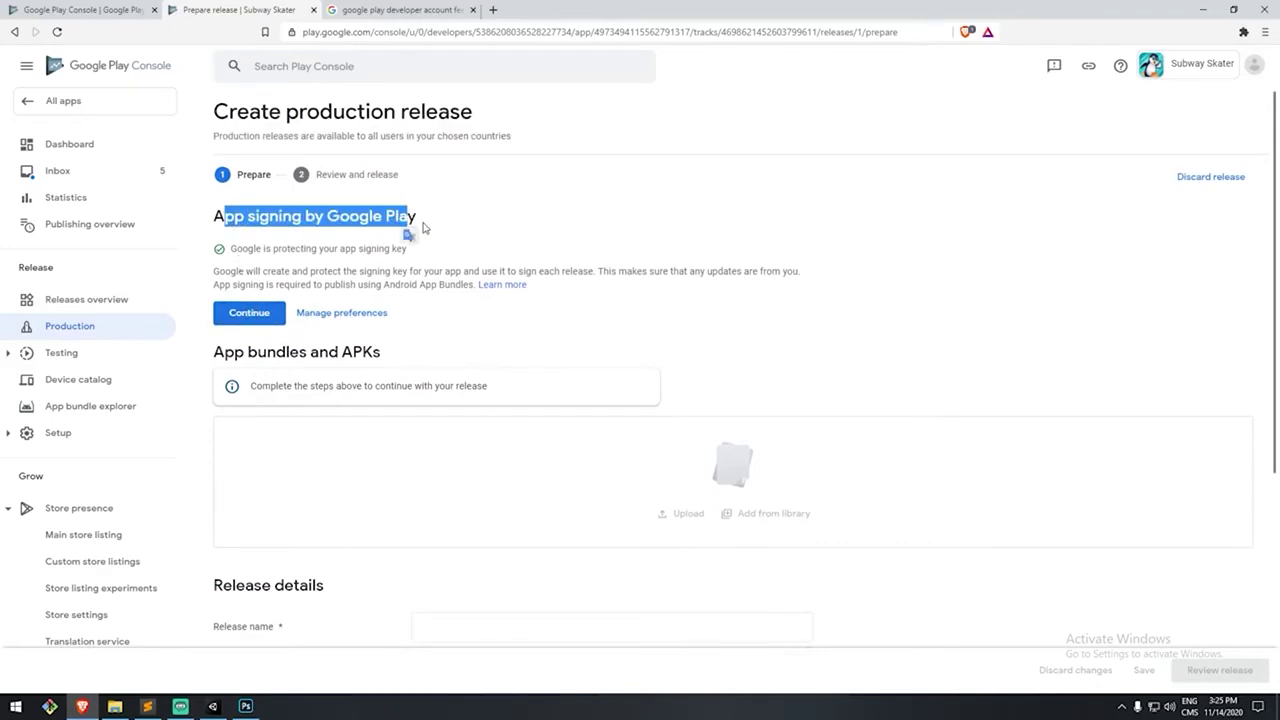
click(423, 234)
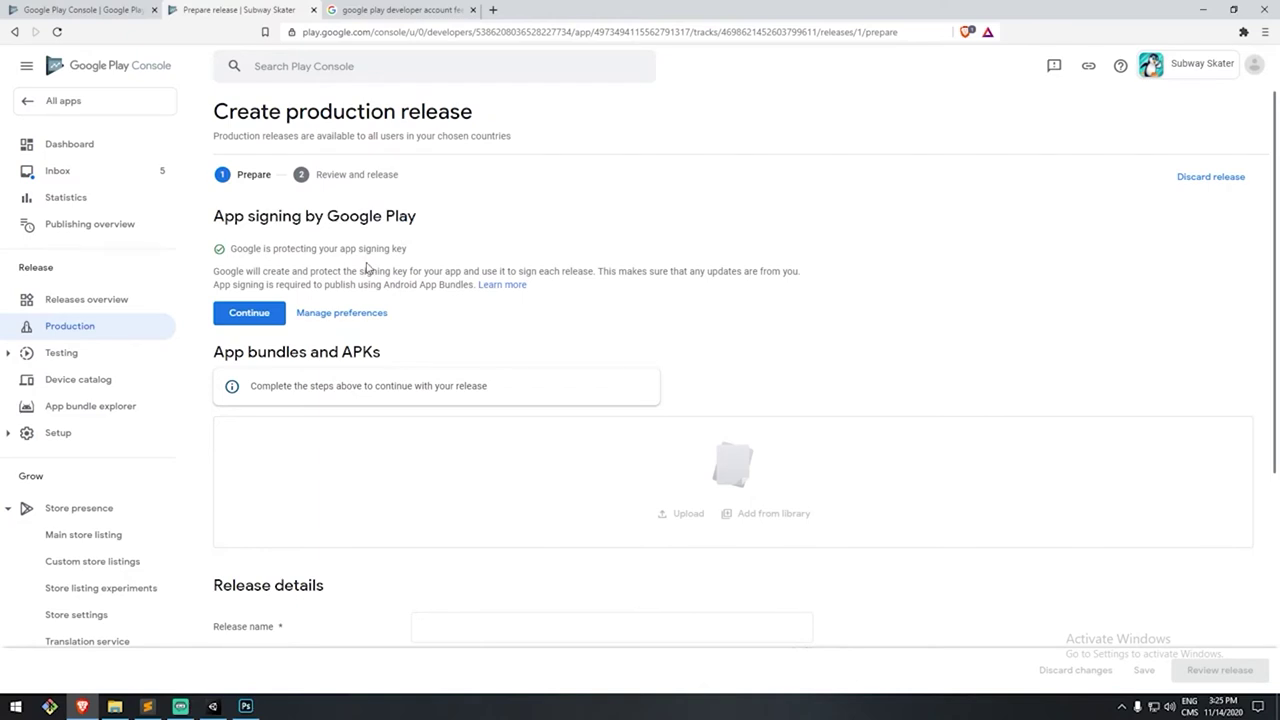
drag(230, 249, 398, 248)
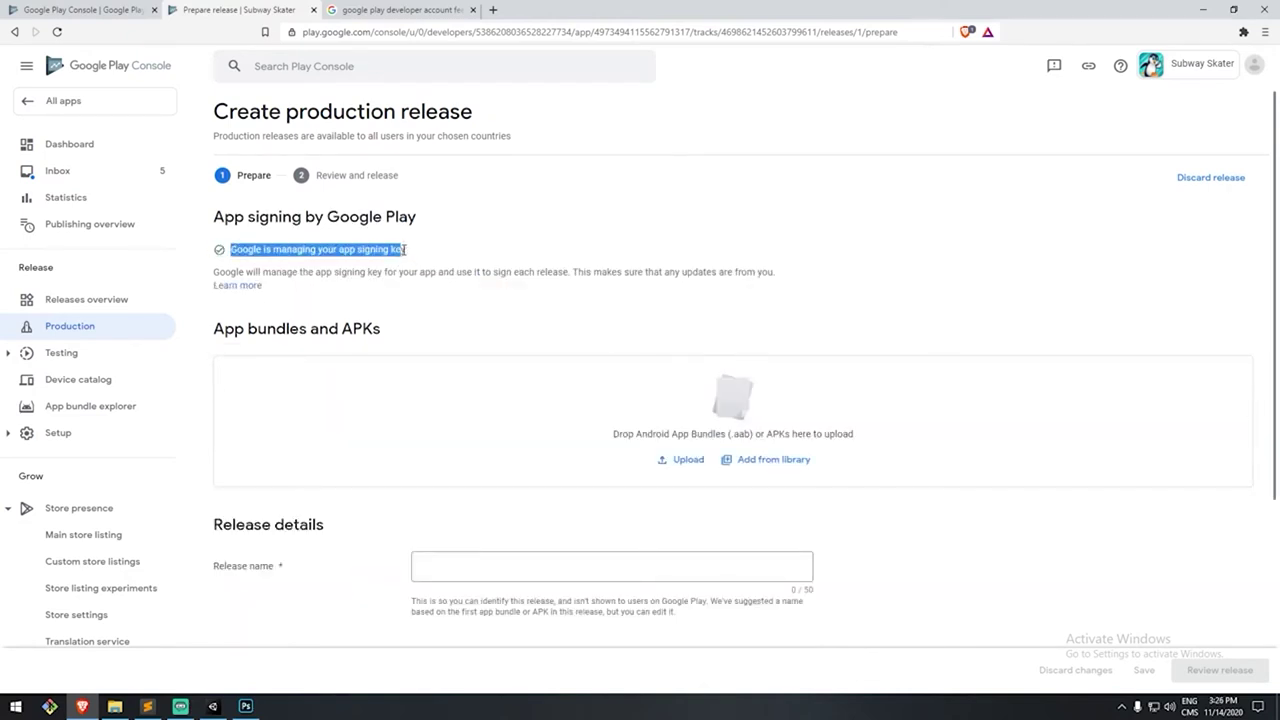
click(406, 250)
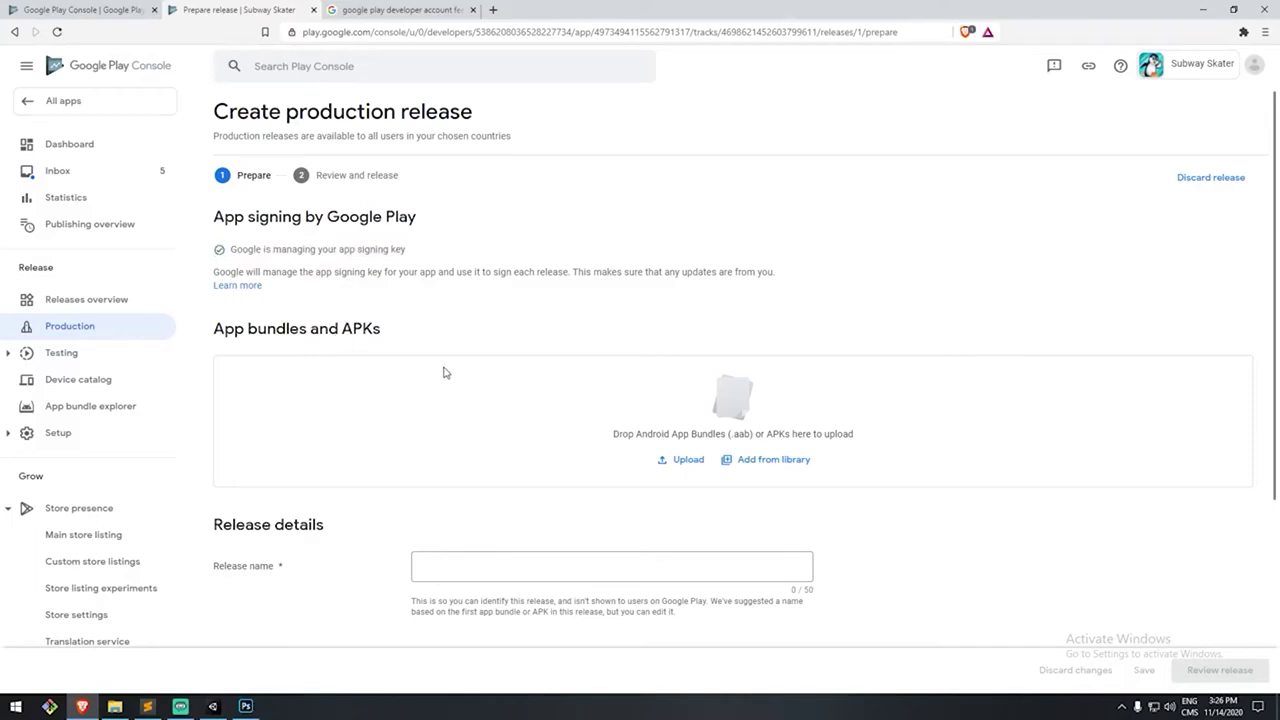
drag(382, 330, 286, 333)
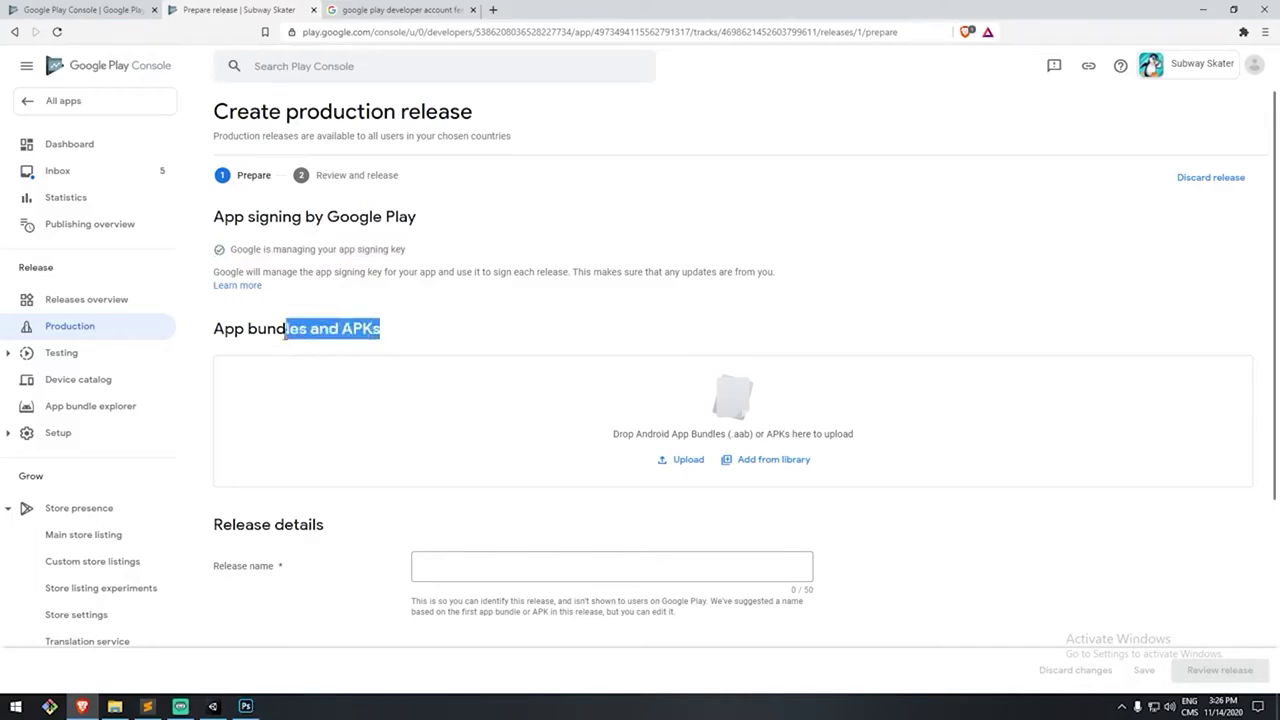
click(468, 374)
scroll(420, 480, down, 1)
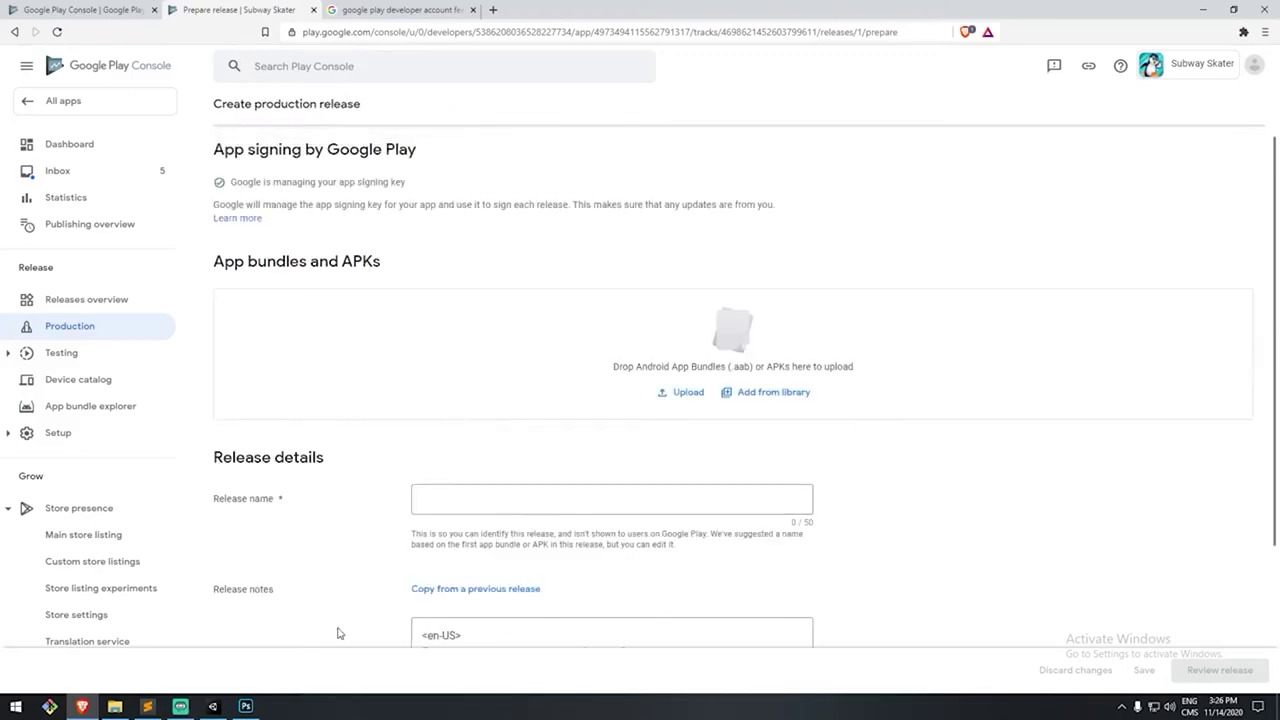
- Switch to Unity, stop the running game, and open the Android player settings from the build settings
click(213, 706)
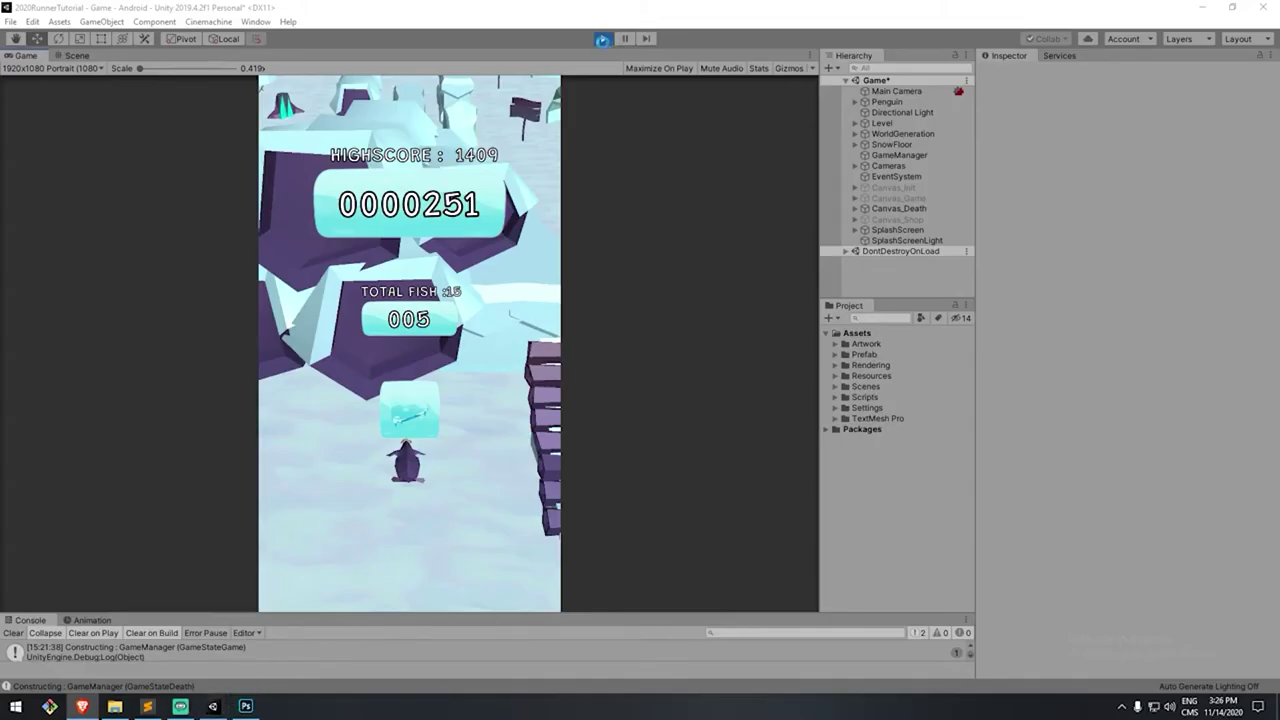
click(603, 40)
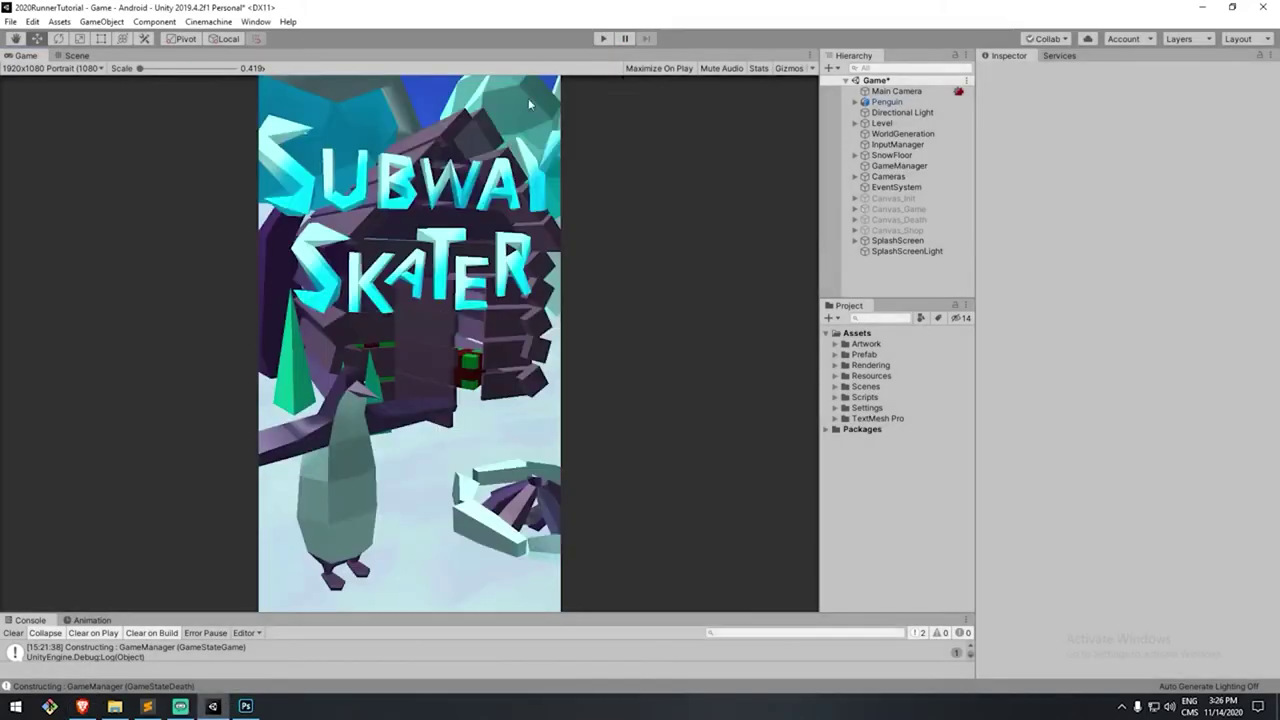
click(10, 21)
click(47, 154)
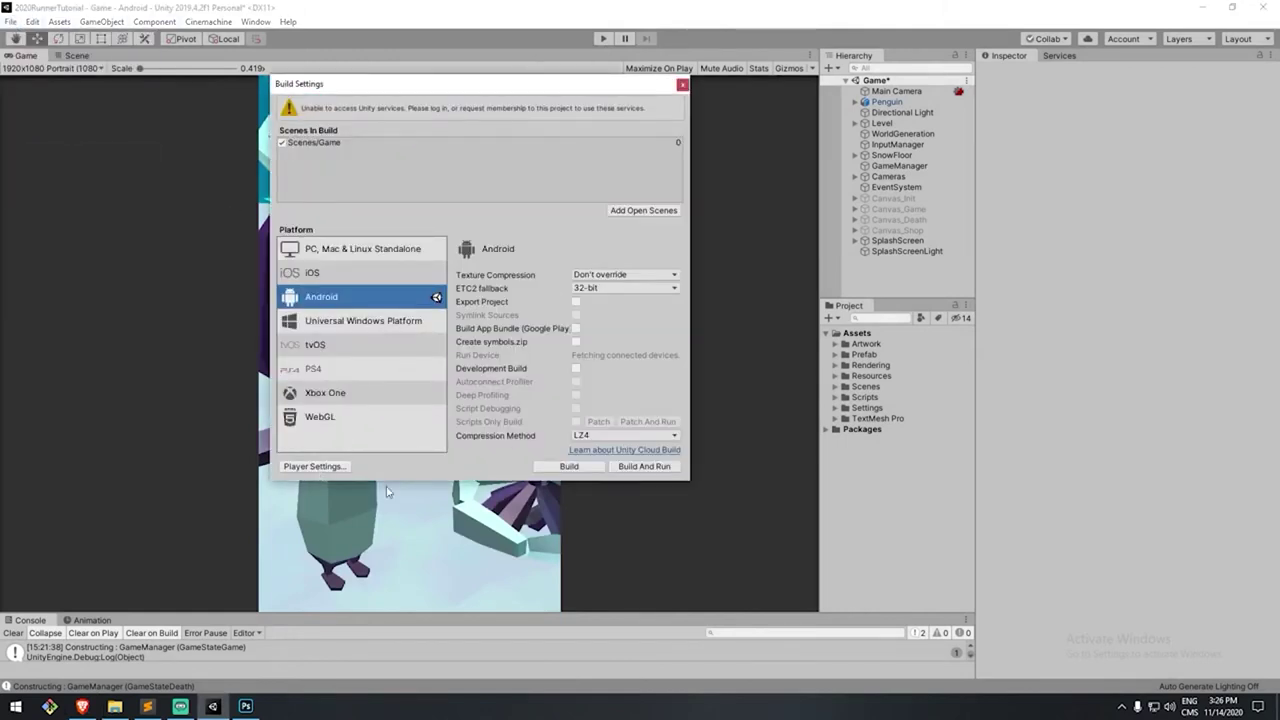
click(313, 466)
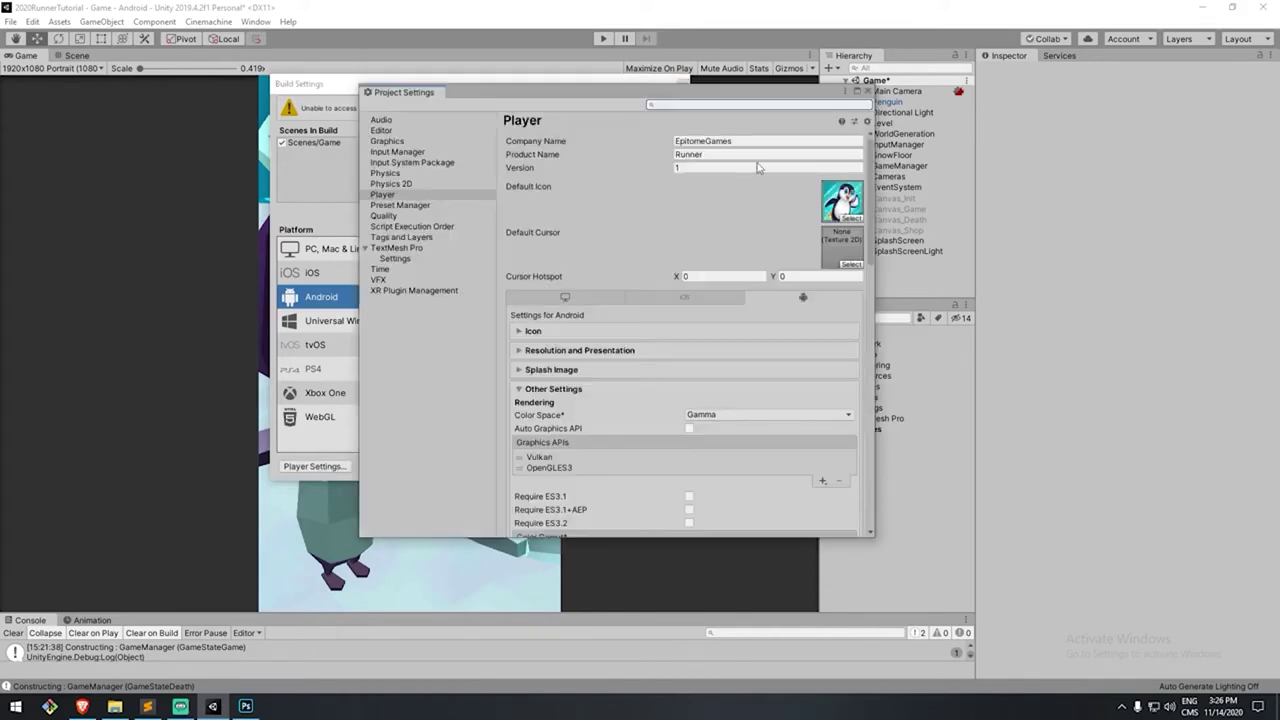
- Expand the Android Publishing Settings and open the Keystore Manager, placing its window beside the project settings
scroll(600, 309, down, 2)
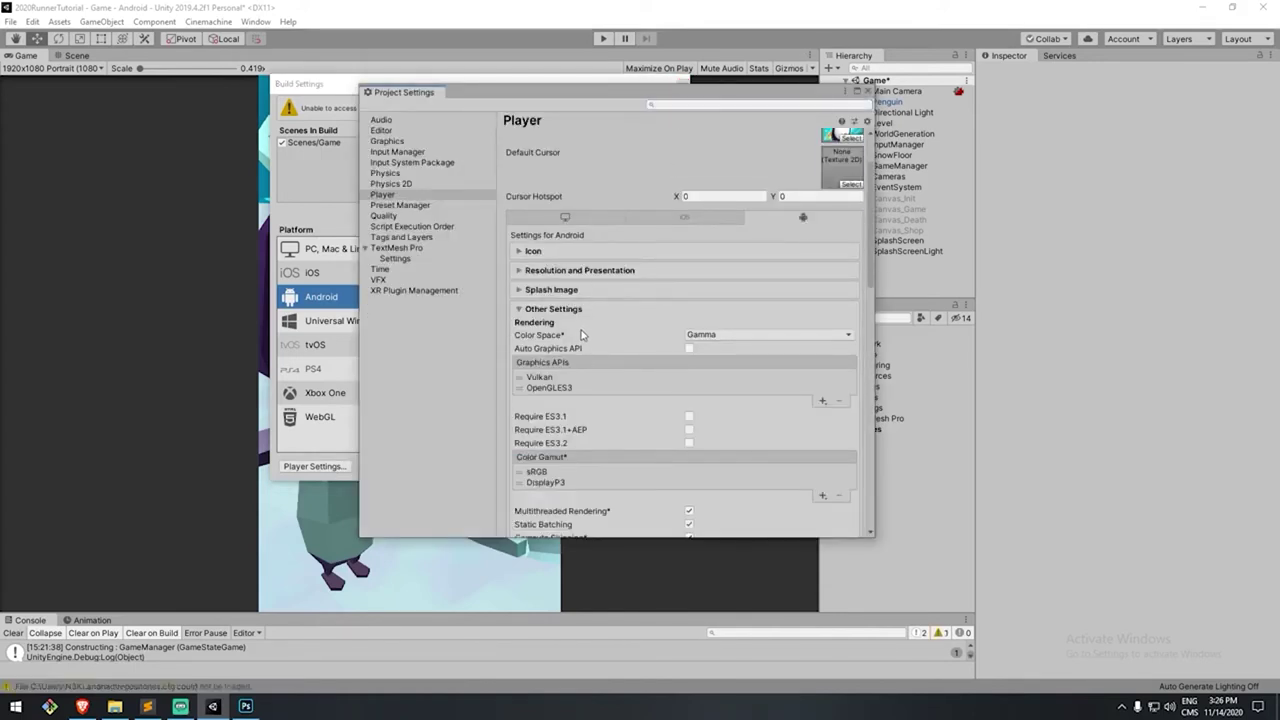
click(545, 309)
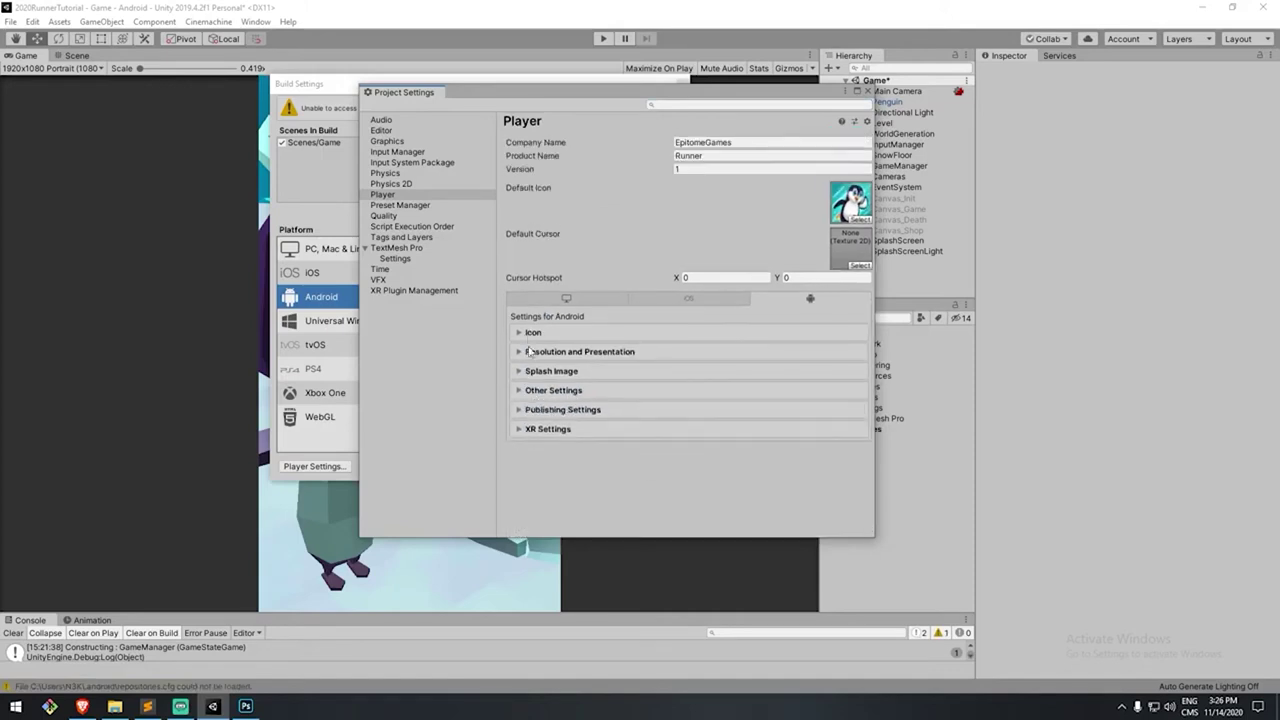
click(563, 410)
scroll(611, 443, down, 5)
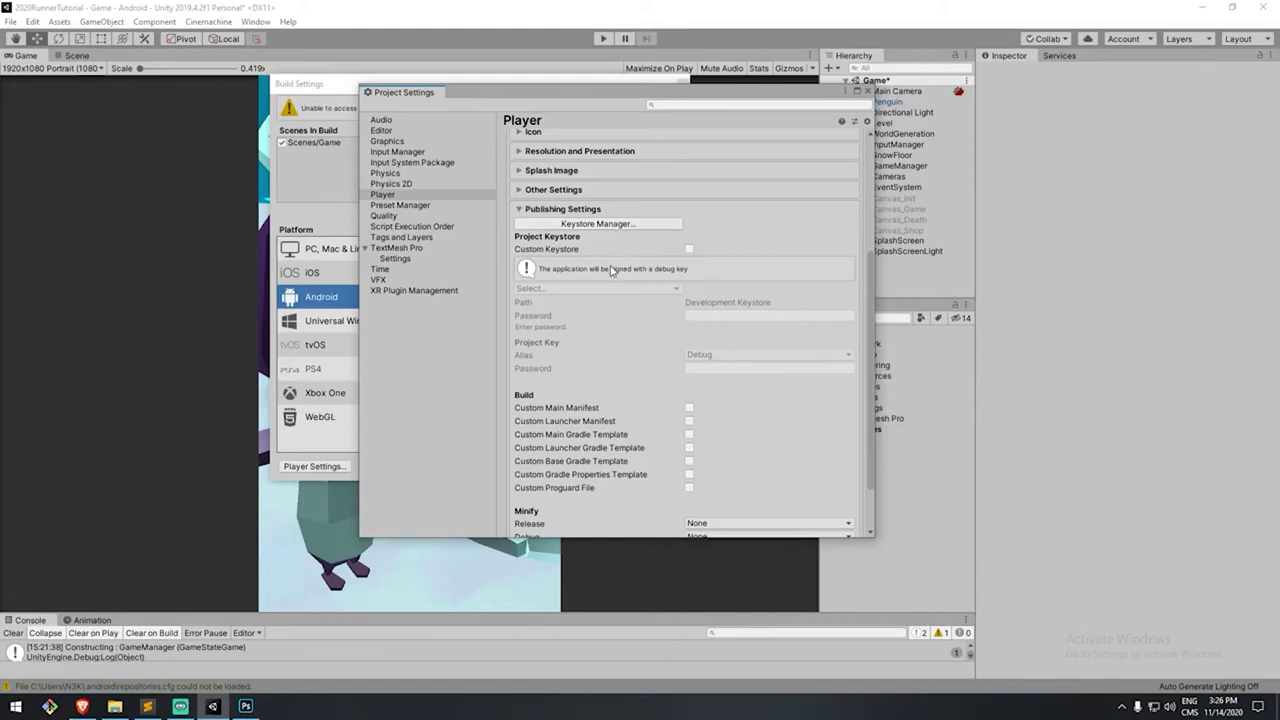
click(643, 226)
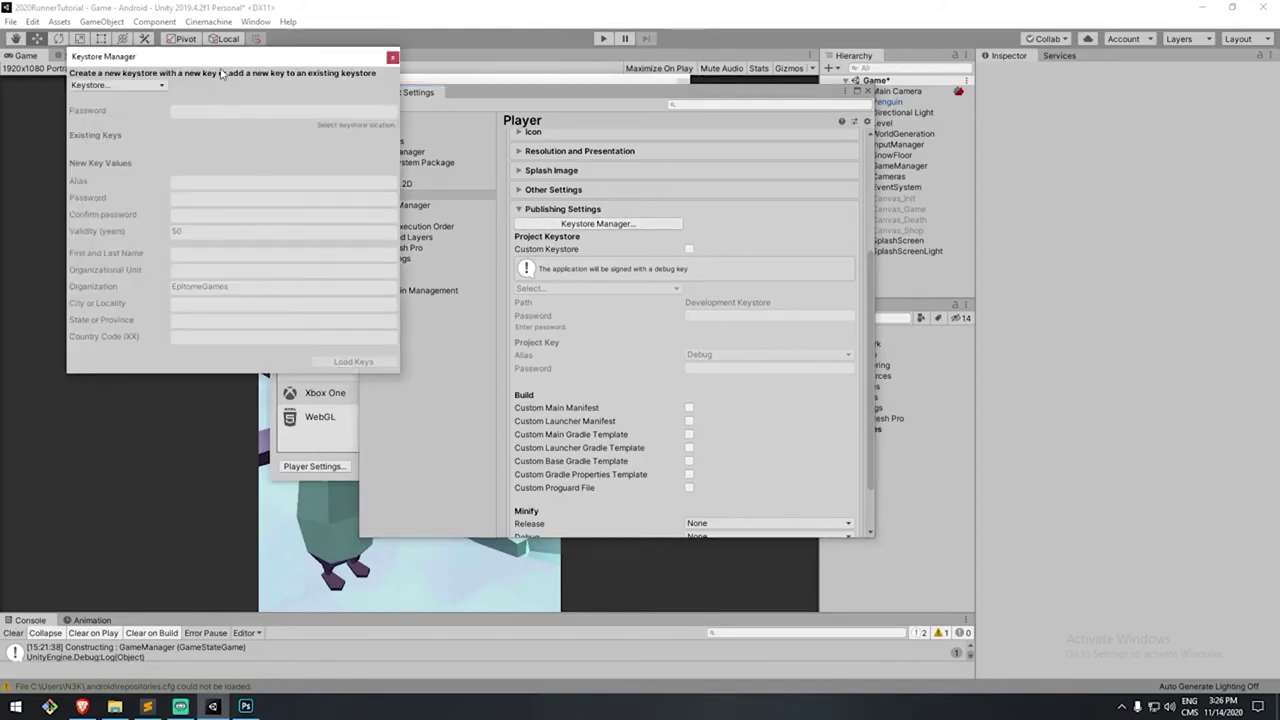
drag(220, 63, 951, 145)
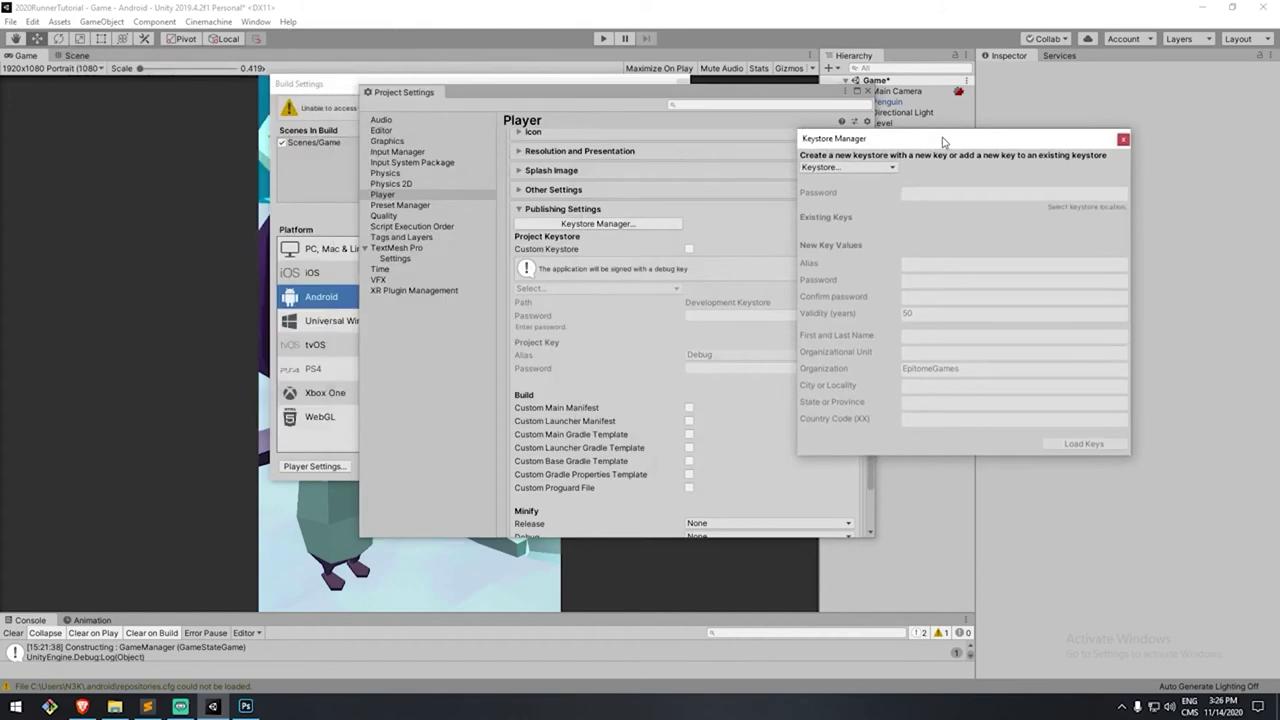
- Create a new keystore file named EpitomeKeystore on the Desktop
click(887, 168)
mouse_move(874, 185)
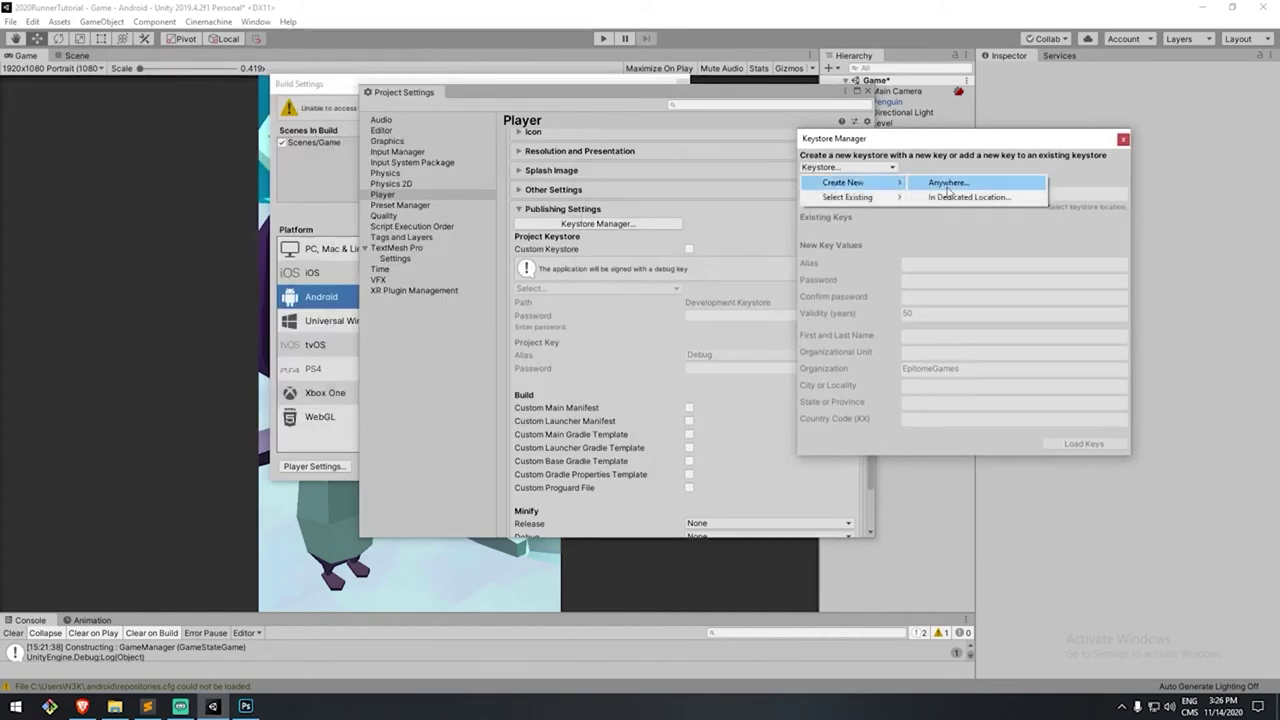
click(948, 184)
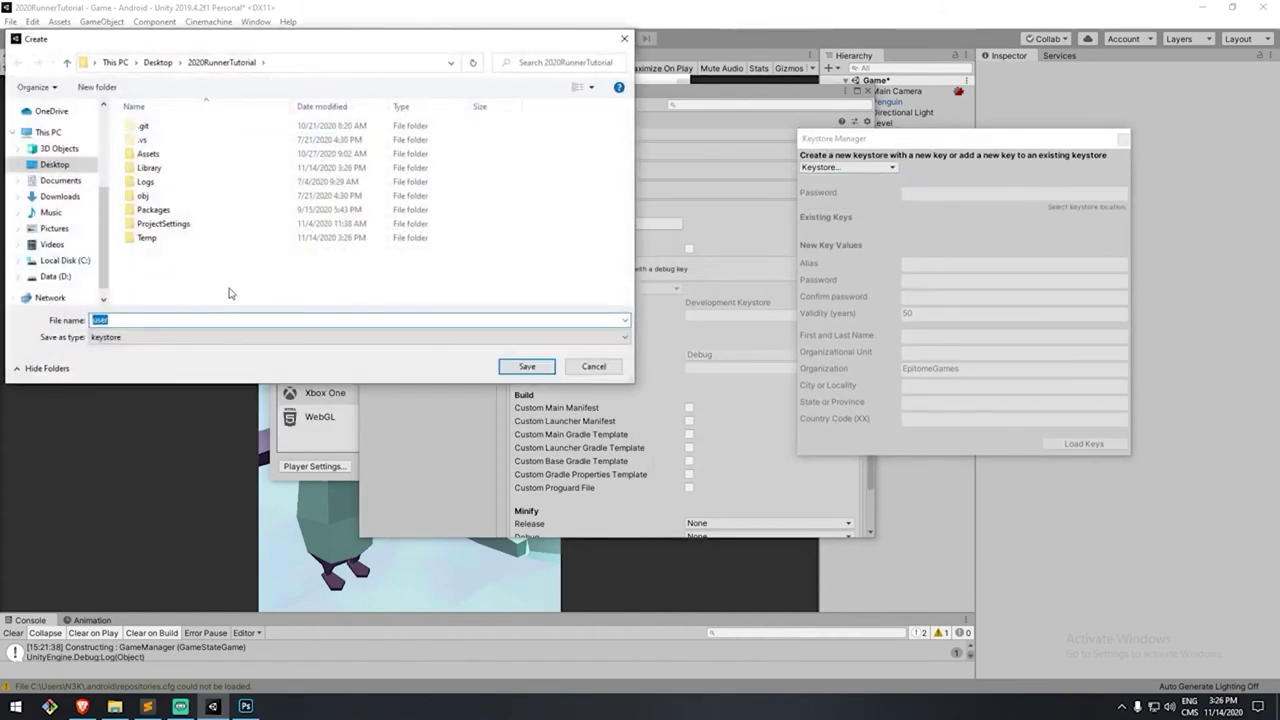
click(185, 318)
double_click(185, 318)
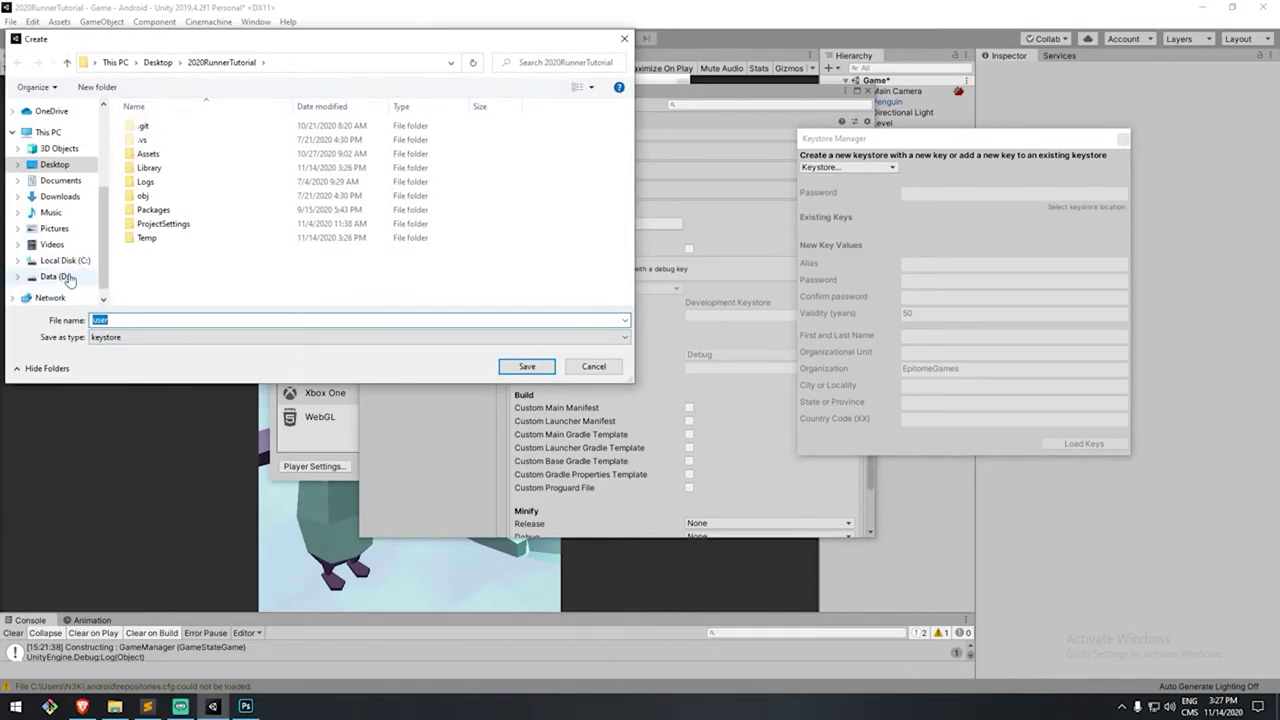
click(54, 164)
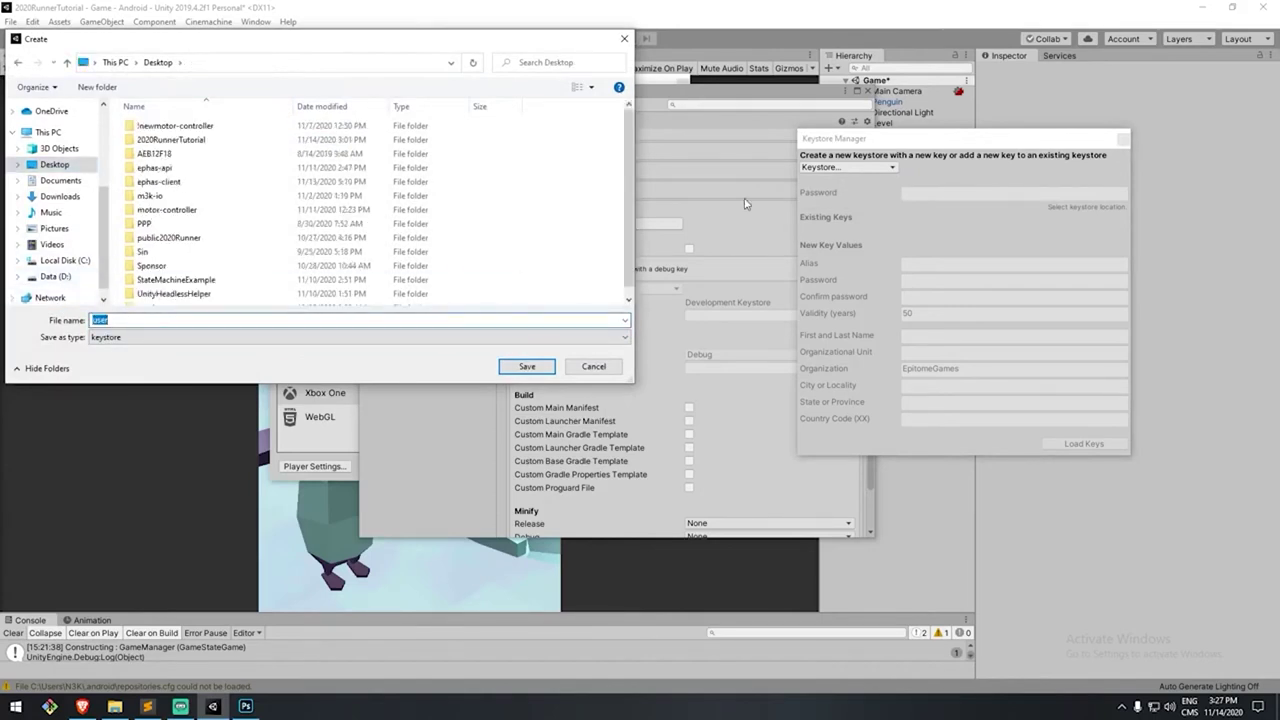
text(EpitomeKeystor)
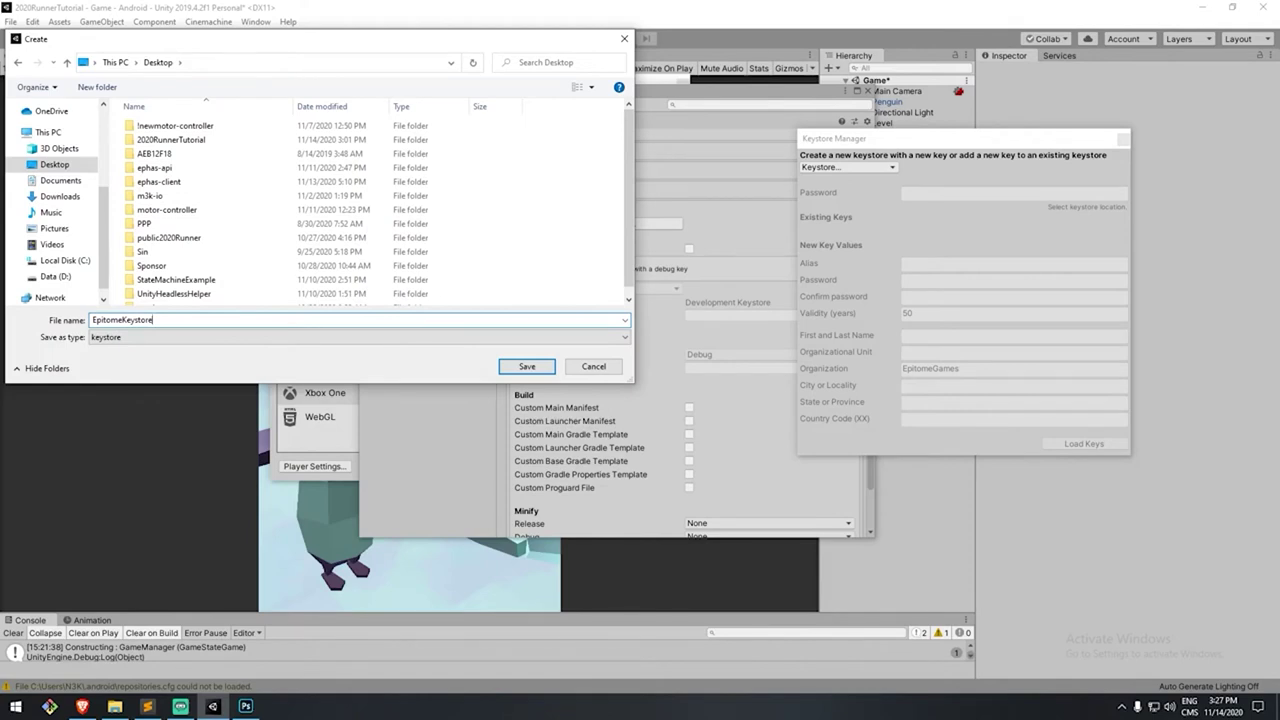
click(527, 367)
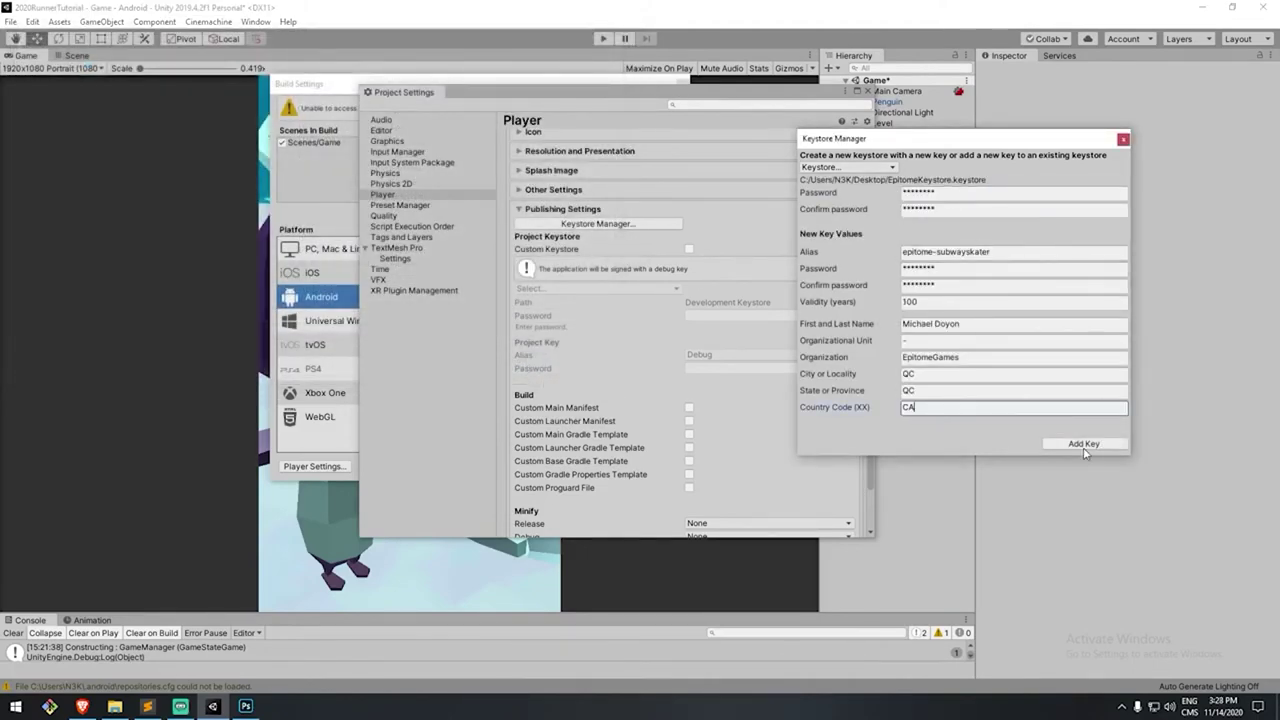
- Add the epitome-subwayskater key to the new keystore and set them as the project keystore and project key
click(1077, 446)
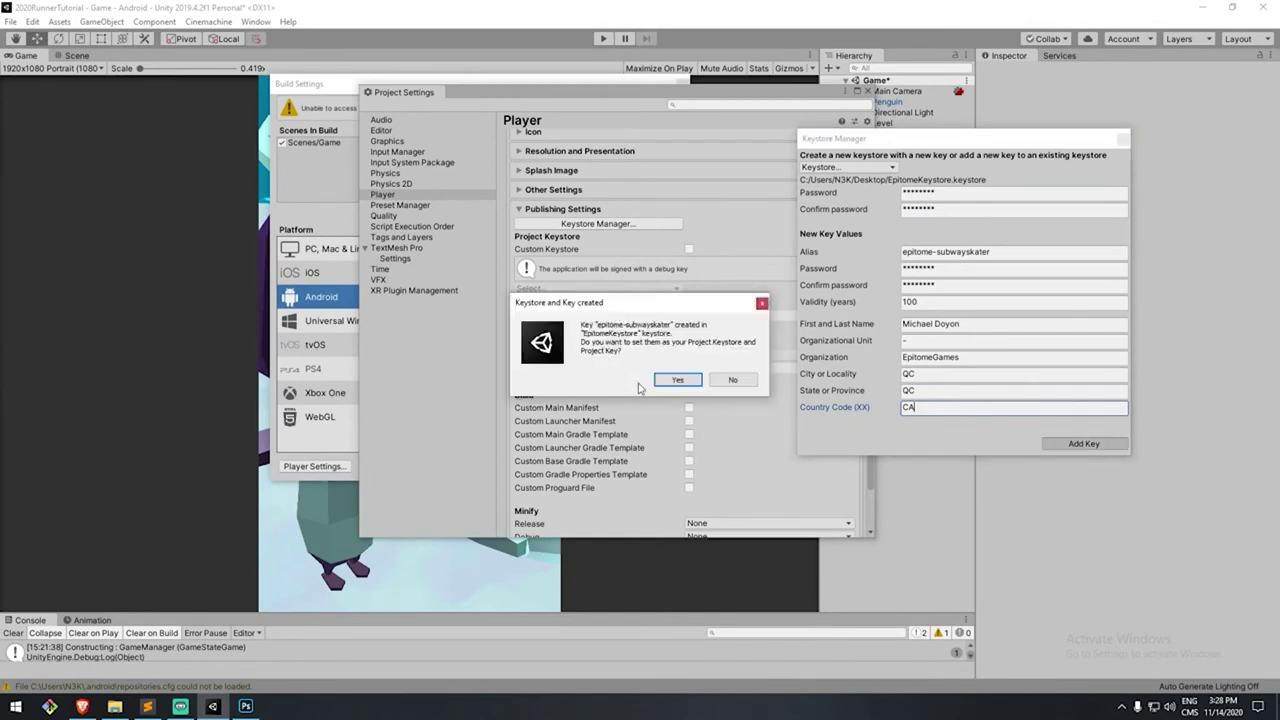
drag(692, 308, 714, 302)
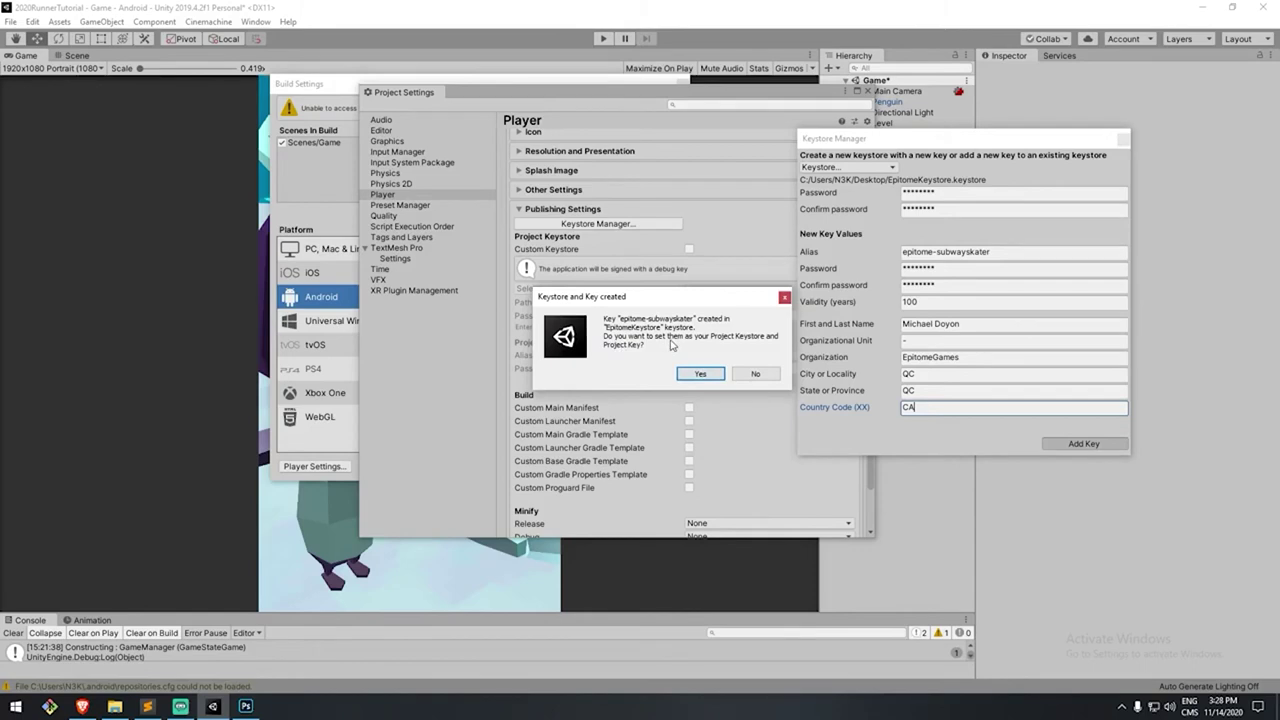
click(702, 374)
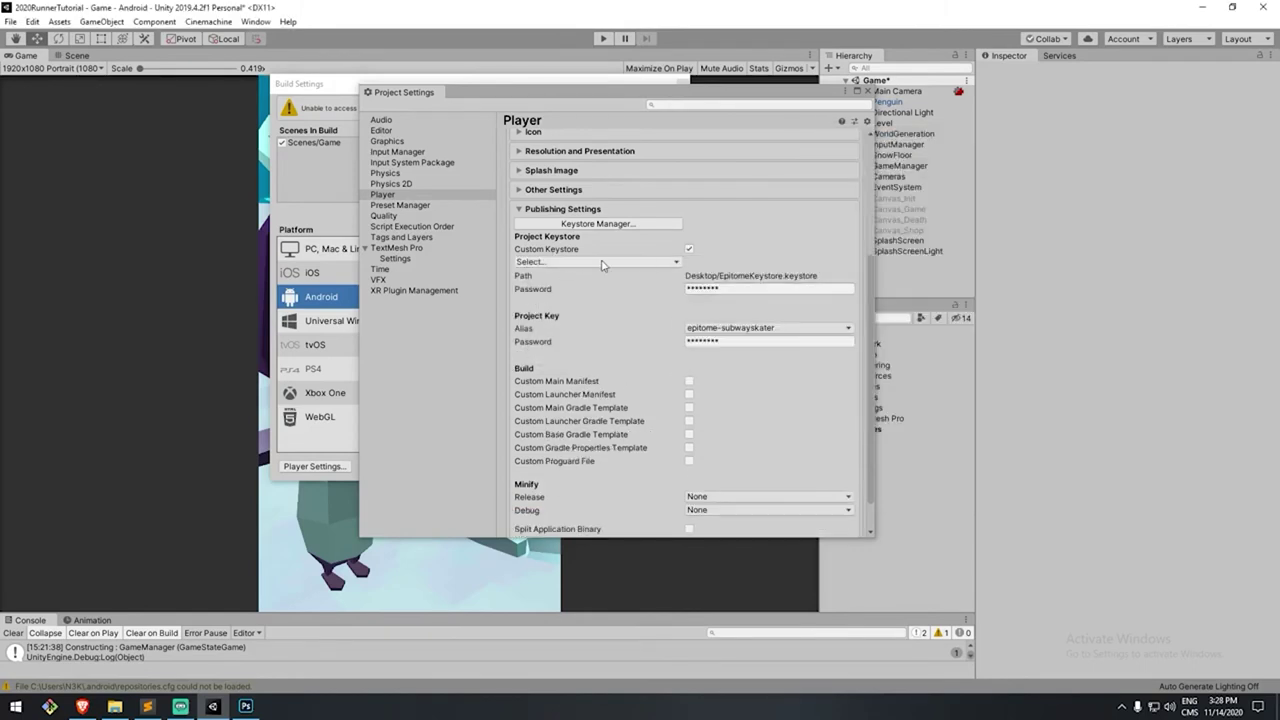
- Choose EpitomeKeystore.keystore on the Desktop as the project's custom keystore
click(555, 261)
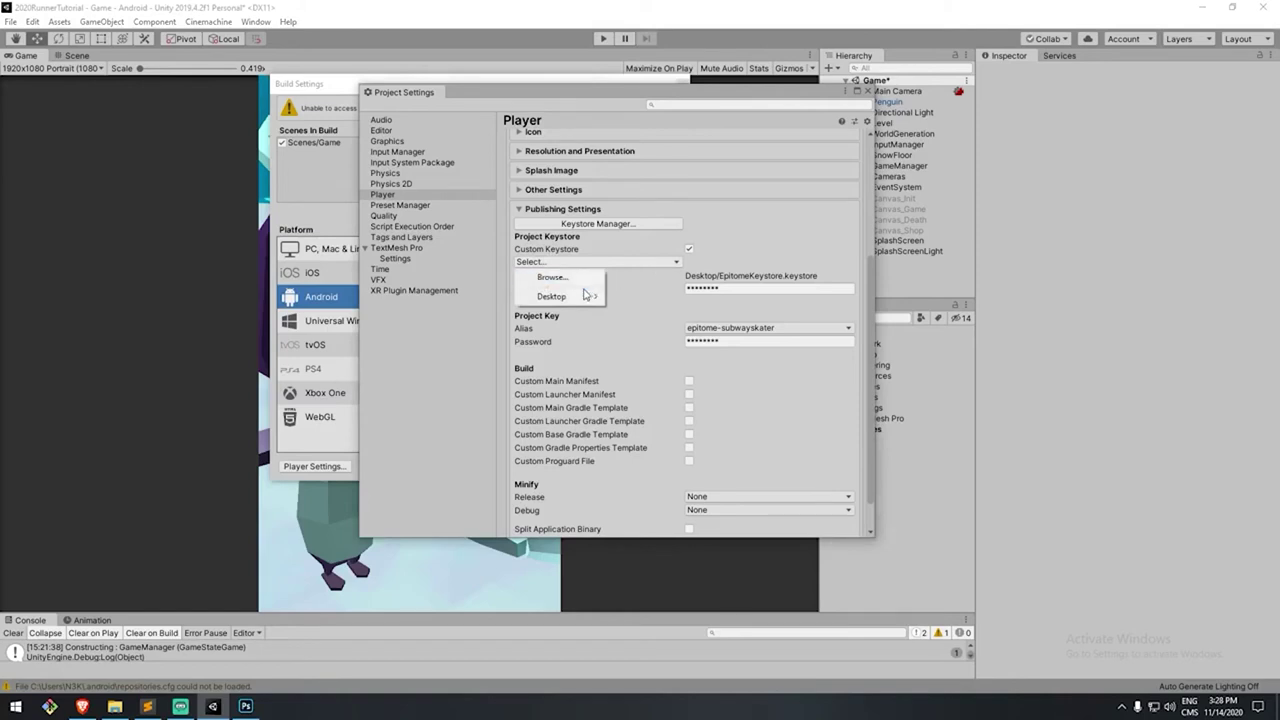
mouse_move(575, 297)
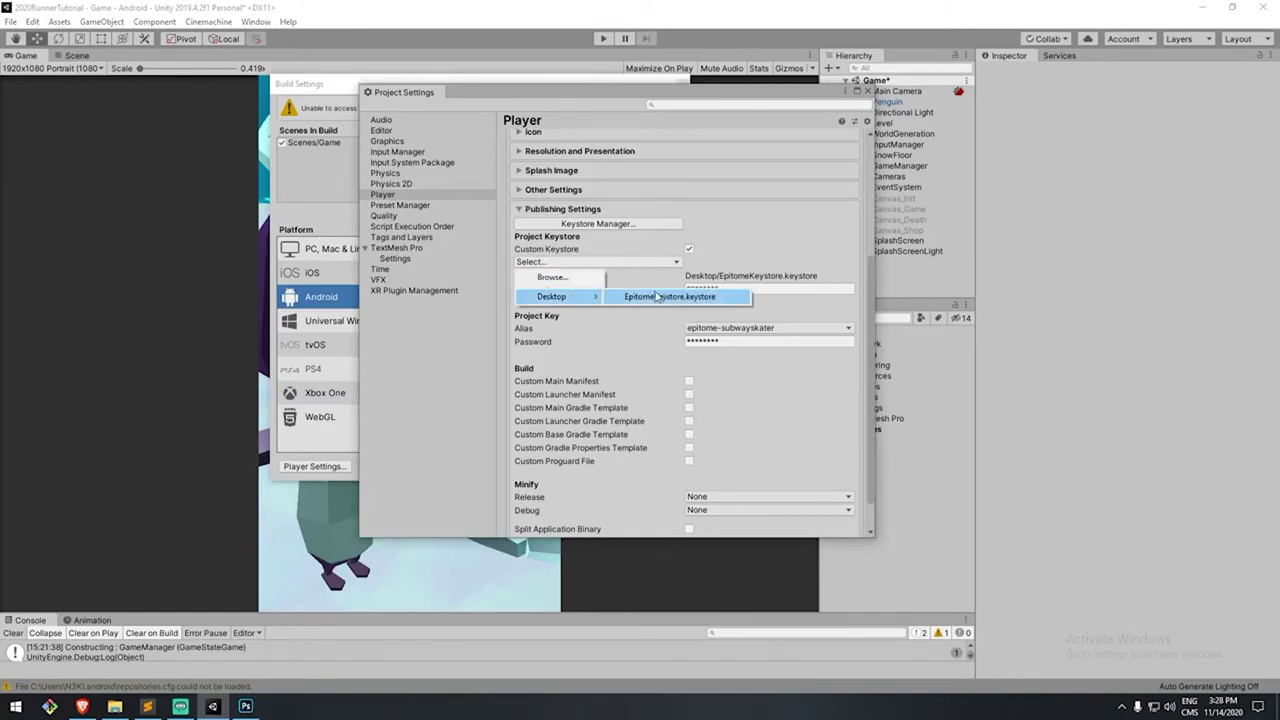
click(662, 293)
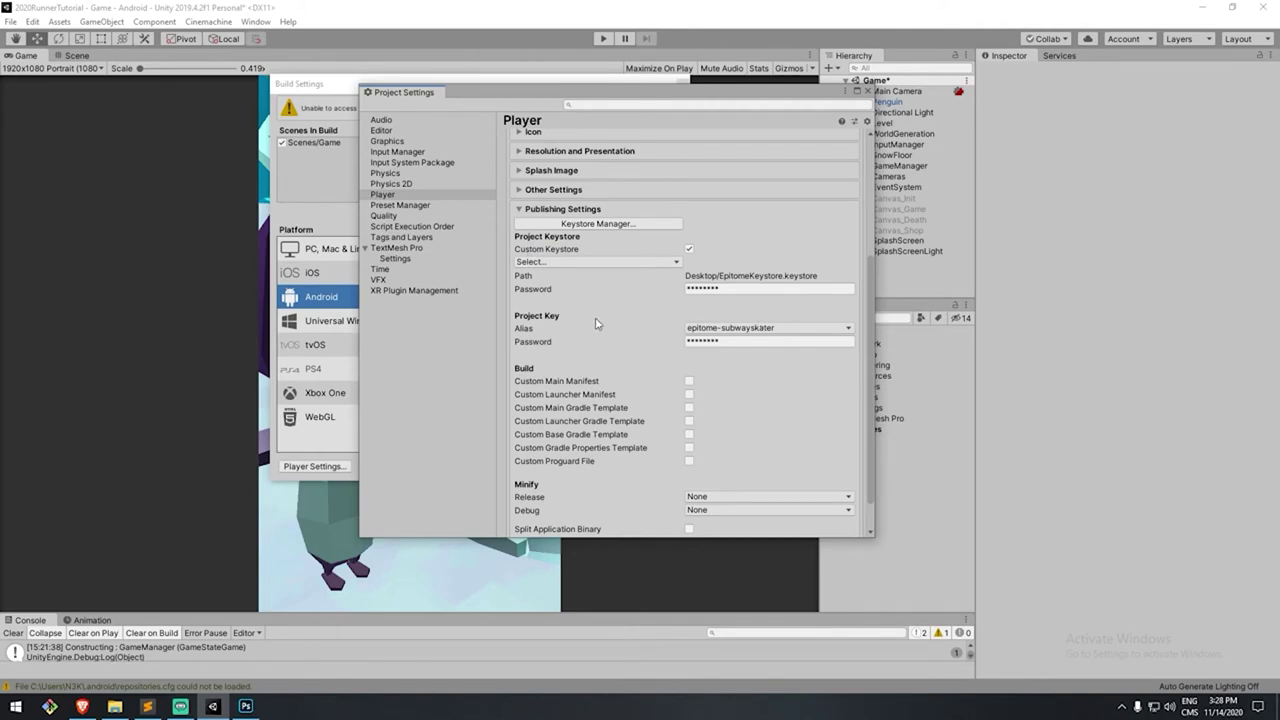
- Examine the keystore password field and the Minify options available for release builds
drag(756, 289, 637, 294)
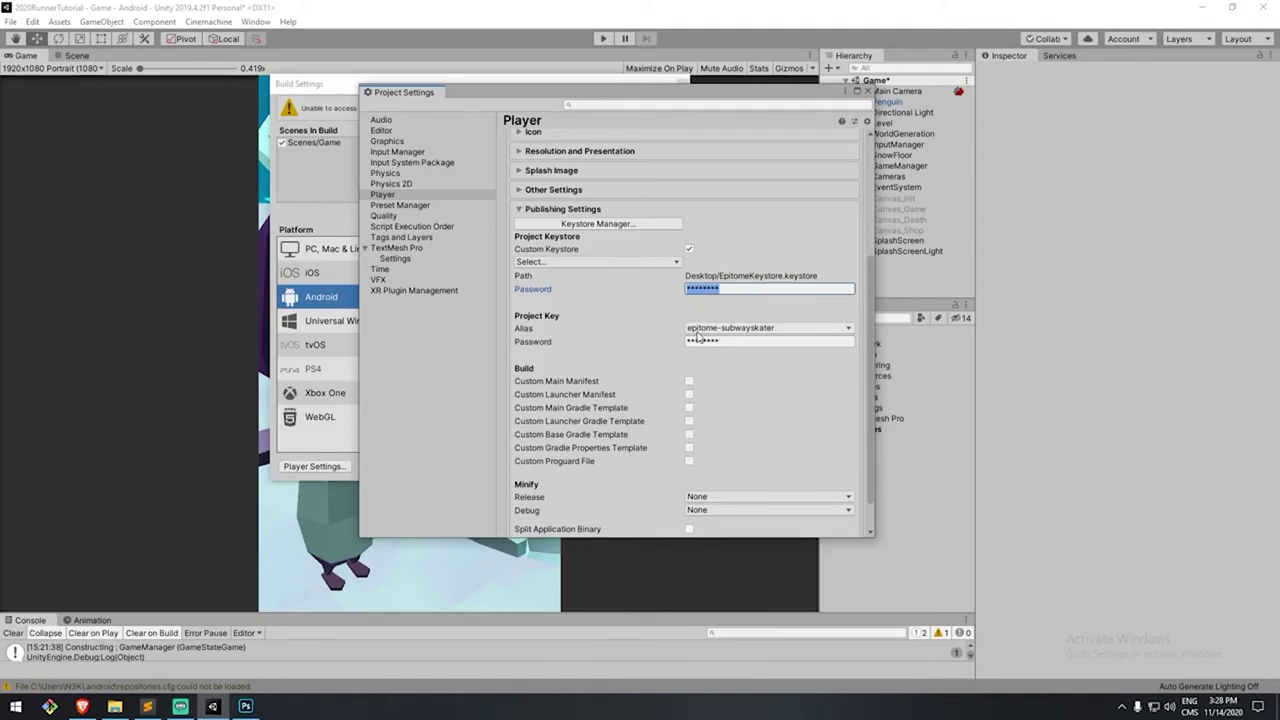
scroll(698, 338, down, 1)
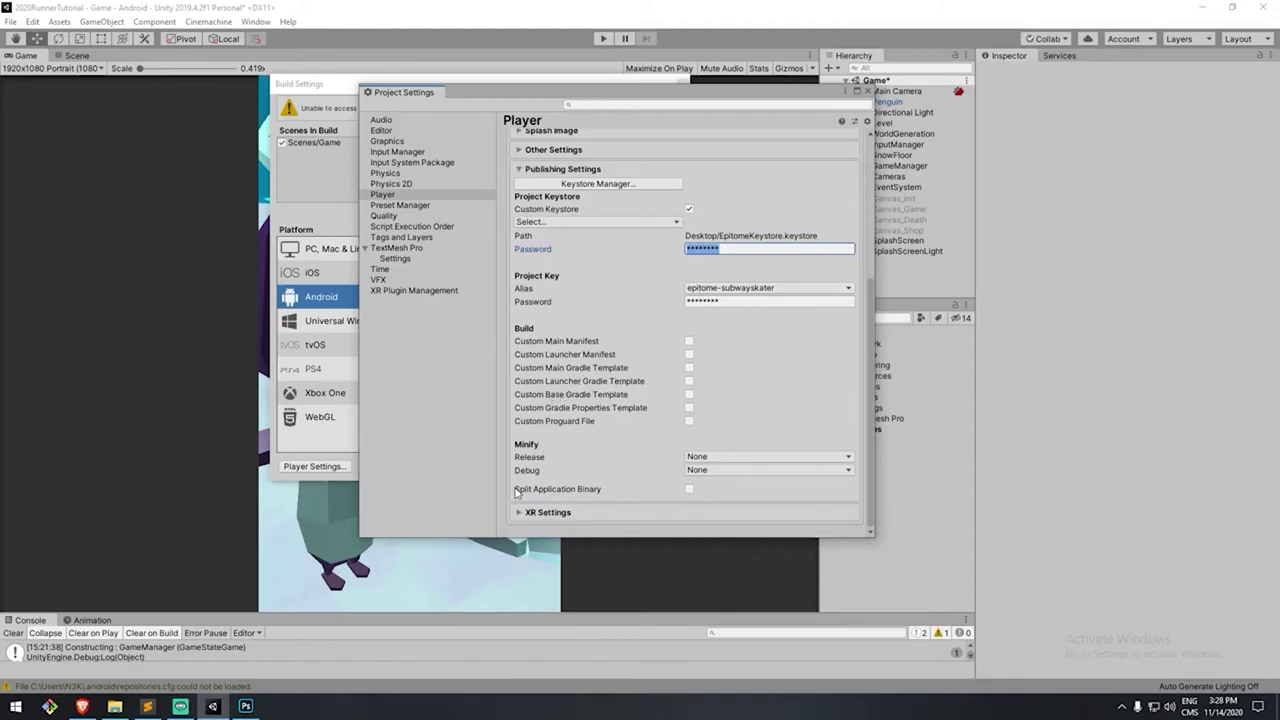
click(705, 458)
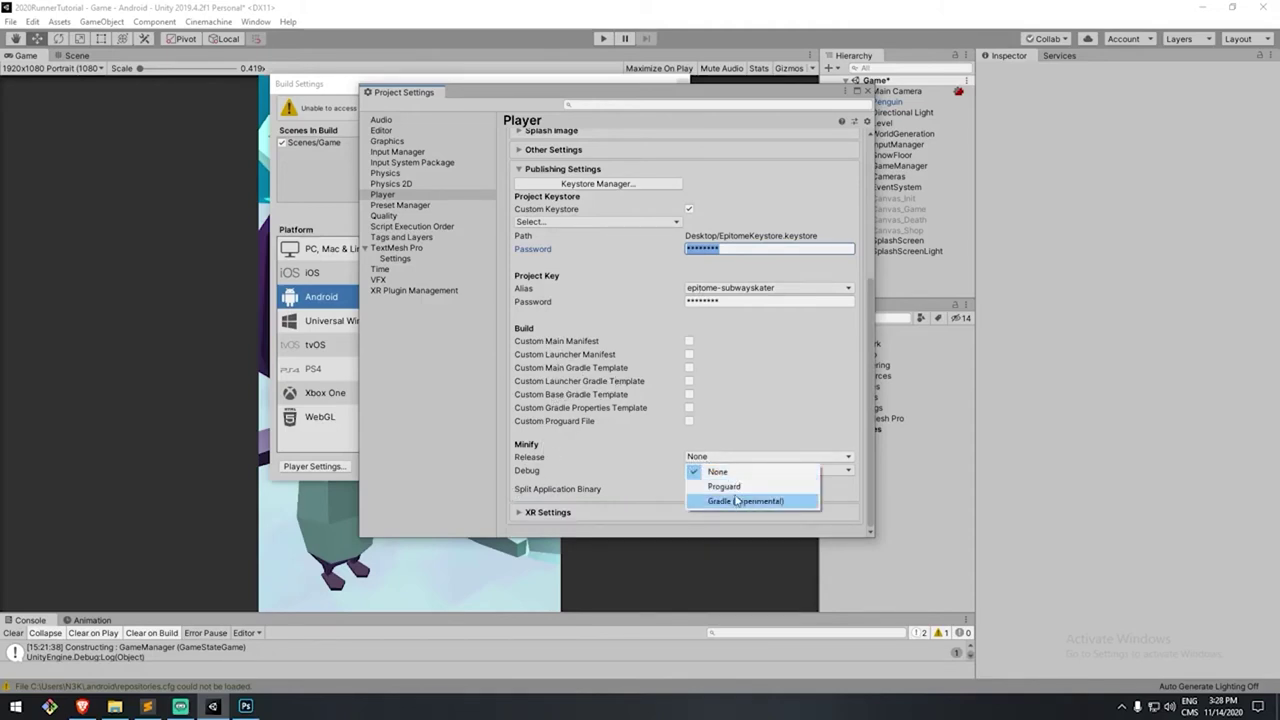
click(718, 450)
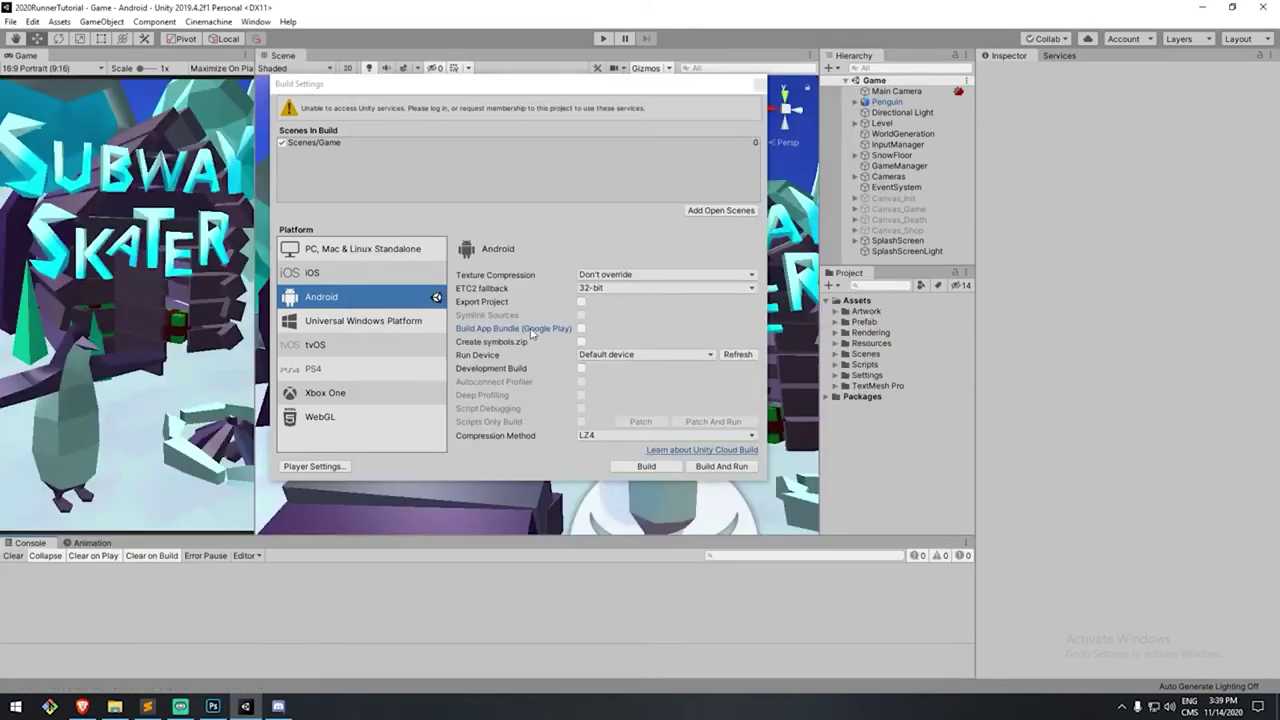
- Select API level 29 as the Minimum API Level in the Android Player settings' Other Settings
click(532, 334)
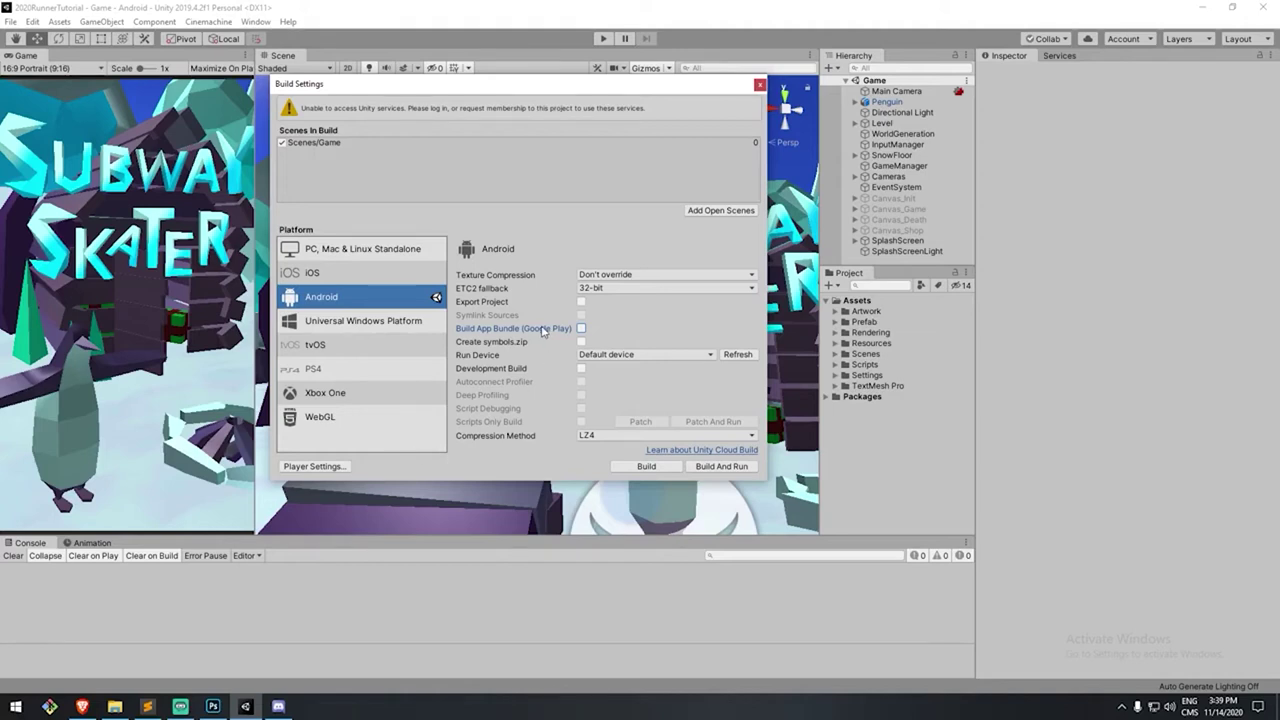
click(314, 466)
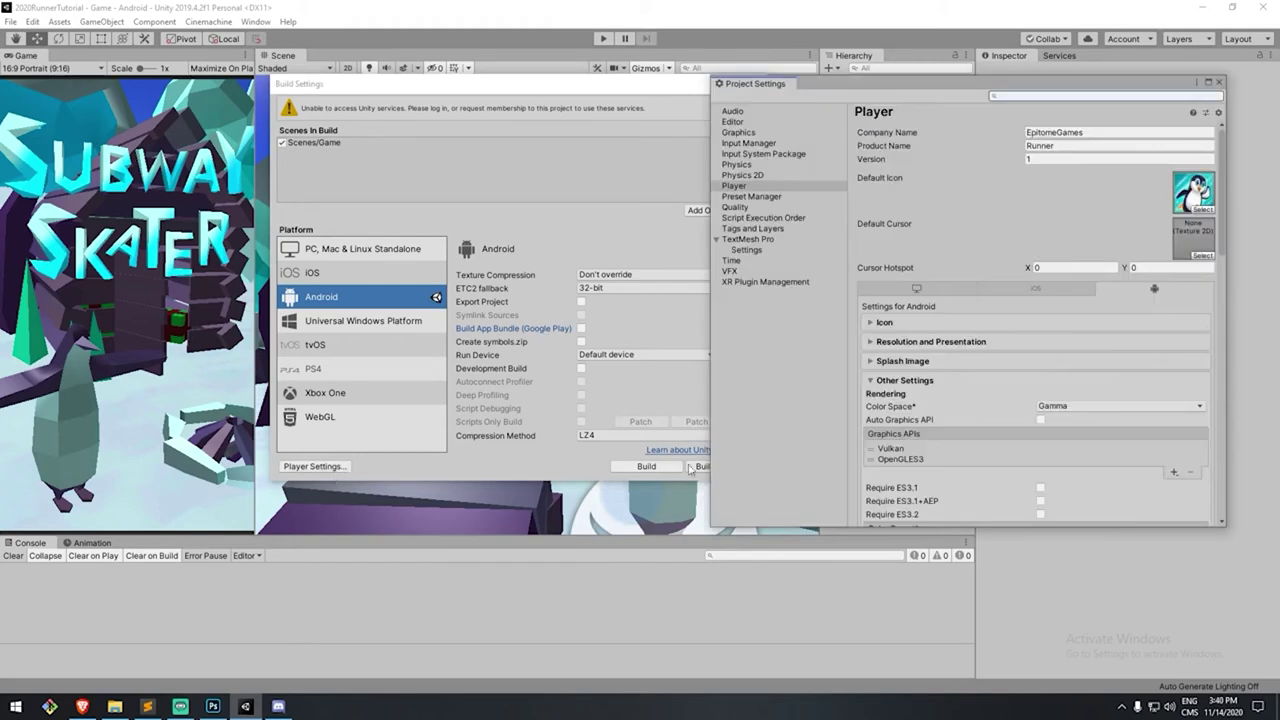
click(750, 186)
scroll(960, 322, down, 2)
click(906, 300)
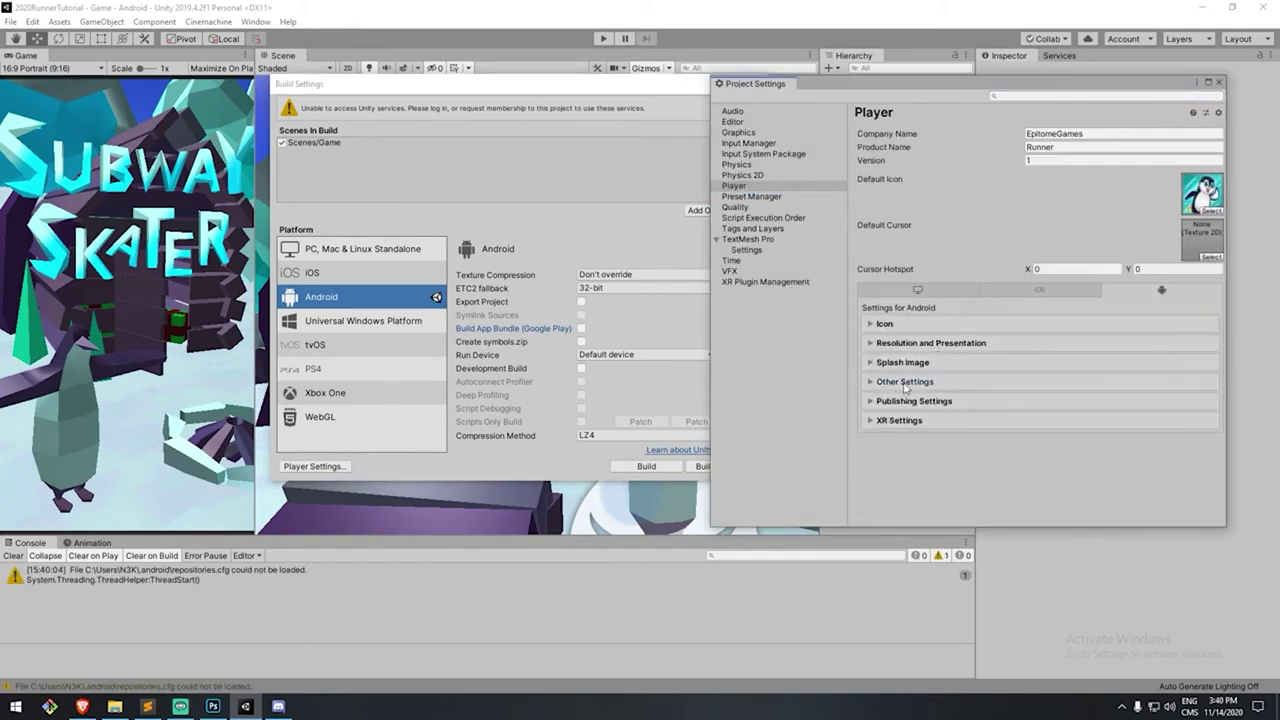
click(905, 381)
scroll(1124, 378, down, 6)
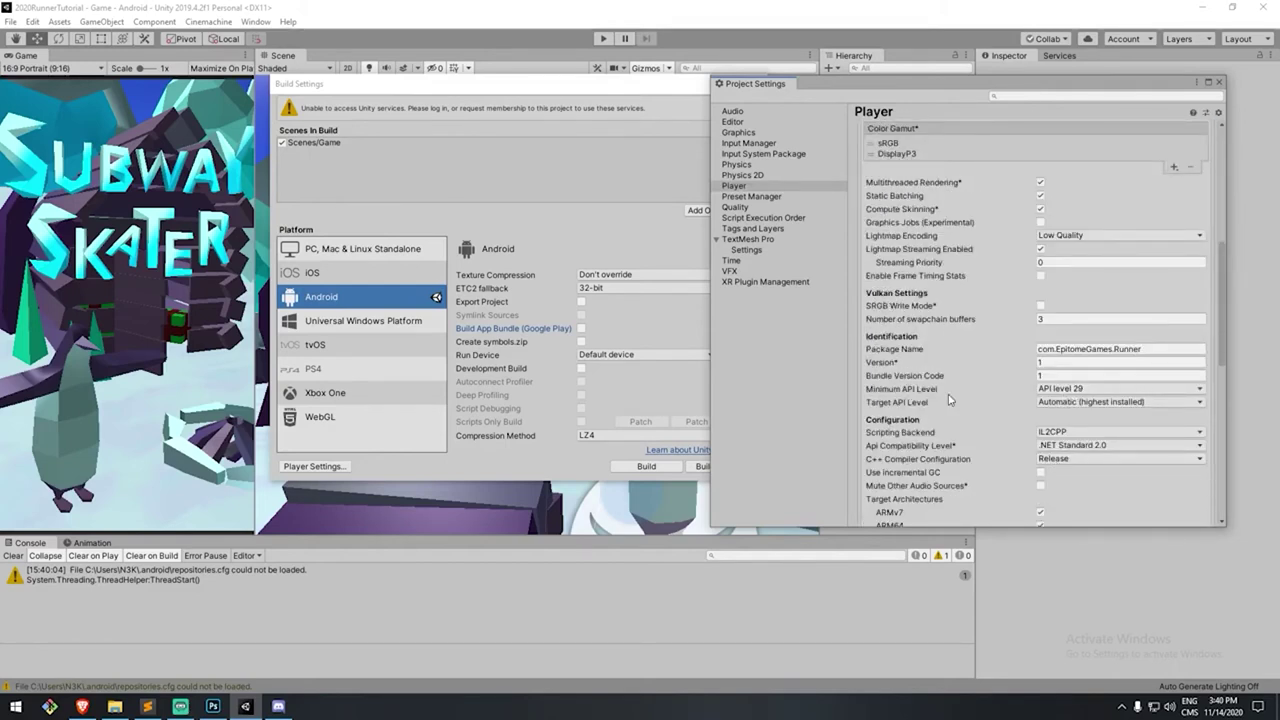
click(1102, 390)
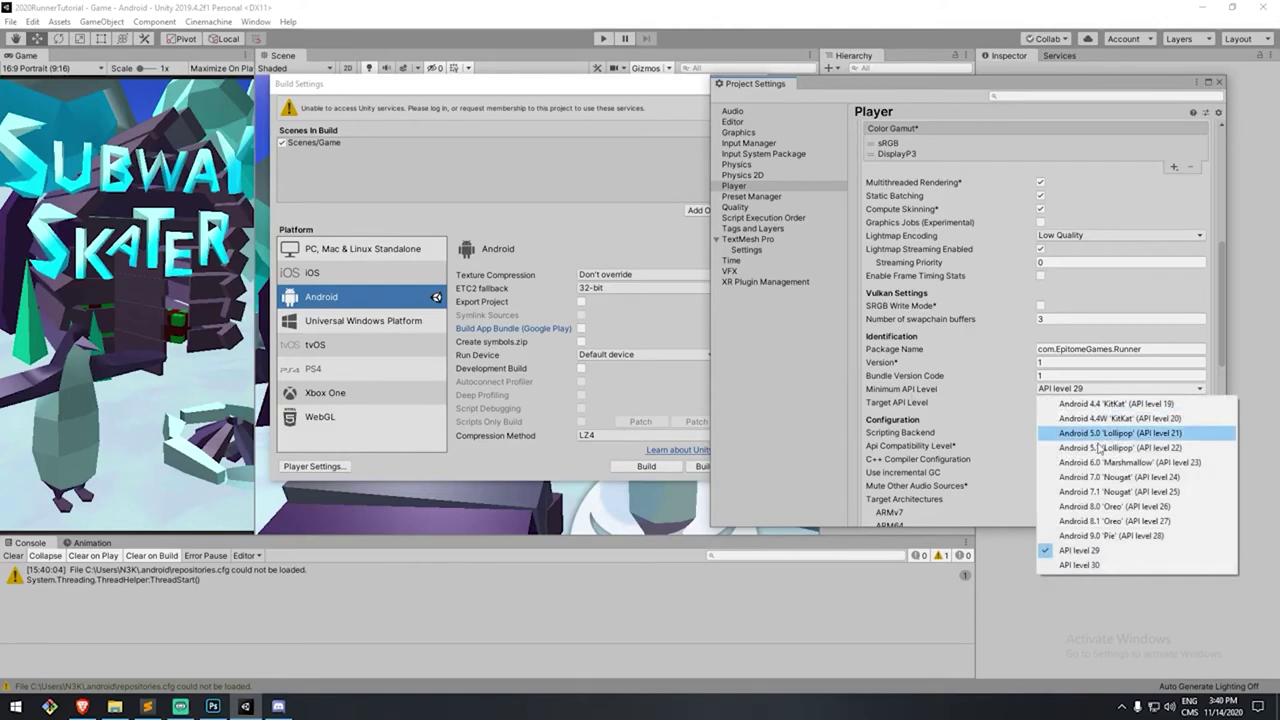
click(1085, 550)
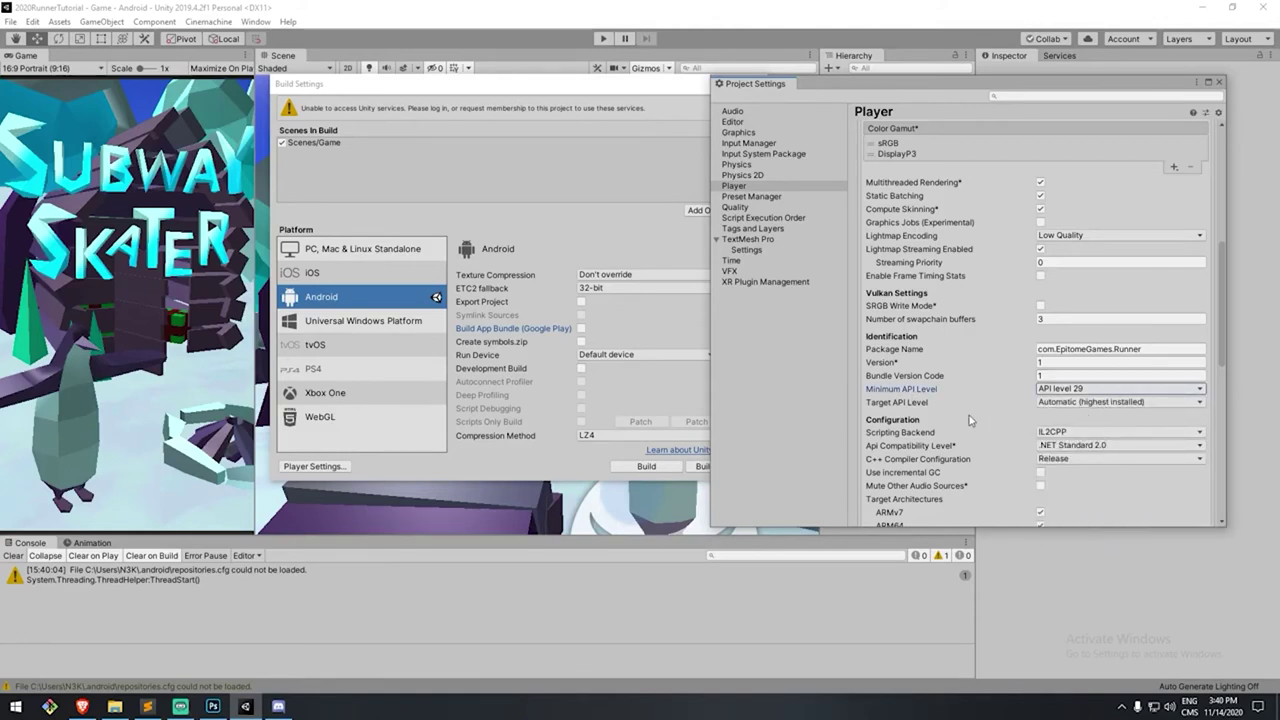
scroll(978, 410, down, 2)
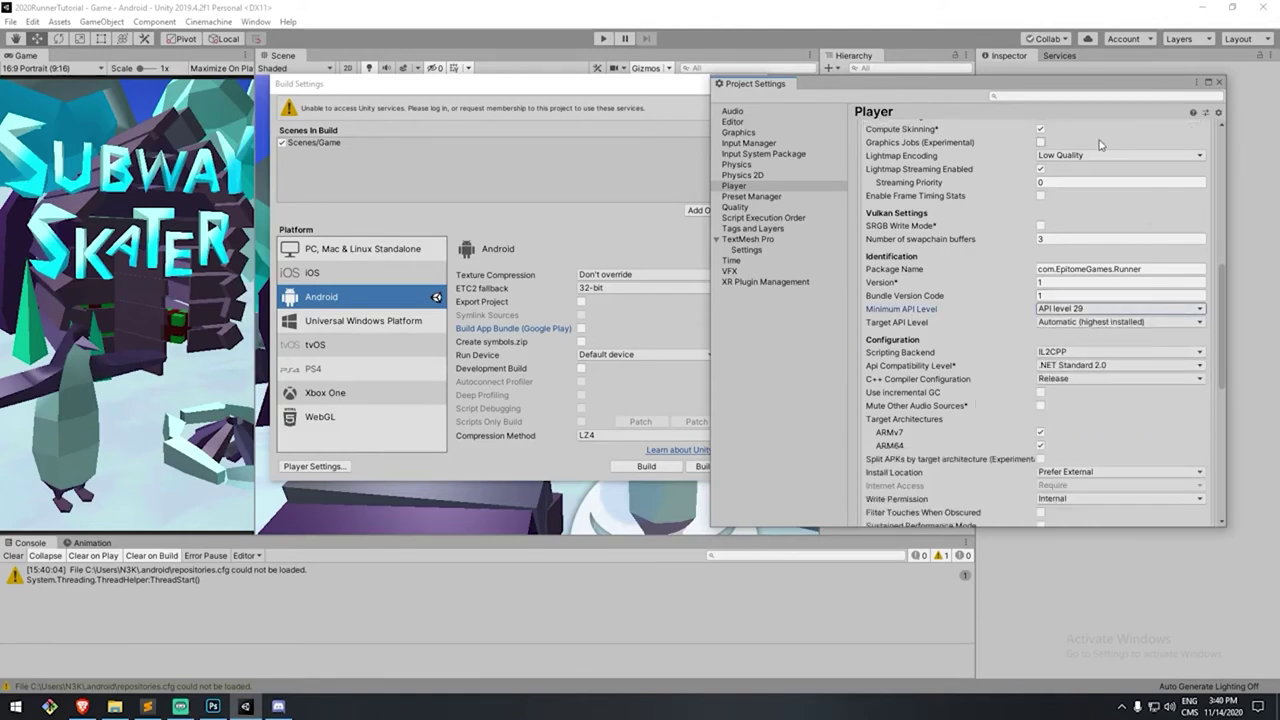
click(1218, 85)
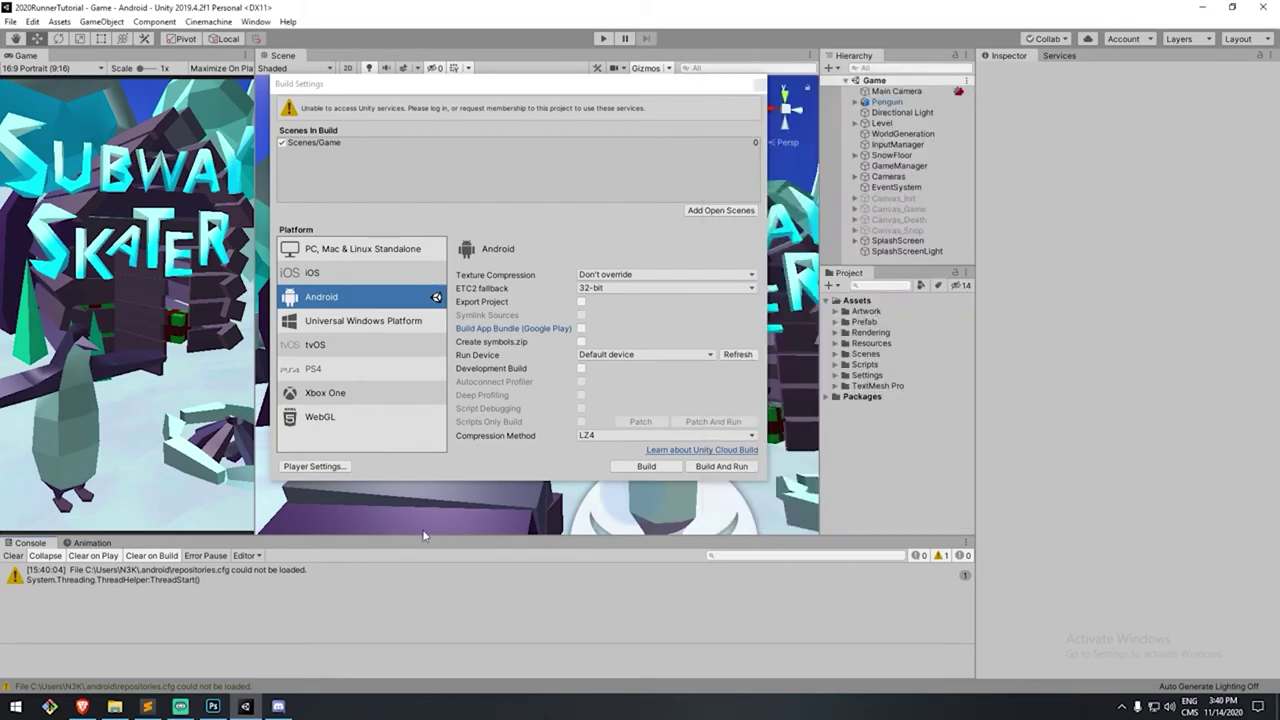
- Try to build the Android APK as ReleaseCandidate in the project's Build folder
click(650, 467)
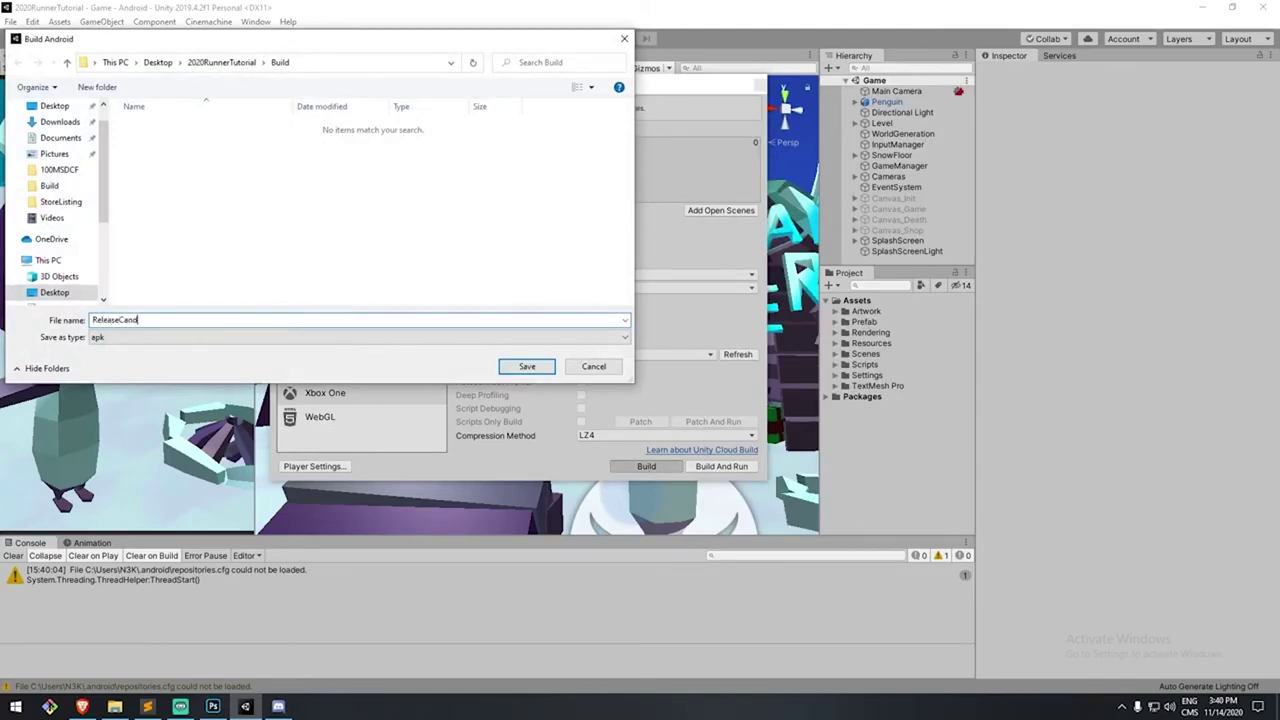
text(ReleaseCandidate)
key(Return)
key(Return)
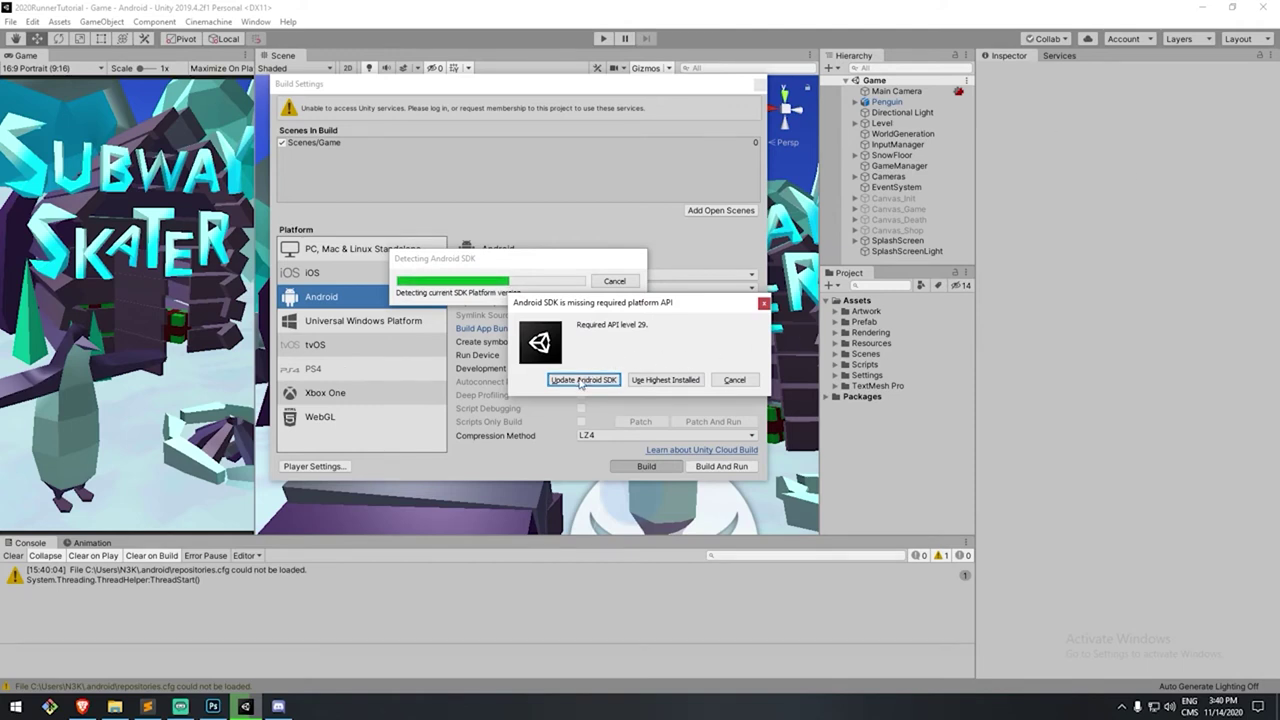
drag(686, 306, 688, 277)
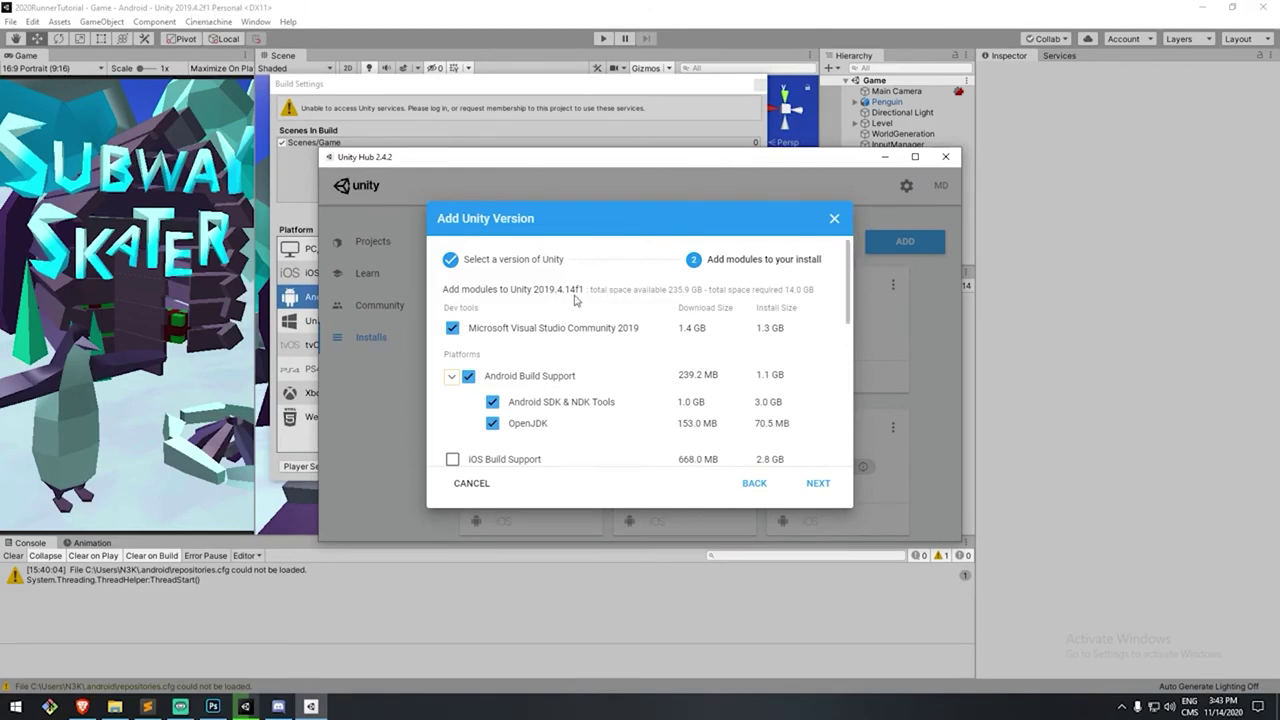
- Install Unity 2019.4.14f1 with Android Build Support through Unity Hub, accepting the Visual Studio and Android SDK and NDK licence terms
click(816, 484)
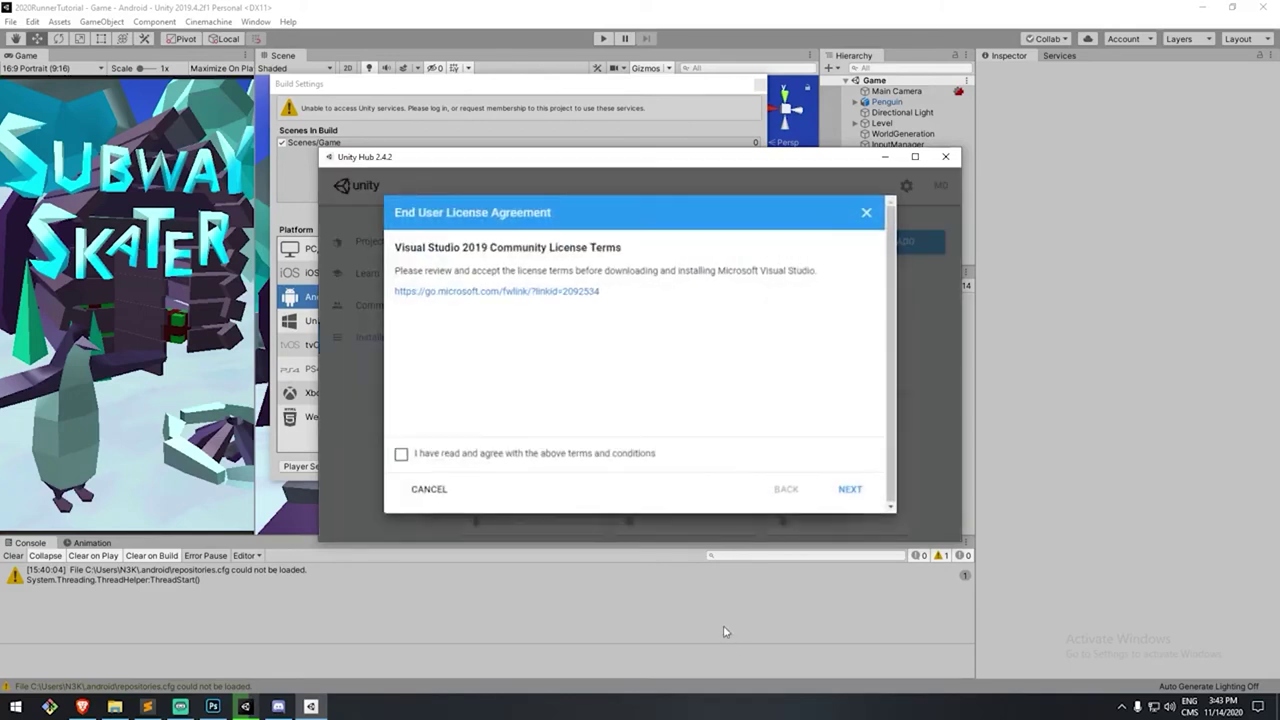
click(401, 454)
click(849, 489)
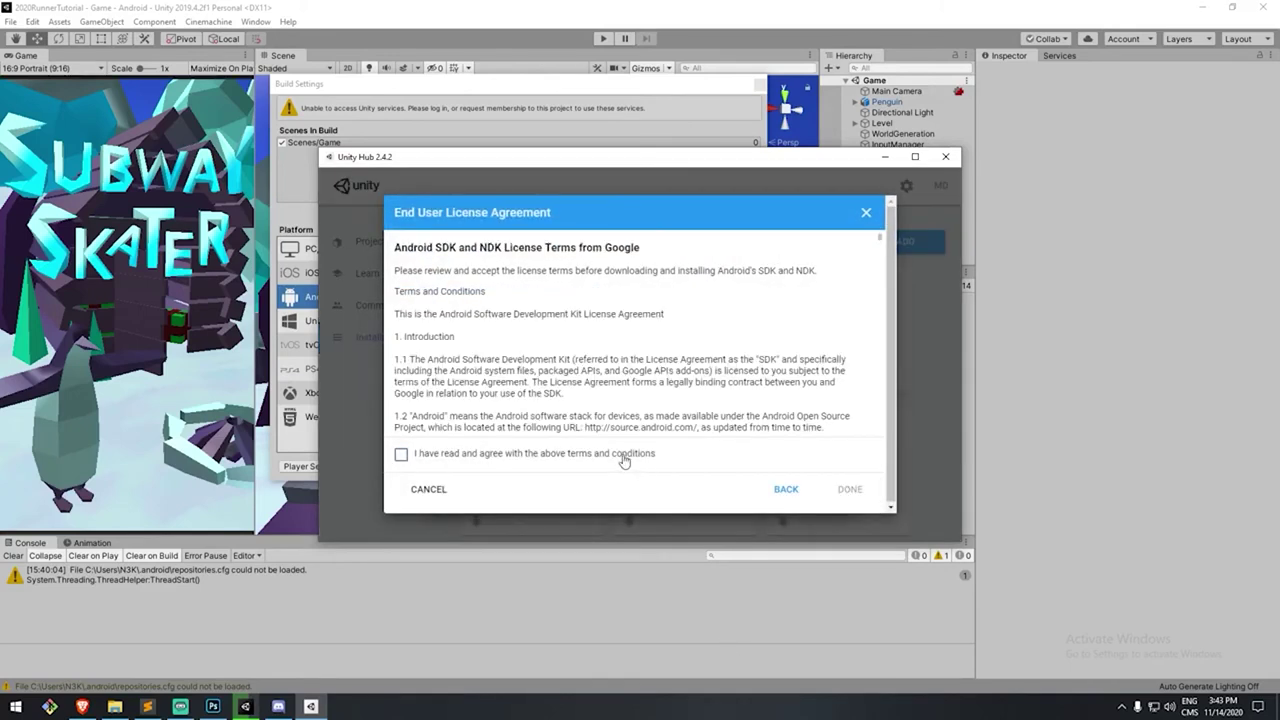
click(622, 455)
click(849, 489)
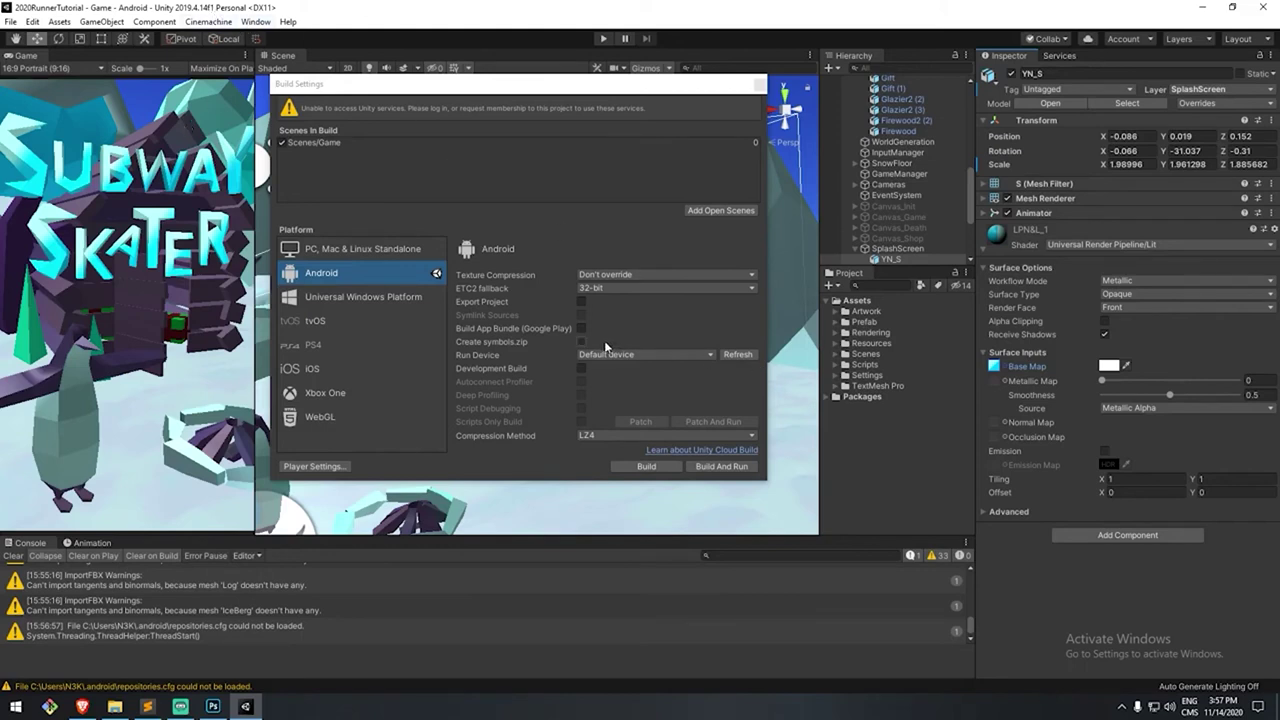
- Enable Build App Bundle (Google Play) and select Android 10.0 (API level 29) as the minimum API level
click(581, 328)
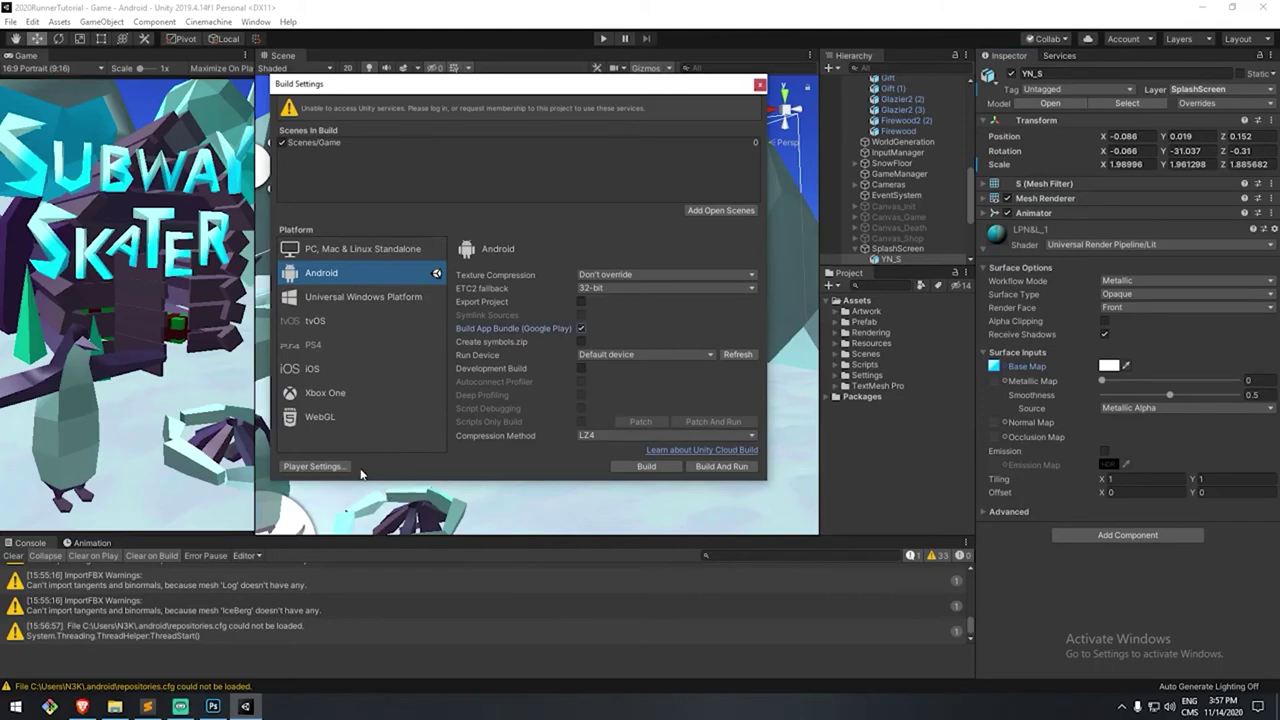
click(314, 466)
drag(936, 93, 522, 92)
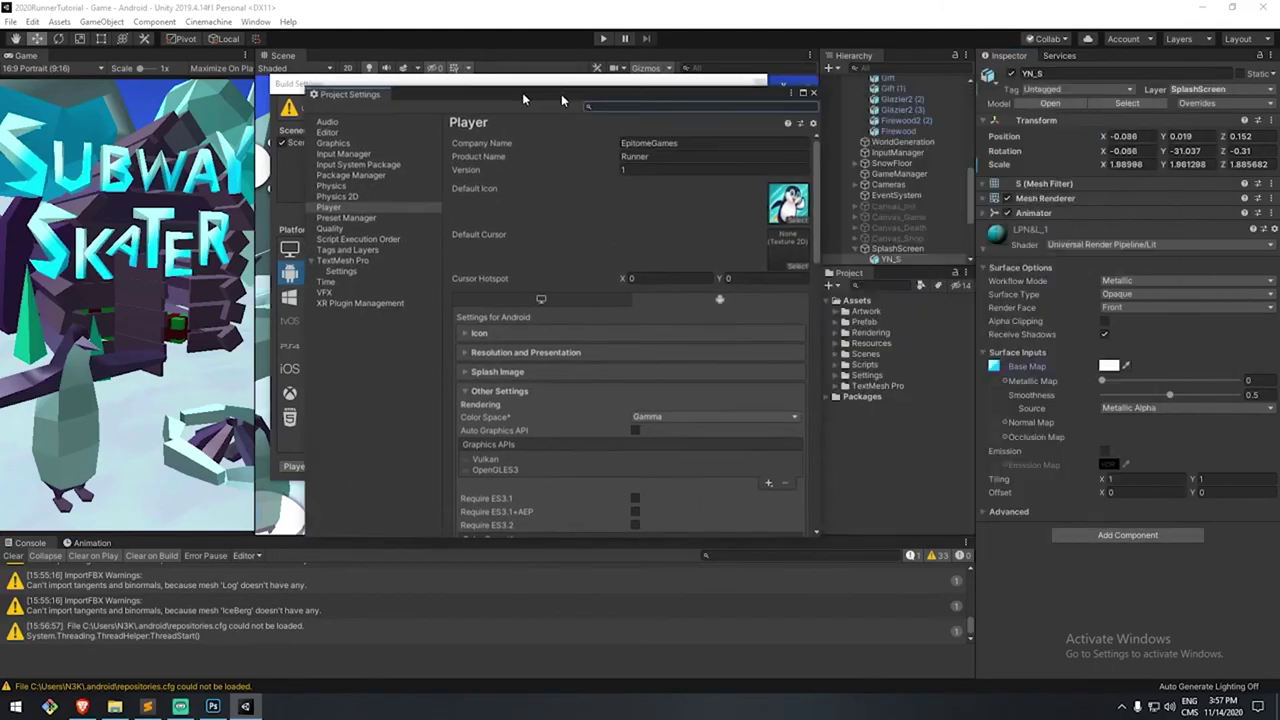
scroll(528, 250, down, 3)
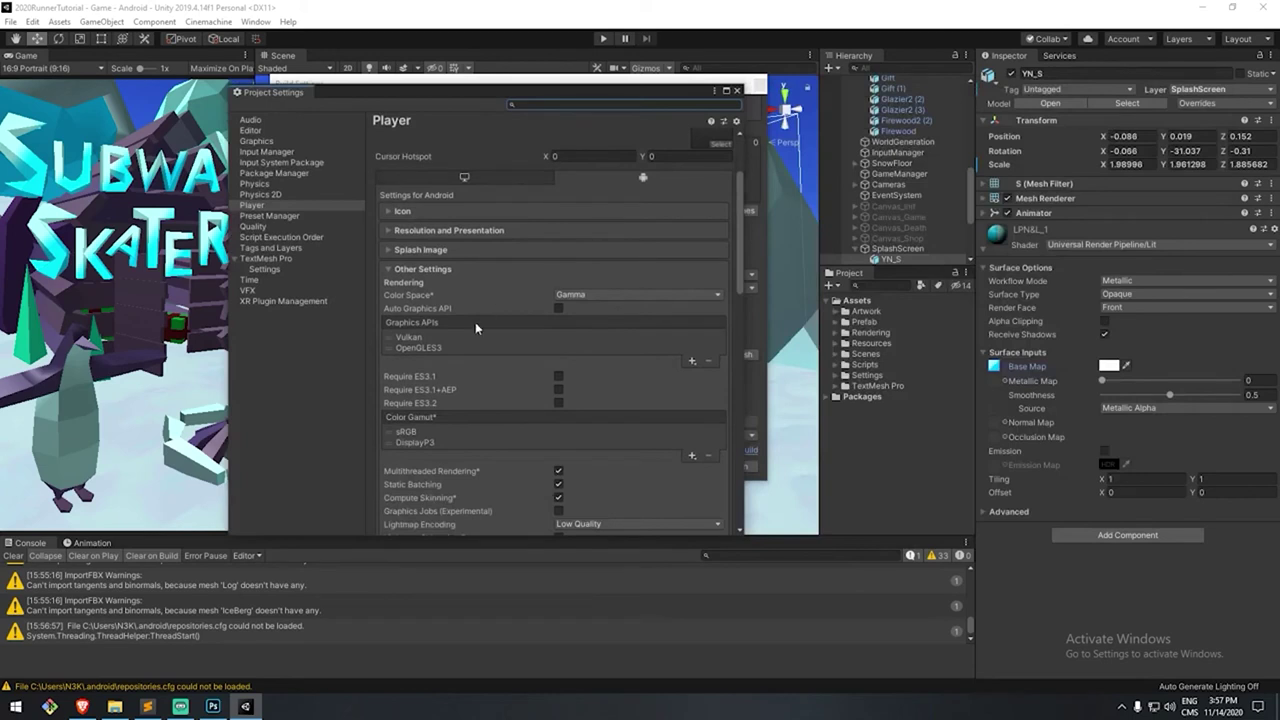
scroll(475, 322, down, 7)
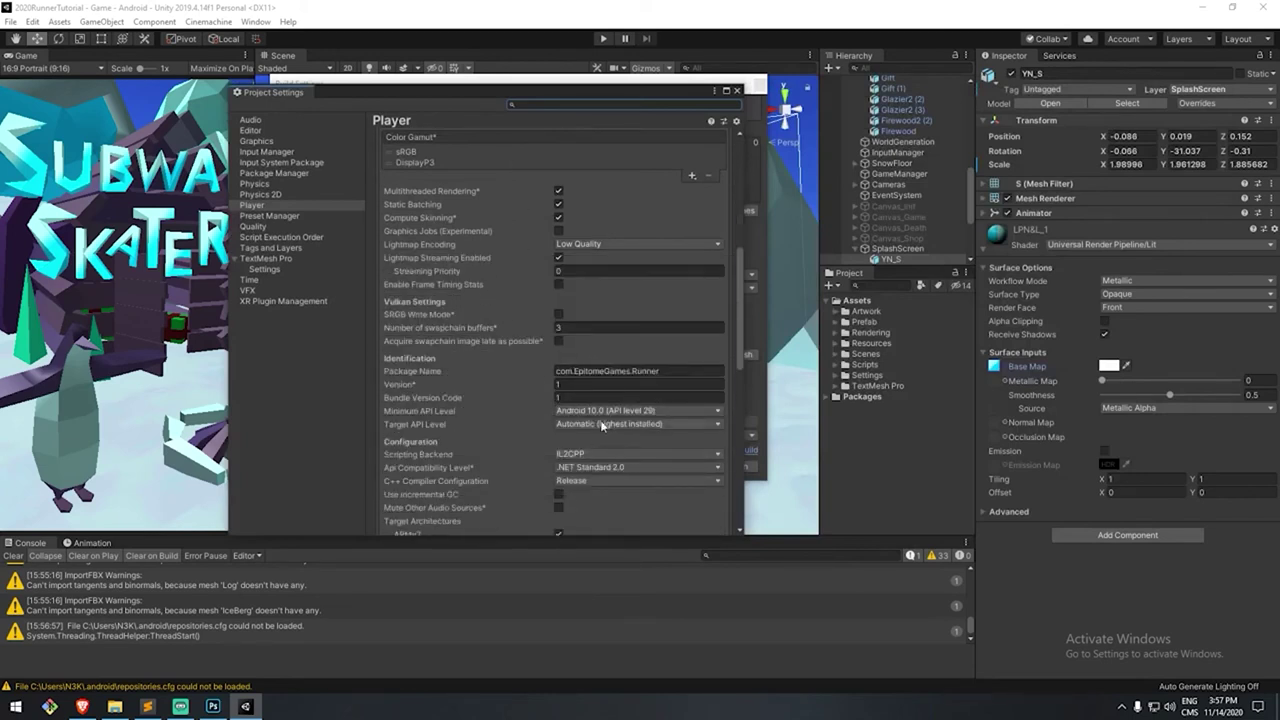
click(591, 412)
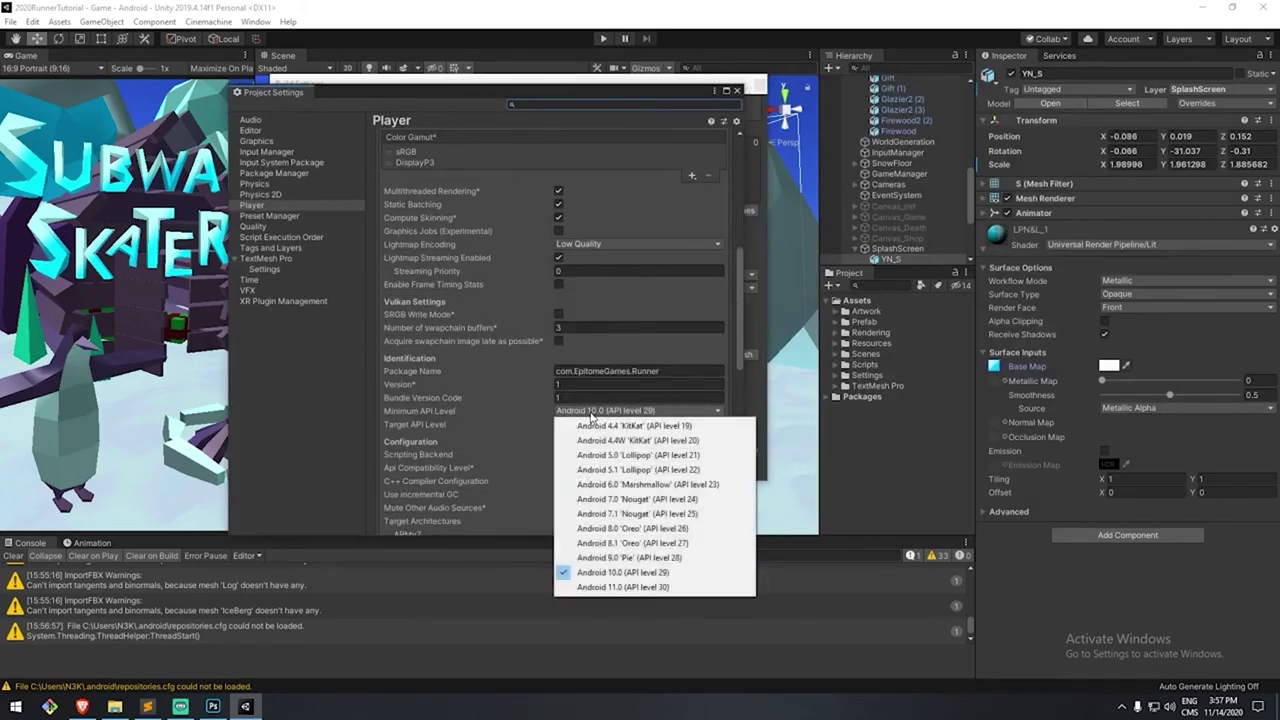
click(659, 575)
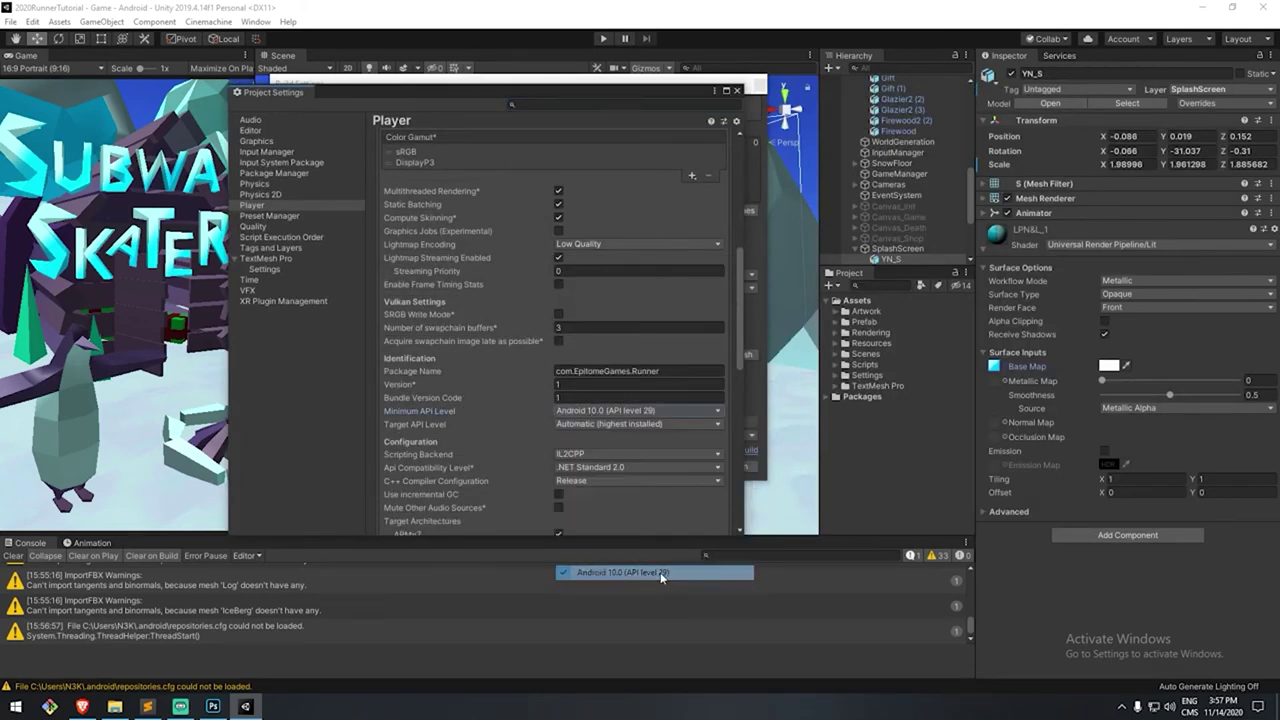
click(737, 92)
- Try to build the Android app bundle as ReleaseCandidate in the project's Build folder
click(646, 466)
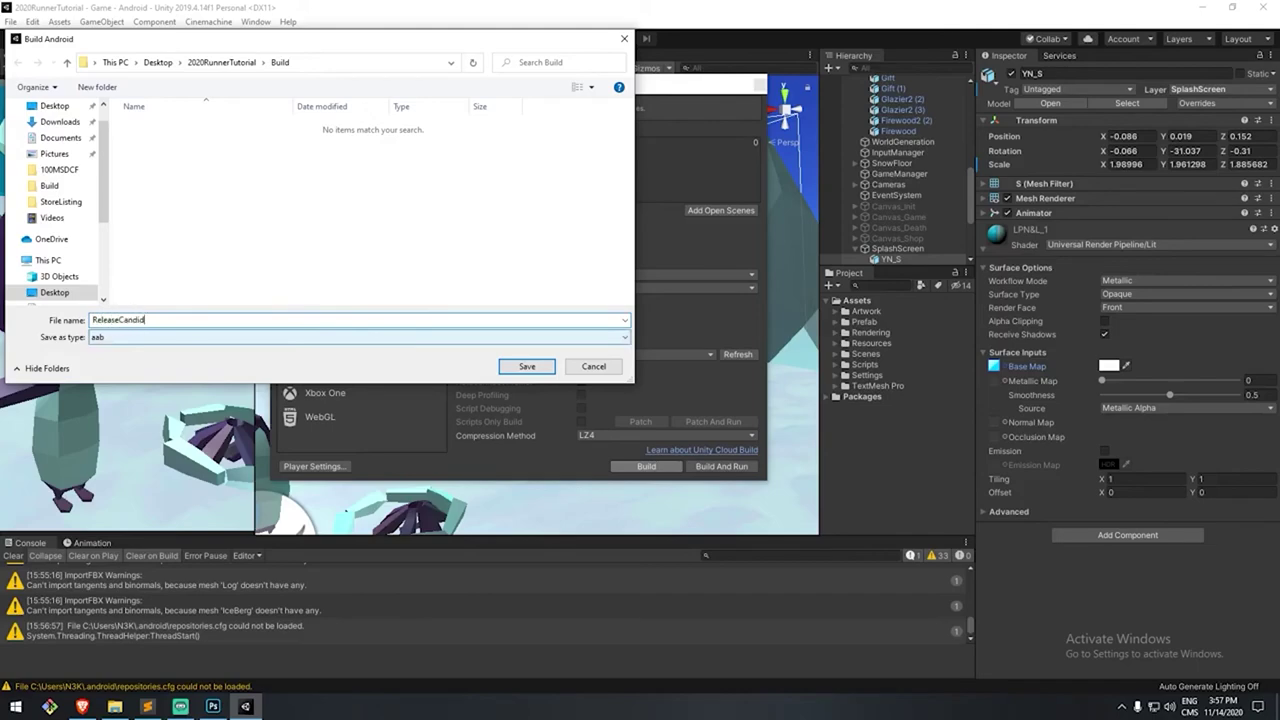
key(Return)
key(Return)
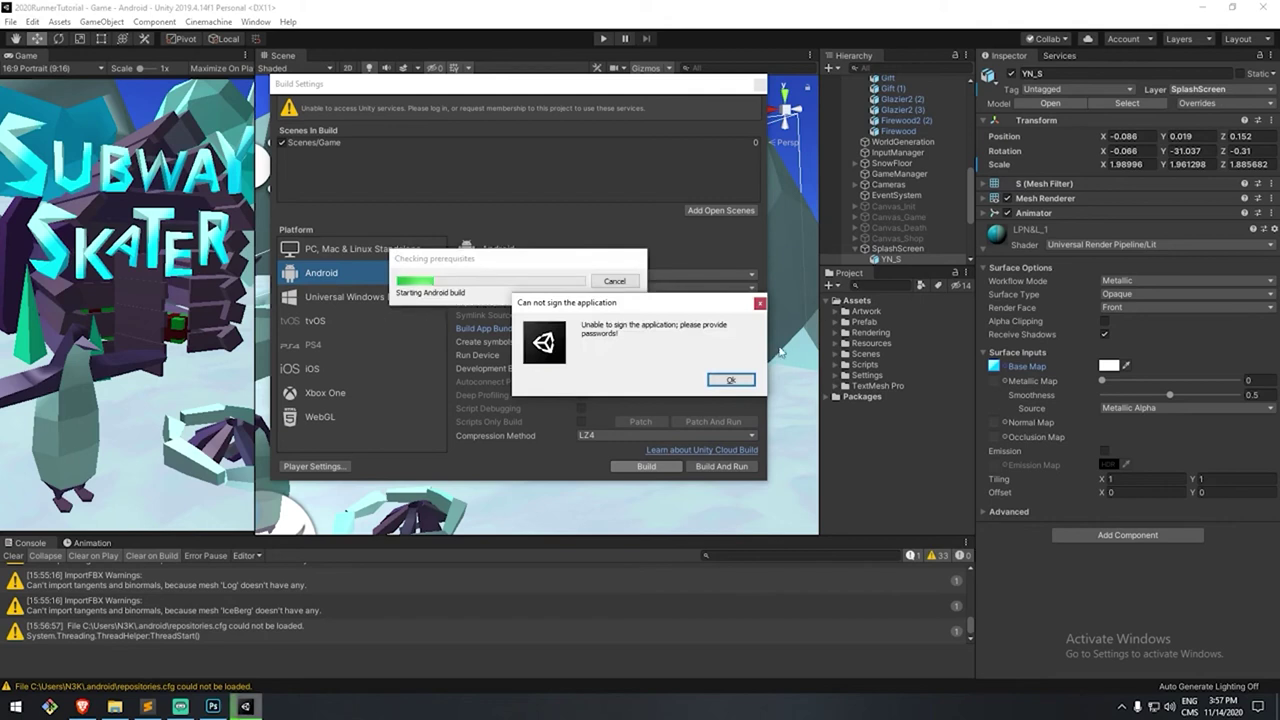
click(731, 380)
- Enter the EpitomeKeystore password and the epitome-subwayskater key password in the Android Publishing Settings
click(314, 466)
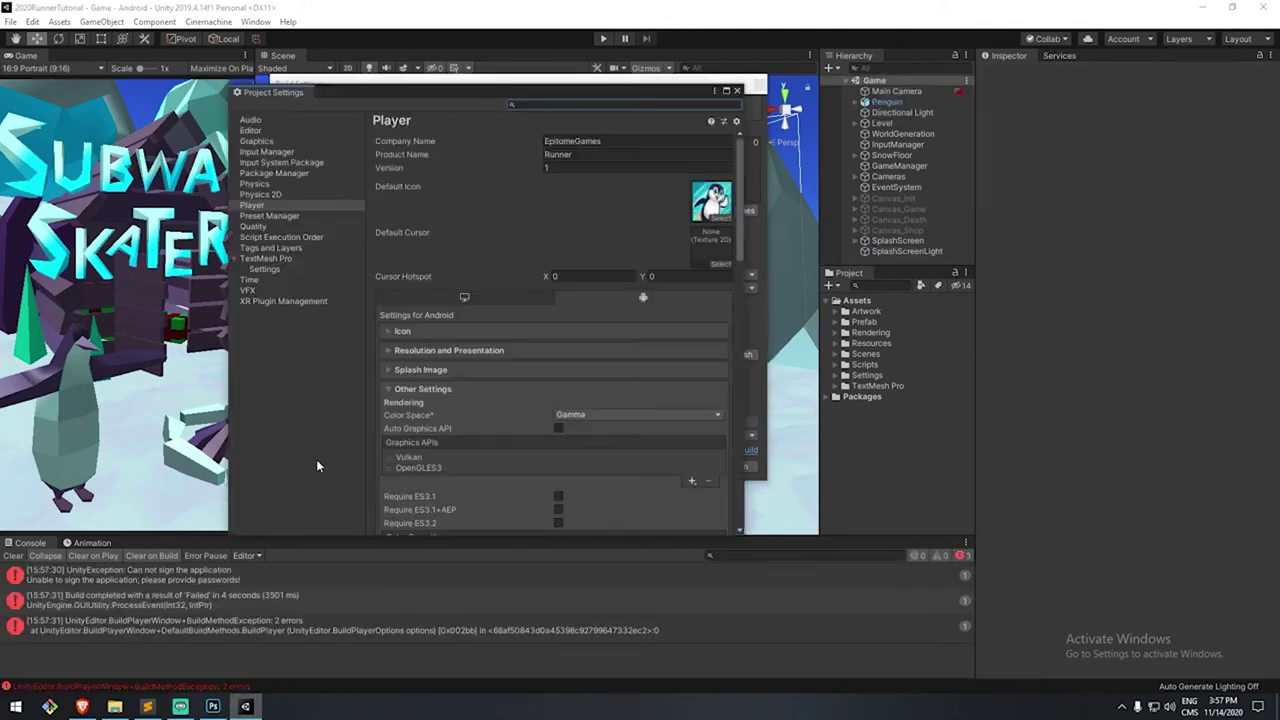
scroll(640, 310, down, 3)
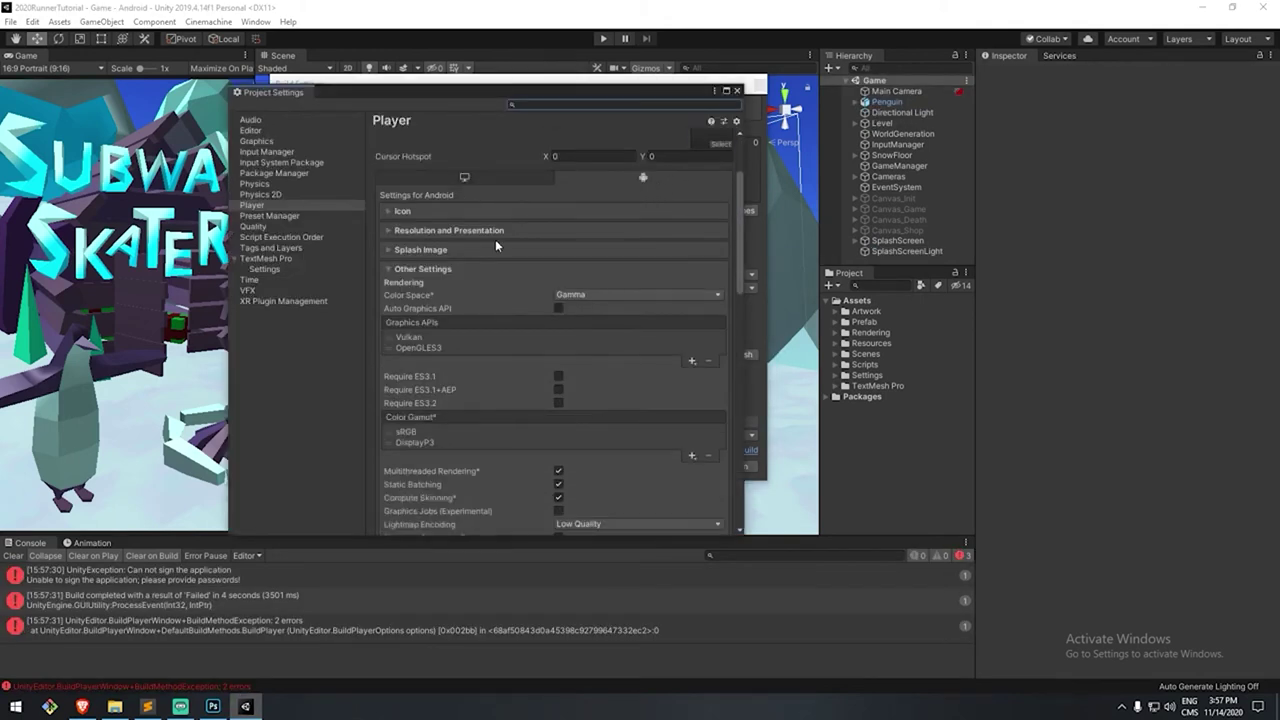
click(400, 270)
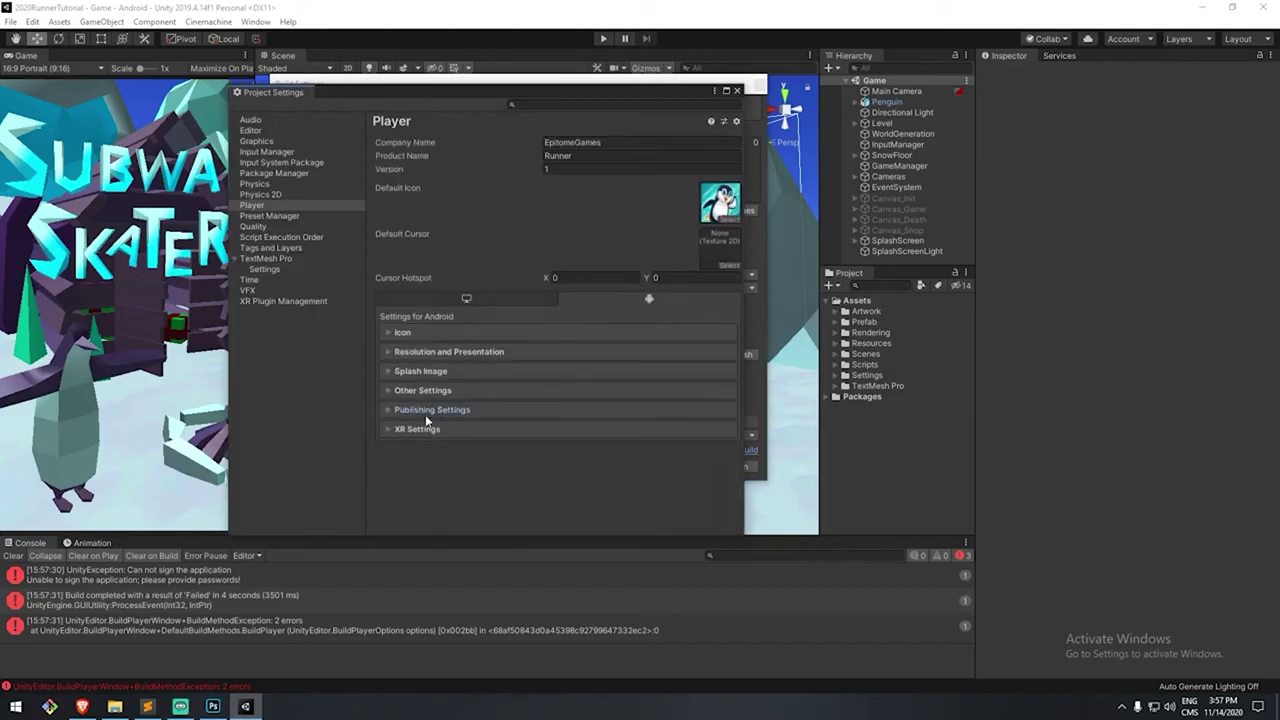
click(428, 410)
scroll(500, 418, down, 2)
click(598, 409)
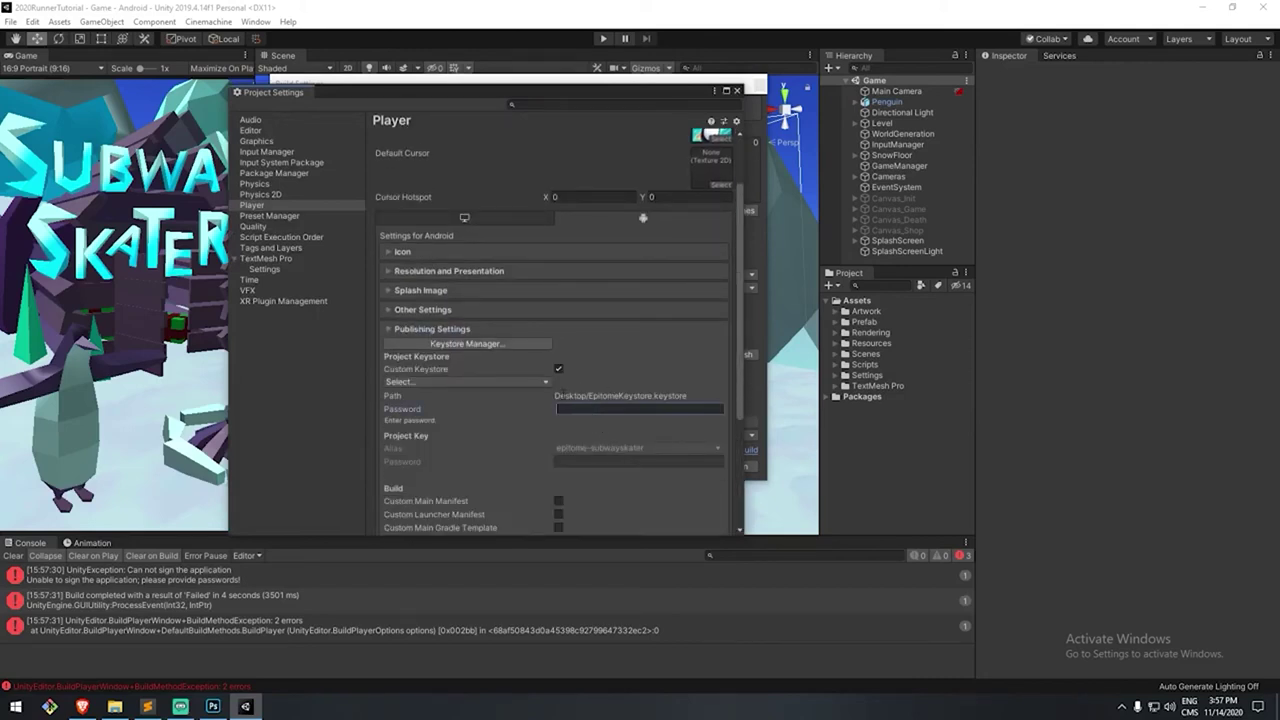
text(****)
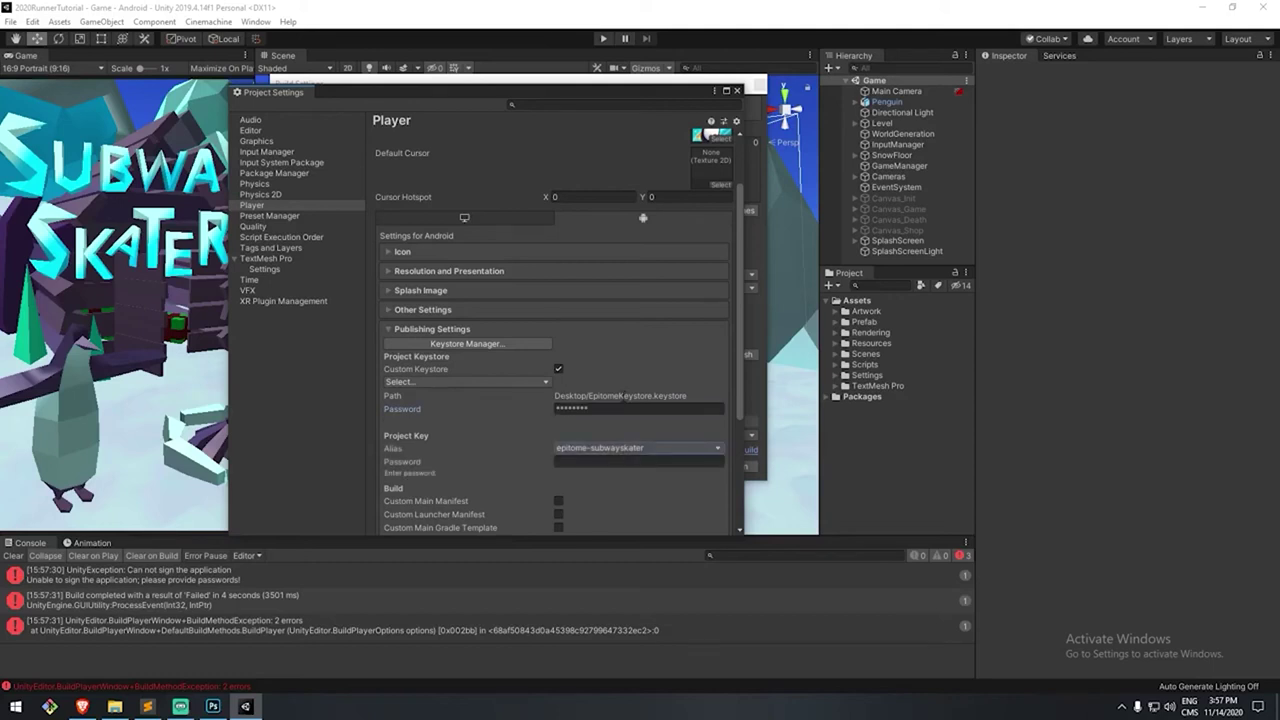
click(577, 460)
text(*)
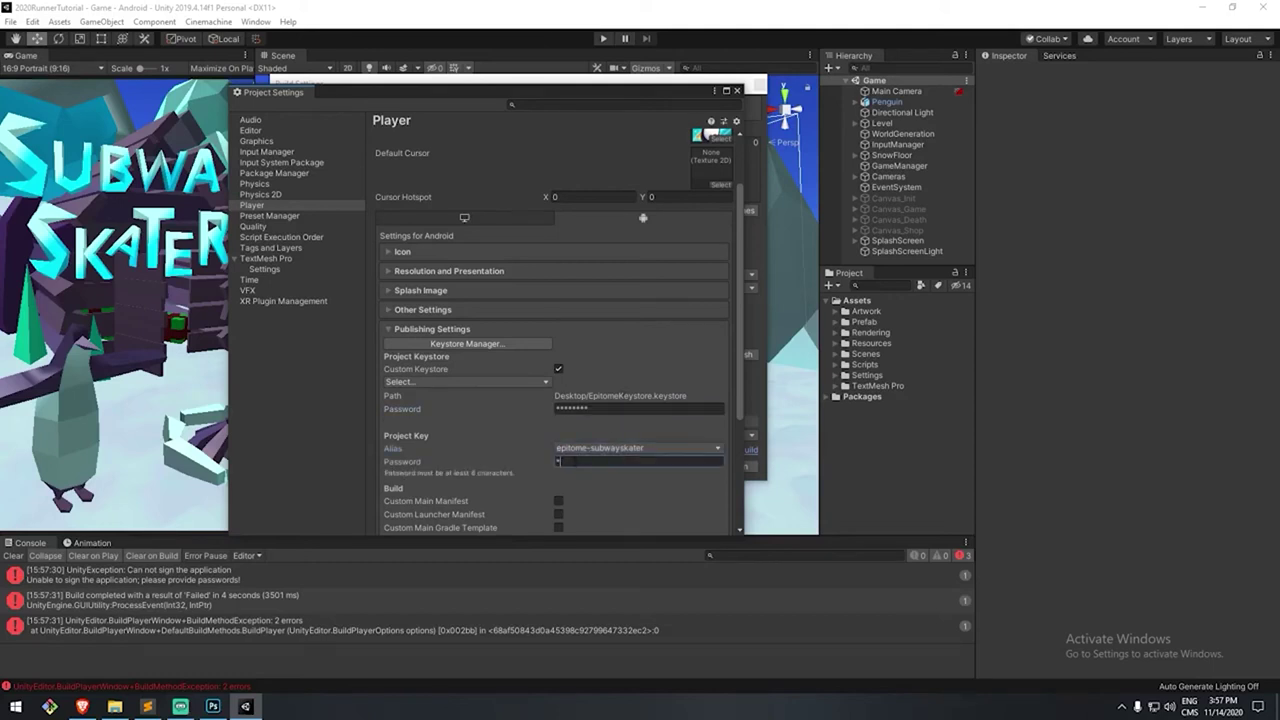
text(*******)
scroll(562, 305, down, 4)
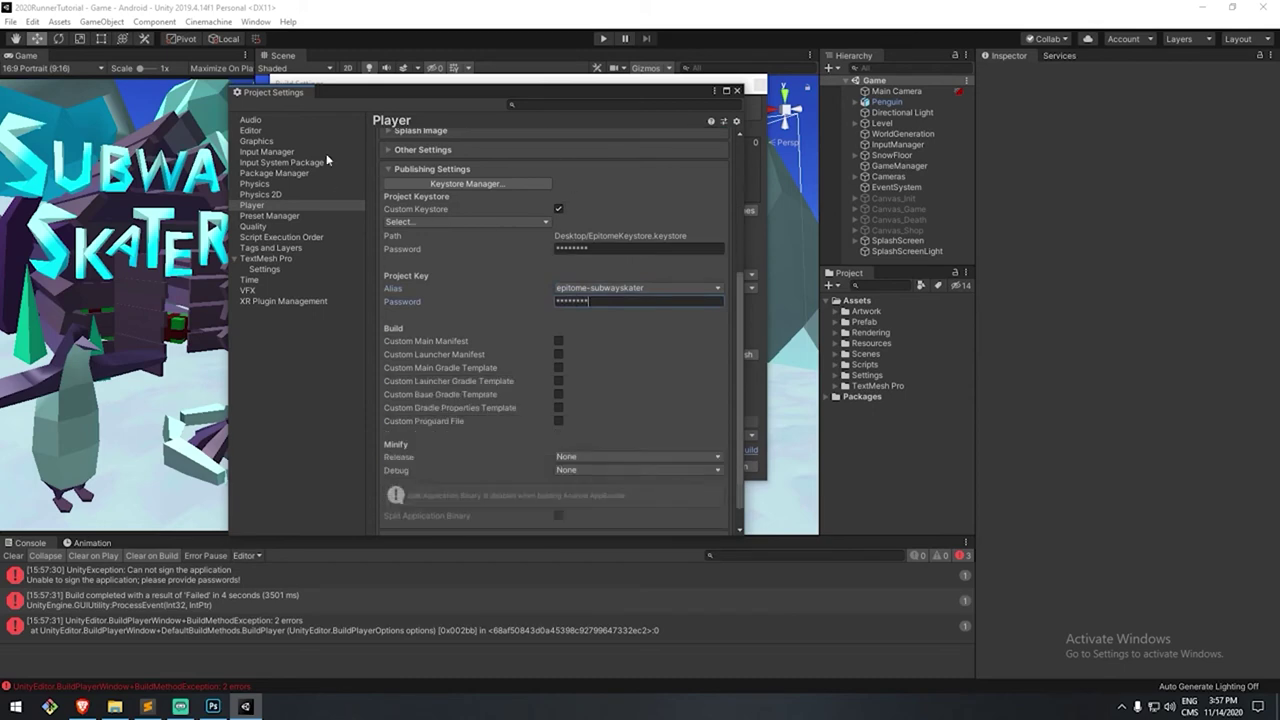
click(737, 90)
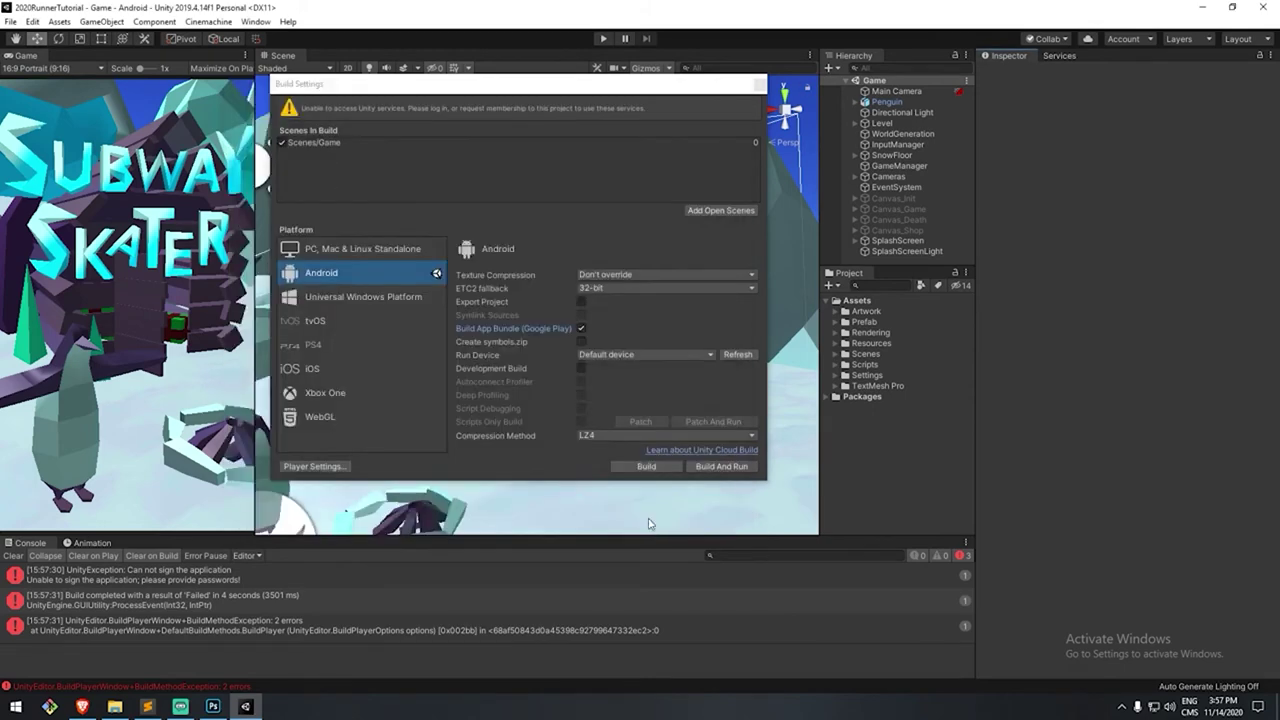
- Build the signed Android app bundle as ReleaseCandidate.aab in the project's Build folder
click(646, 466)
click(527, 366)
click(674, 380)
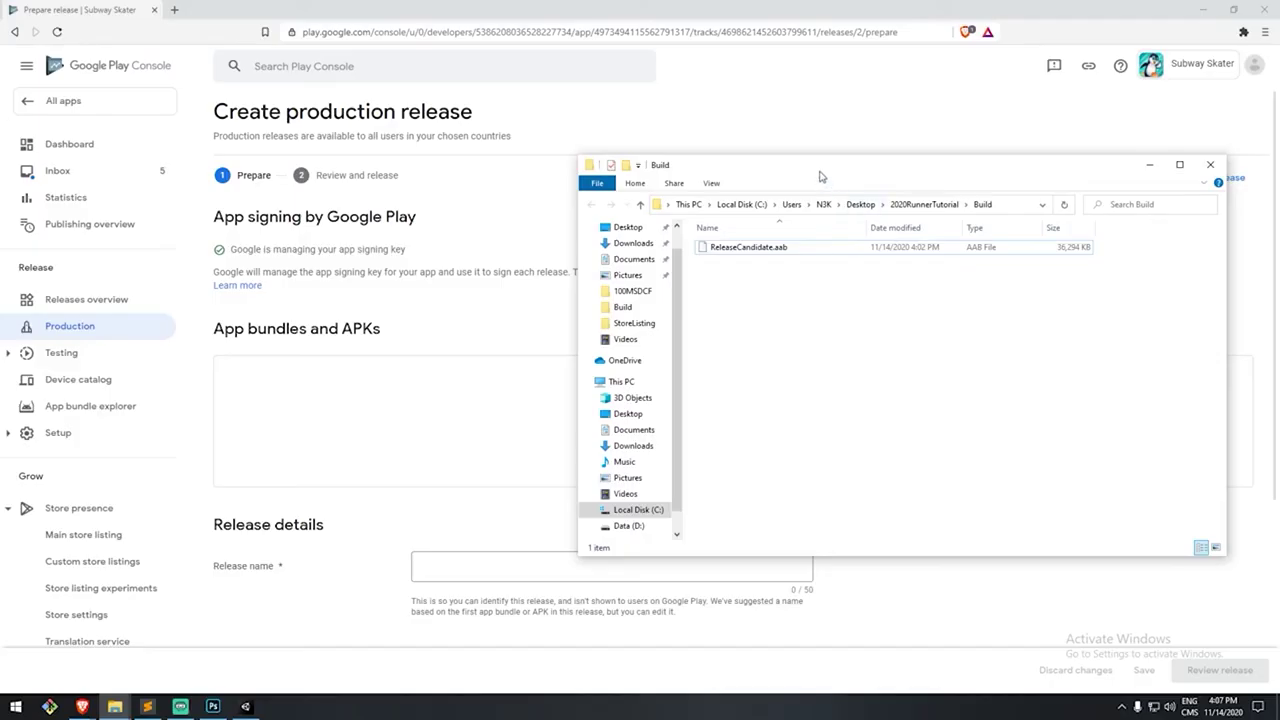
- Upload ReleaseCandidate.aab from the Build folder to the production release and name the release ReleaseCandidate
drag(820, 177, 860, 135)
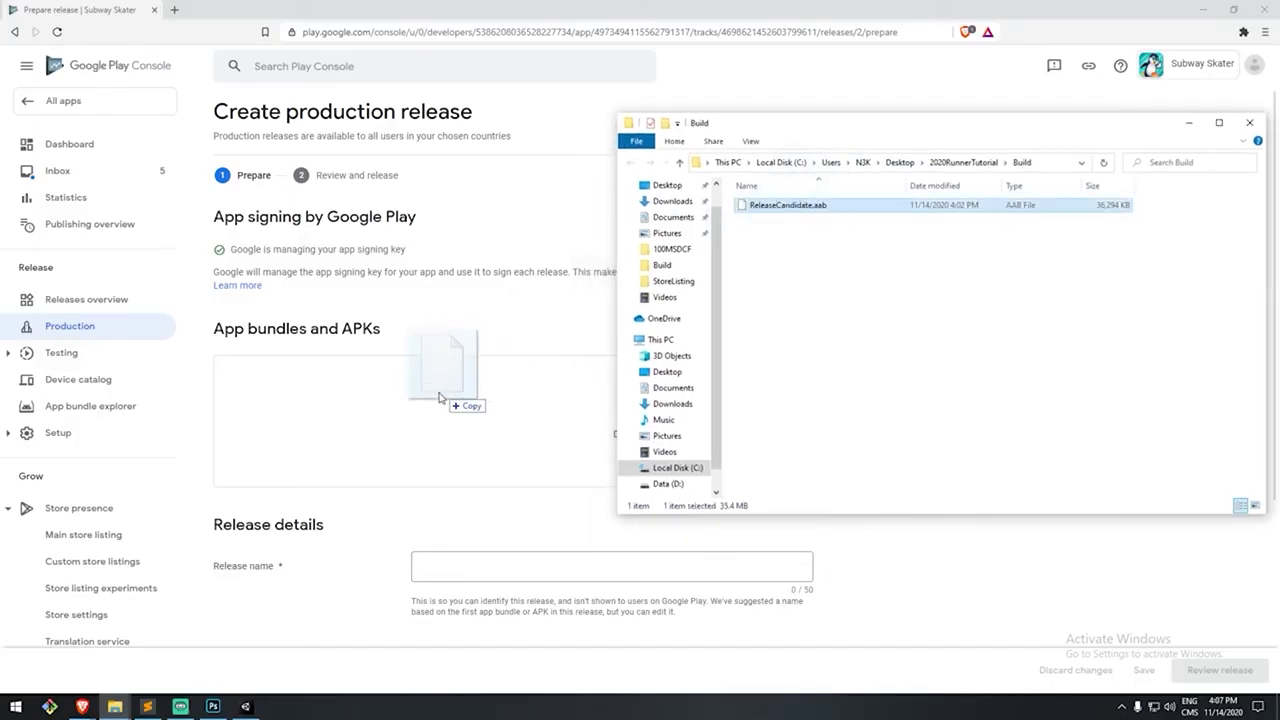
drag(439, 397, 302, 447)
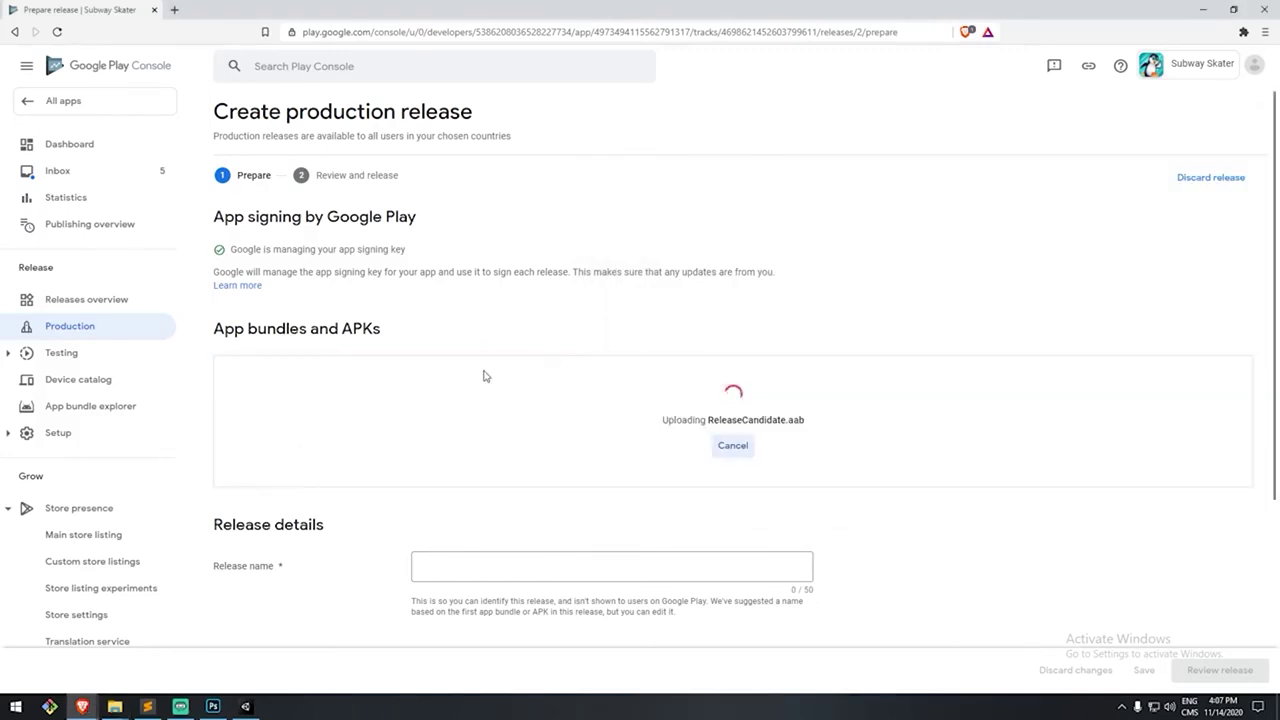
click(494, 560)
scroll(490, 562, down, 2)
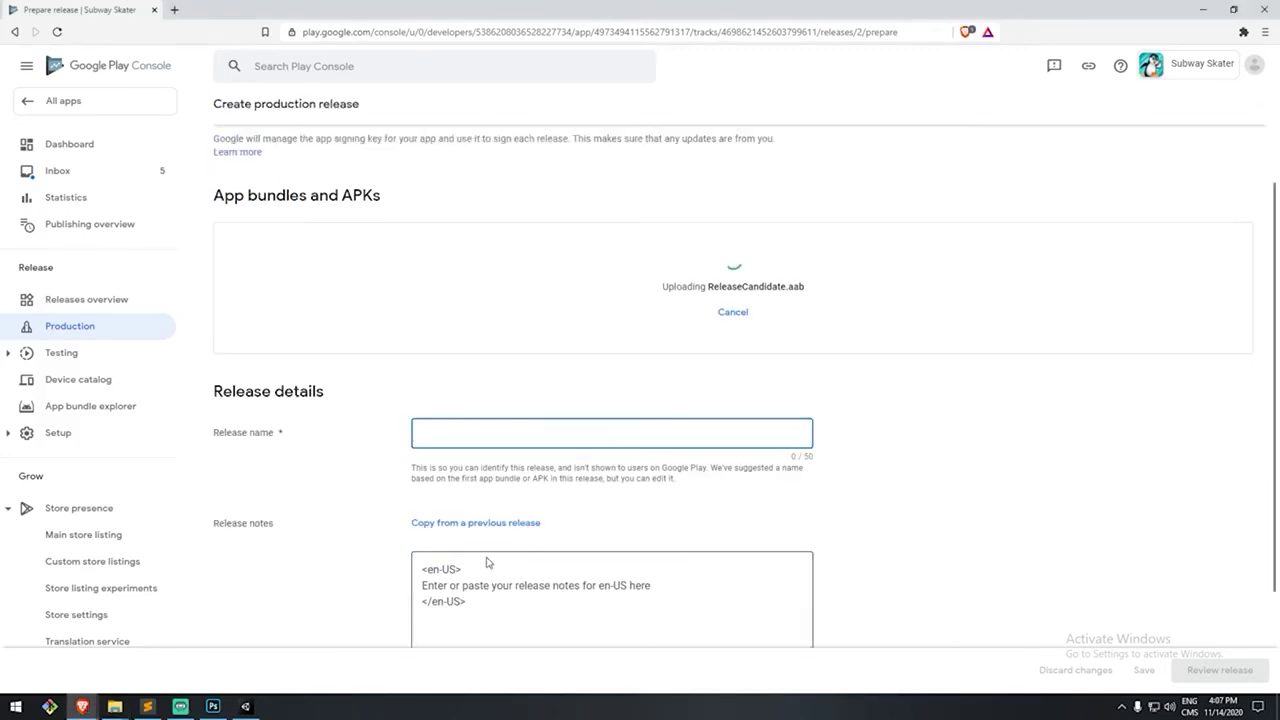
text(Release)
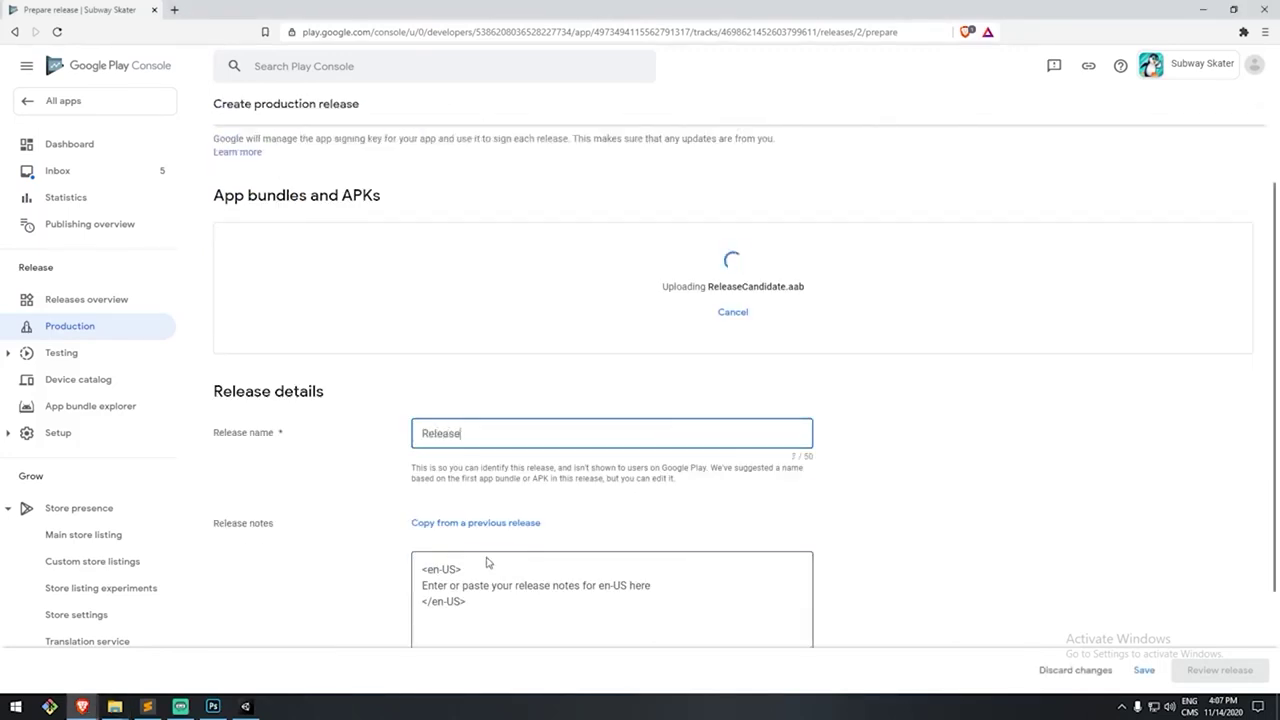
text(Candidate)
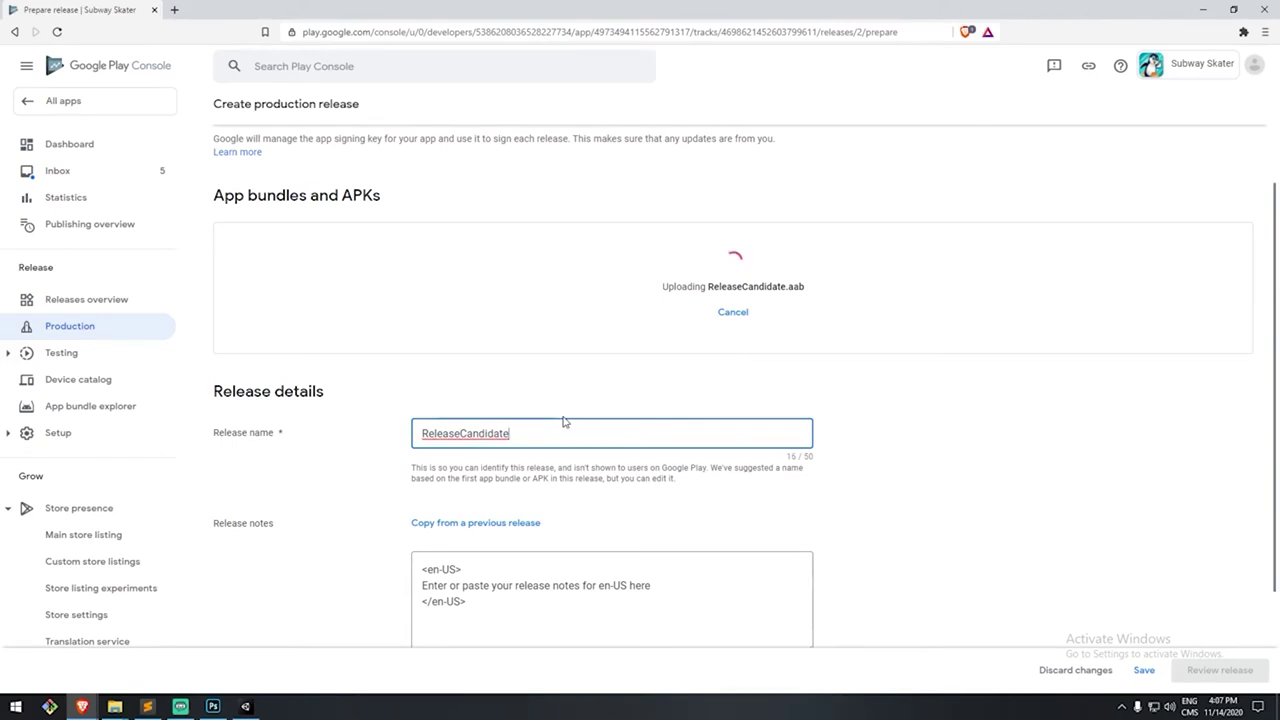
- Try to add a second release notes block tagged fr-CA below the en-US block, and remove it again
scroll(545, 390, down, 2)
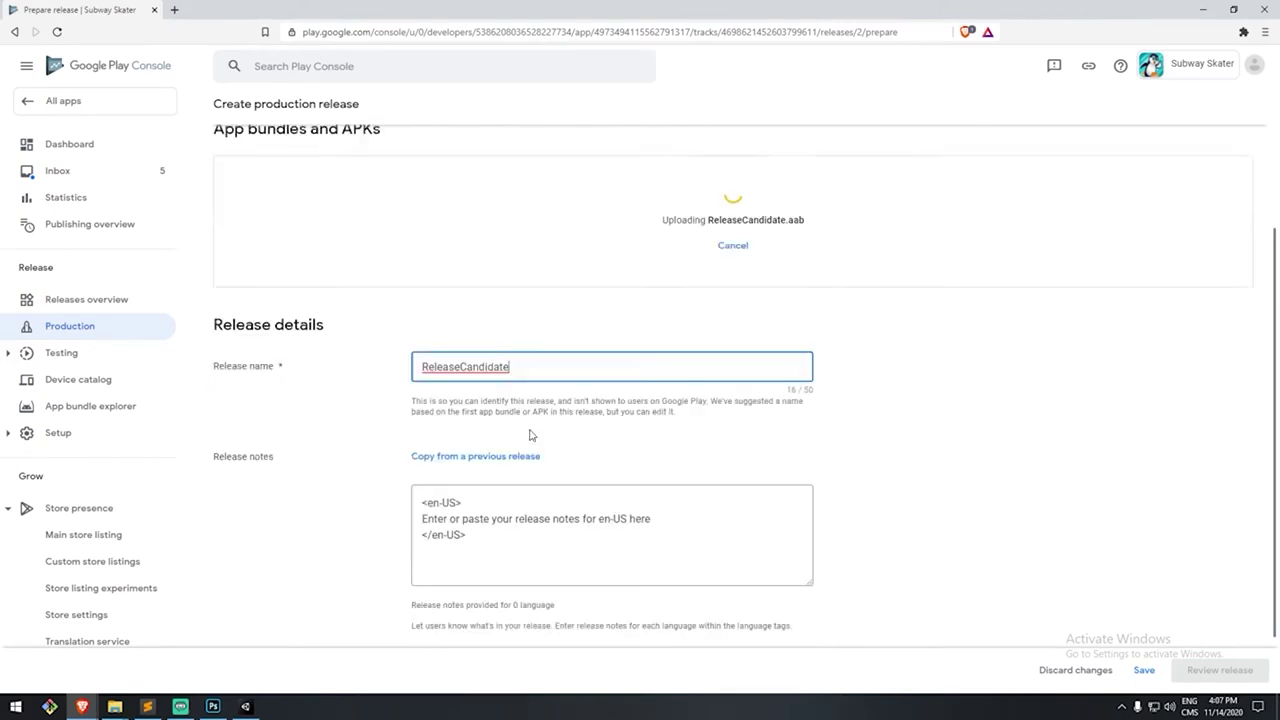
click(500, 478)
key(ctrl+a)
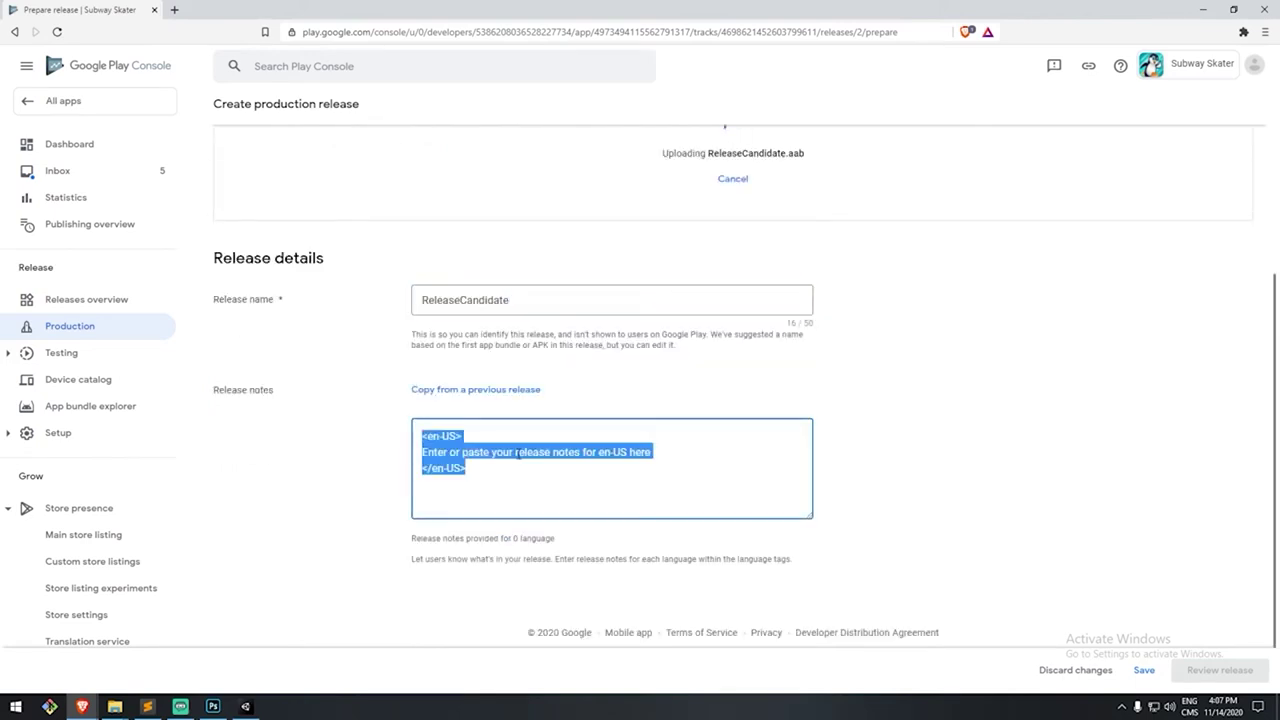
key(Right)
drag(672, 454, 403, 432)
key(ctrl+c)
key(Right)
key(ctrl+v)
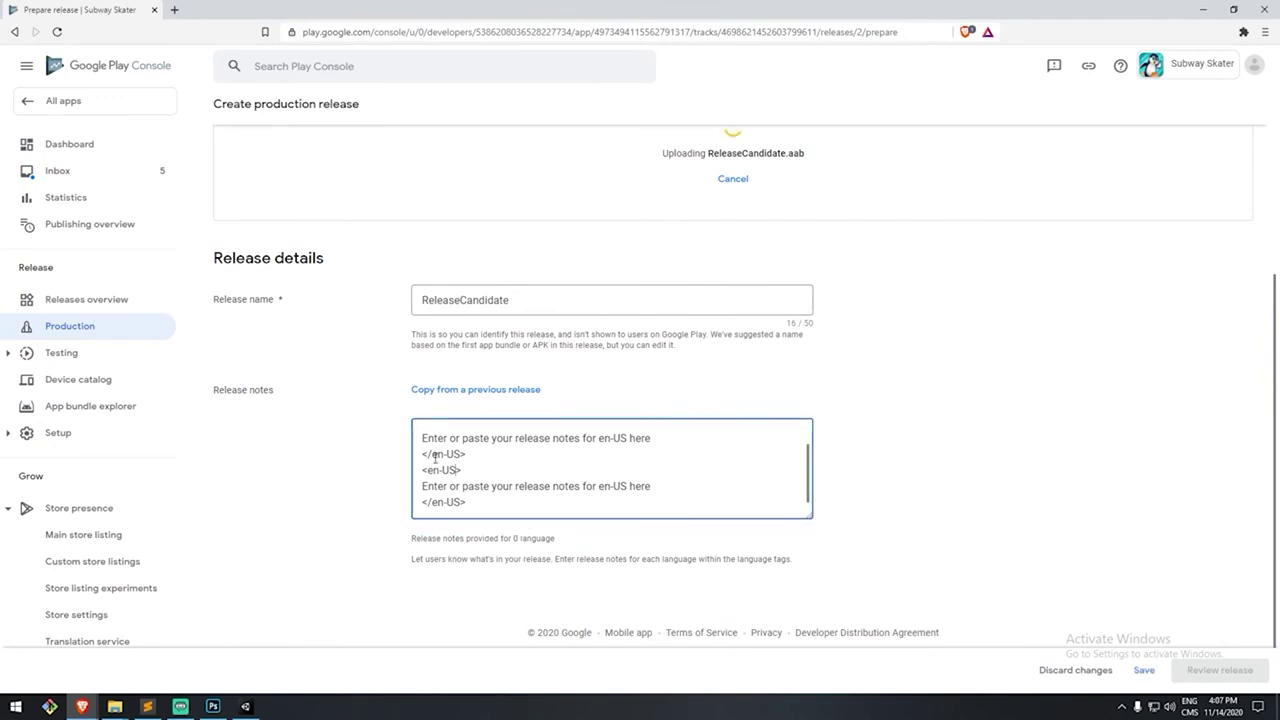
key(BackSpace)
key(BackSpace)
text(fr)
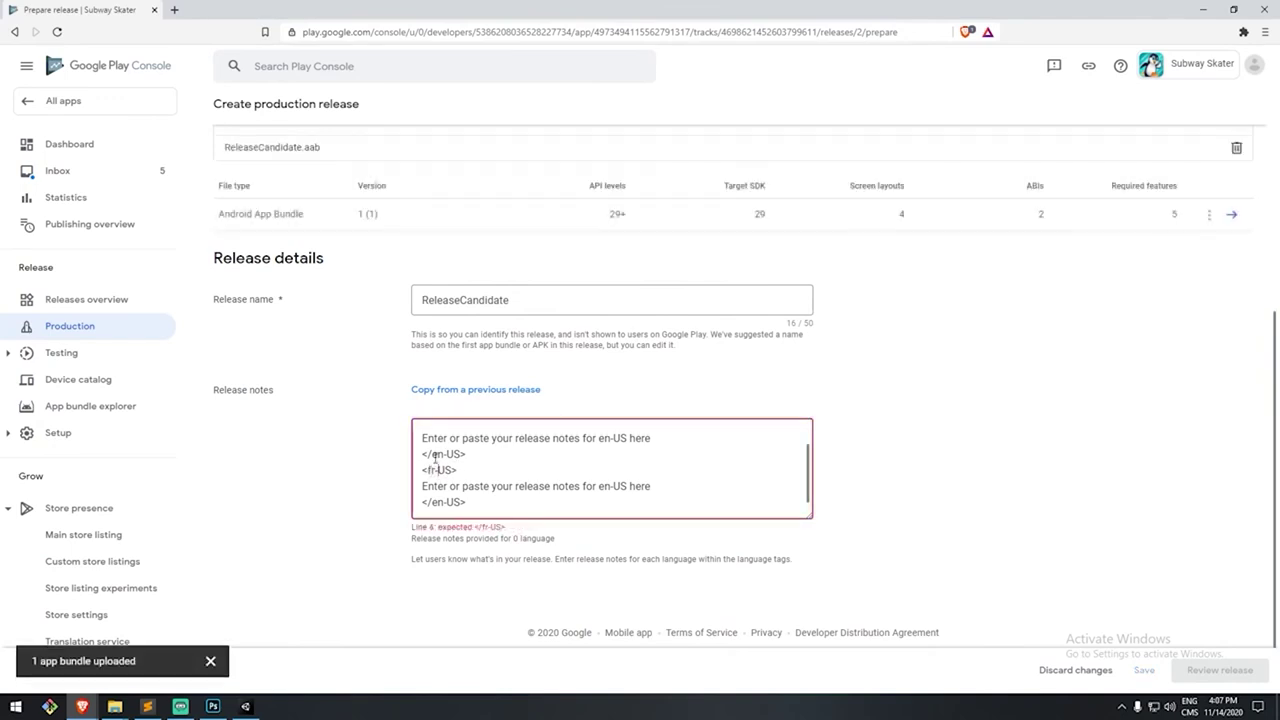
key(Right)
key(Right)
key(Right)
key(BackSpace)
key(BackSpace)
text(CA)
key(BackSpace)
key(BackSpace)
text(CA)
key(BackSpace)
key(BackSpace)
text(fr)
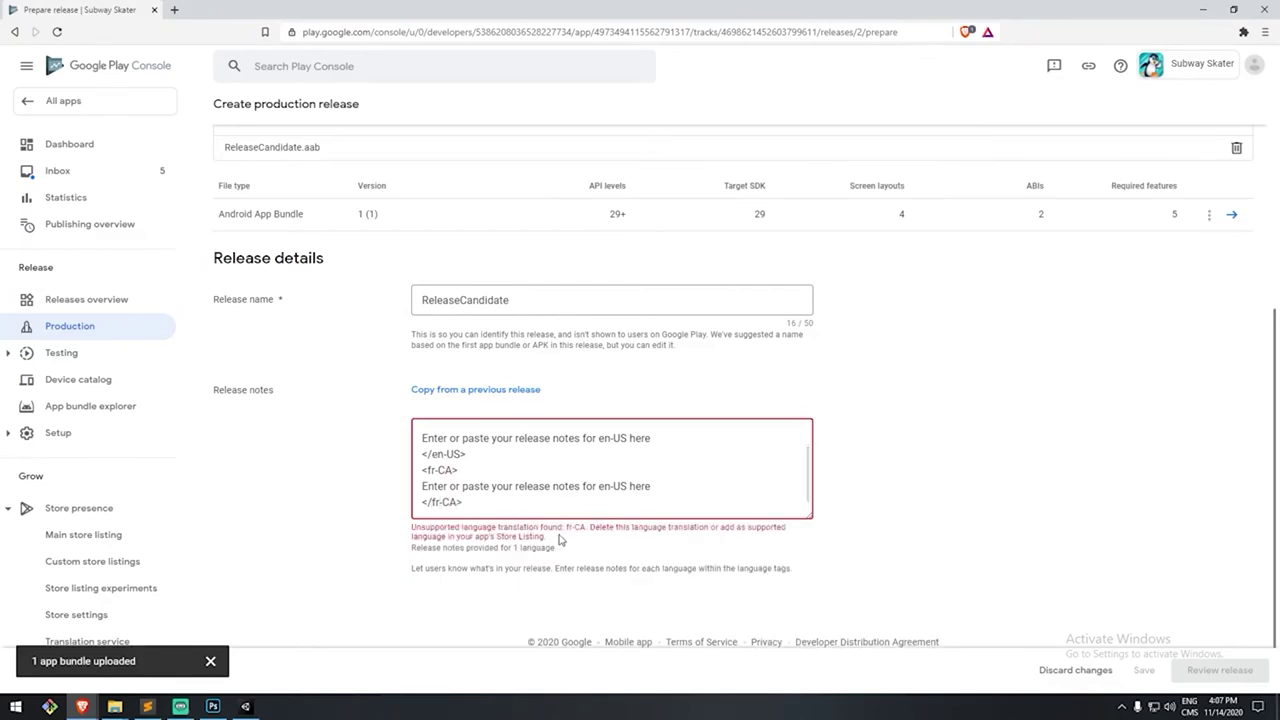
drag(474, 500, 323, 471)
key(BackSpace)
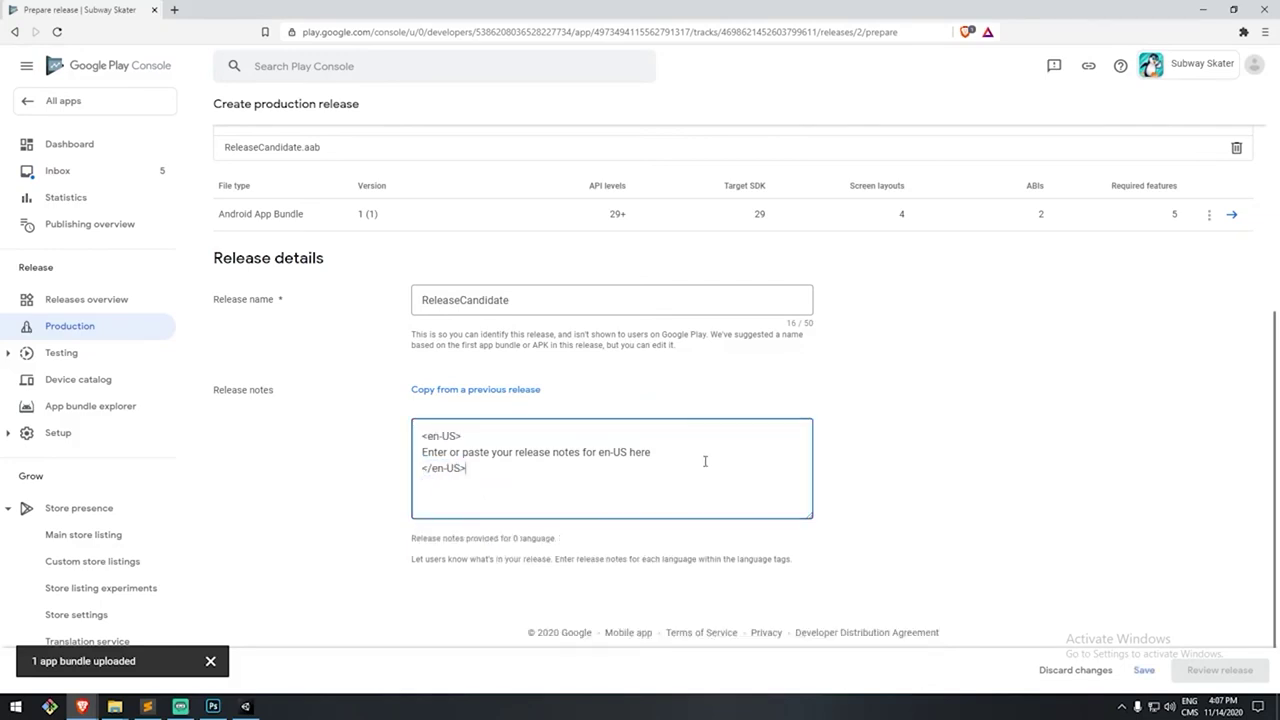
- Replace the placeholder text in the en-US release notes with "Initial release"
triple_click(703, 457)
text(Initial release)
key(ctrl+a)
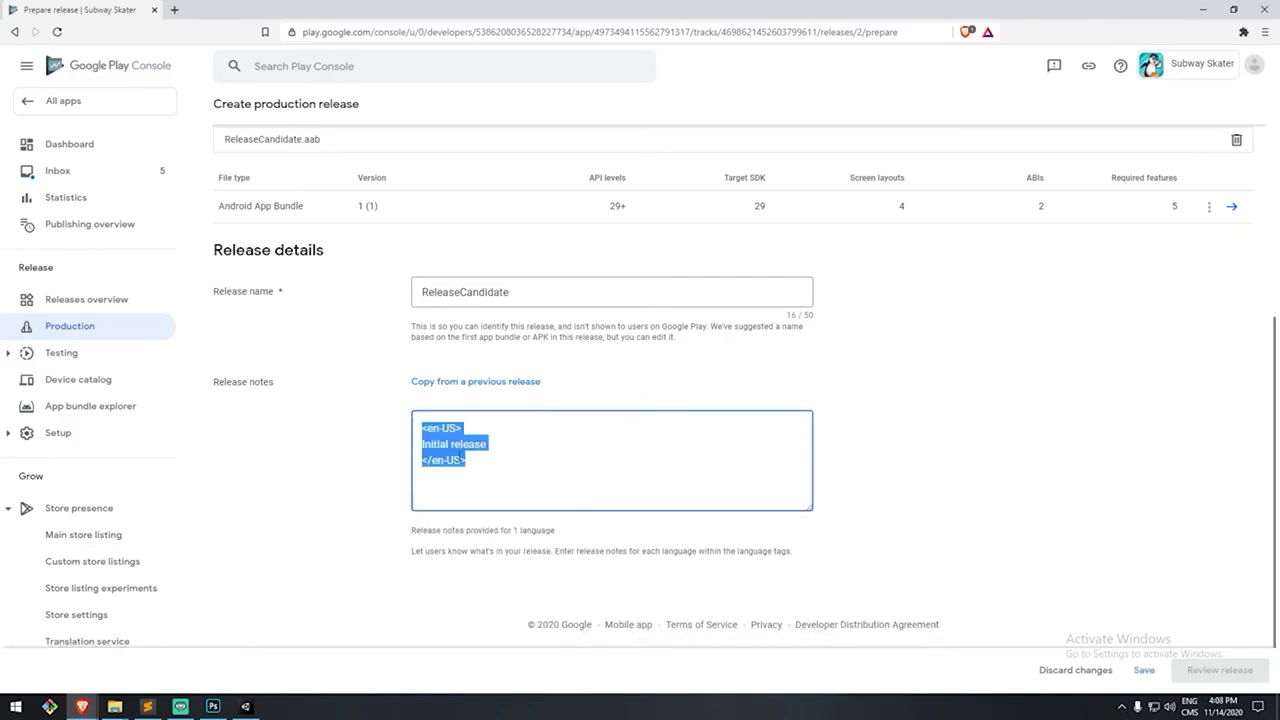
- Check the uploaded bundle and release details, save the production release and proceed to its review
scroll(484, 457, up, 2)
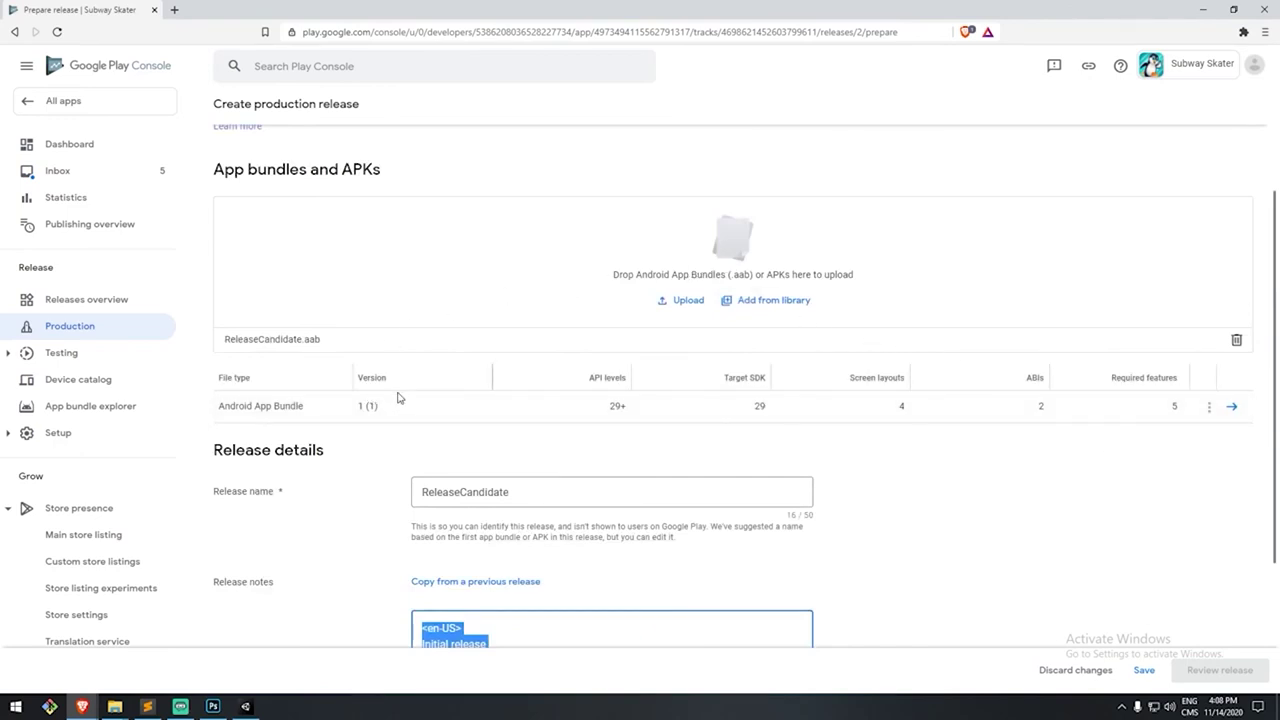
drag(217, 405, 300, 406)
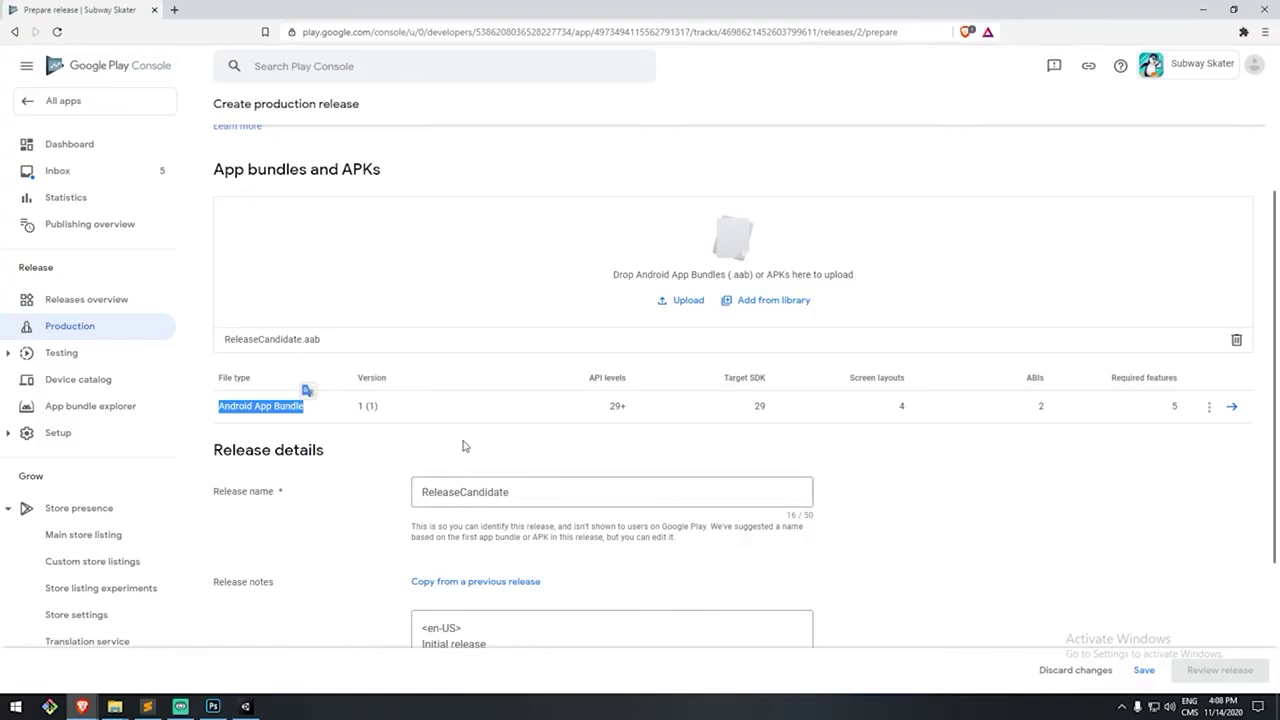
scroll(463, 446, down, 3)
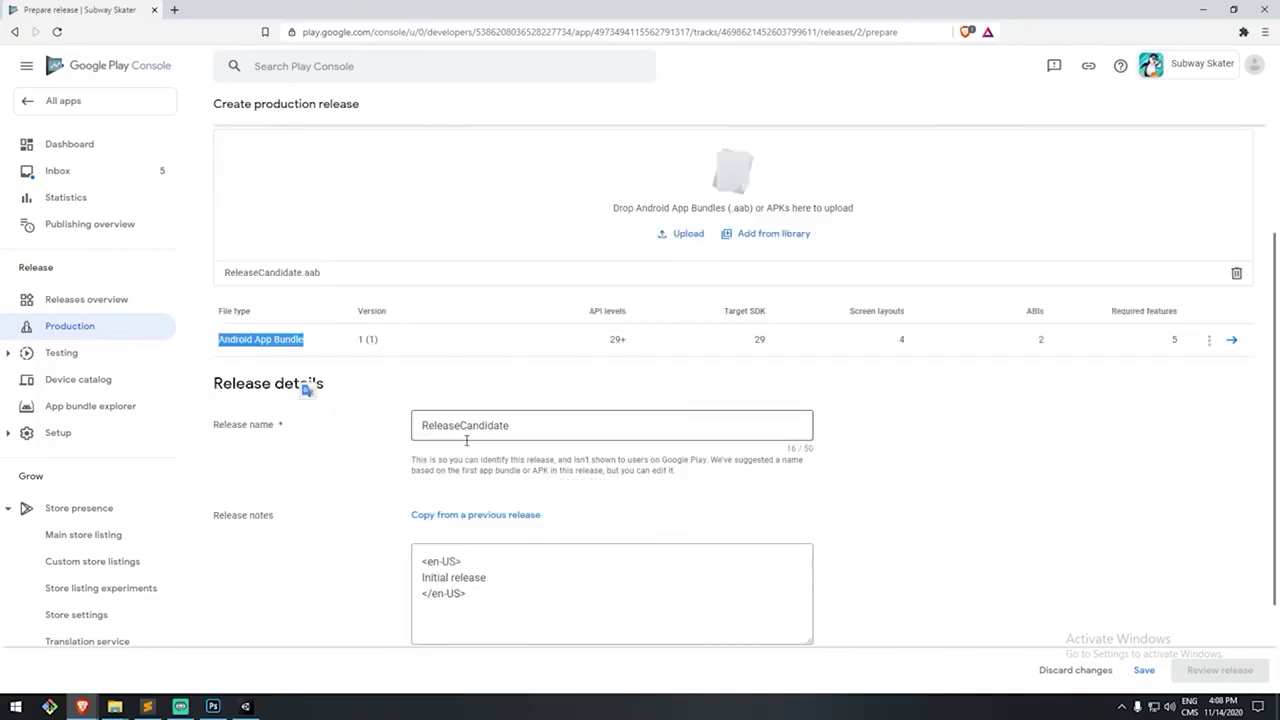
click(1165, 422)
scroll(1124, 450, up, 2)
scroll(1124, 455, up, 1)
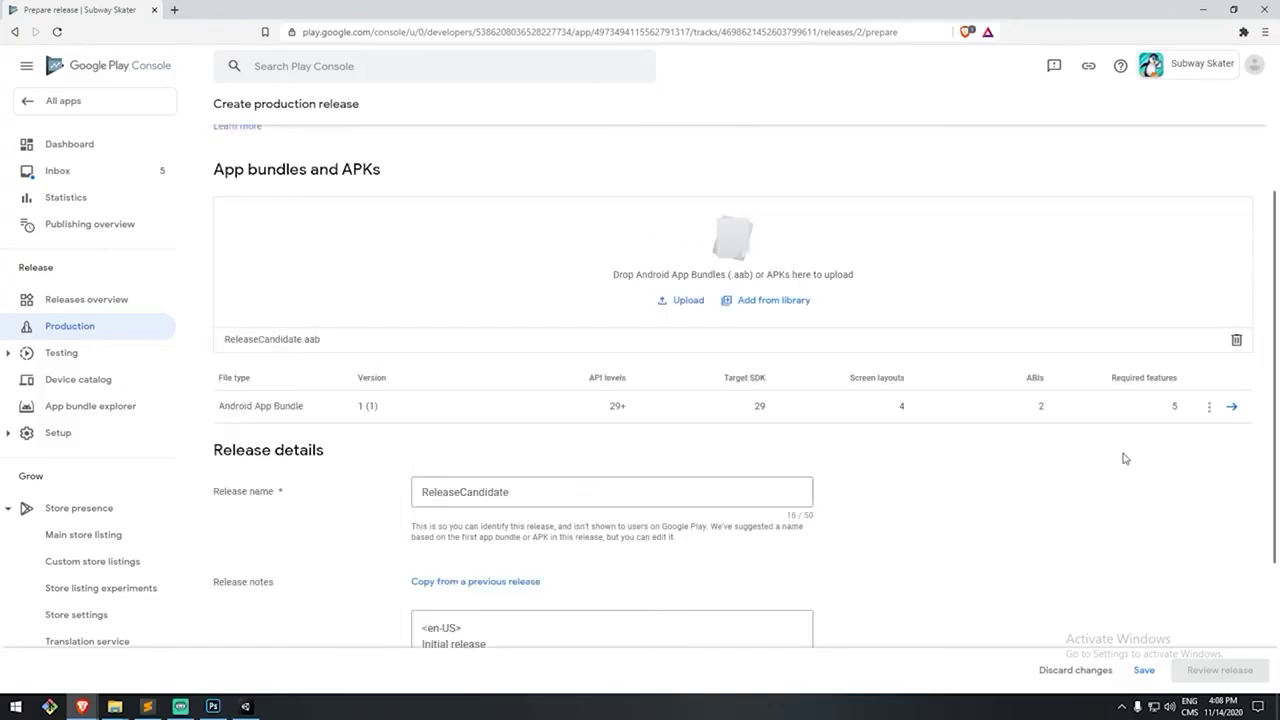
scroll(951, 309, up, 2)
scroll(951, 347, down, 5)
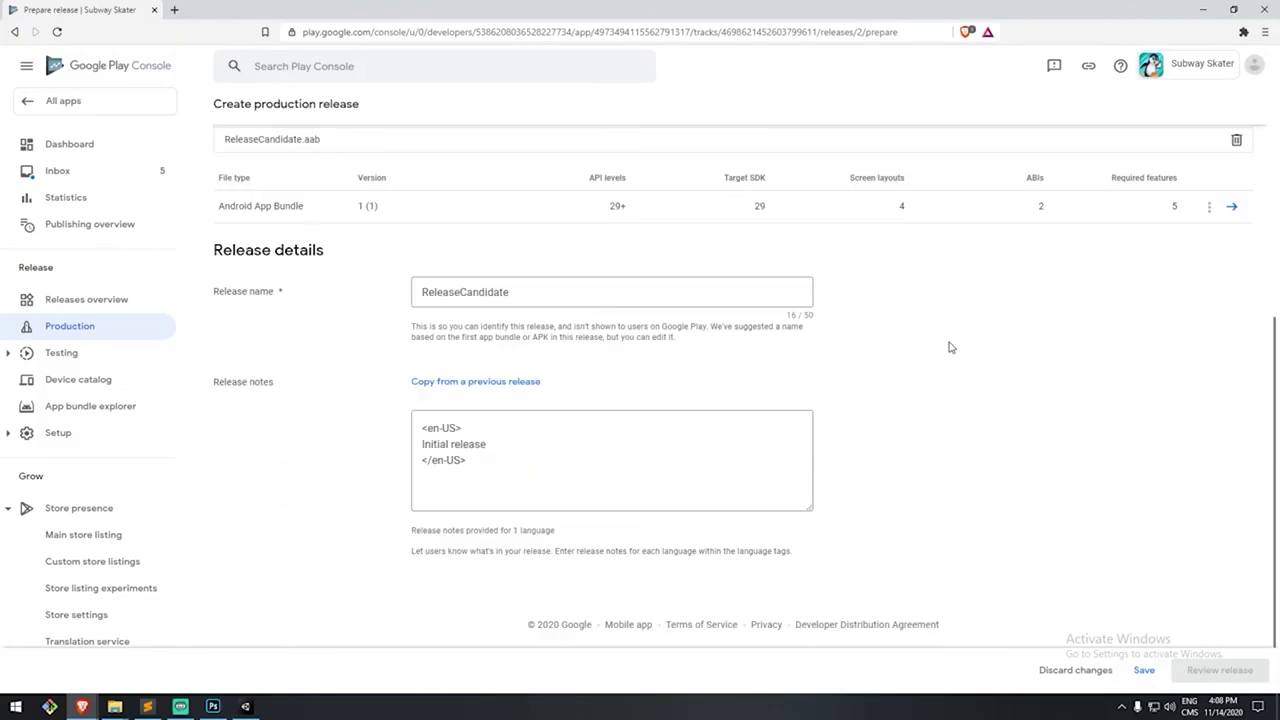
click(1144, 670)
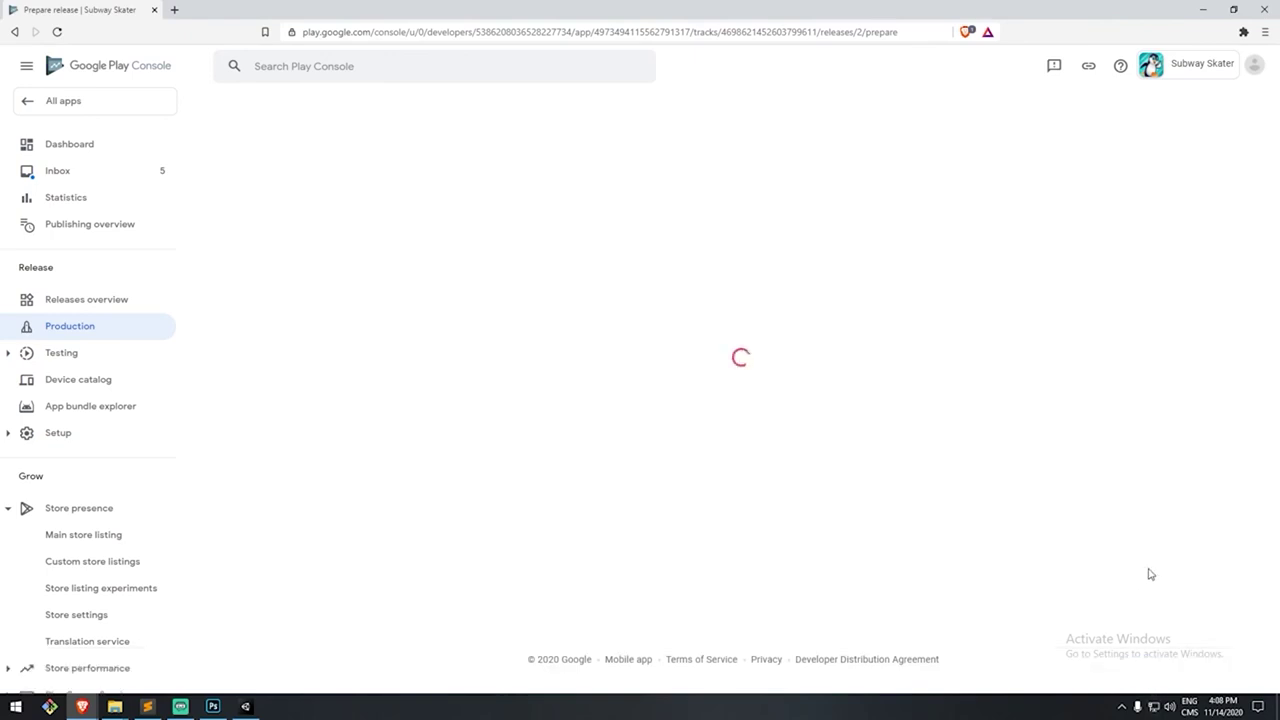
click(1185, 667)
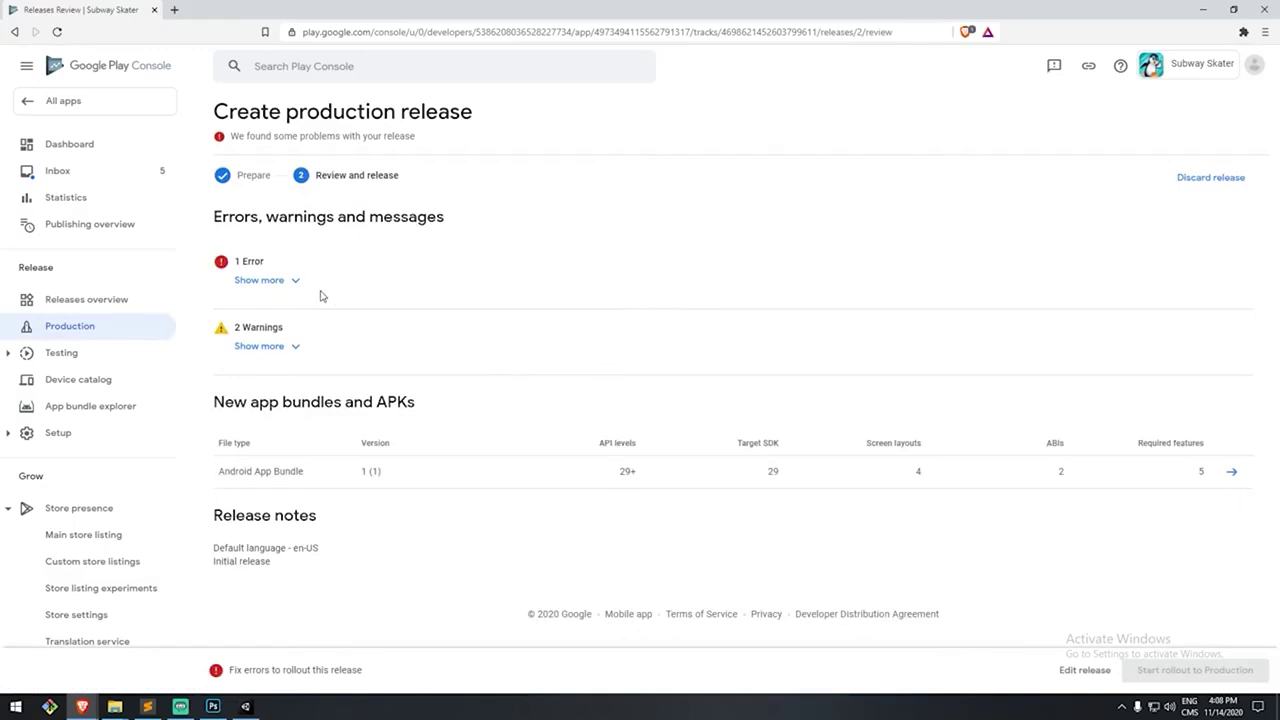
- Expand the error listed in the release review and read its message
click(296, 291)
drag(251, 328, 552, 340)
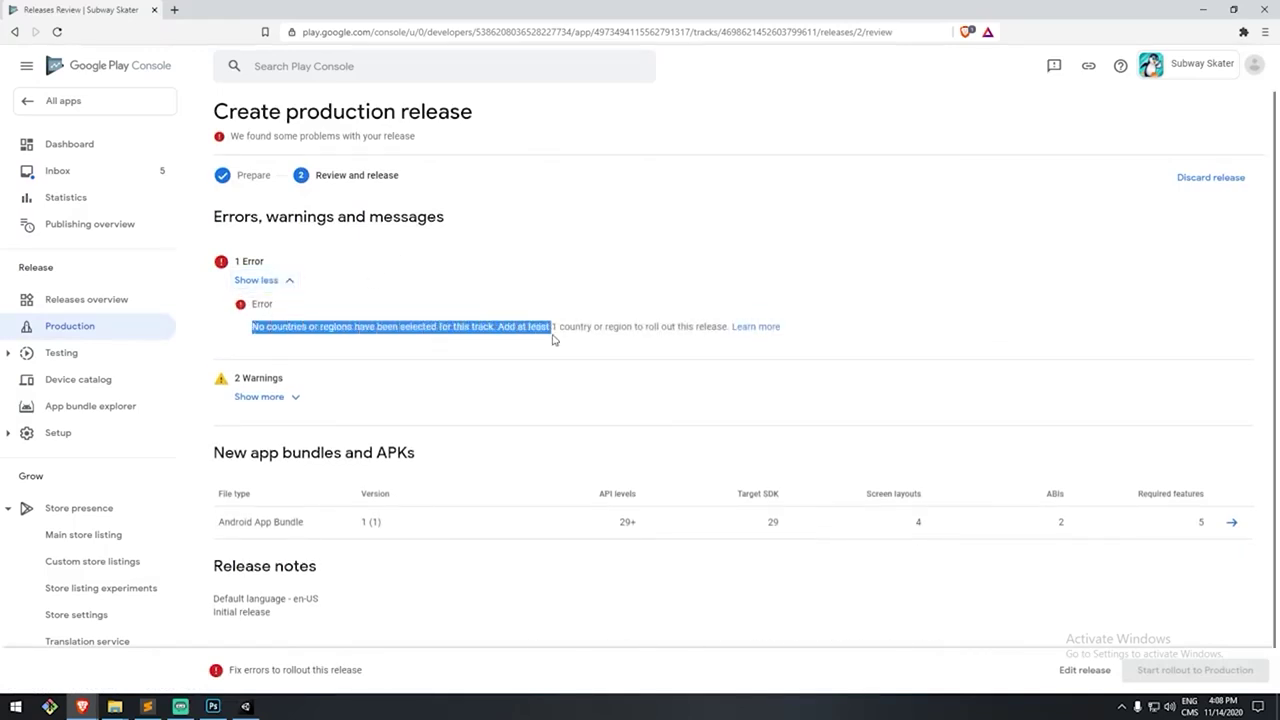
click(601, 327)
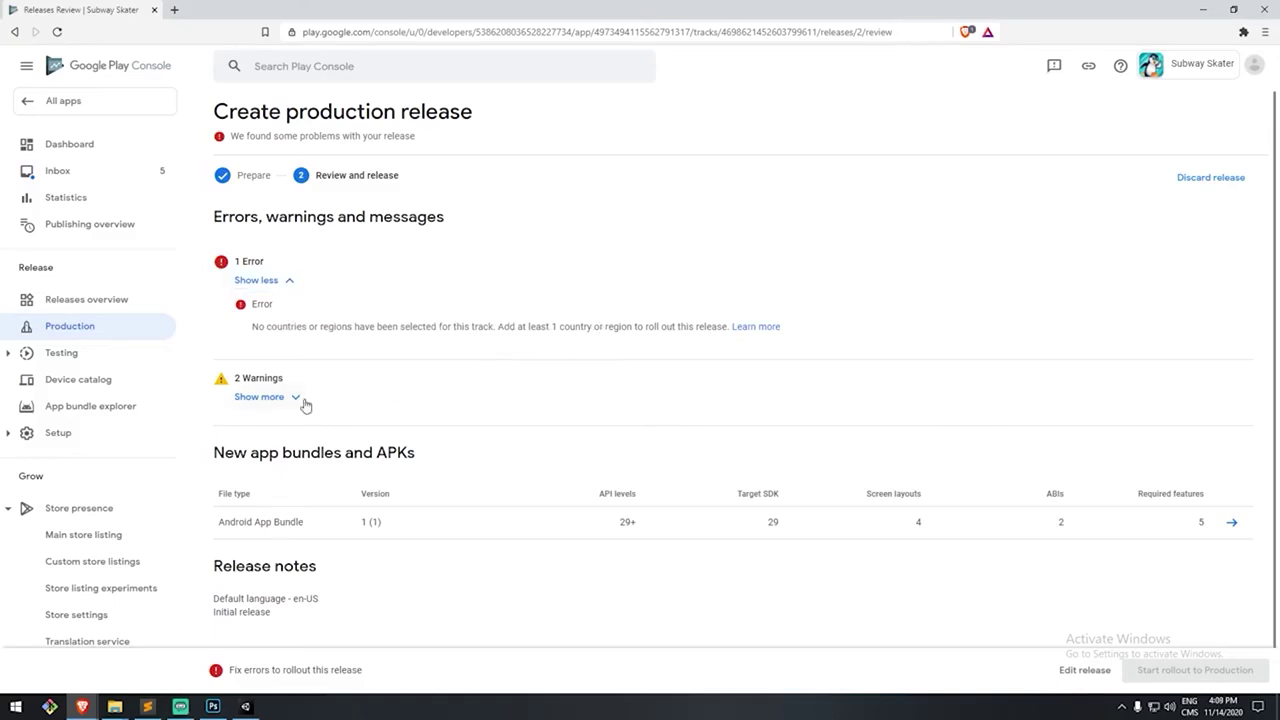
scroll(615, 300, down, 1)
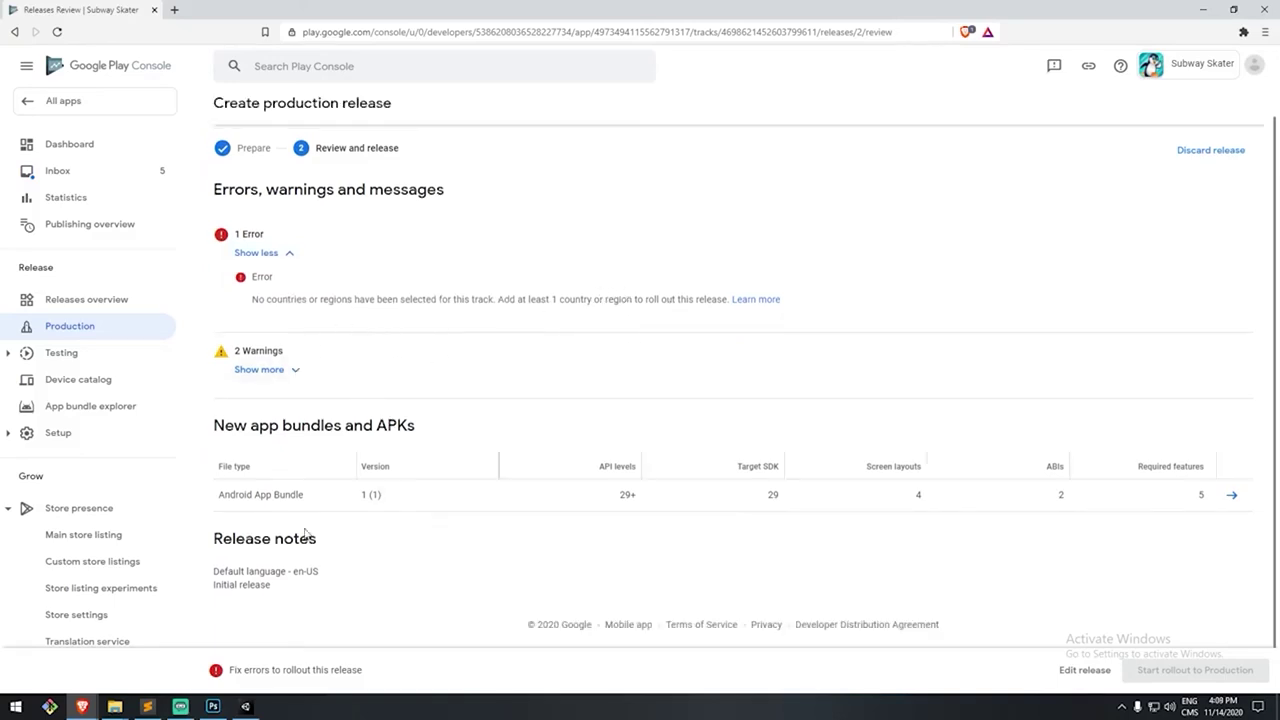
drag(814, 300, 257, 304)
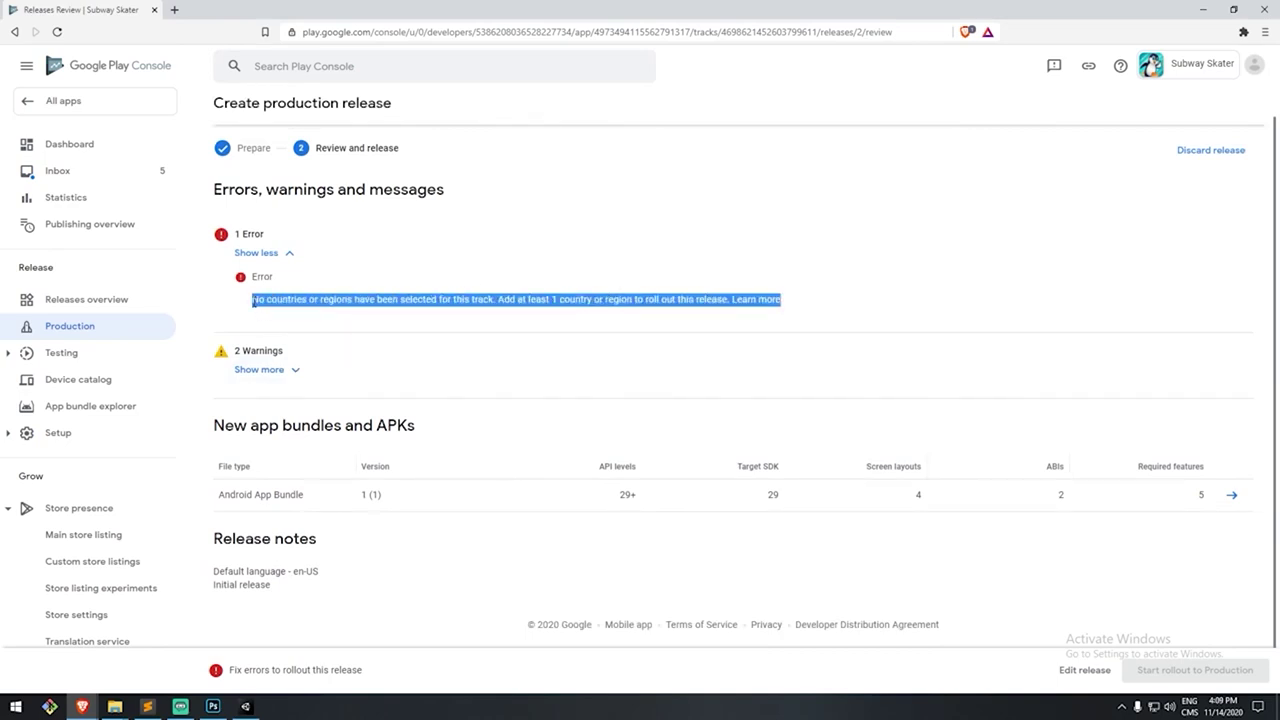
- Open the production country and region selection through the dashboard's task for publishing the app on Google Play
click(106, 146)
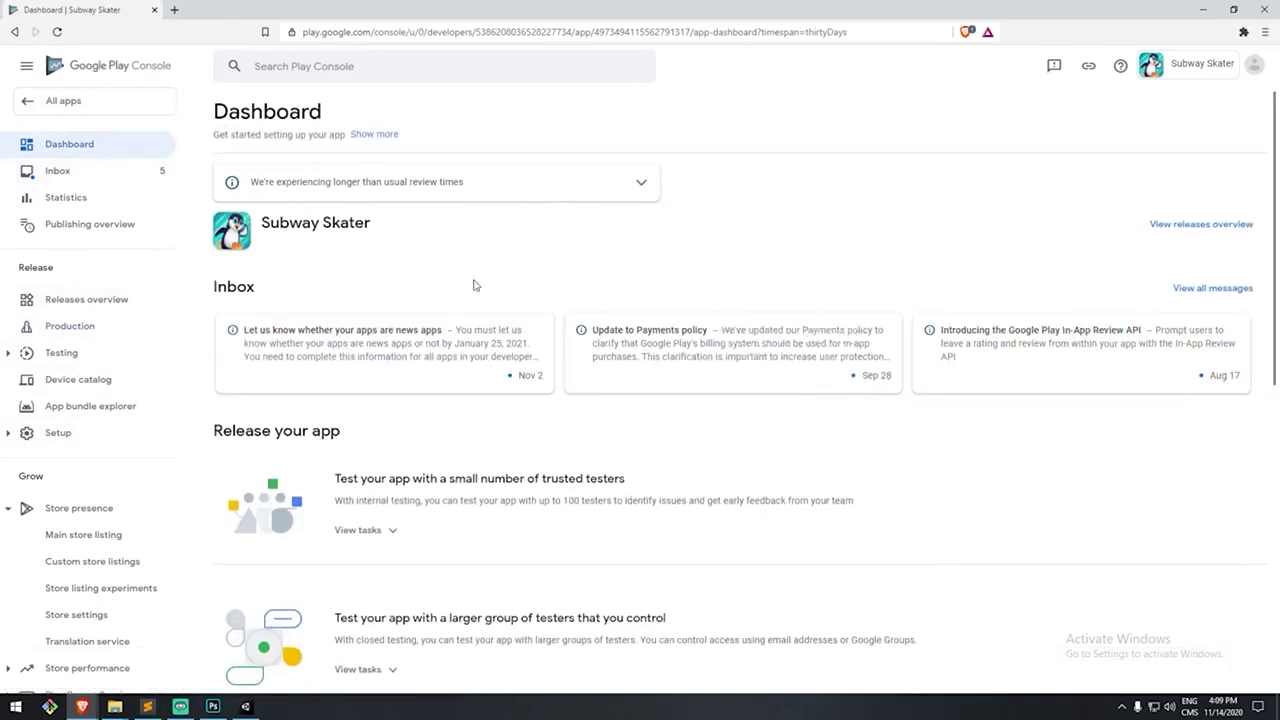
scroll(903, 416, down, 6)
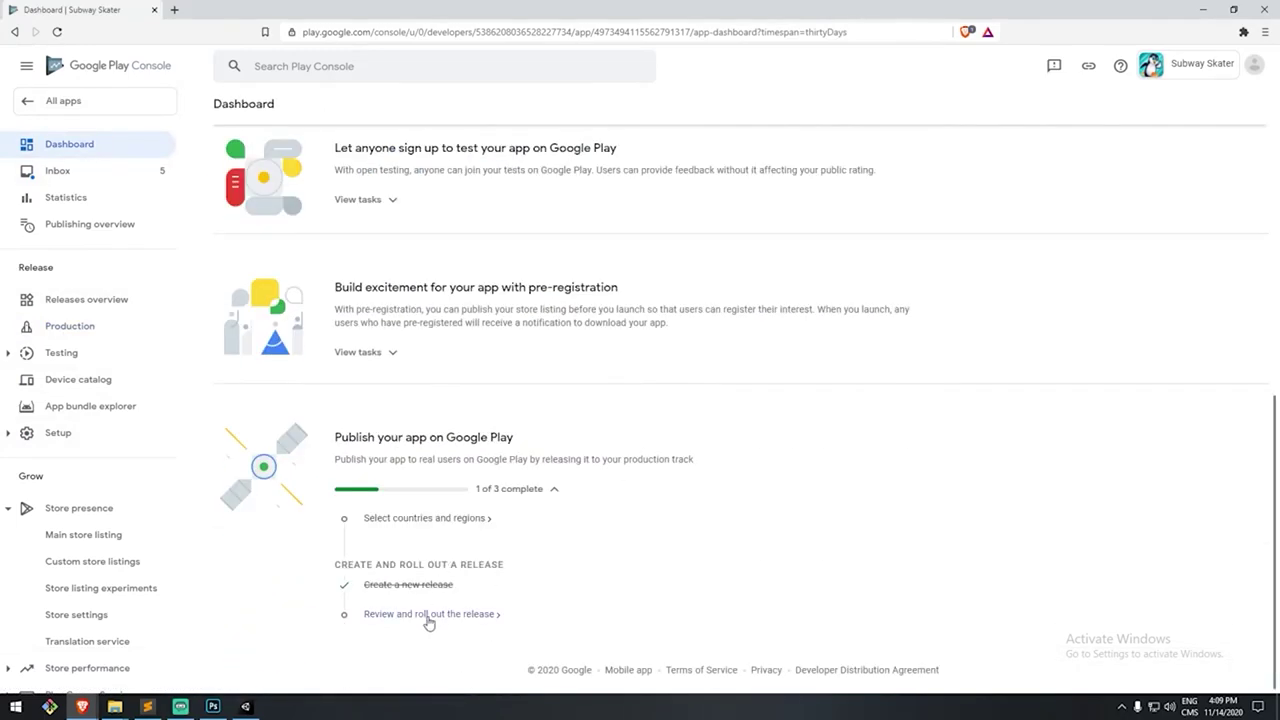
click(408, 520)
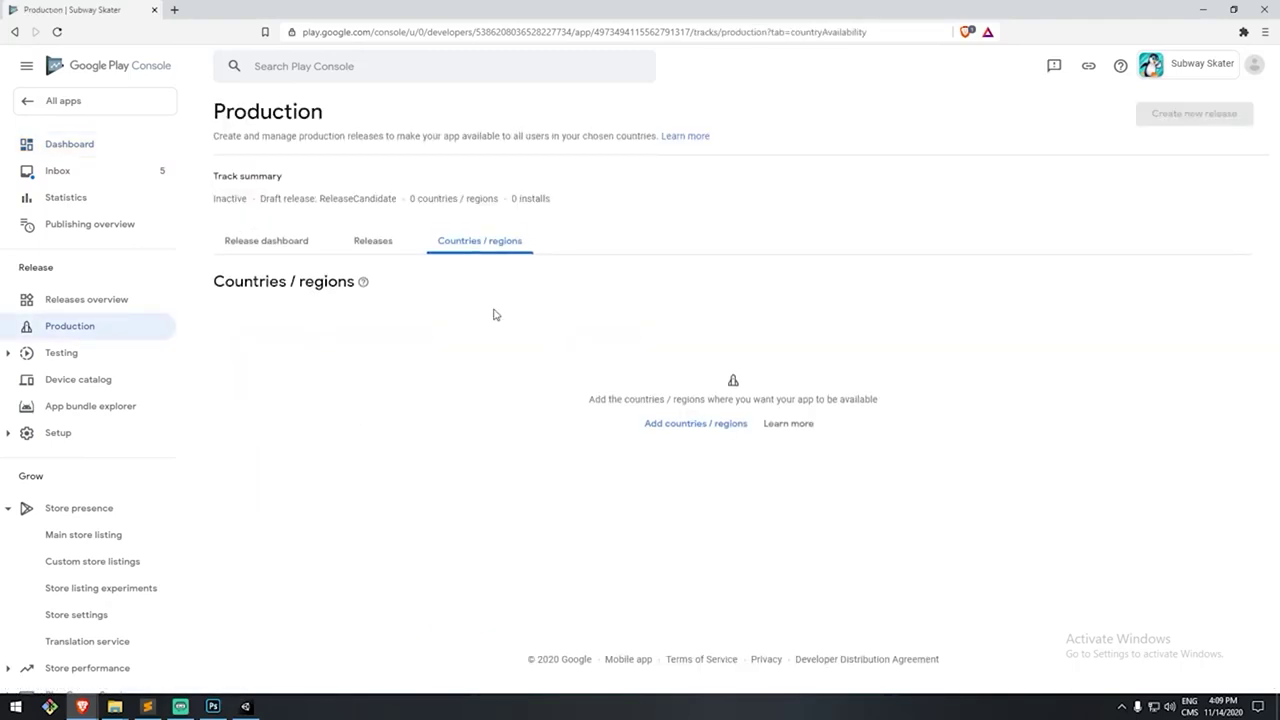
click(695, 423)
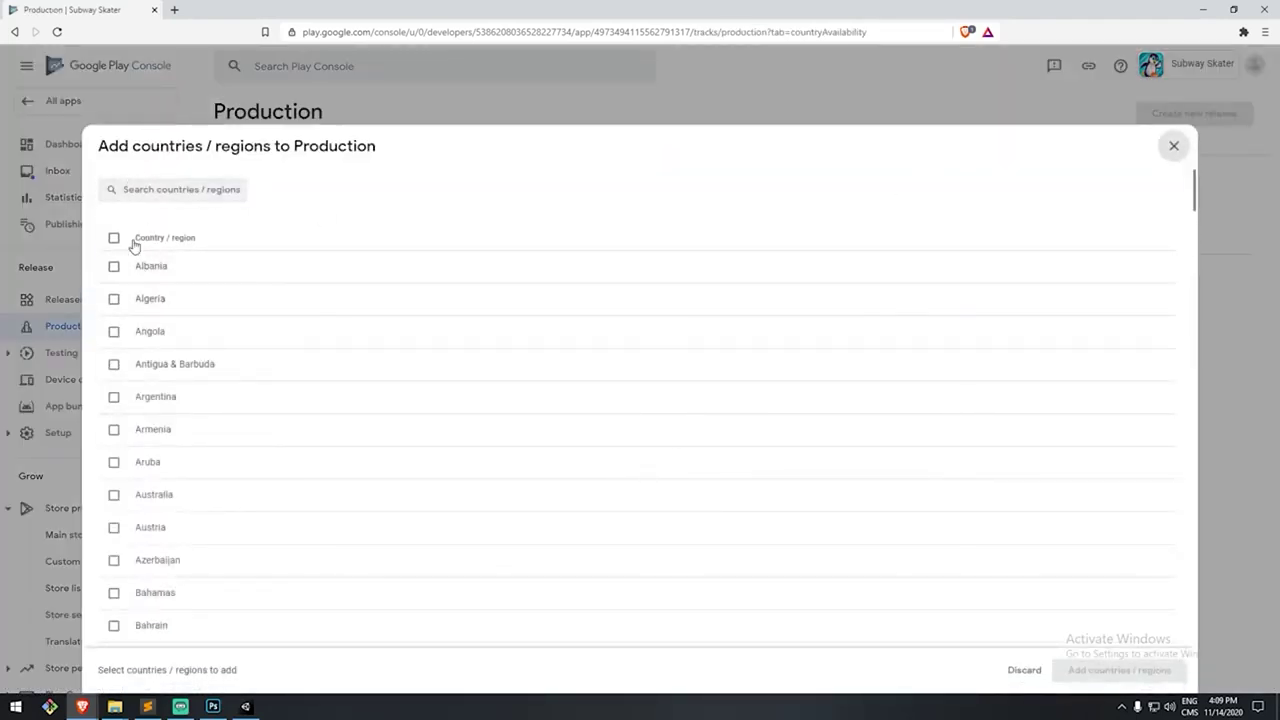
- Select every country and region, including Rest of World, and add them all to the Production track
scroll(757, 354, down, 5)
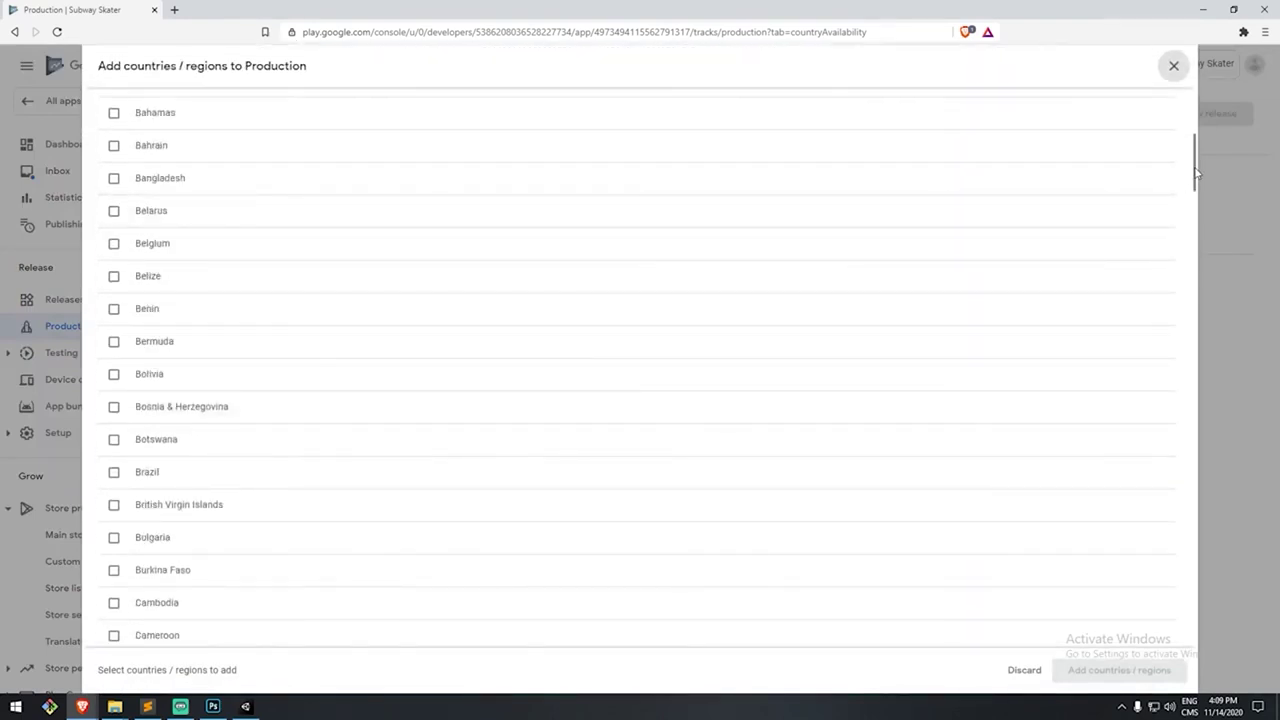
drag(1196, 172, 1218, 641)
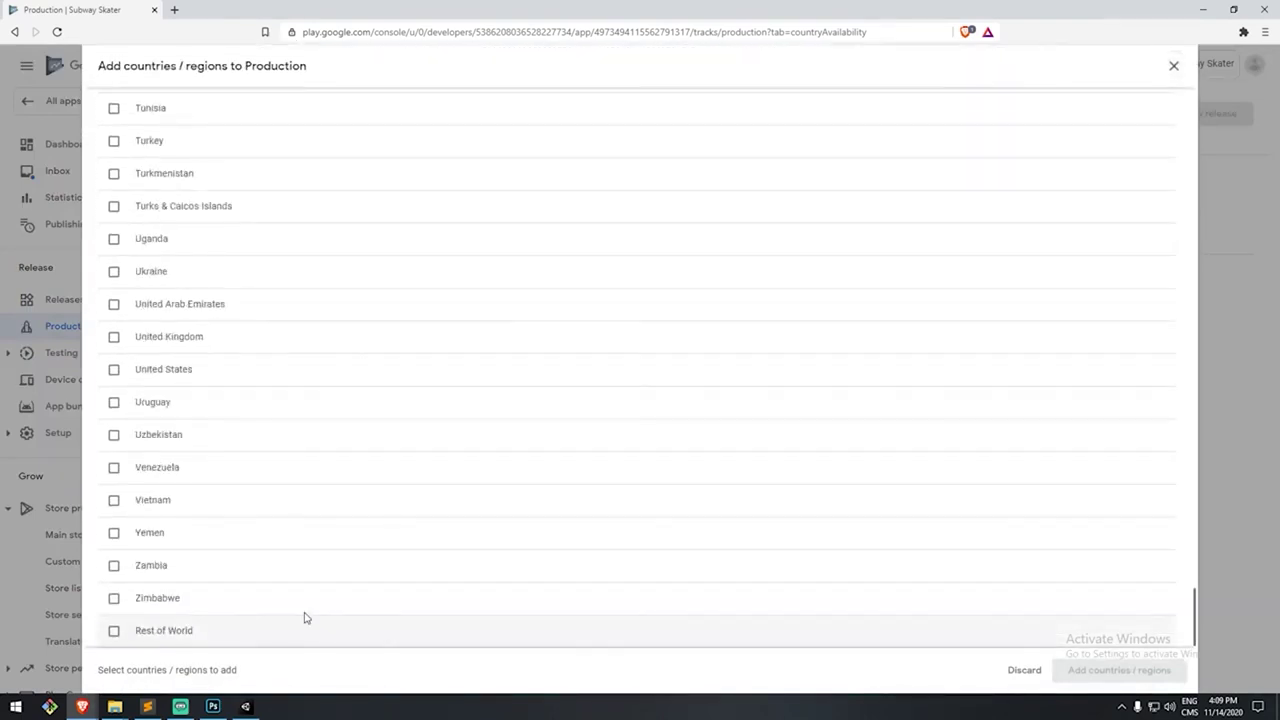
click(114, 631)
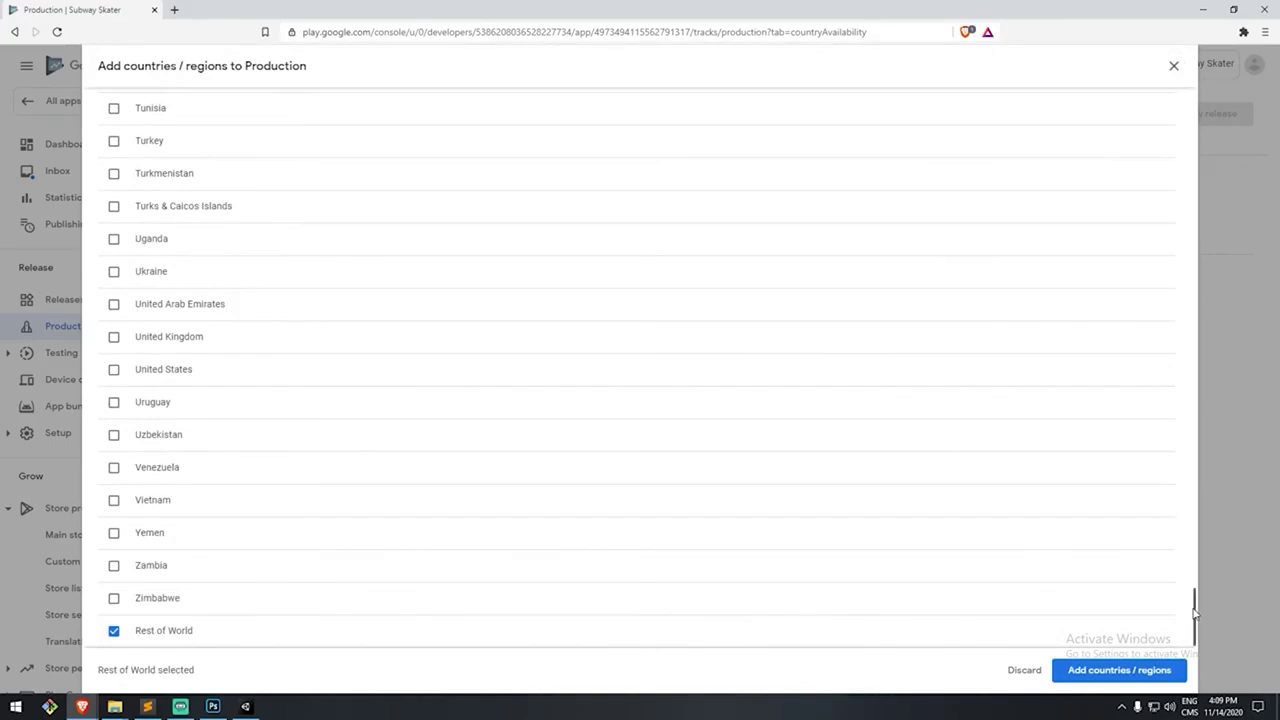
drag(1194, 610, 263, 120)
scroll(267, 144, up, 3)
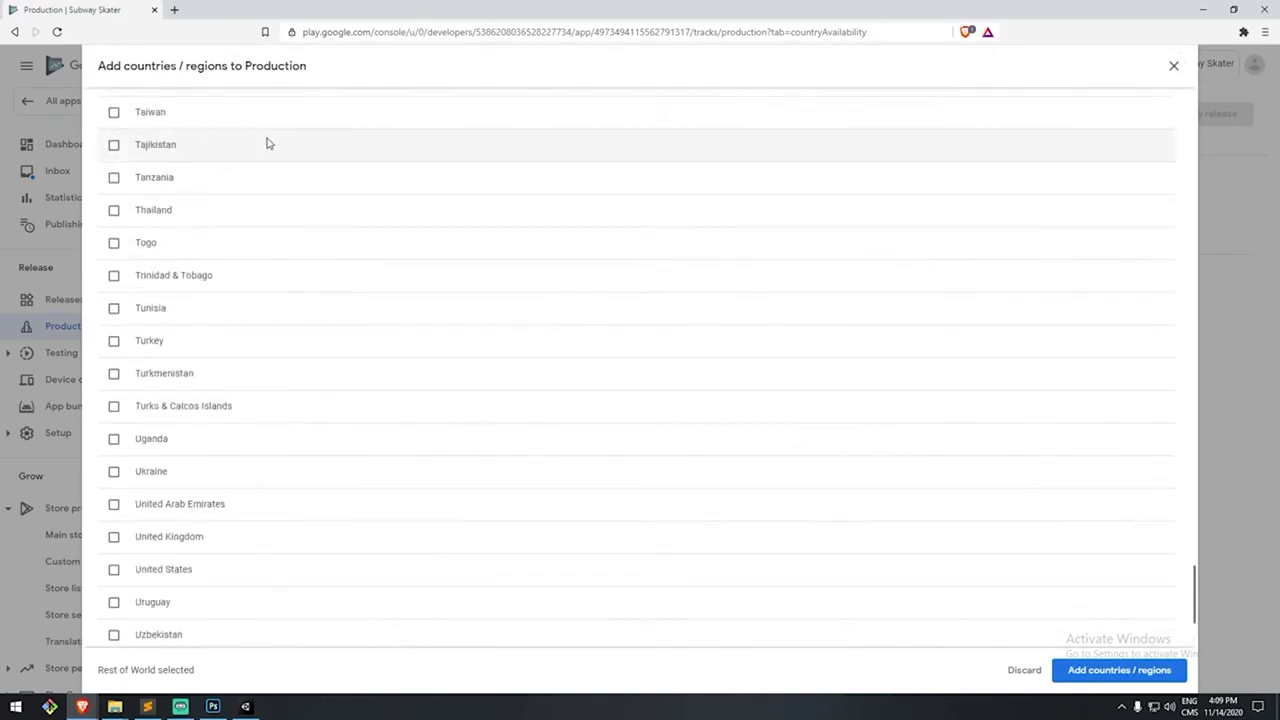
drag(1194, 565, 1081, 125)
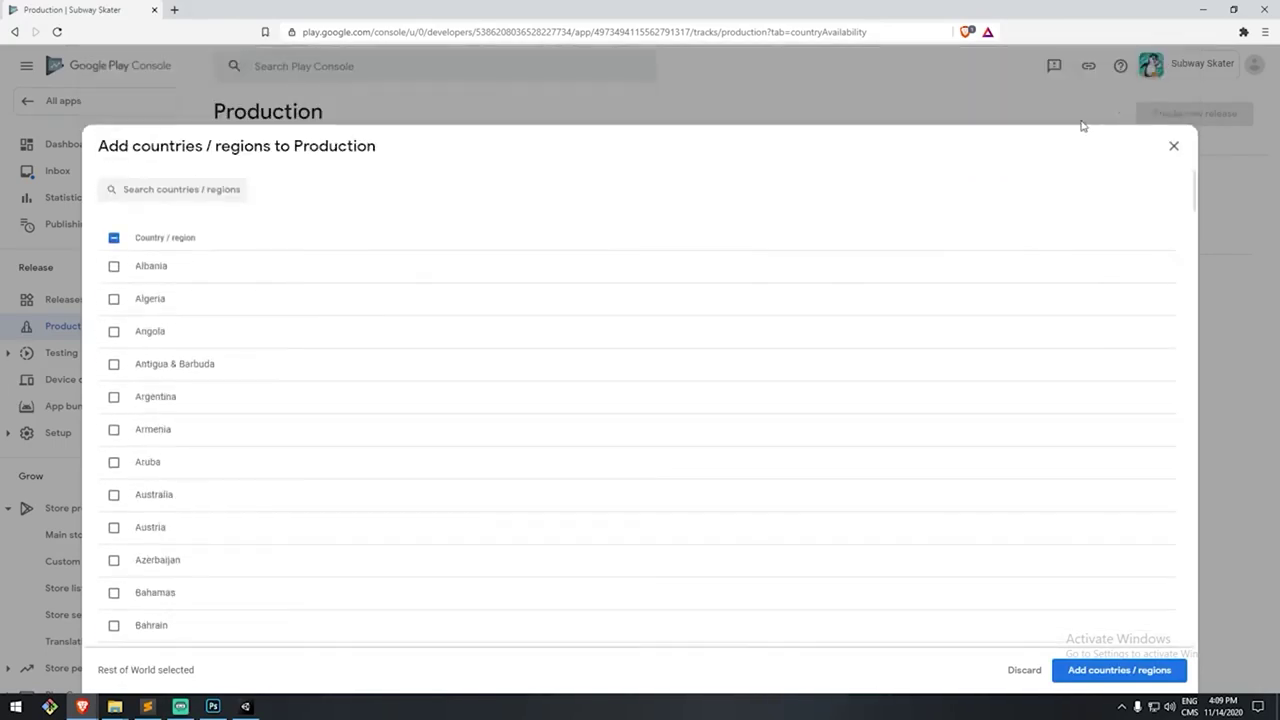
click(114, 239)
click(114, 239)
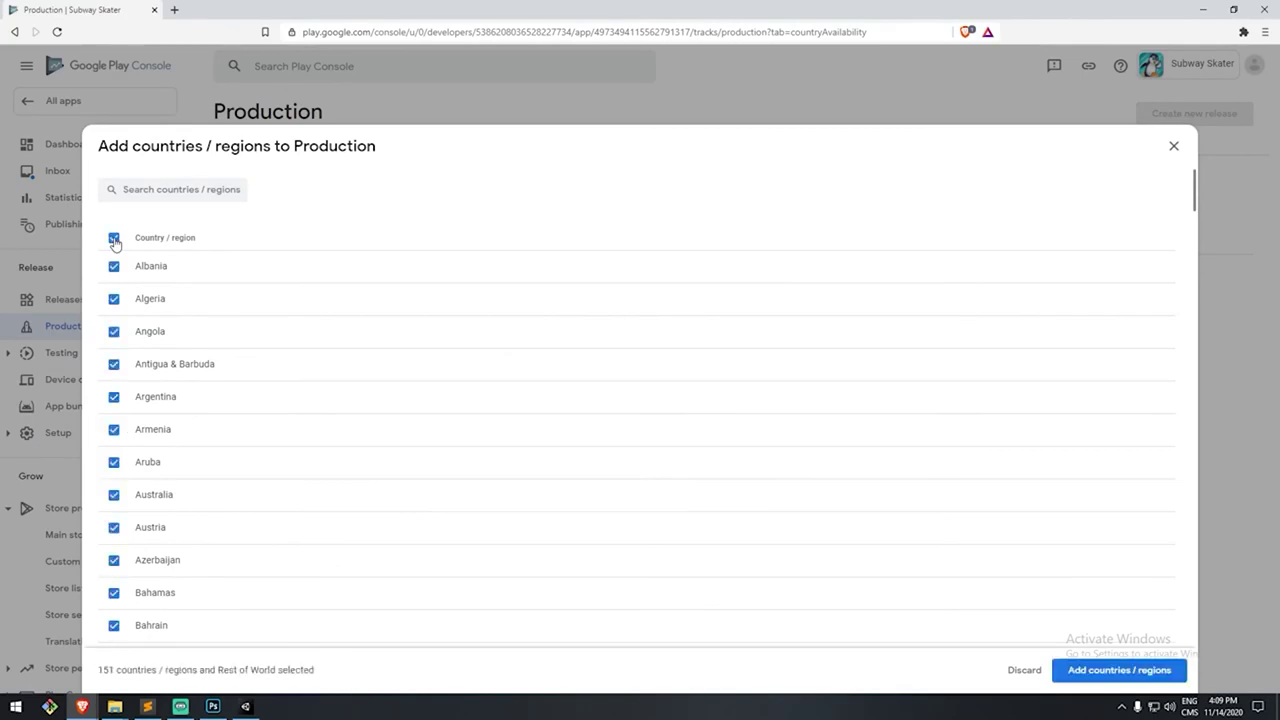
click(1110, 670)
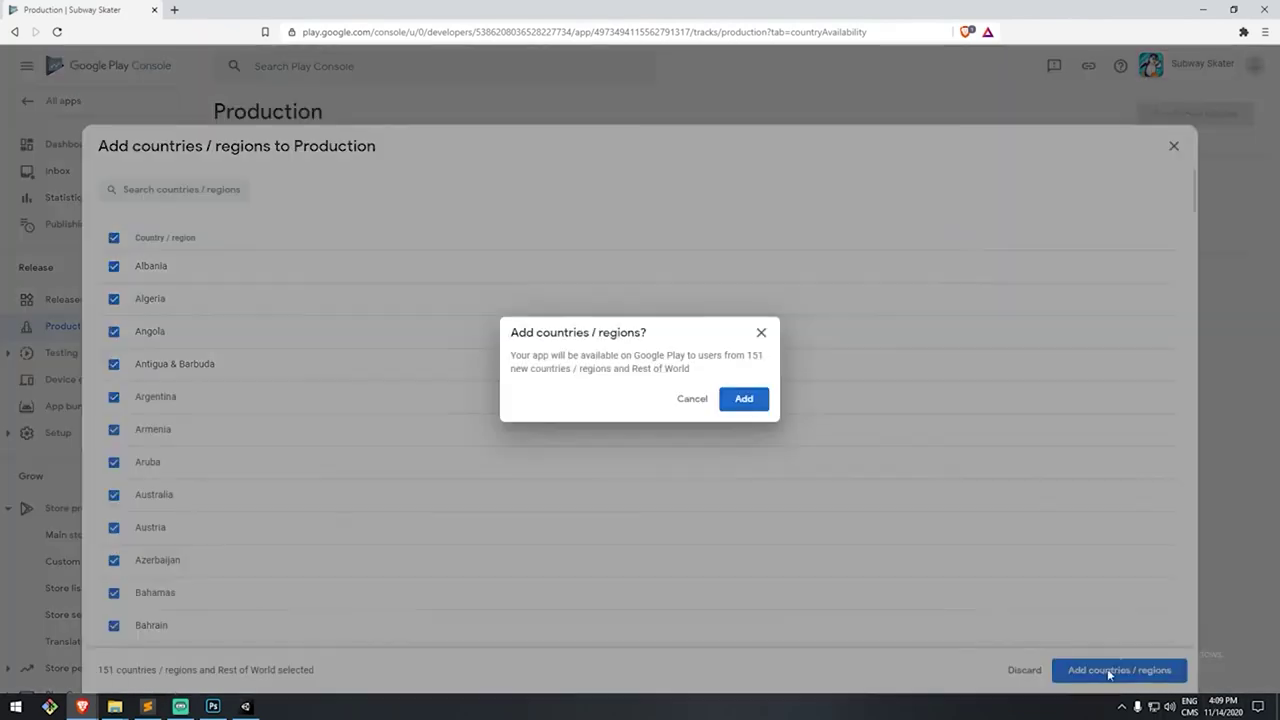
click(743, 400)
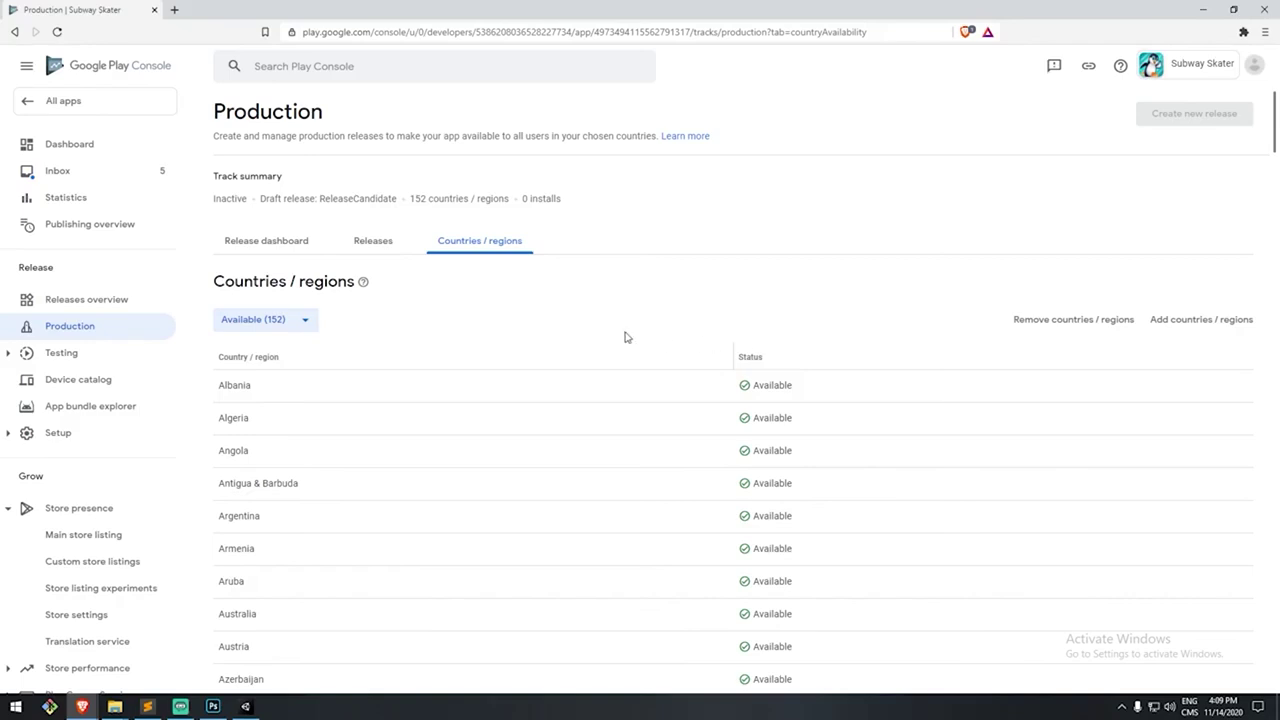
- Open the draft ReleaseCandidate production release for editing through the dashboard's rollout task and proceed to its review
scroll(603, 451, down, 20)
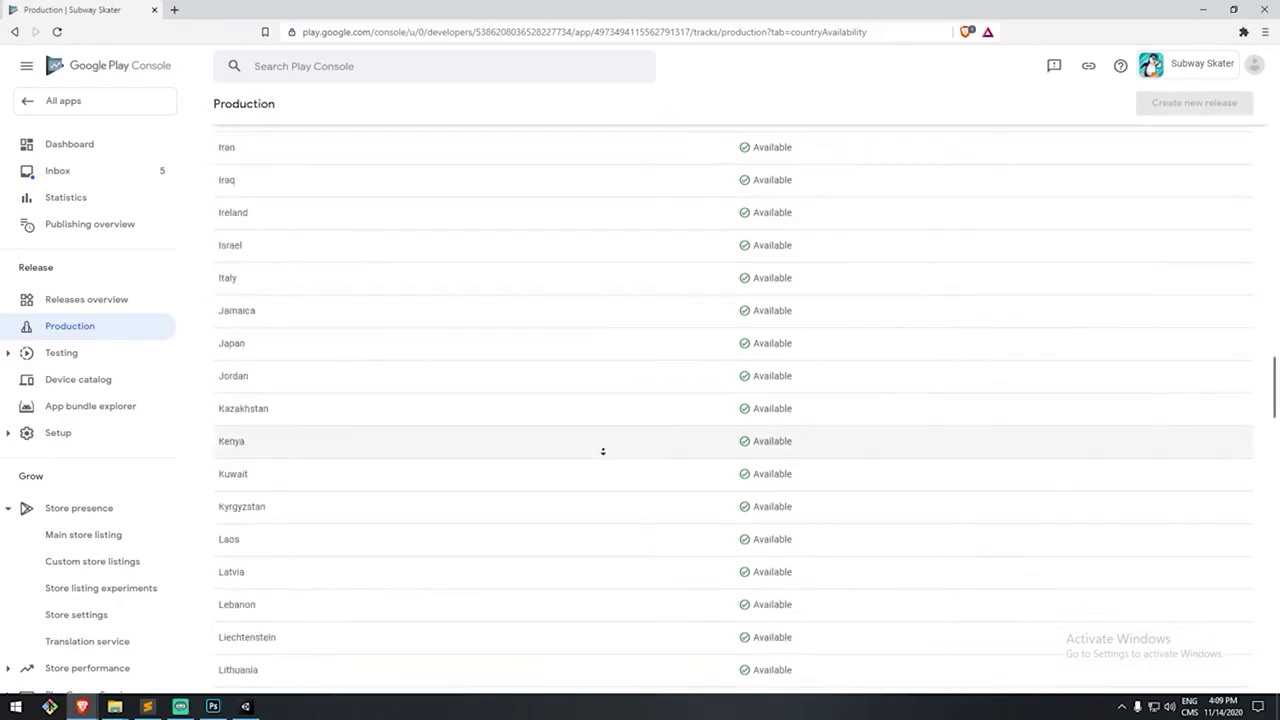
scroll(691, 340, up, 20)
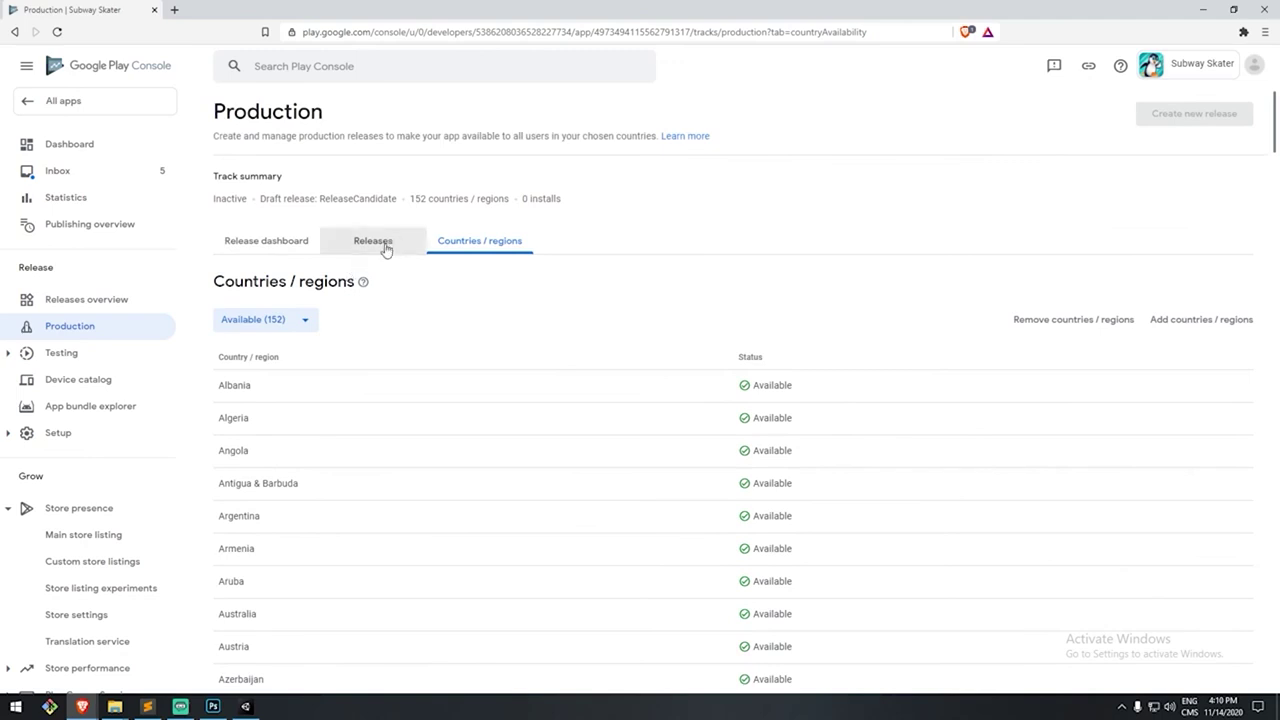
click(115, 144)
scroll(794, 207, down, 10)
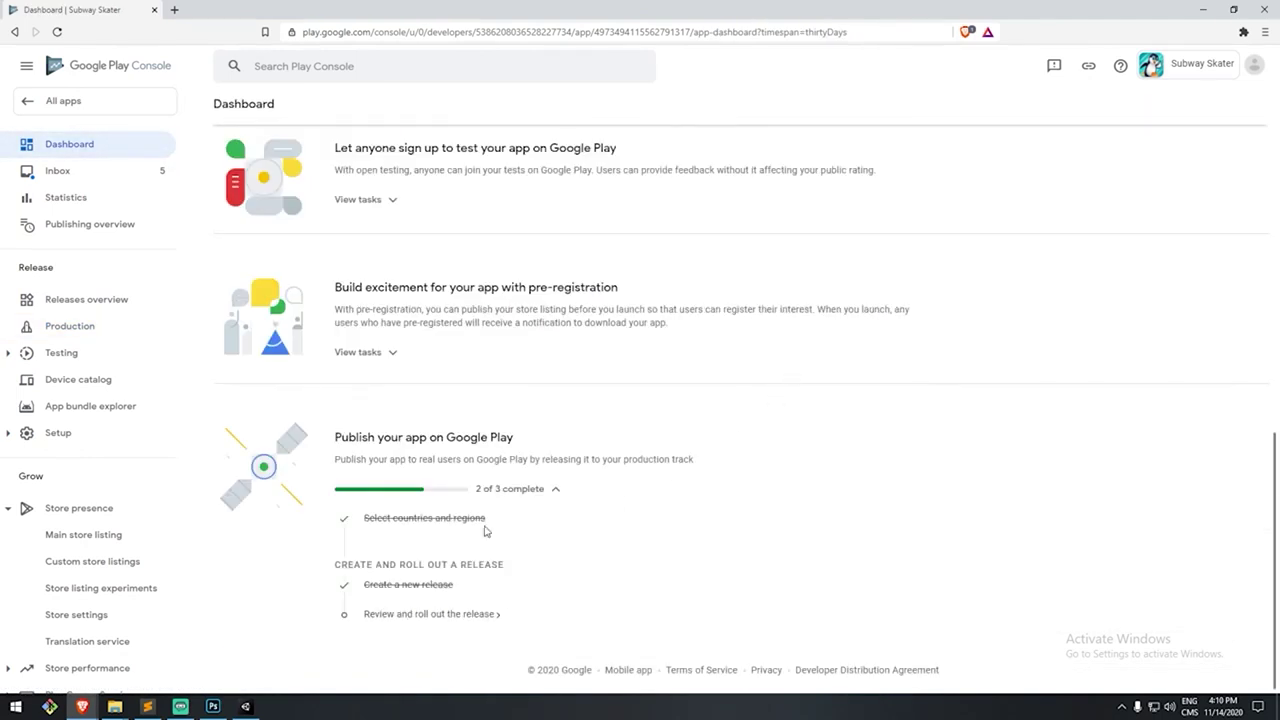
click(405, 614)
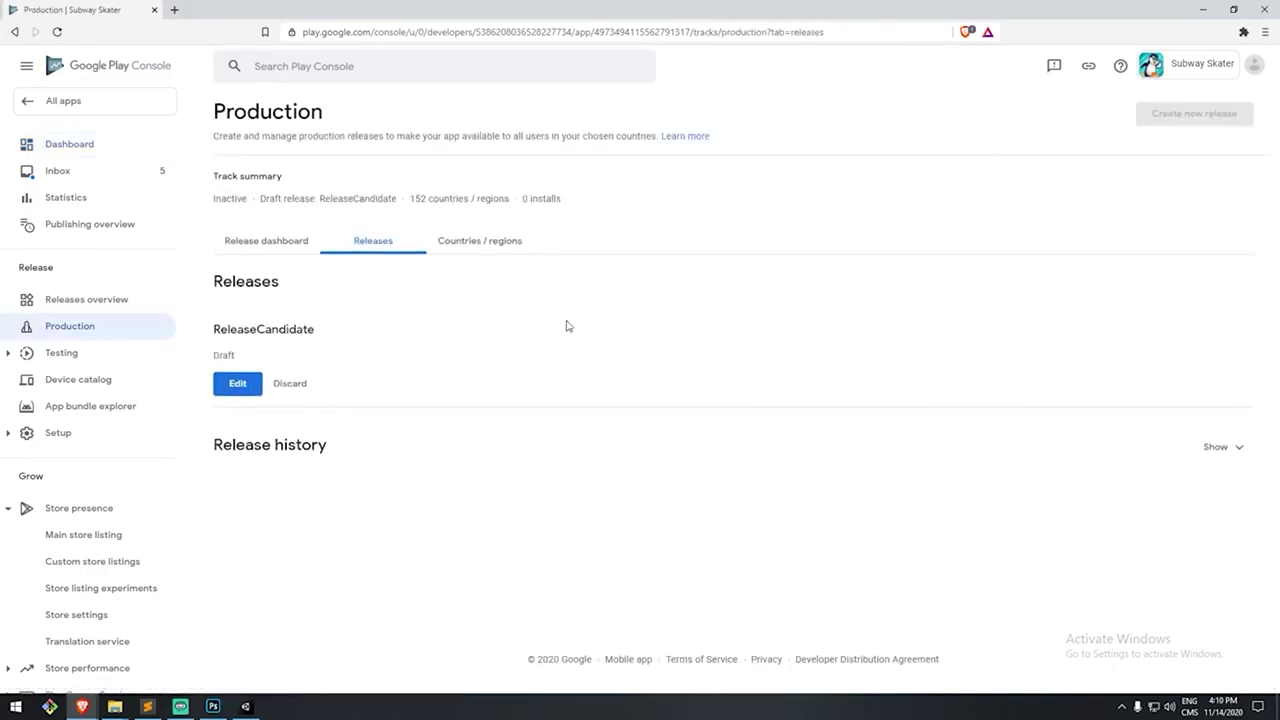
click(216, 390)
click(1262, 677)
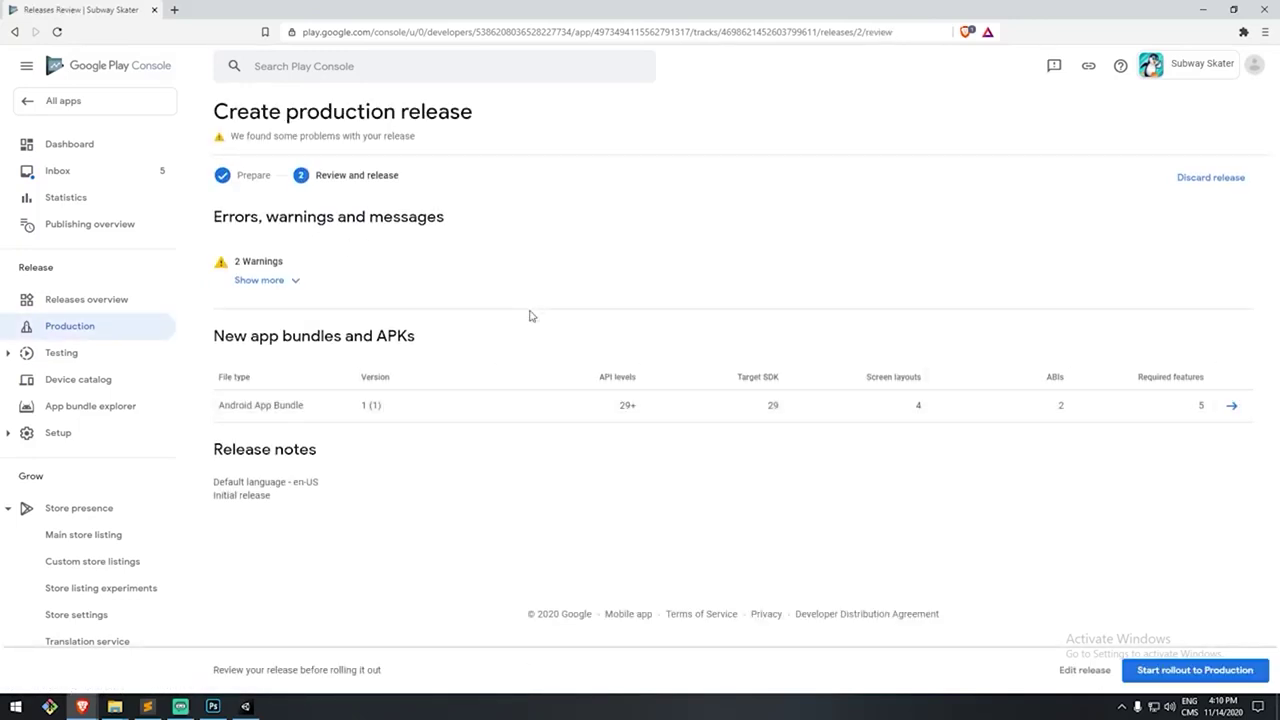
- Expand the warnings in the release review, read their messages and collapse them again
click(298, 281)
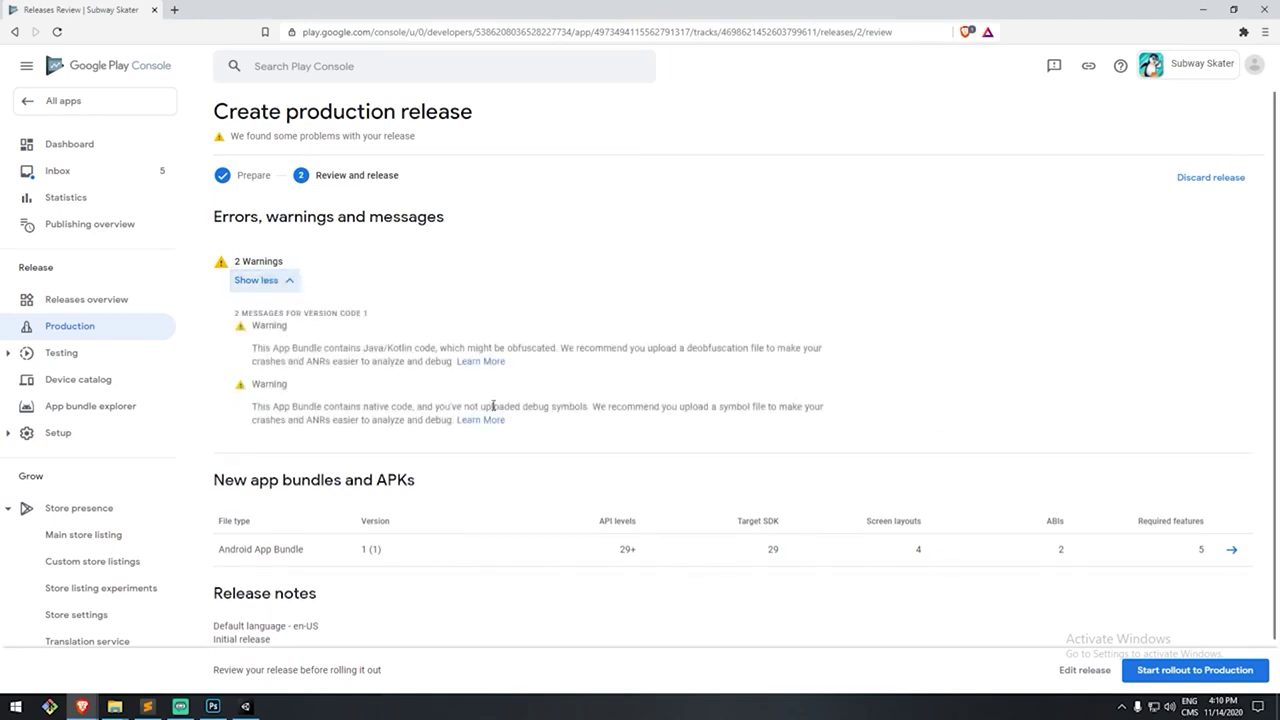
drag(534, 423, 313, 334)
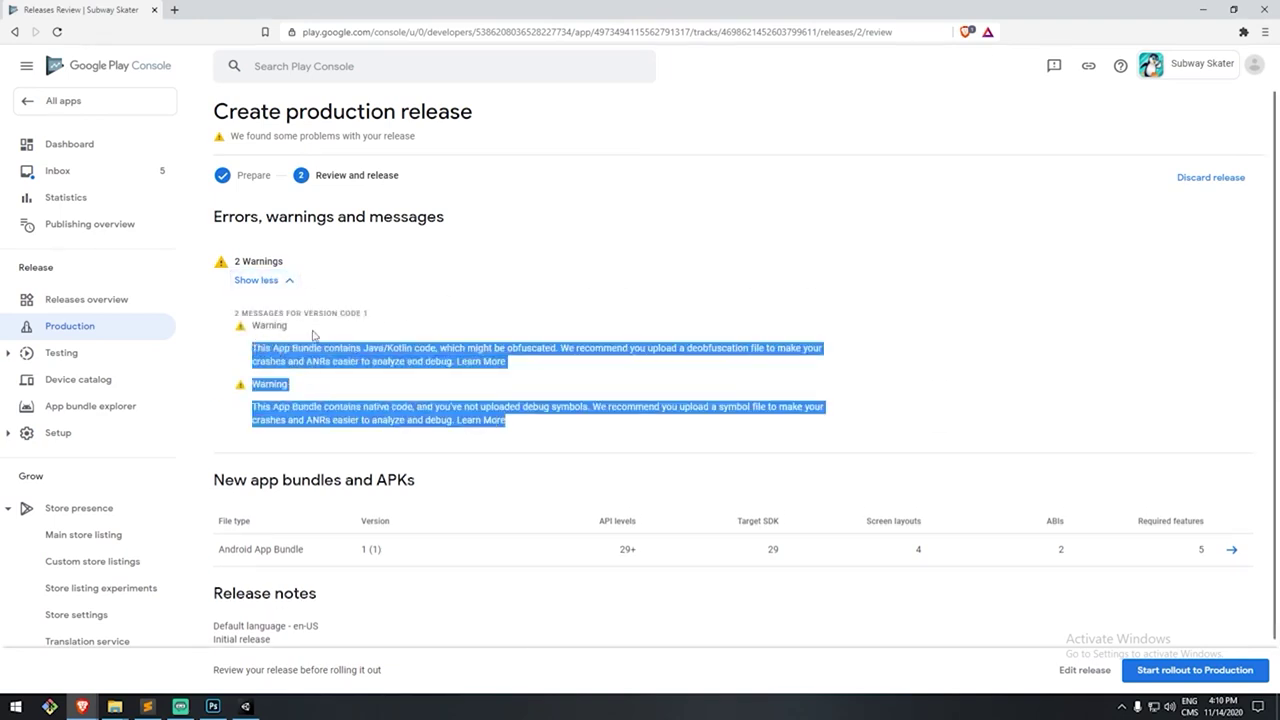
click(294, 284)
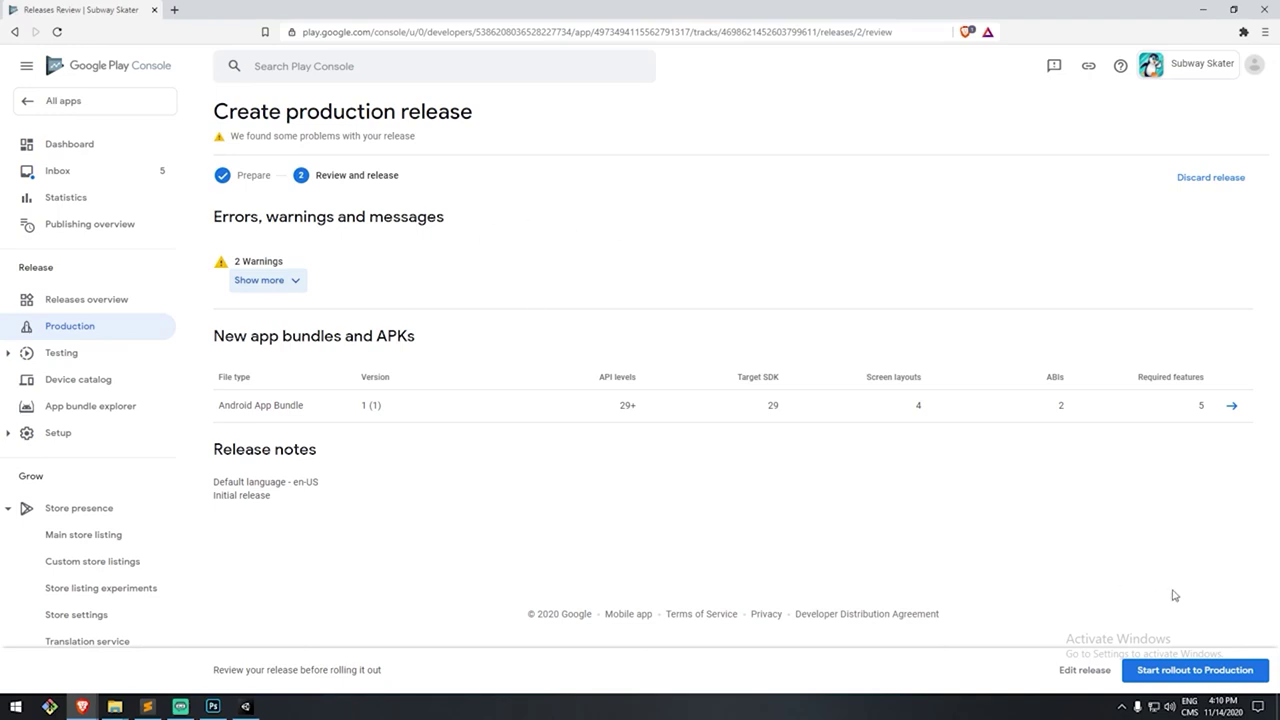
- Start the rollout of the release to production, confirm it and check the release's status
click(1197, 671)
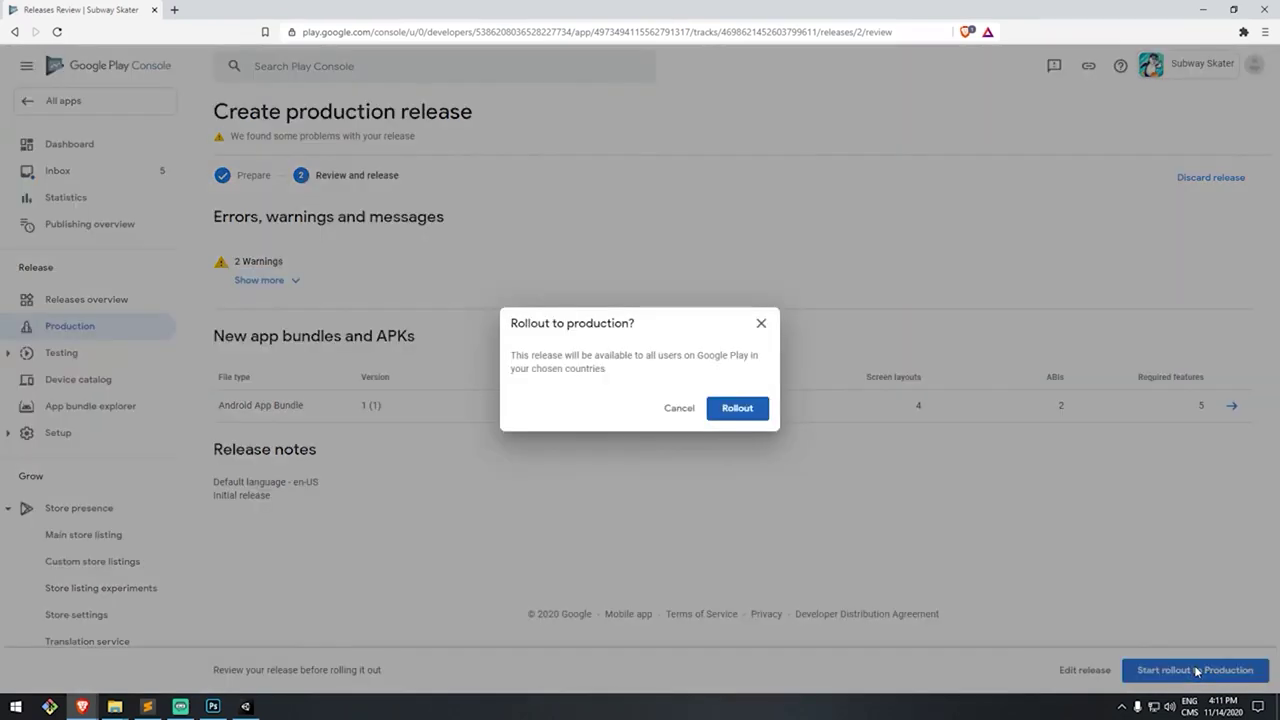
click(735, 405)
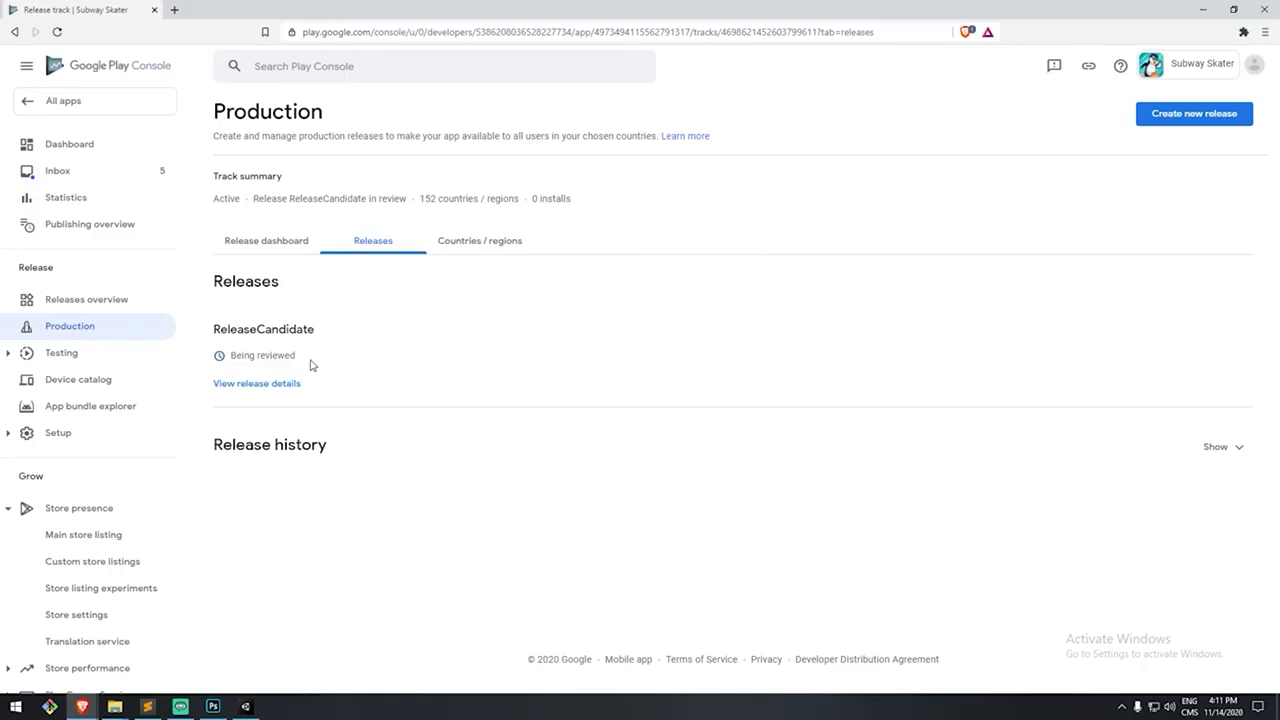
drag(310, 365, 268, 355)
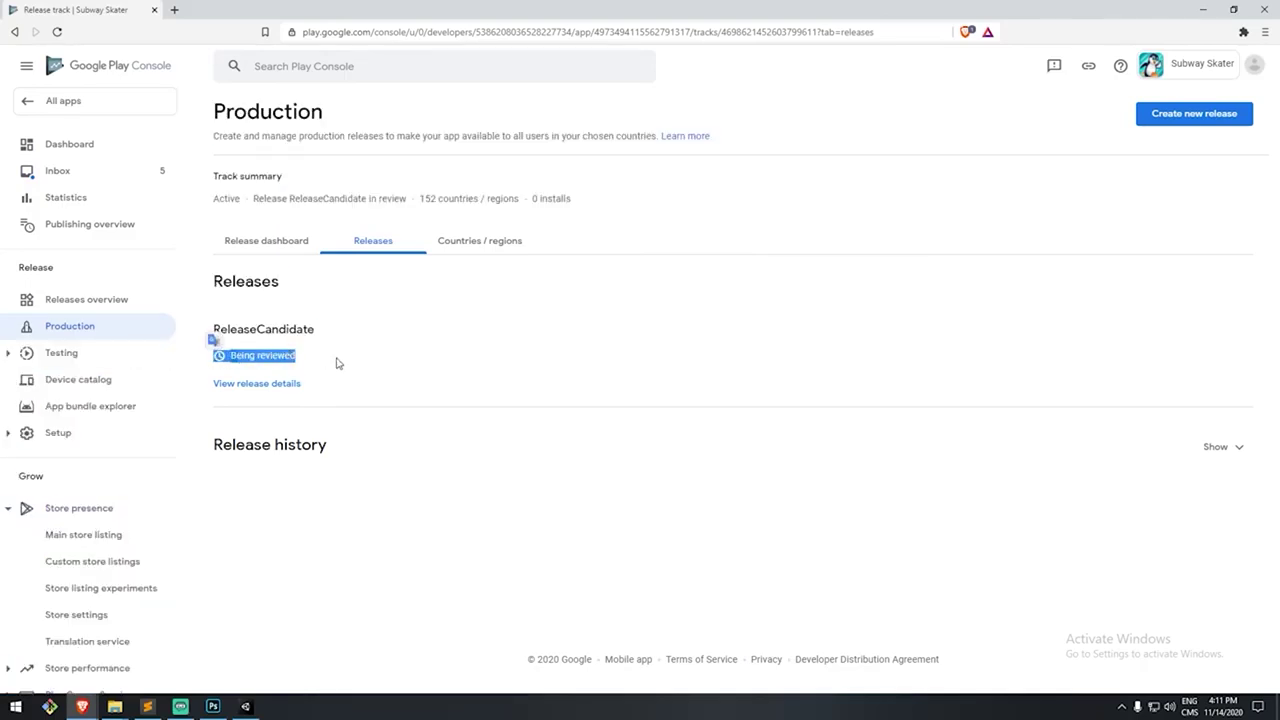
drag(337, 363, 416, 454)
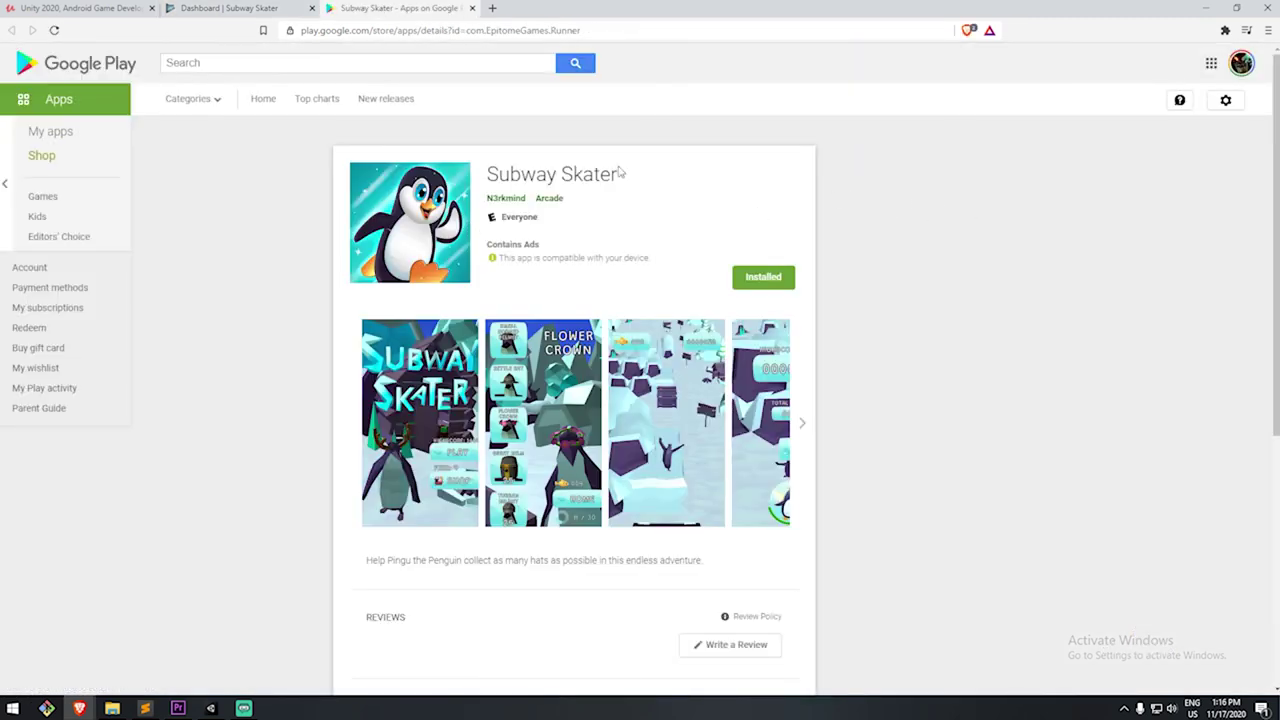
- Look through the published Subway Skater store page on Google Play and close the Play Console dashboard page
scroll(880, 289, down, 5)
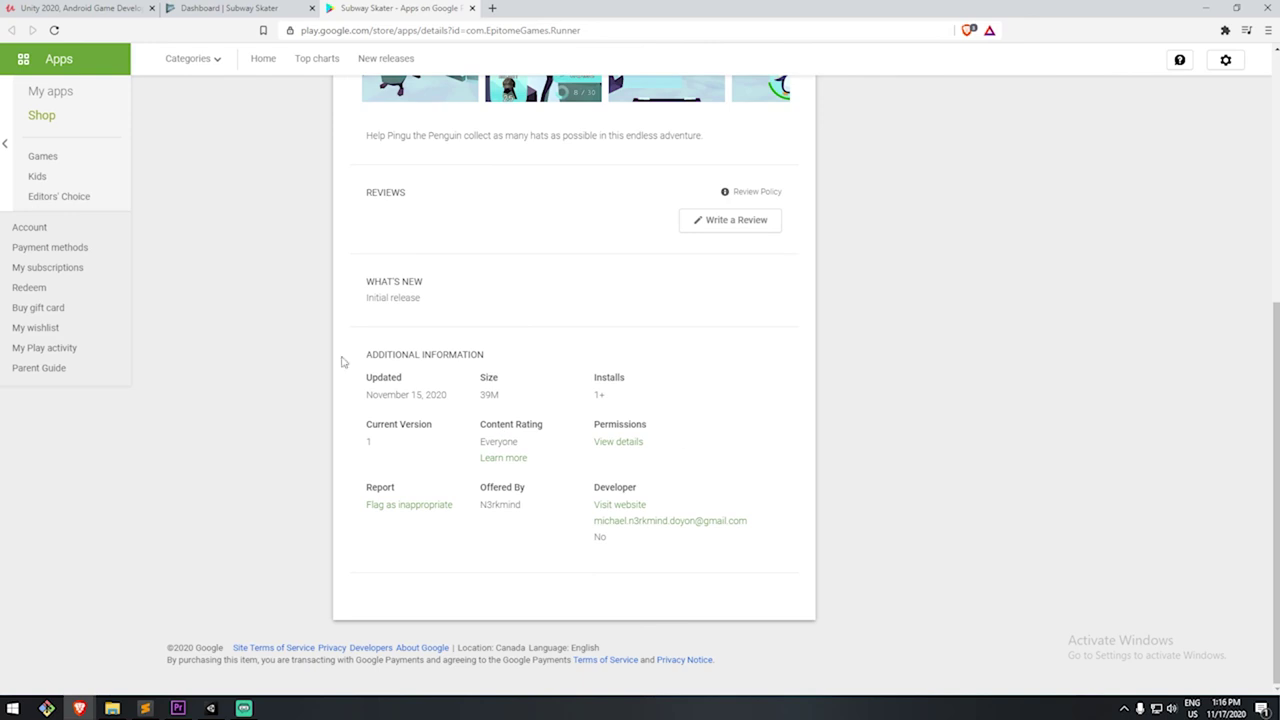
scroll(1046, 299, up, 5)
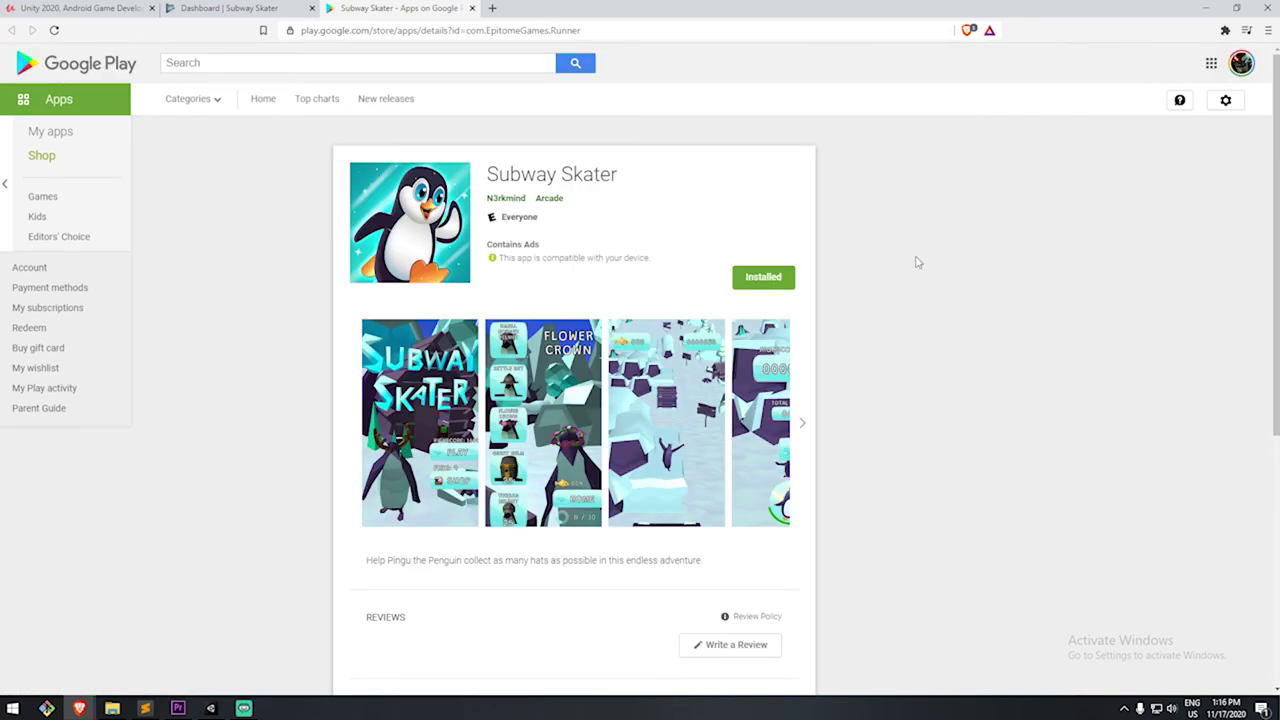
click(311, 8)
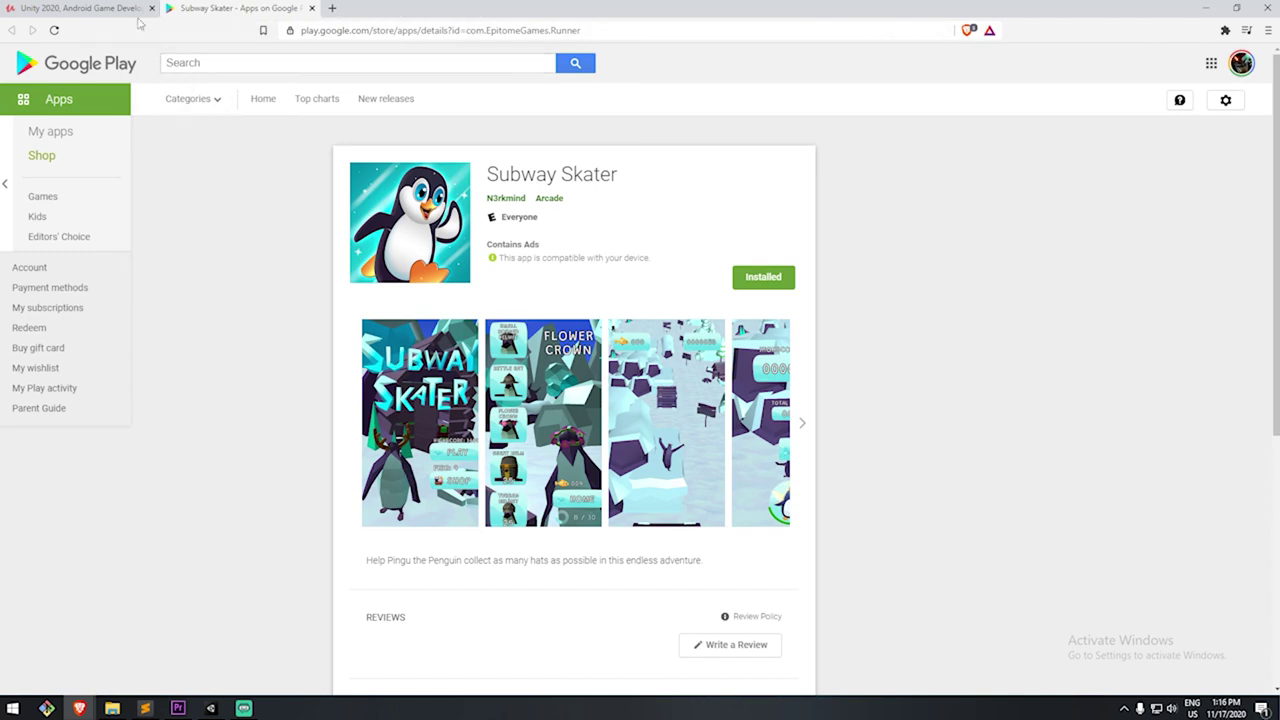
- Switch to the Udemy course page, collapse Section 12 and expand Section 13: Releasing to Google Play to view its lectures
click(80, 8)
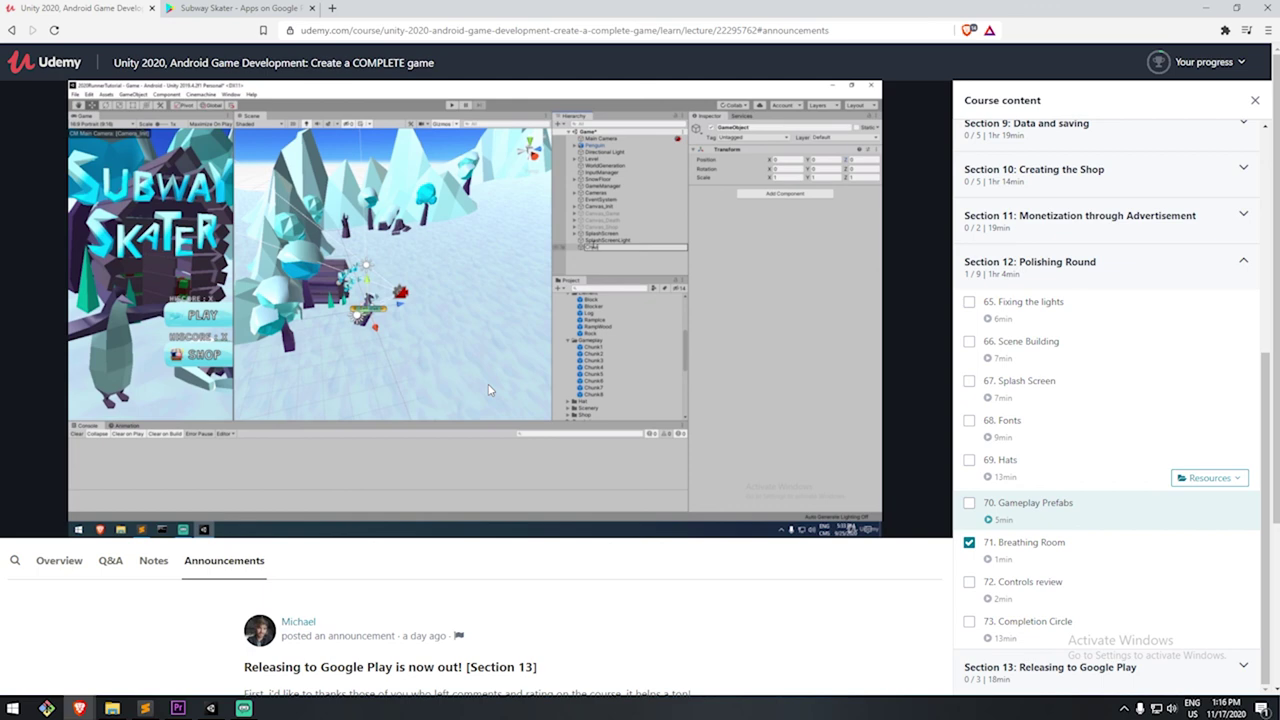
click(1243, 263)
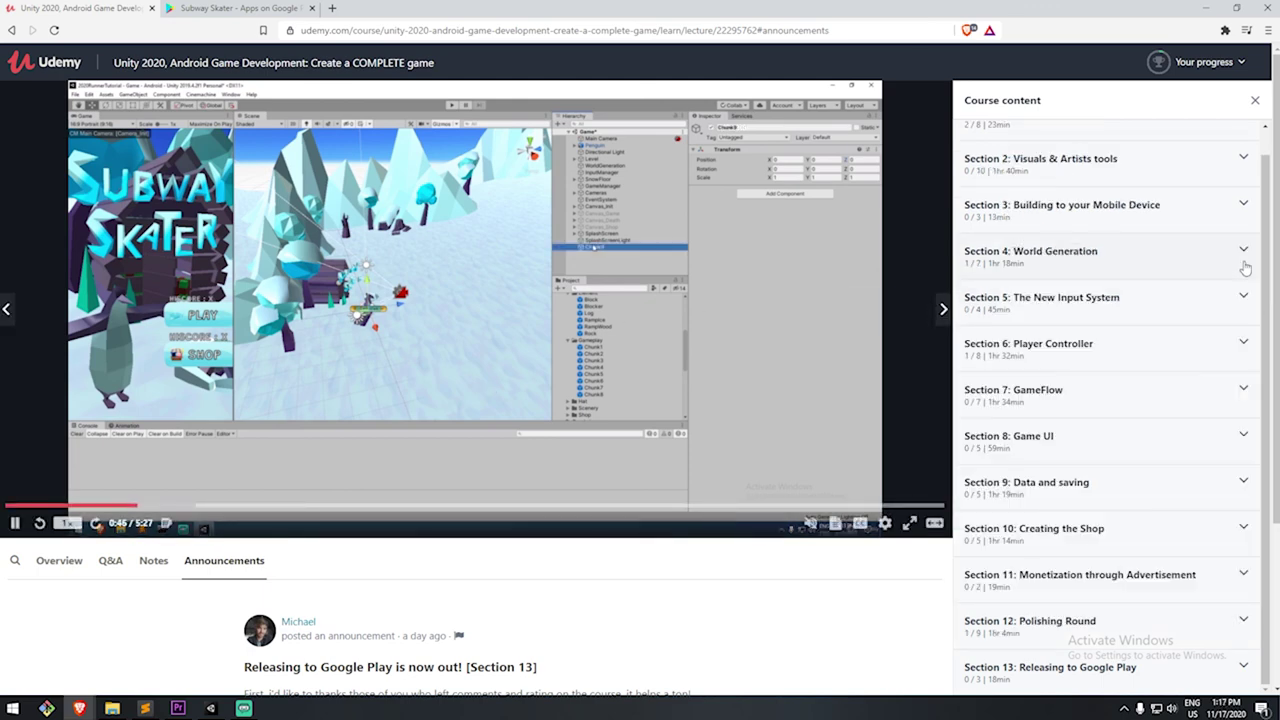
scroll(1190, 470, down, 3)
scroll(885, 400, up, 3)
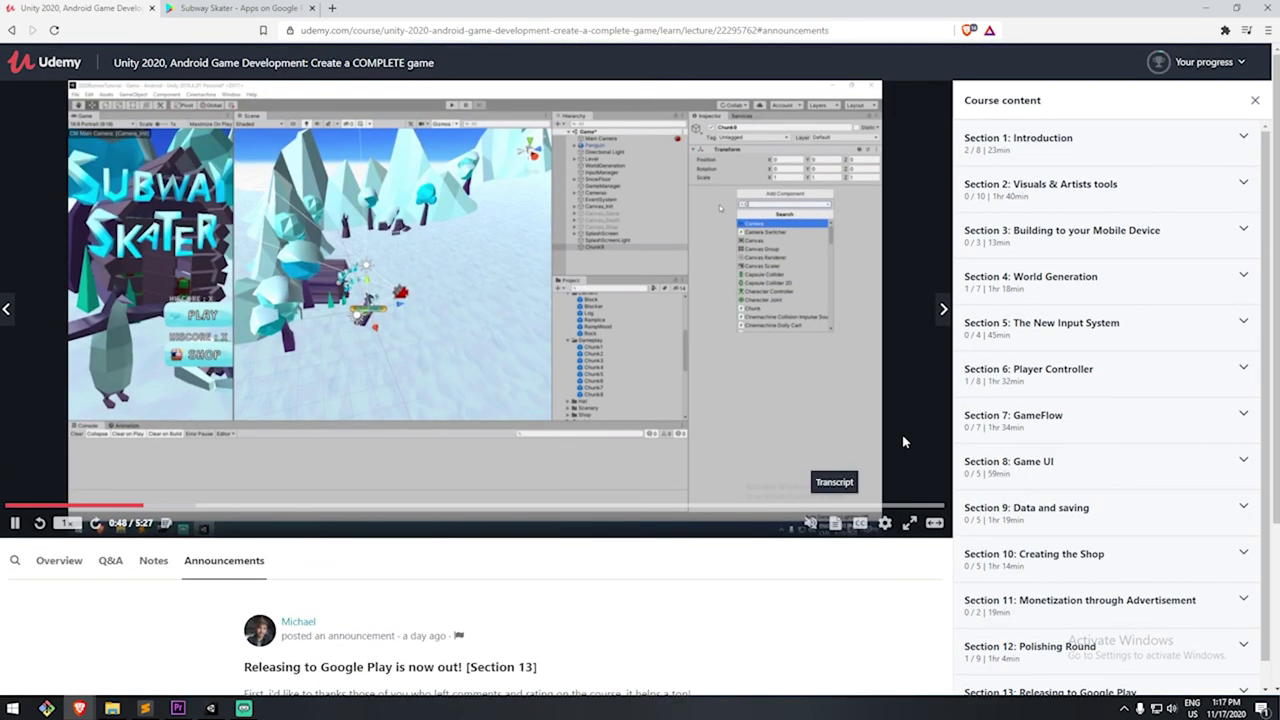
scroll(1258, 657, down, 1)
click(1220, 660)
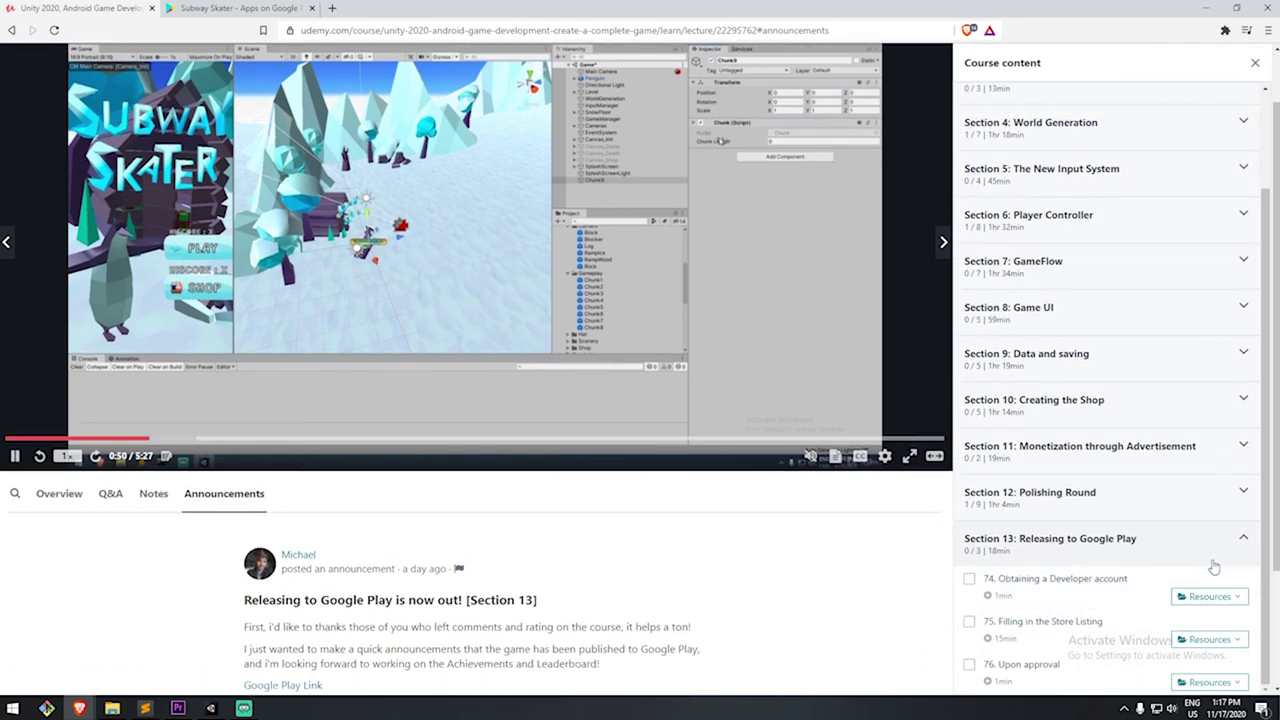
scroll(1118, 403, down, 2)
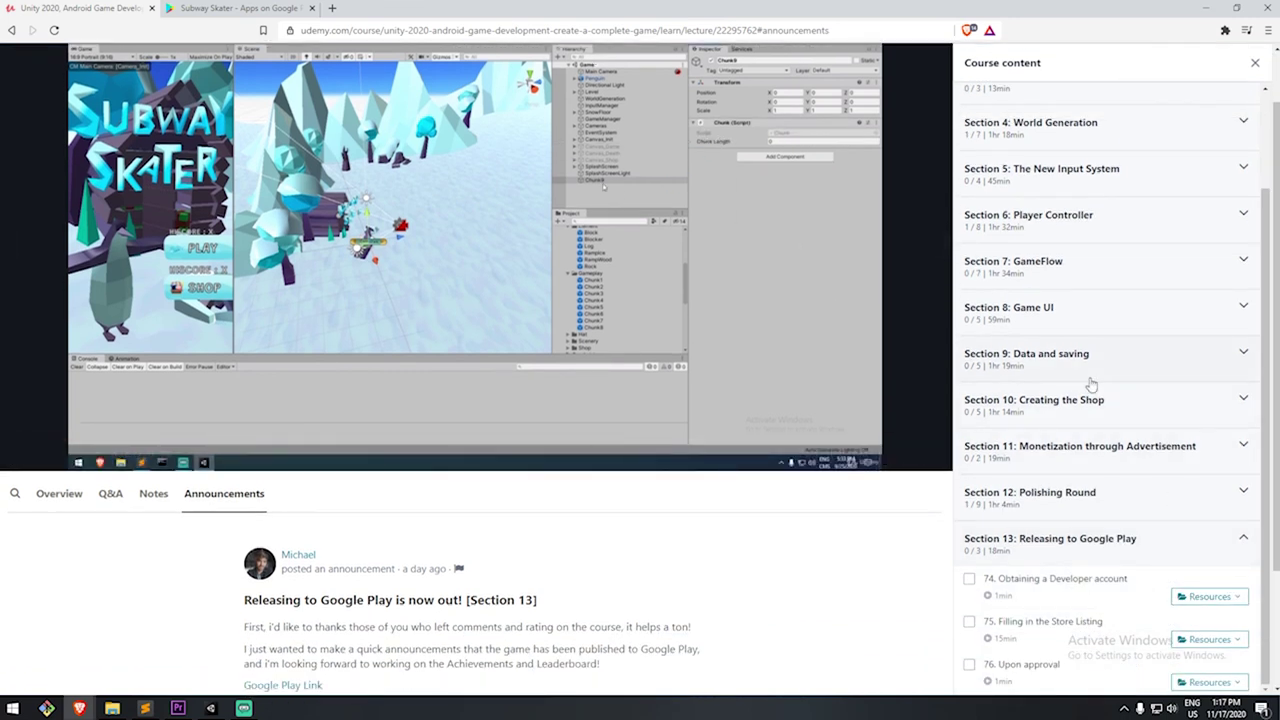